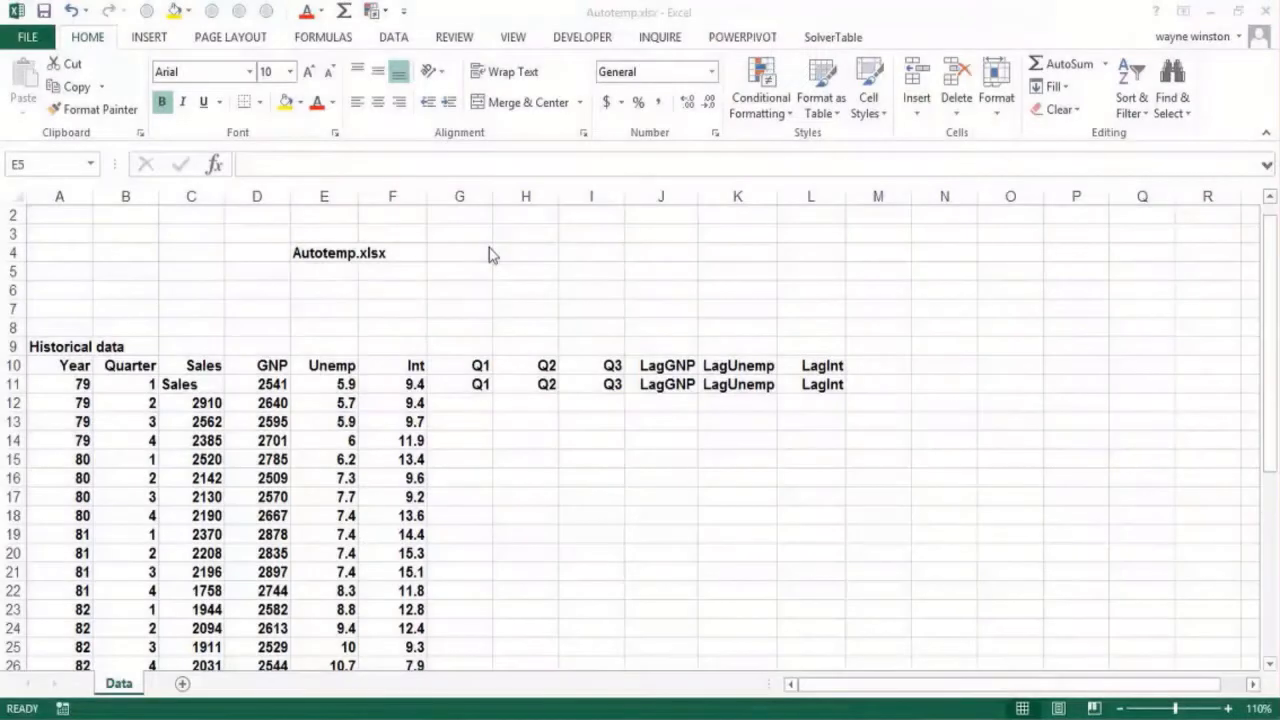
- Enter the label "Qualitative Independent Variables" in cell G2
click(469, 250)
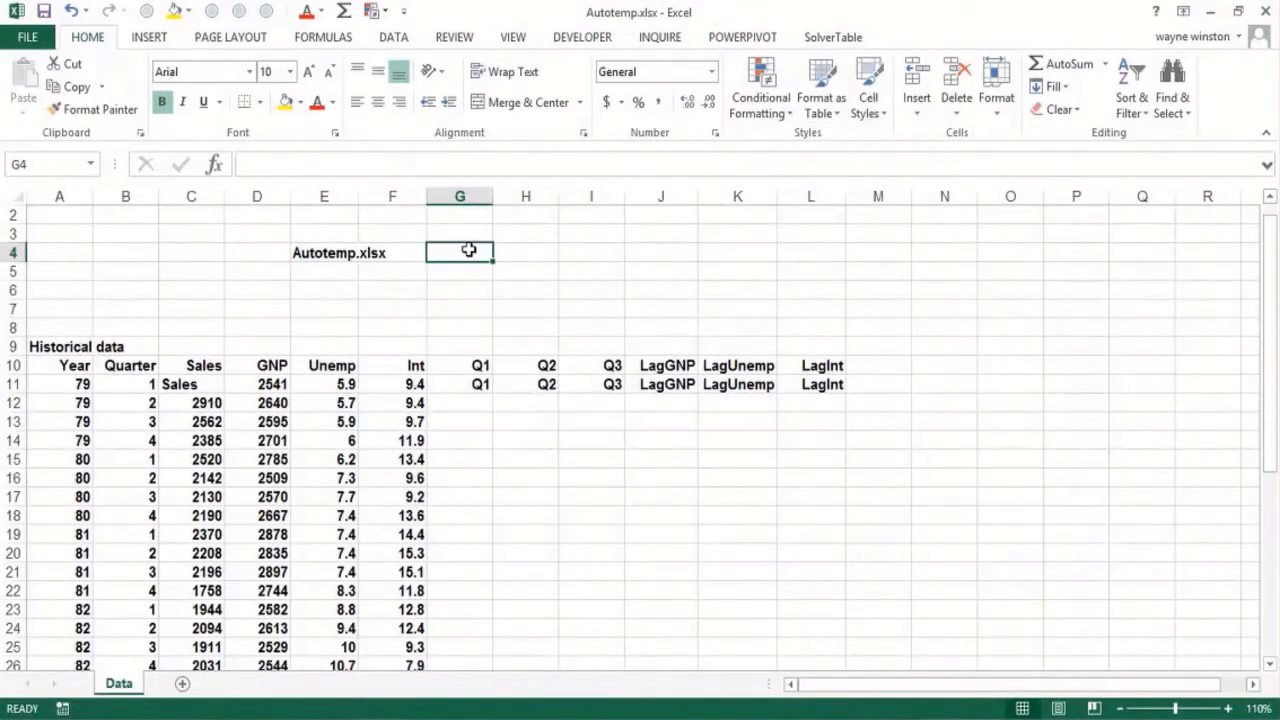
click(472, 219)
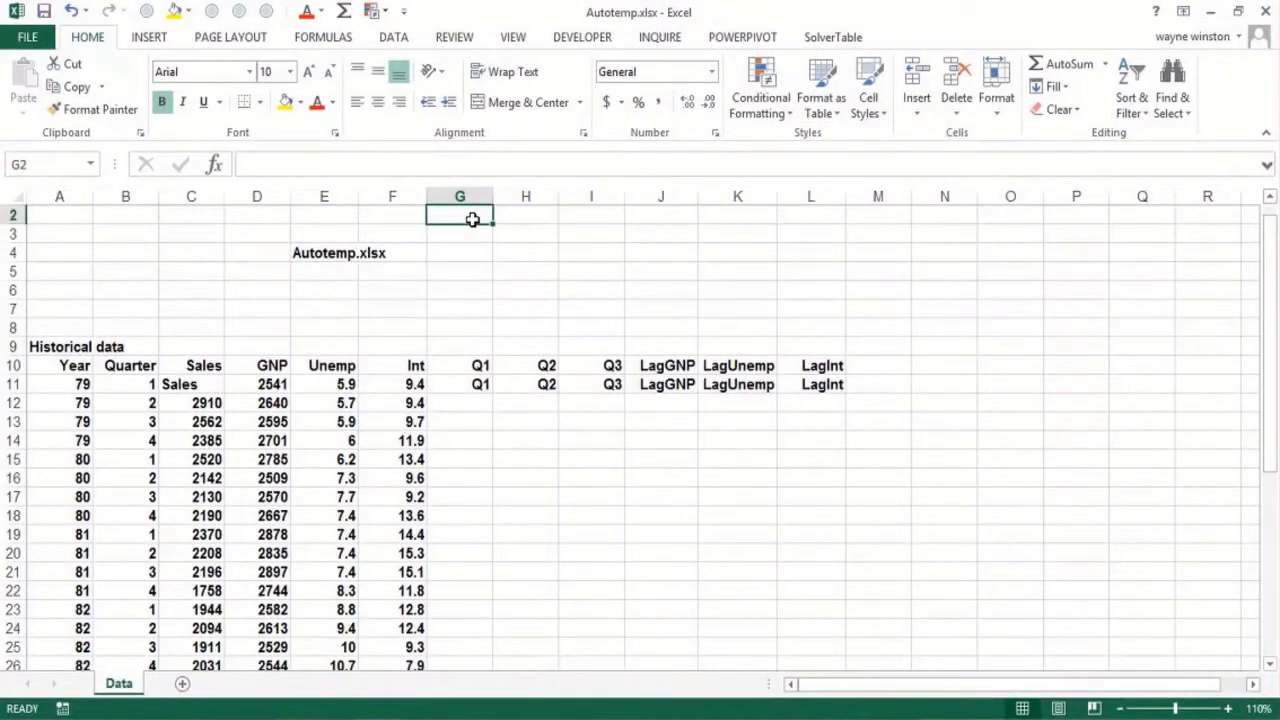
text(Quali)
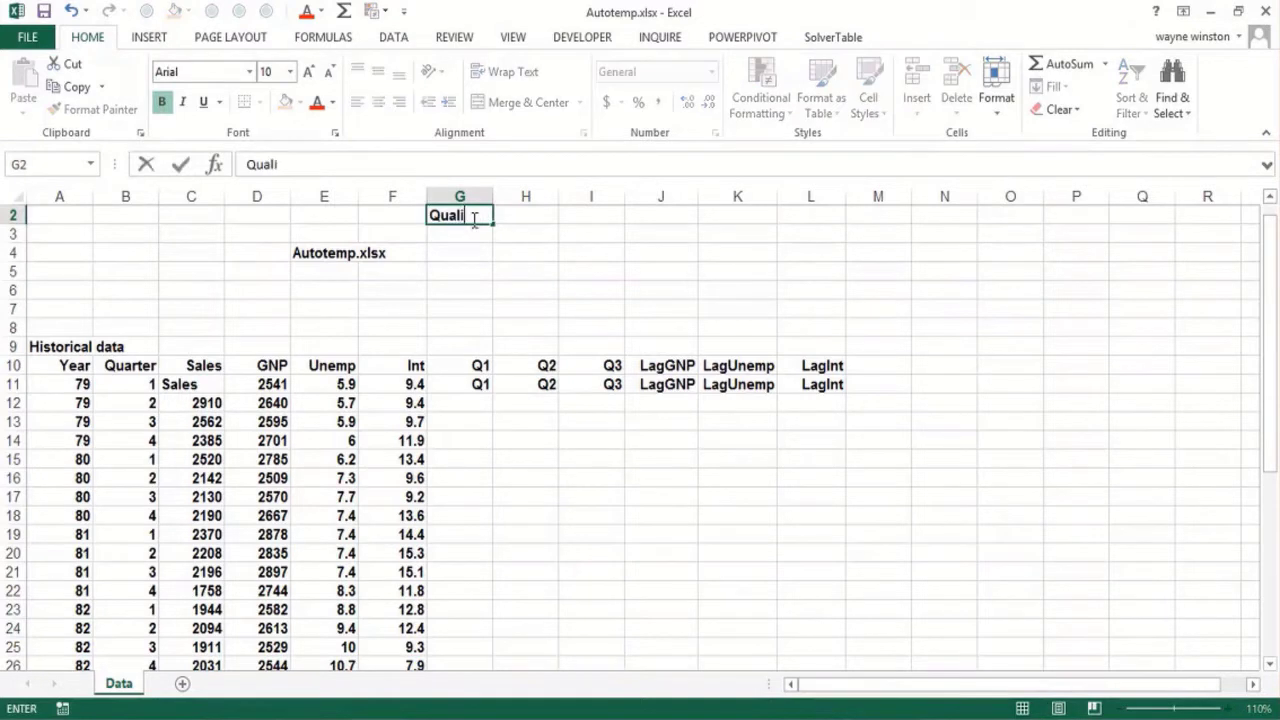
text(tative Ind)
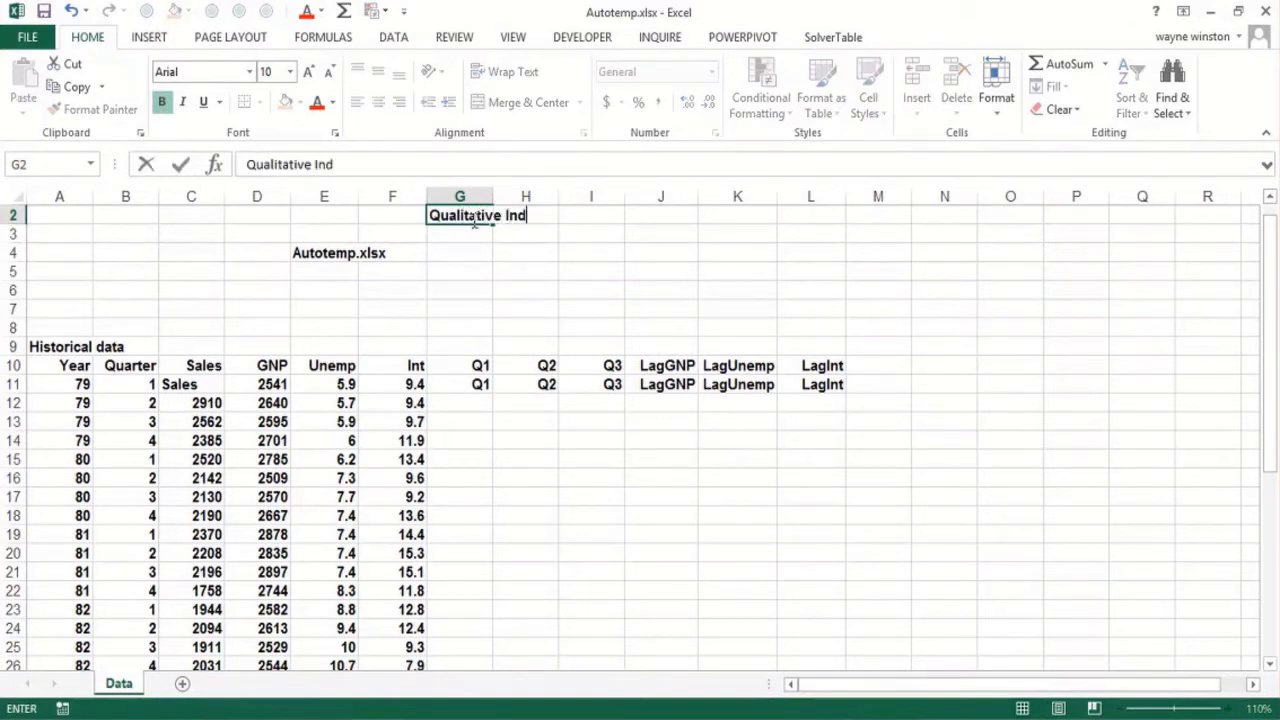
text(ependent)
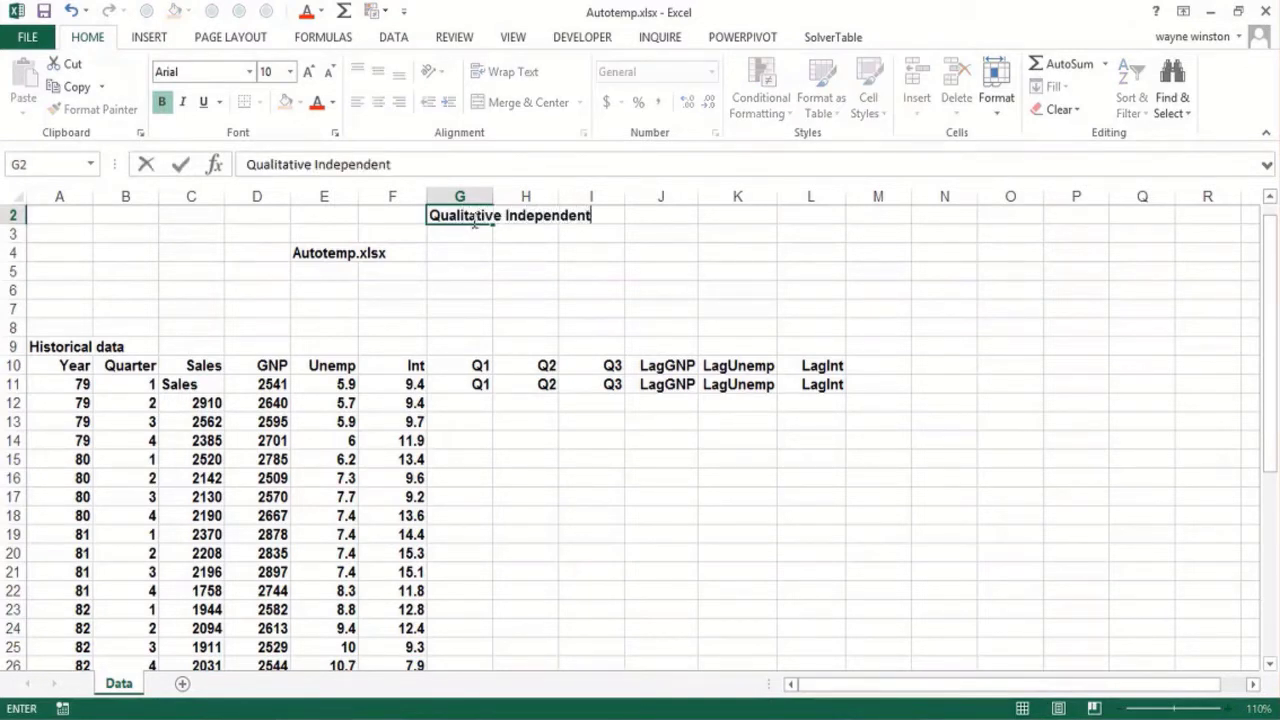
text( Variables)
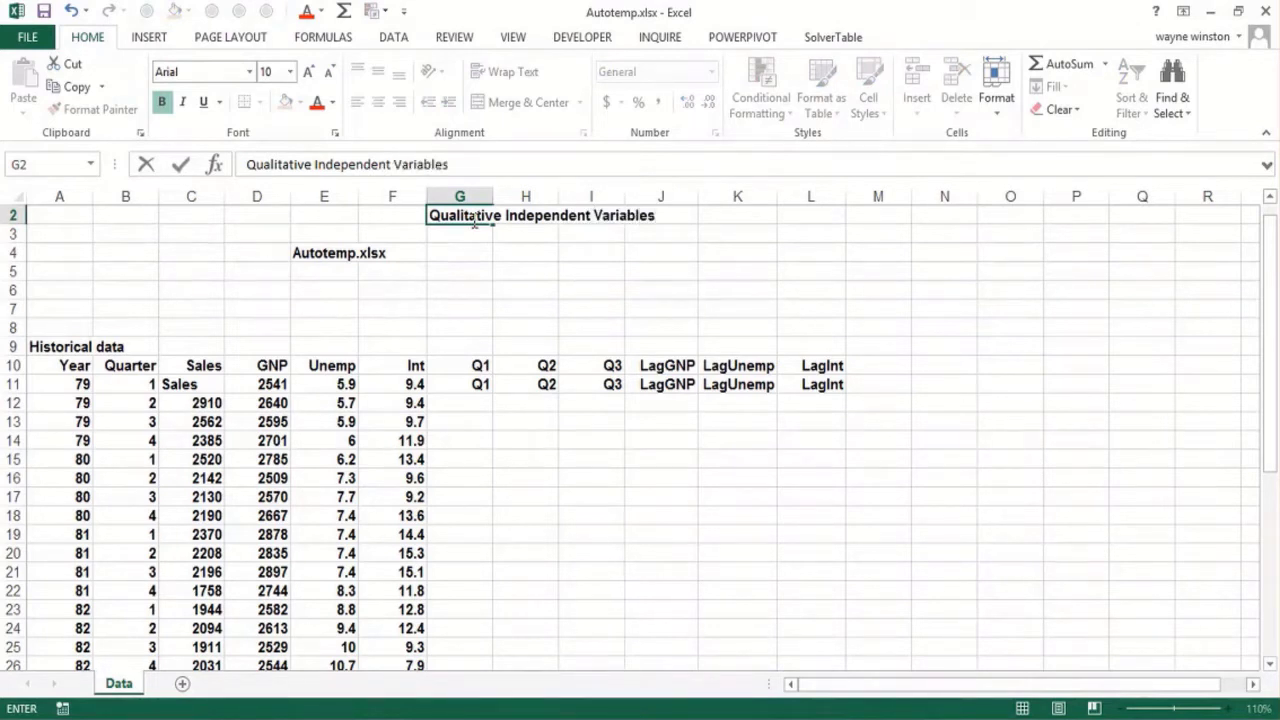
key(Return)
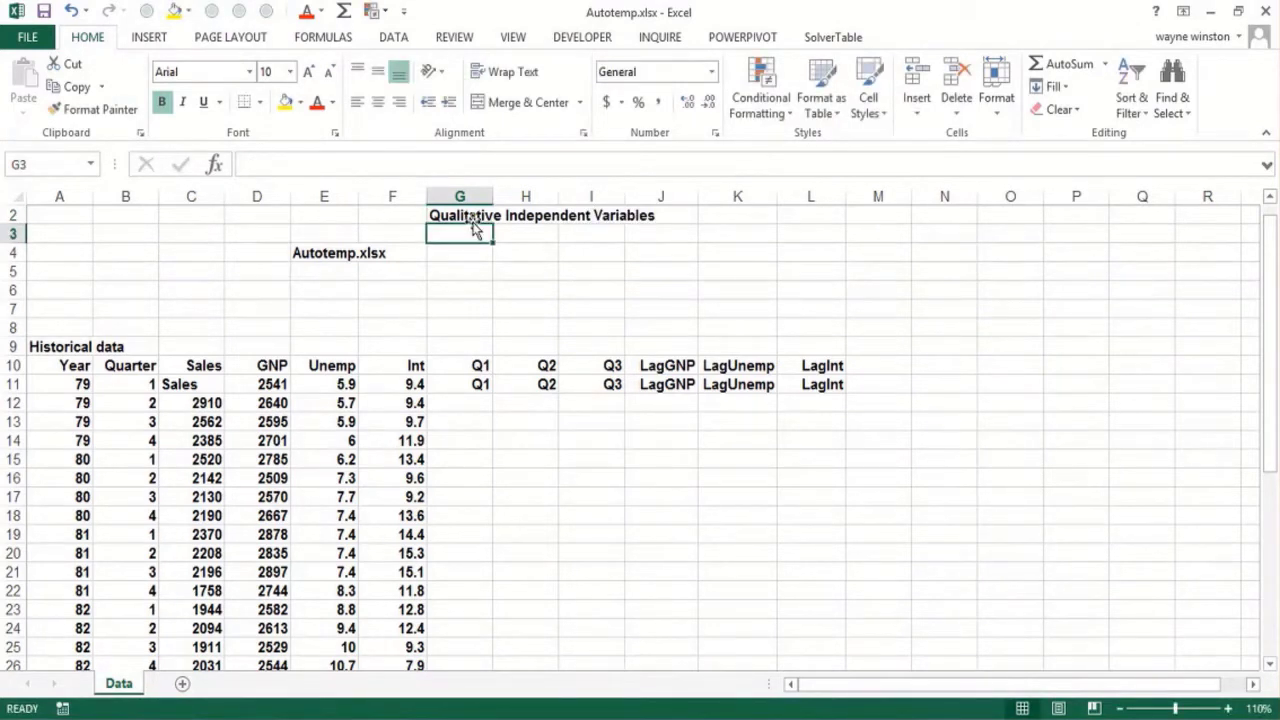
- Enter the label "Quantitative Independent Variables" in cell G3, directly below the qualitative label
text(Qunatit)
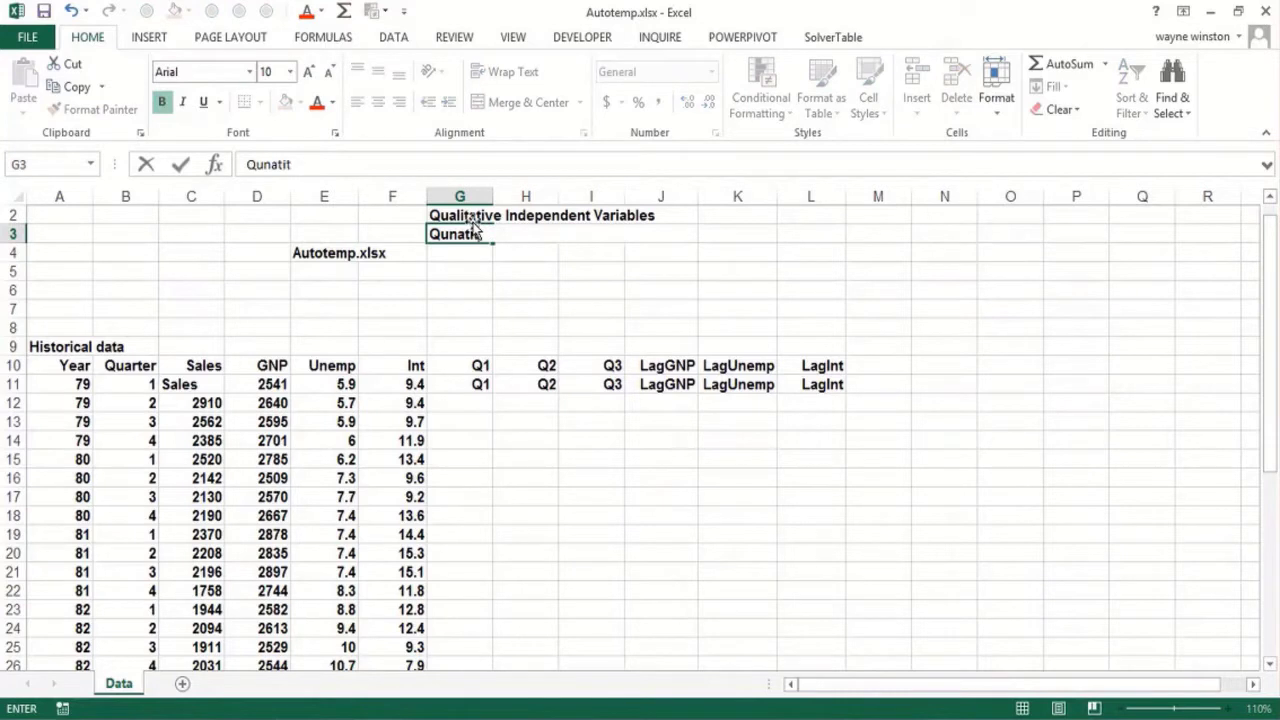
key(BackSpace)
key(BackSpace)
key(BackSpace)
key(BackSpace)
key(BackSpace)
key(BackSpace)
text(uantitative)
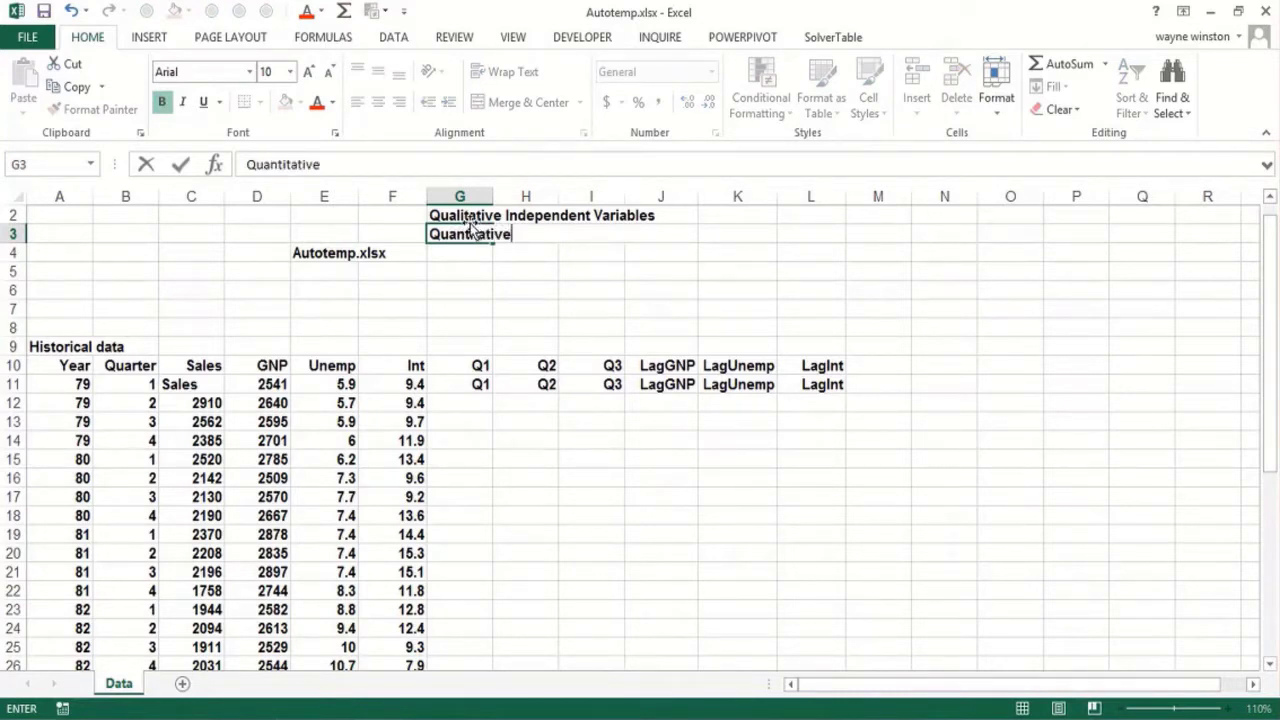
text( Independne)
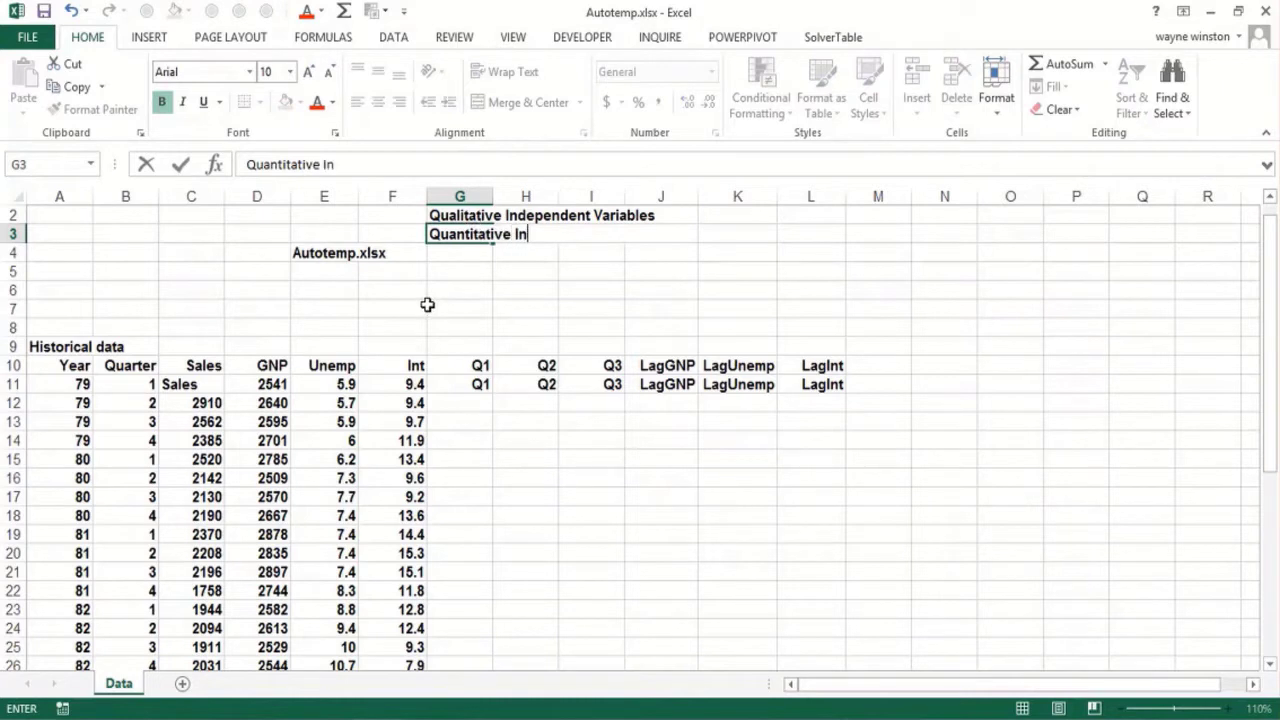
key(BackSpace)
key(BackSpace)
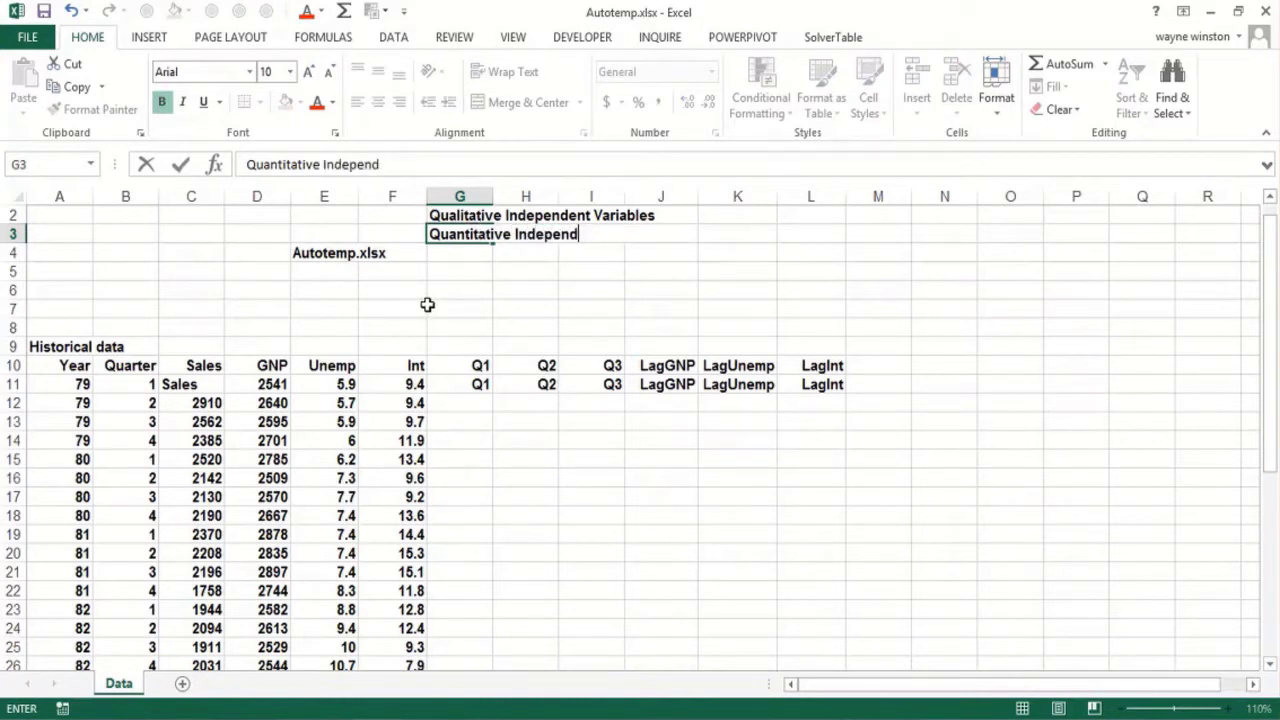
text(ent Variables)
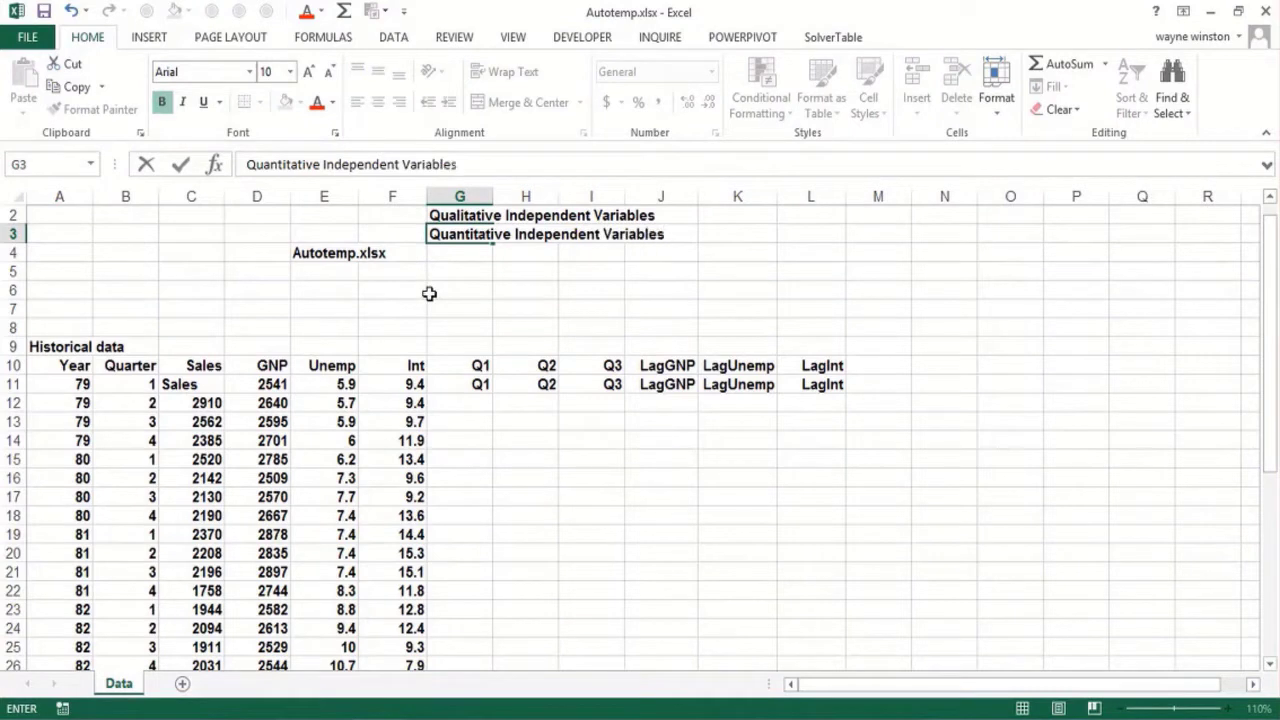
key(Return)
- Enter "GNP per person" in cell G4 as an example of a quantitative variable
text(GNP)
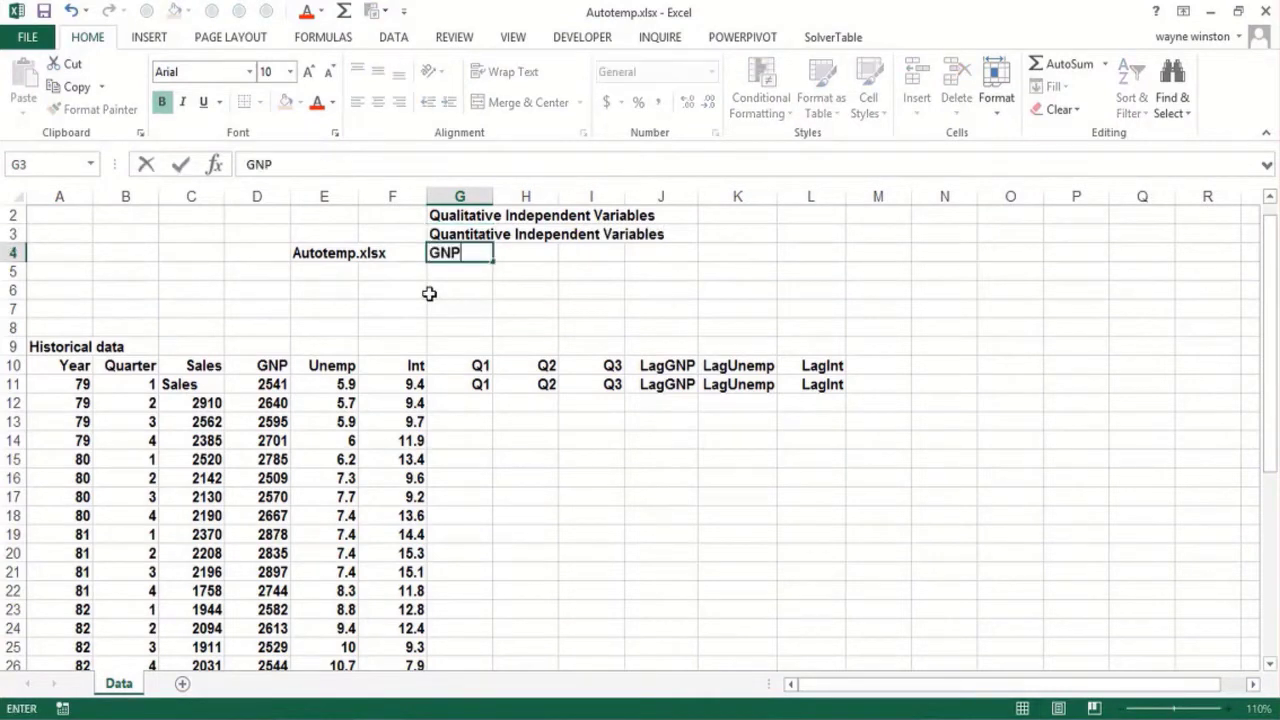
text( per person)
key(Return)
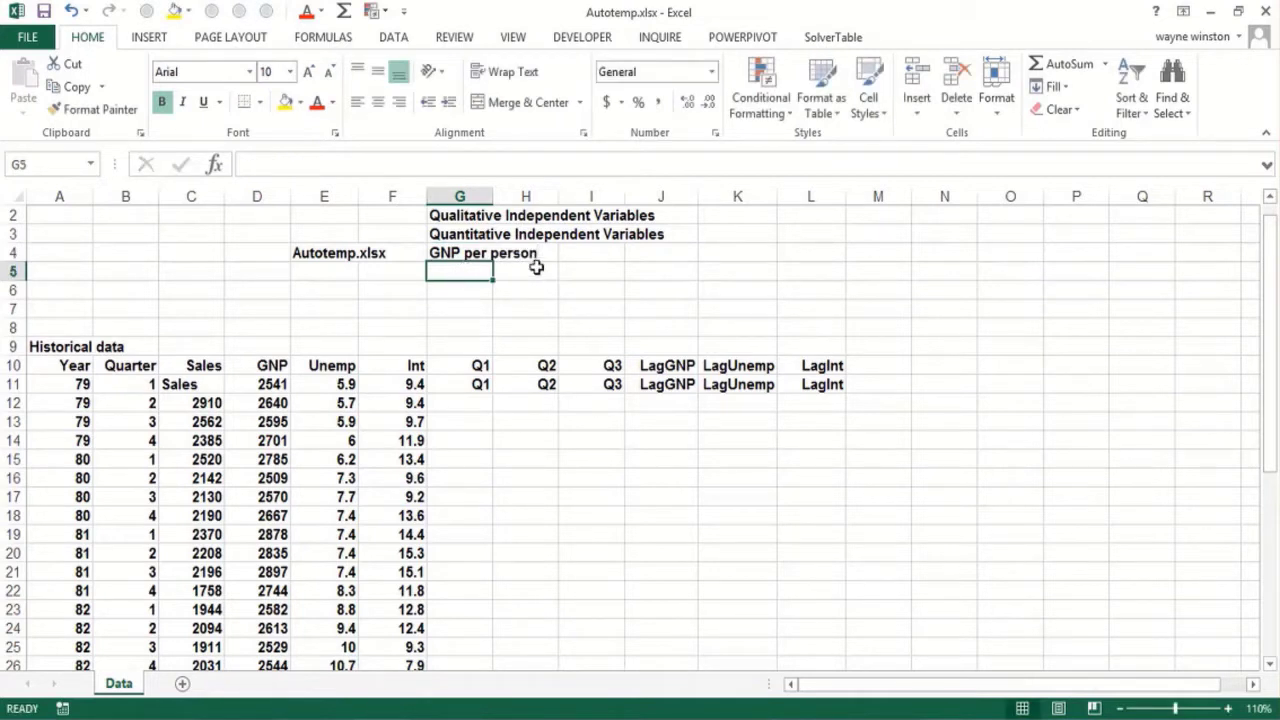
- Enter "Quarter of year" in cell K2 as an example of a qualitative variable
click(737, 216)
text(Quarter of)
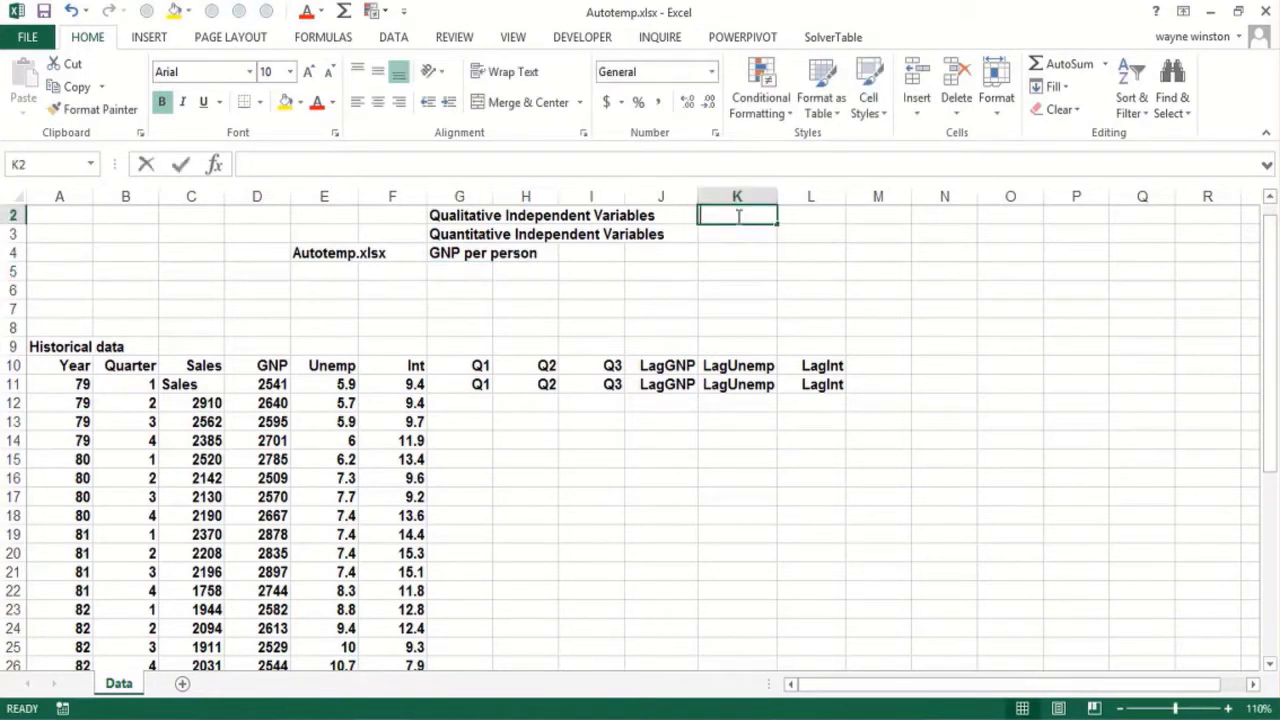
text( yeare)
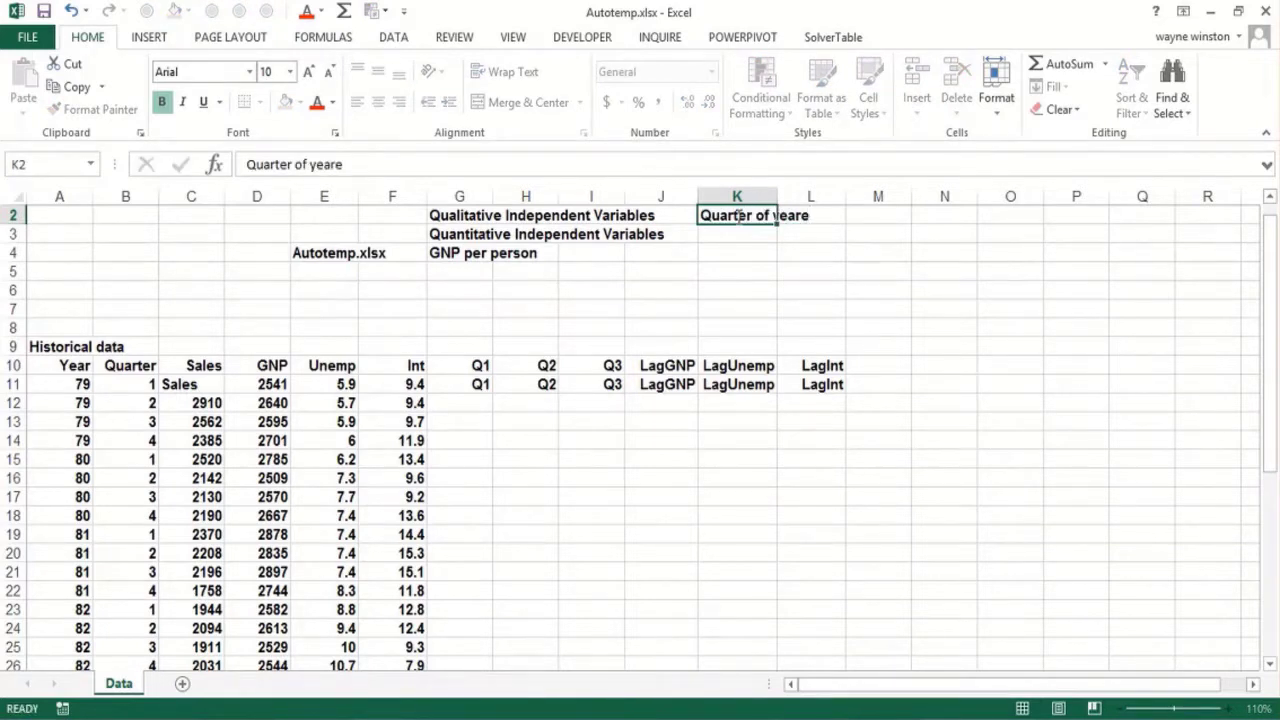
key(Return)
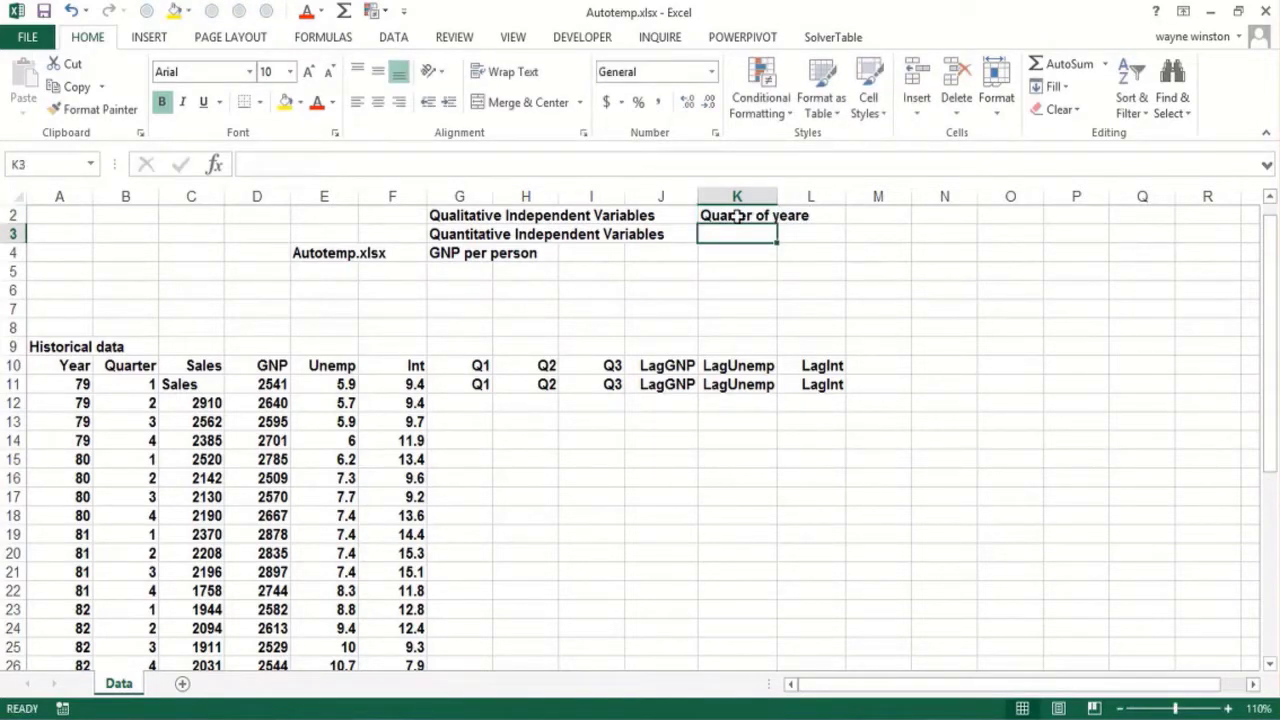
click(737, 216)
key(F2)
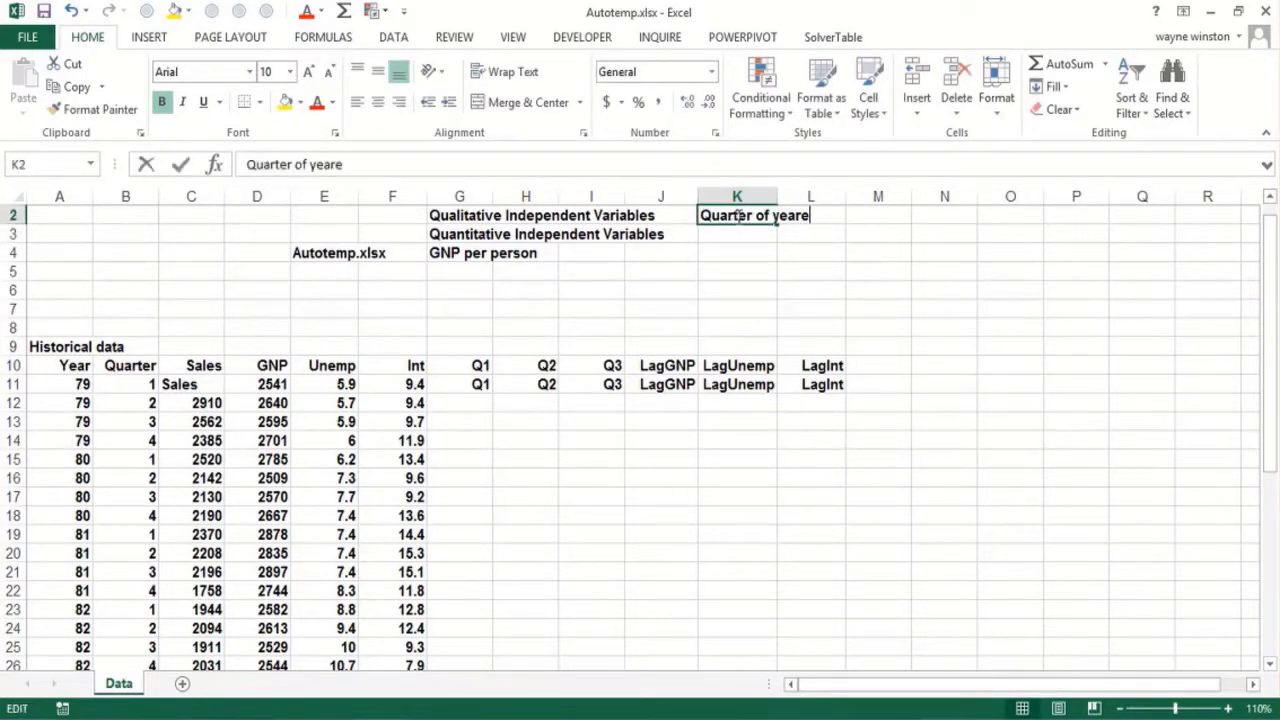
key(BackSpace)
key(Return)
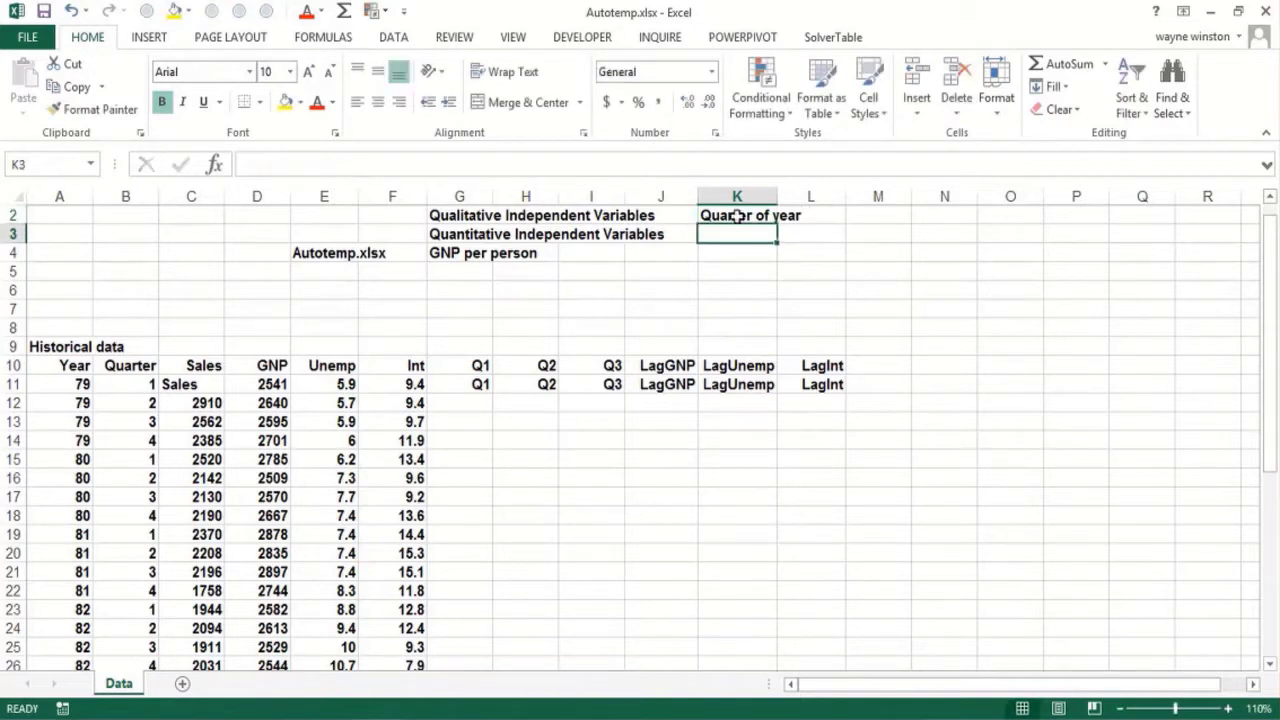
- List the first two quarters below that label: "Q1=Jan-March" in K3 and "Q2=April-June" in K4
text(Q1=Ja)
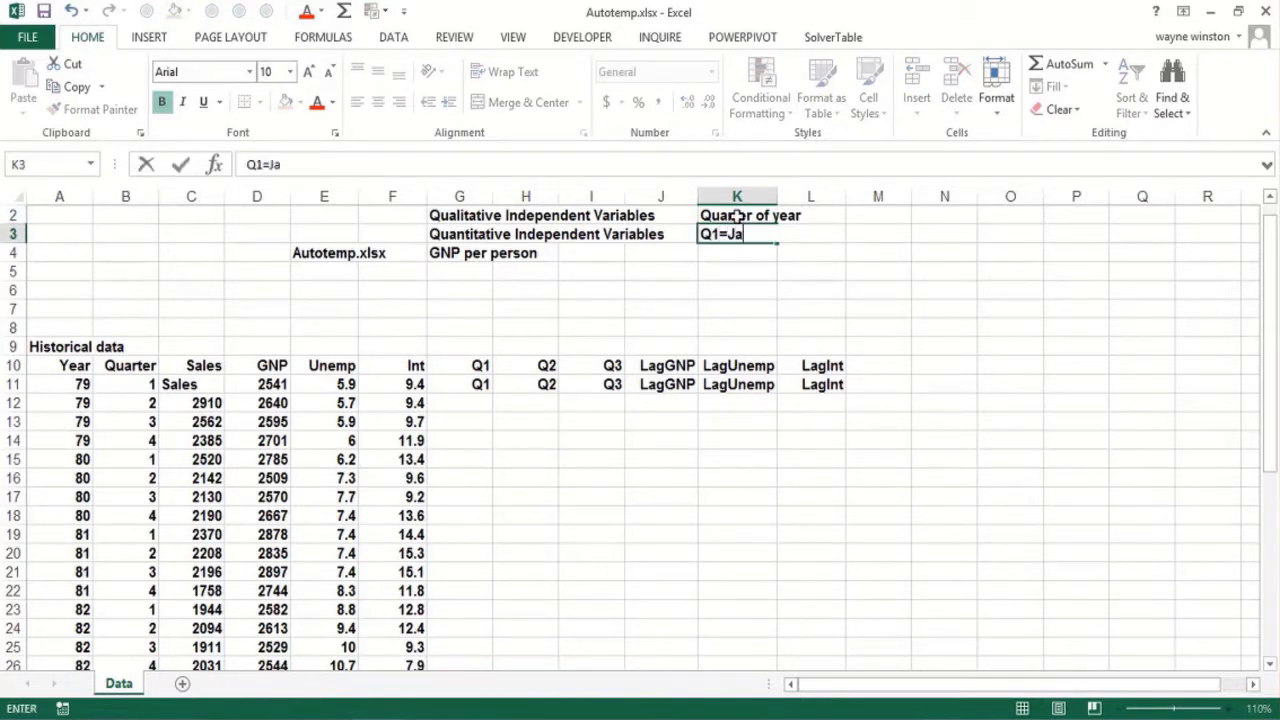
text(n-March)
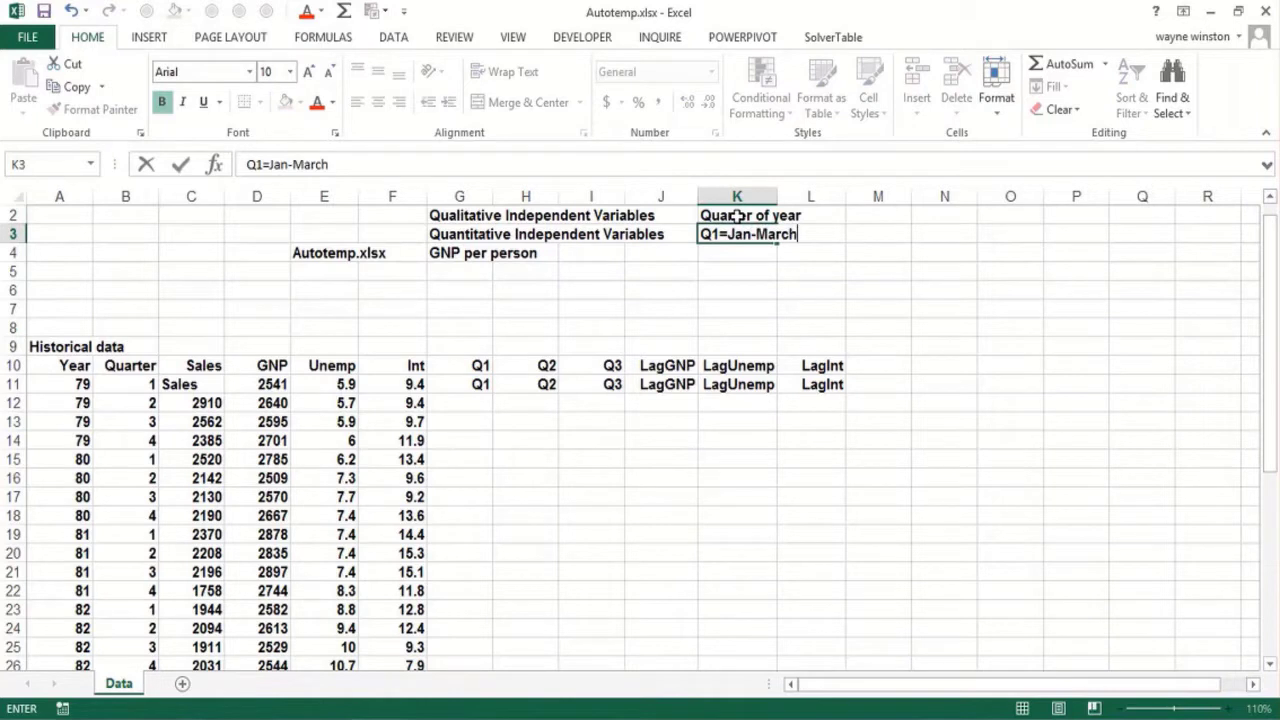
key(Return)
text(Q2)
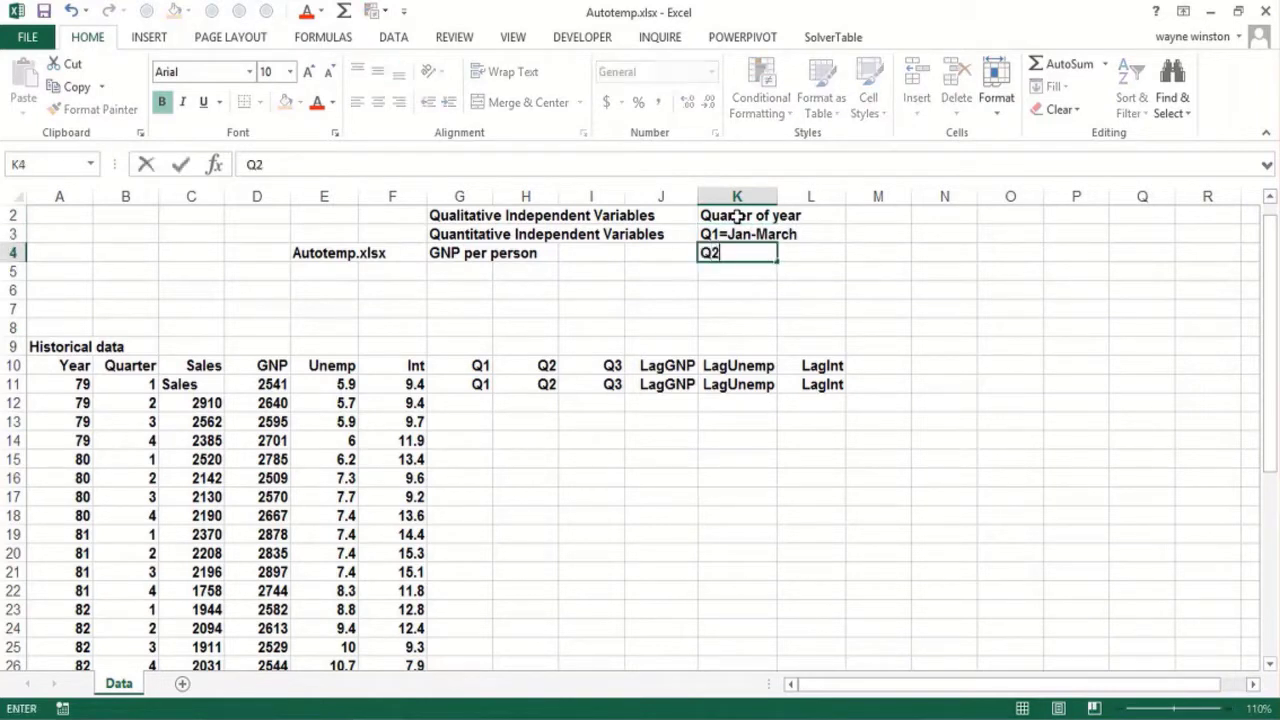
text(=April-June)
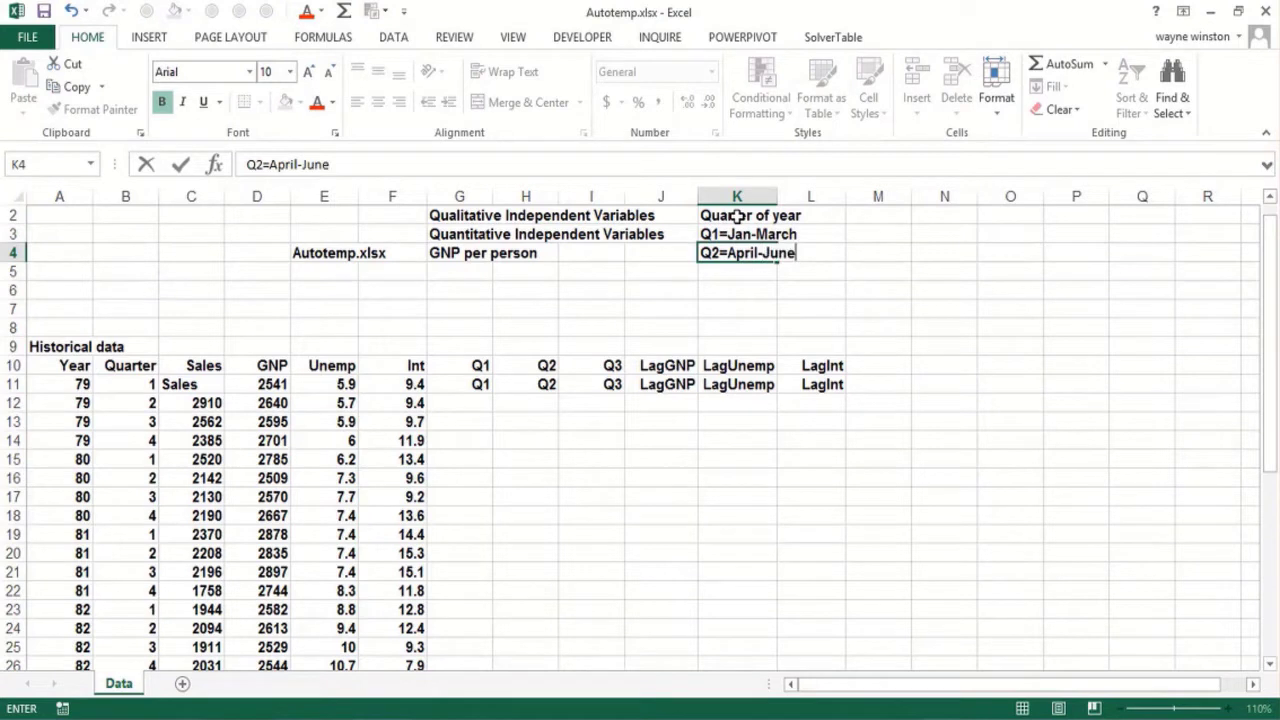
key(Return)
- Add the remaining two quarters to the list: "Q3-July-Sept" in K5 and "Q4-Oct Dec" in K6
text(Q3-)
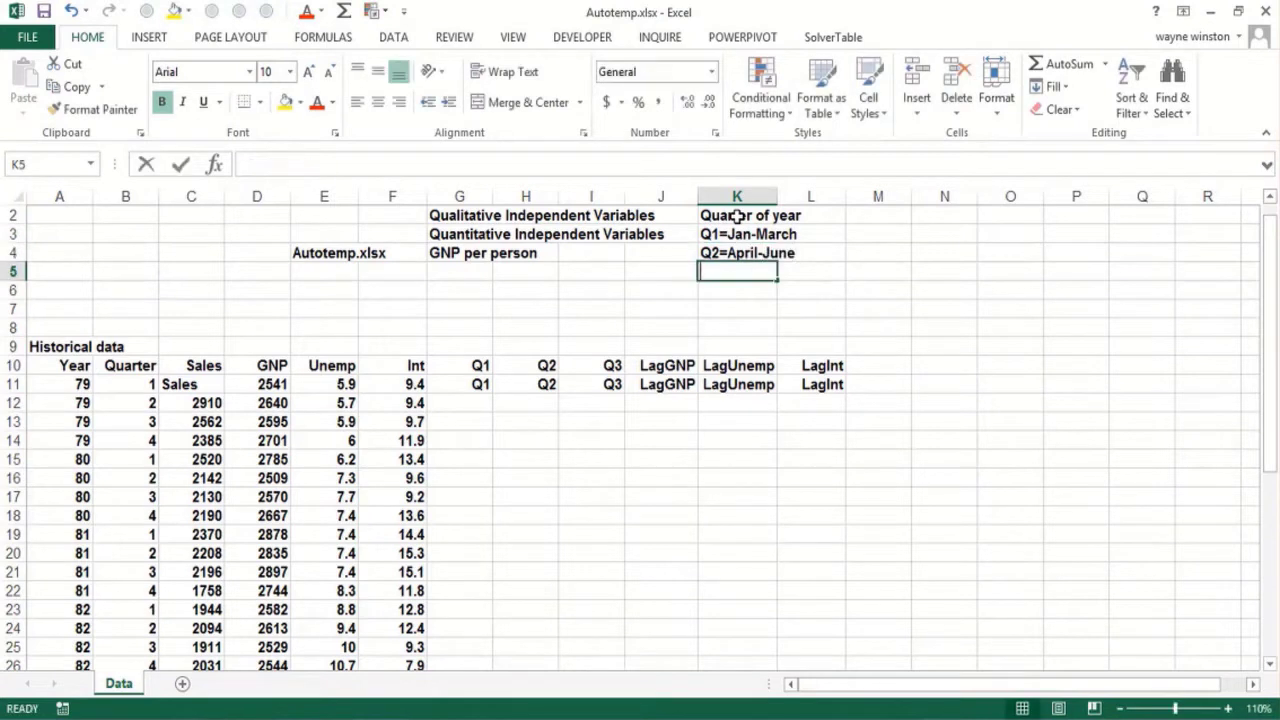
text(J)
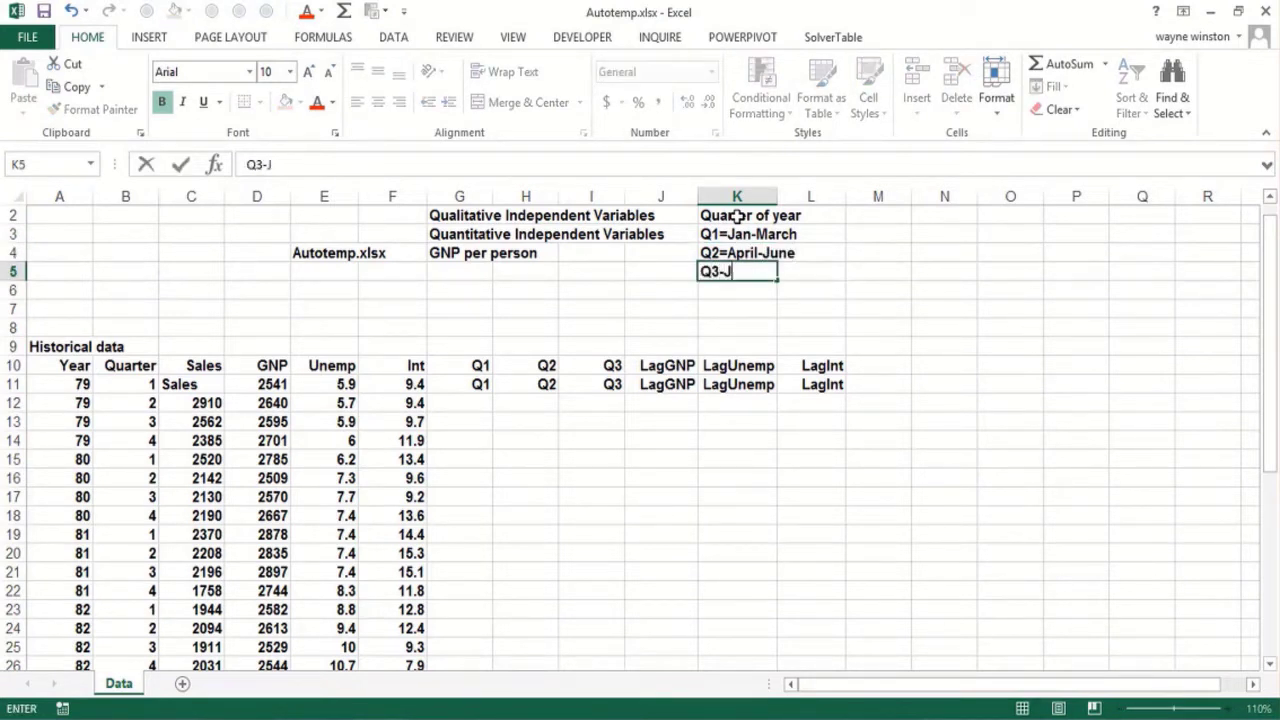
text(uly-Sept)
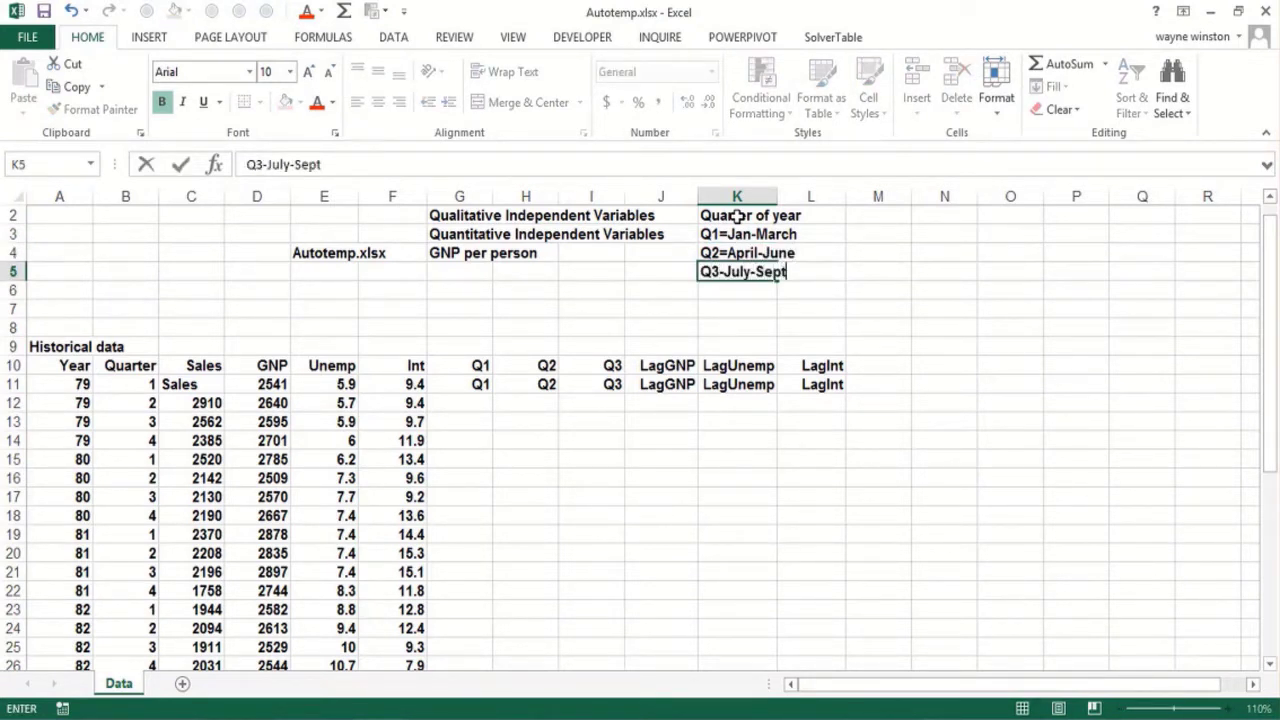
key(Return)
text(Q4)
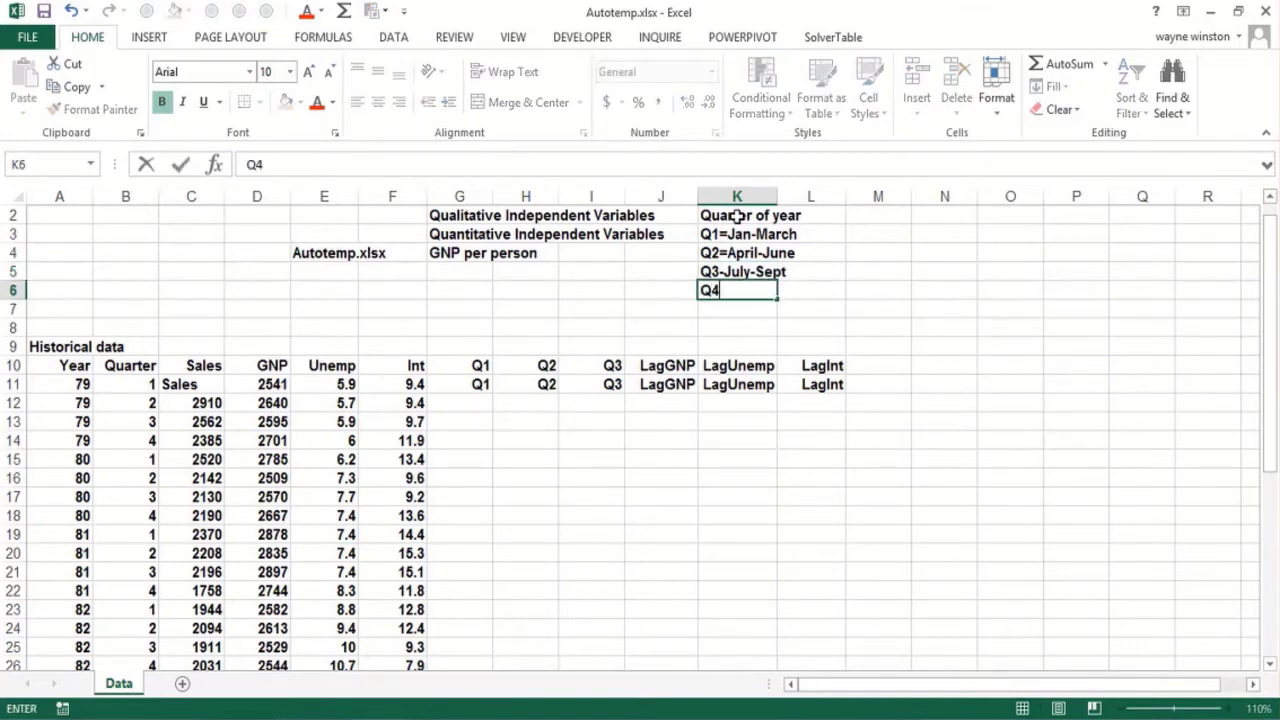
text(-Oct Decx)
key(BackSpace)
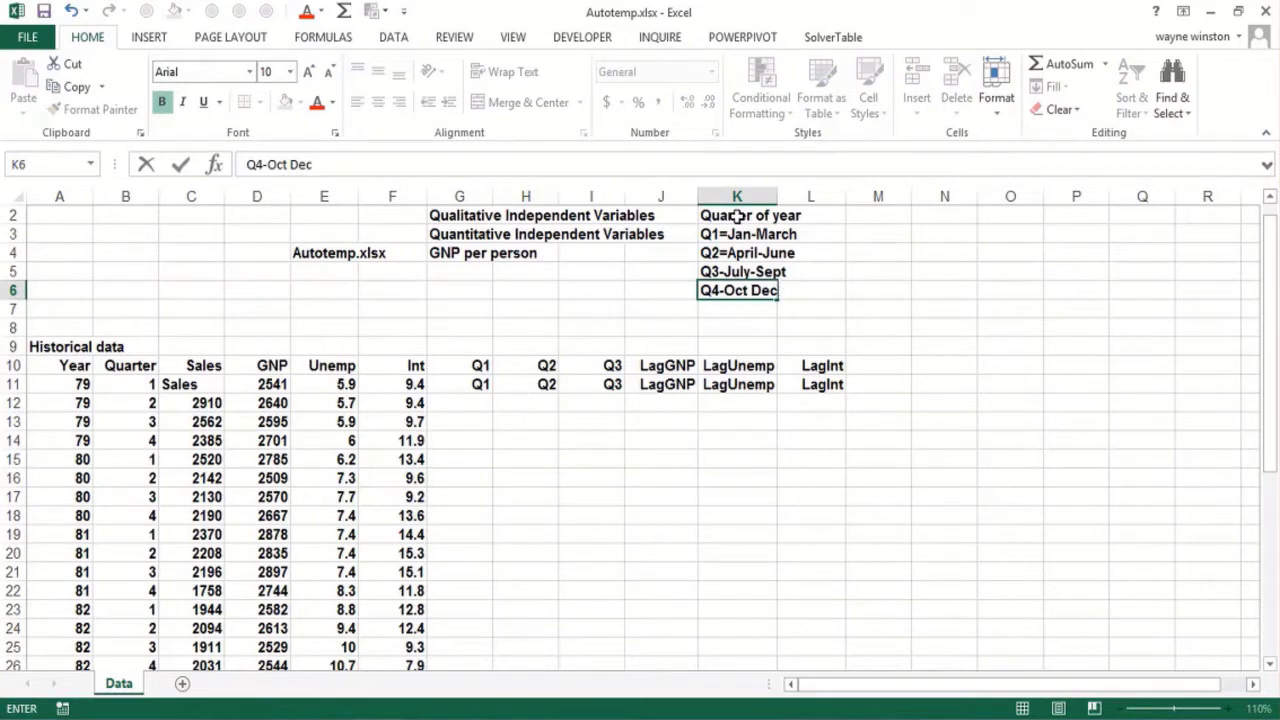
key(ctrl+Return)
key(Down)
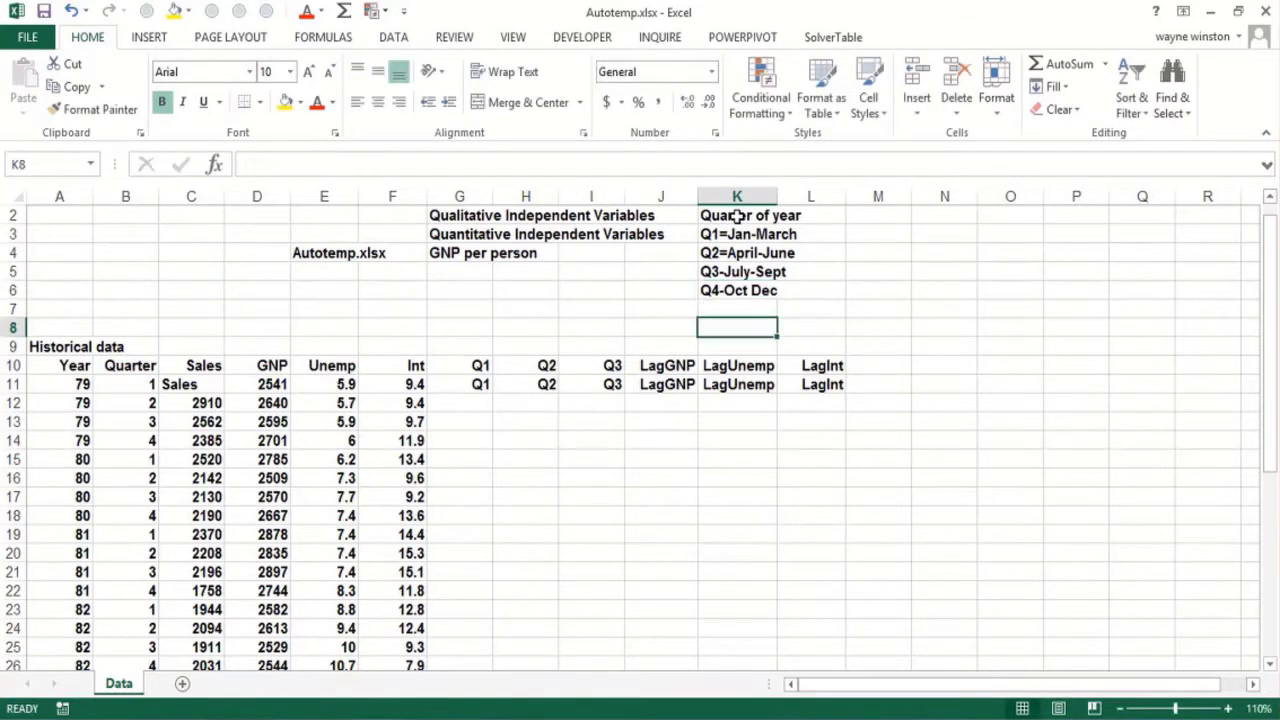
- Enter the question "Did we give out a coupon this week?" in cell M3 as another qualitative example
key(Up)
key(Up)
key(Up)
key(Right)
key(Right)
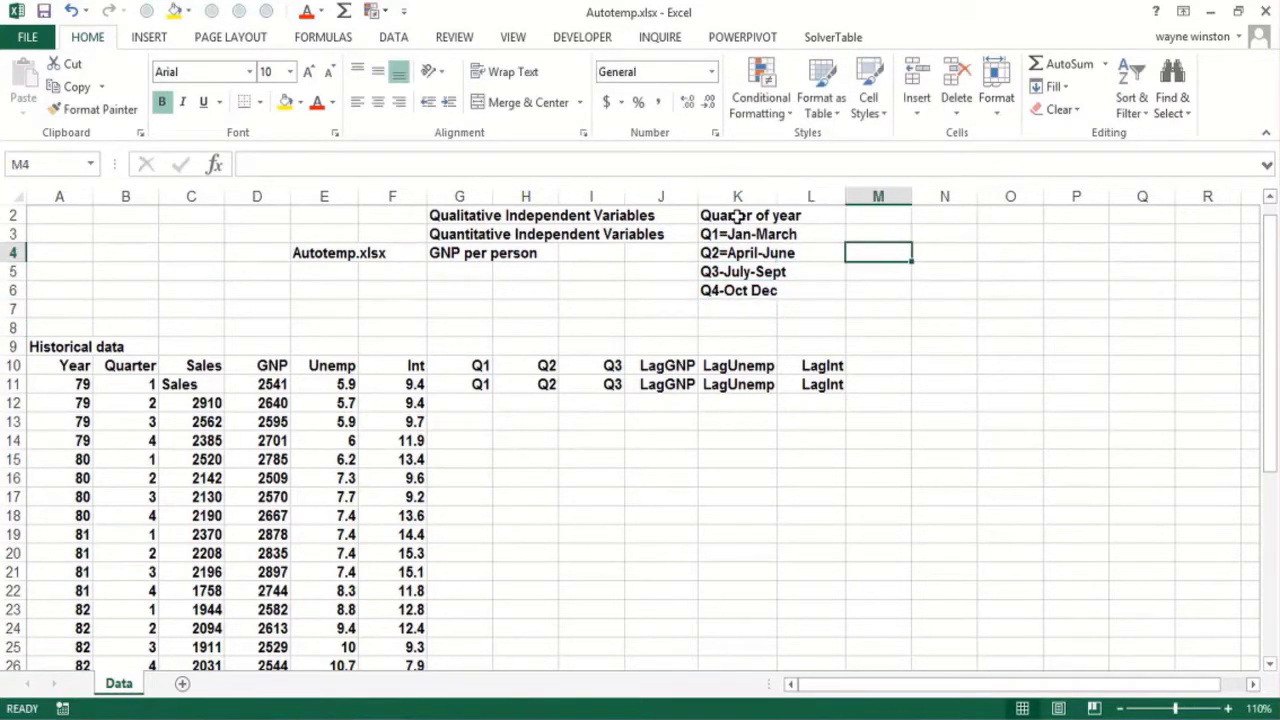
key(Up)
text(Did we)
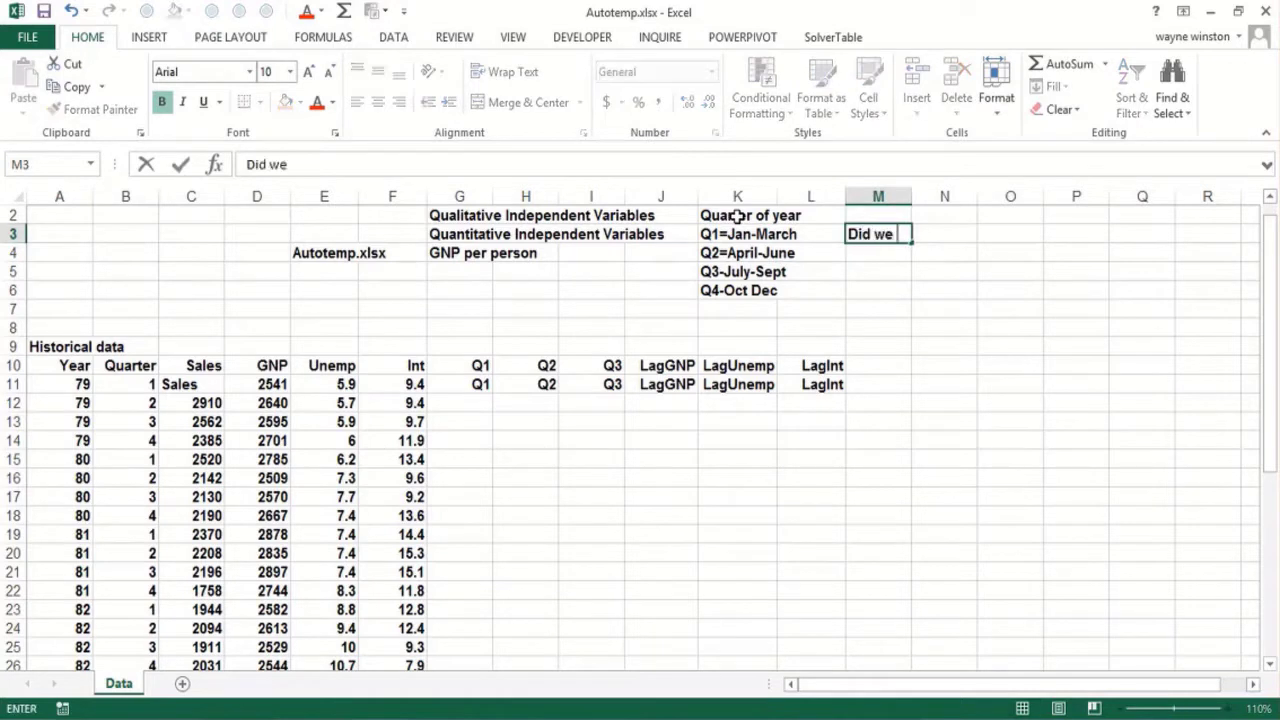
text( give out a cou)
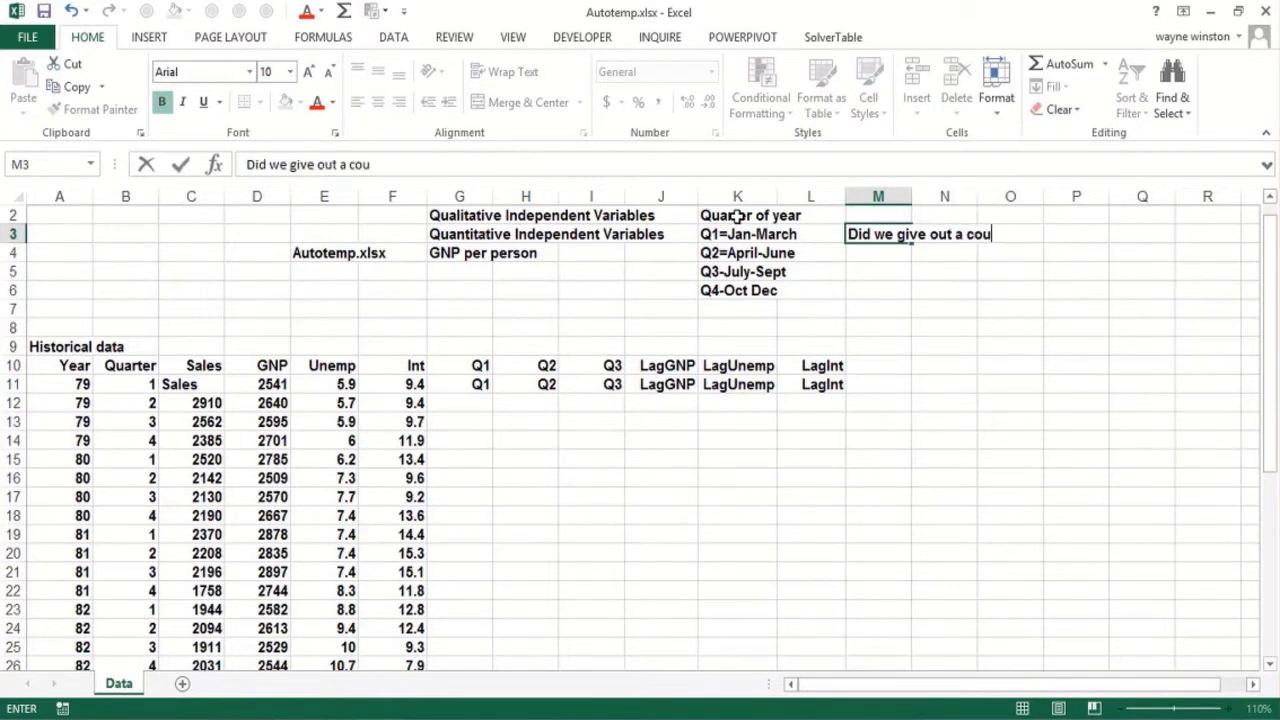
text(pon this week?)
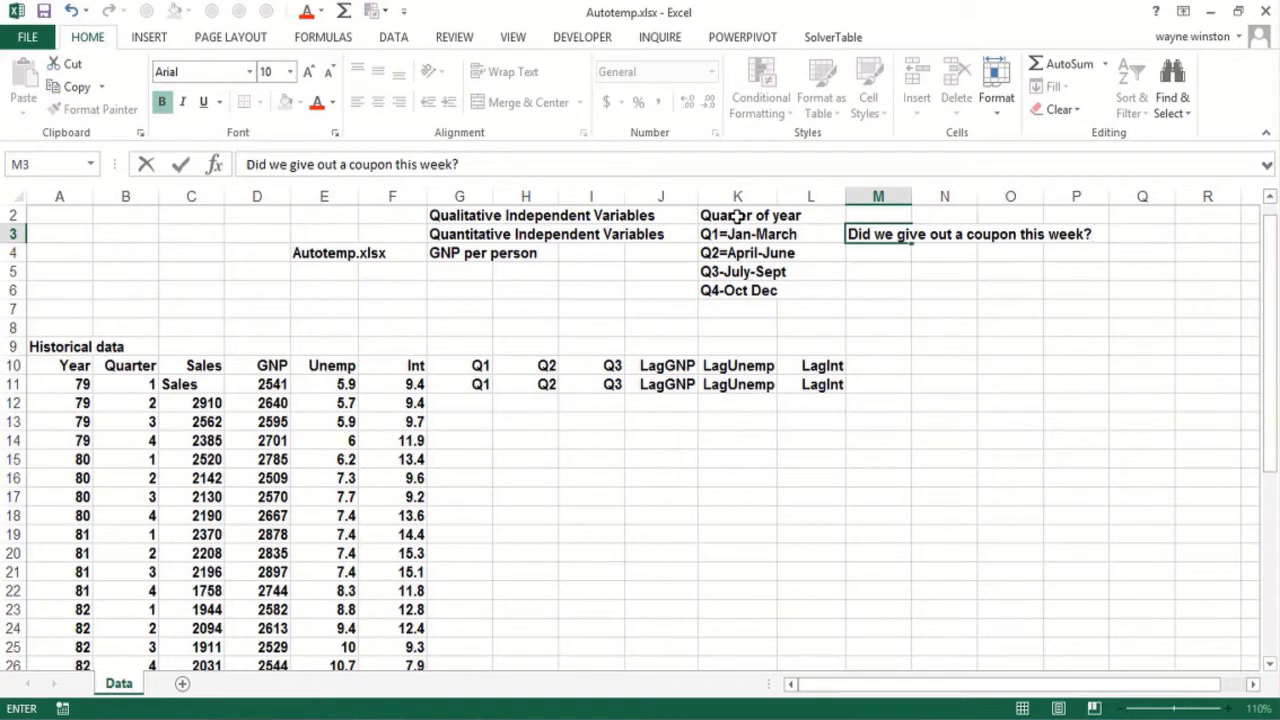
key(Return)
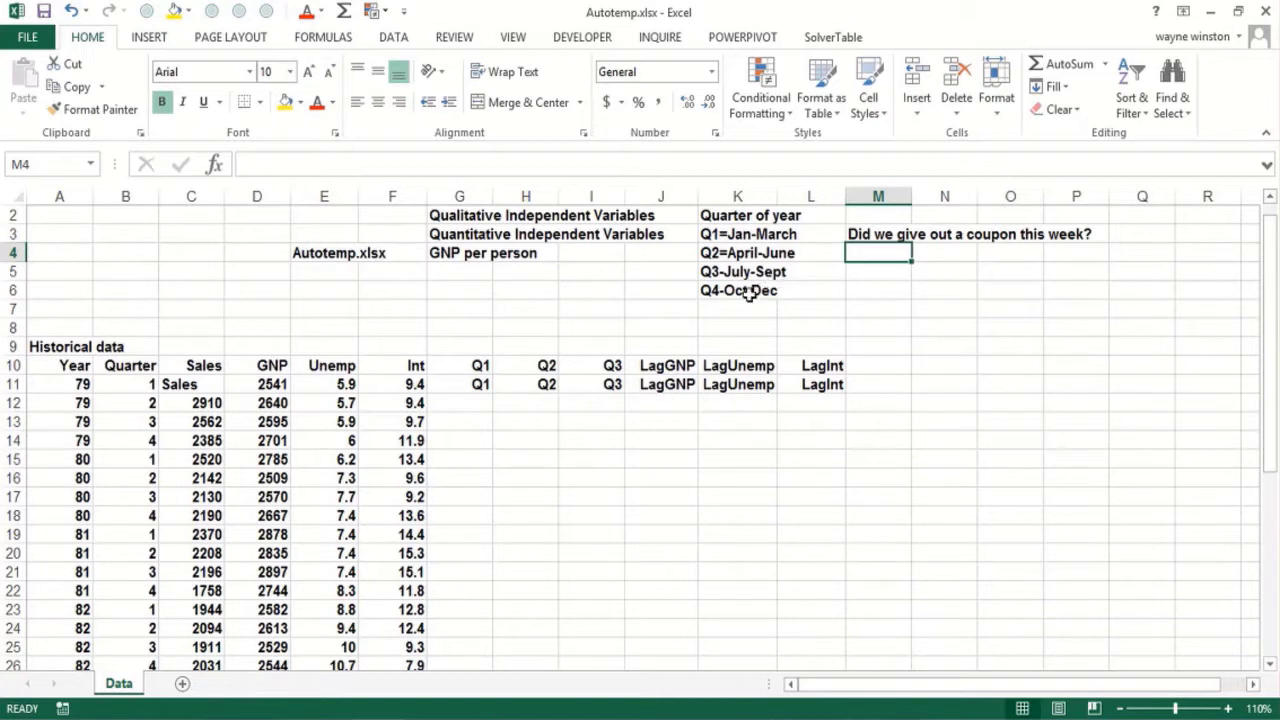
- Enter the units label "000's" in cell C9 above the Sales header
click(58, 368)
key(Right)
key(Right)
key(Right)
key(Up)
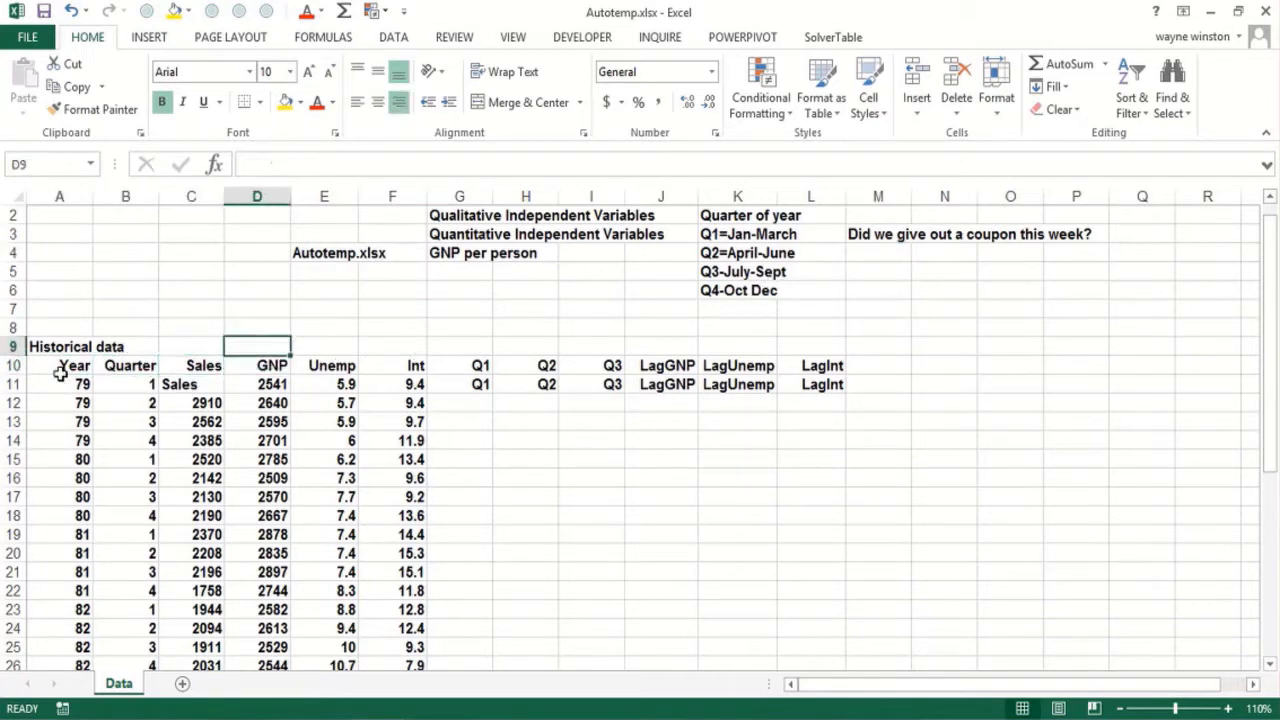
key(Left)
text(000's)
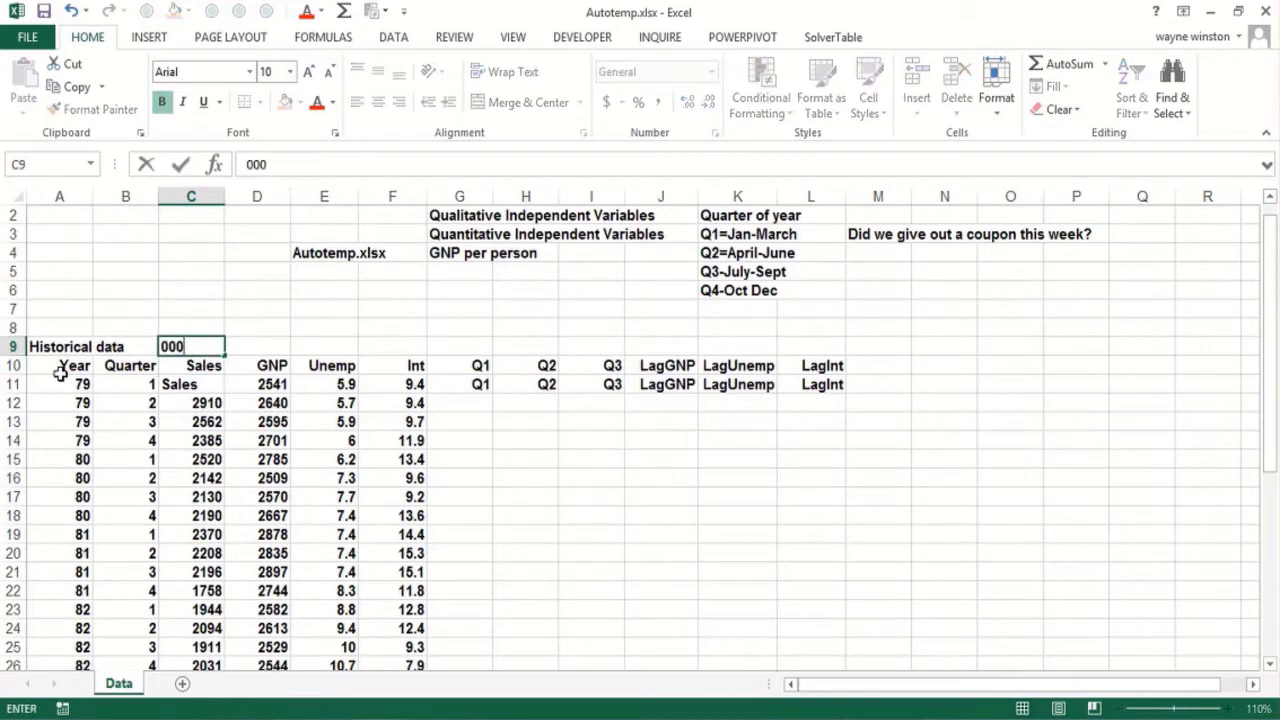
key(Return)
- Calculate the average of the sales values in C12:C42 with an AVERAGE formula in cell C7
key(Up)
key(Up)
key(Up)
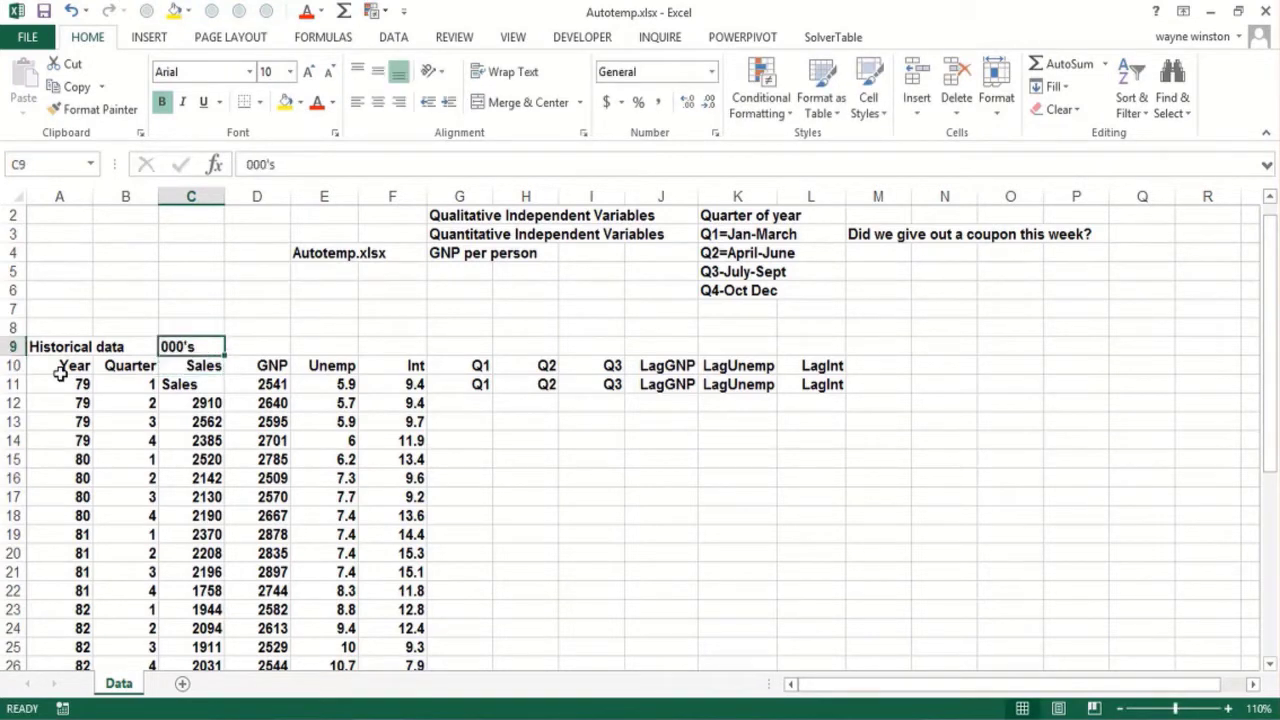
text(=average()
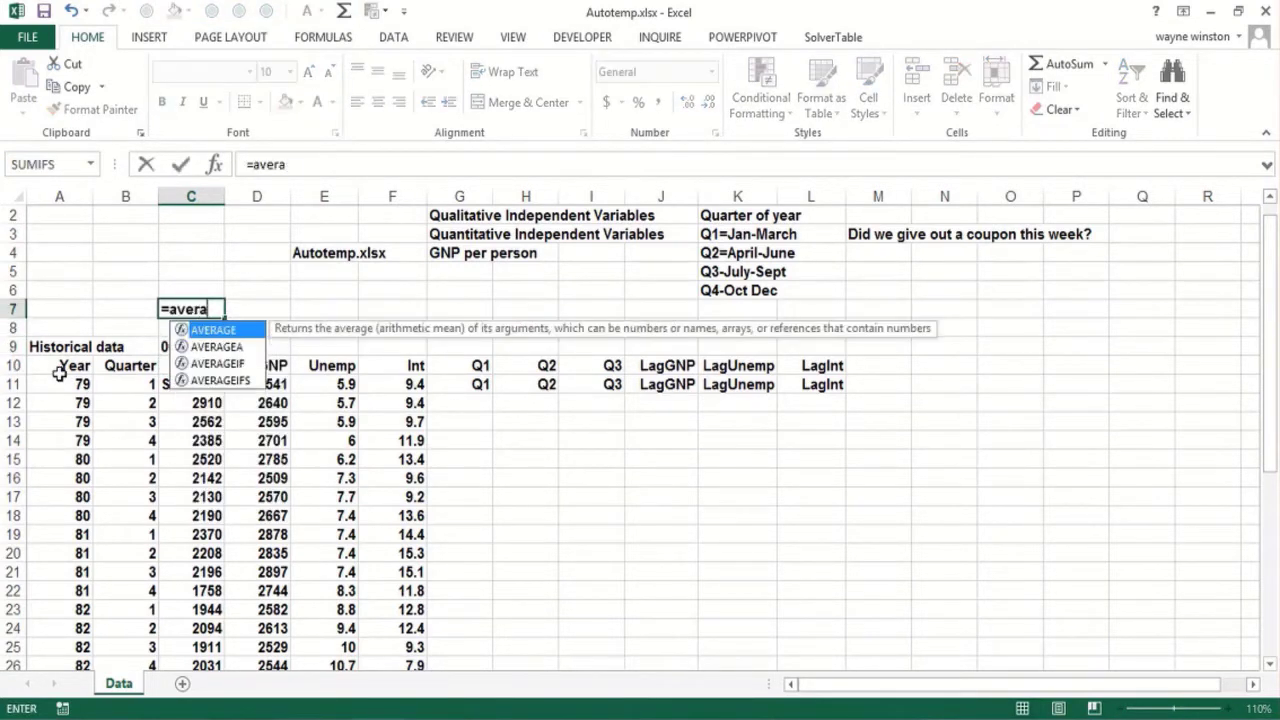
click(186, 403)
key(ctrl+shift+Down)
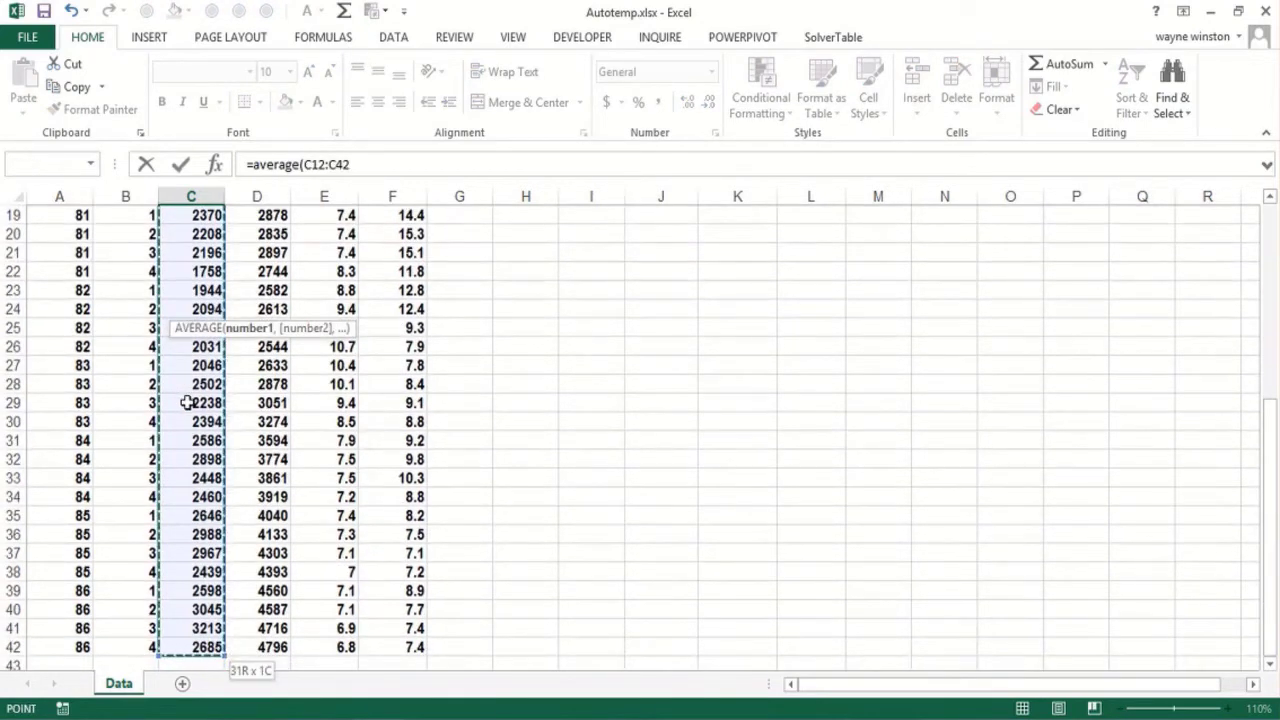
text())
key(Return)
key(Up)
key(Up)
key(Up)
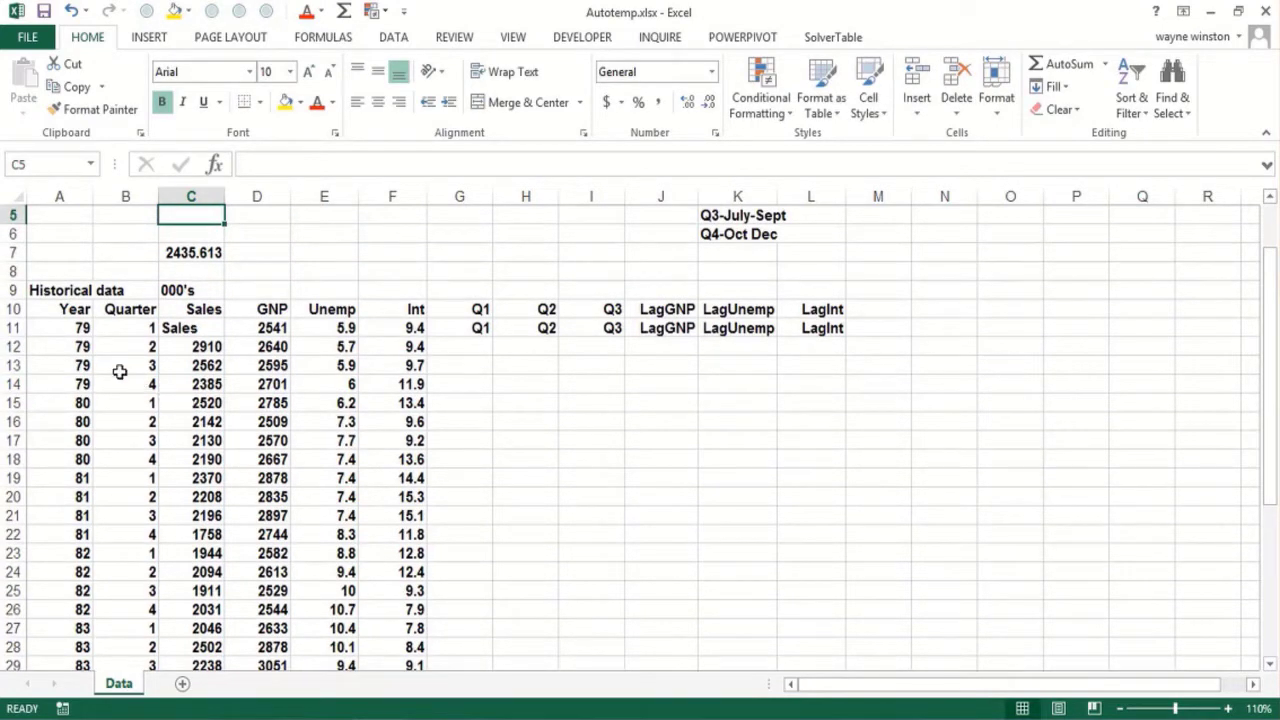
- Examine the Quarter column, the quarter definitions in column K, and the Q1, Q2 and LagGNP column headings
click(134, 331)
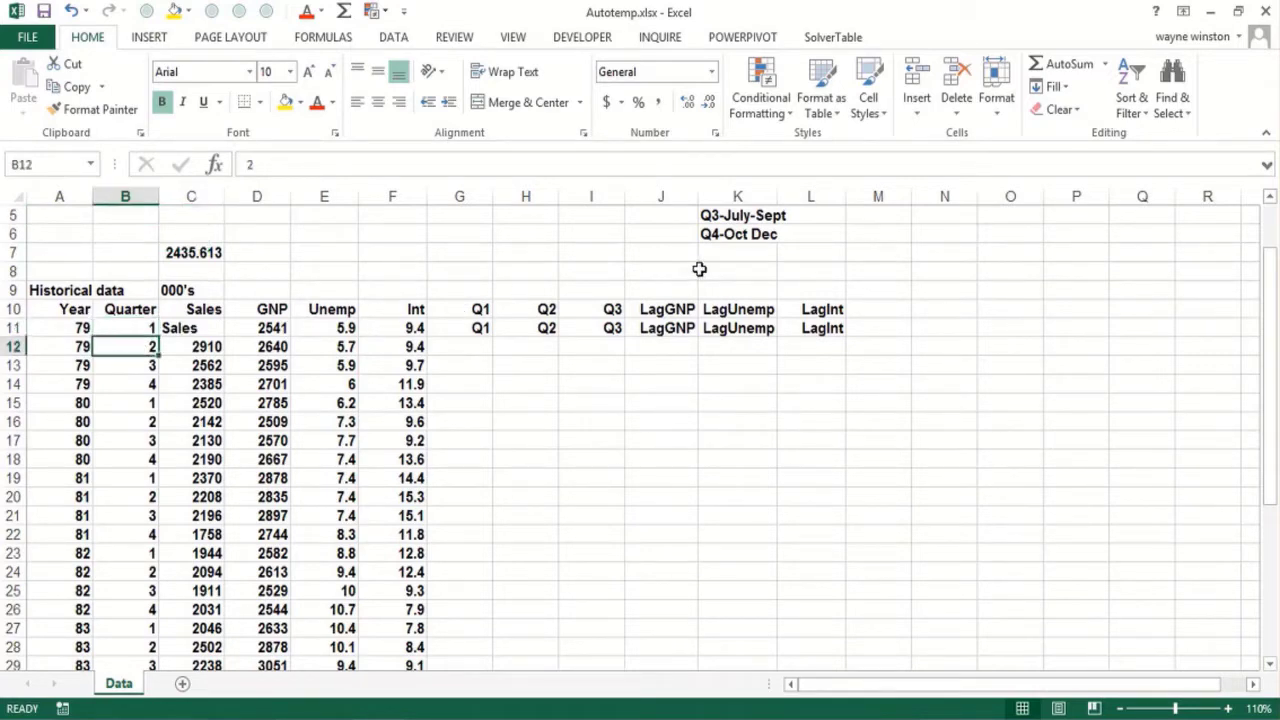
key(Up)
key(Up)
key(Up)
key(Up)
key(Up)
key(Up)
key(Up)
key(Up)
key(Up)
key(Up)
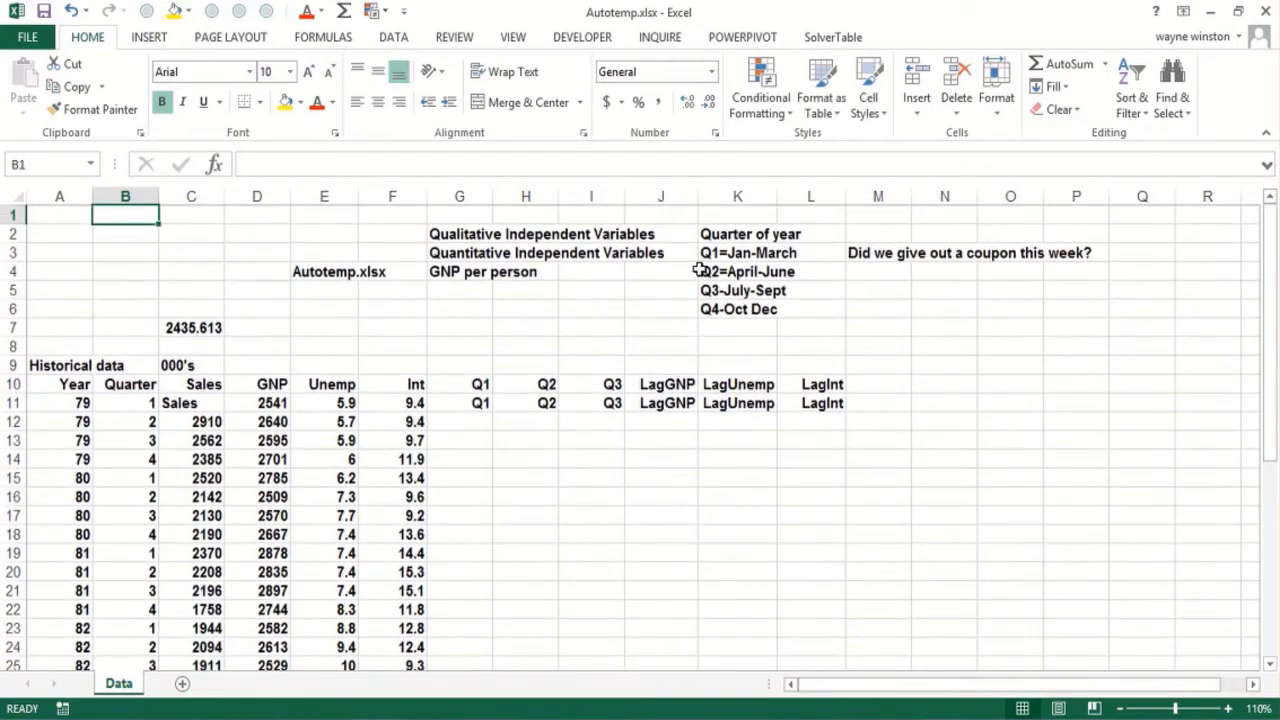
click(703, 271)
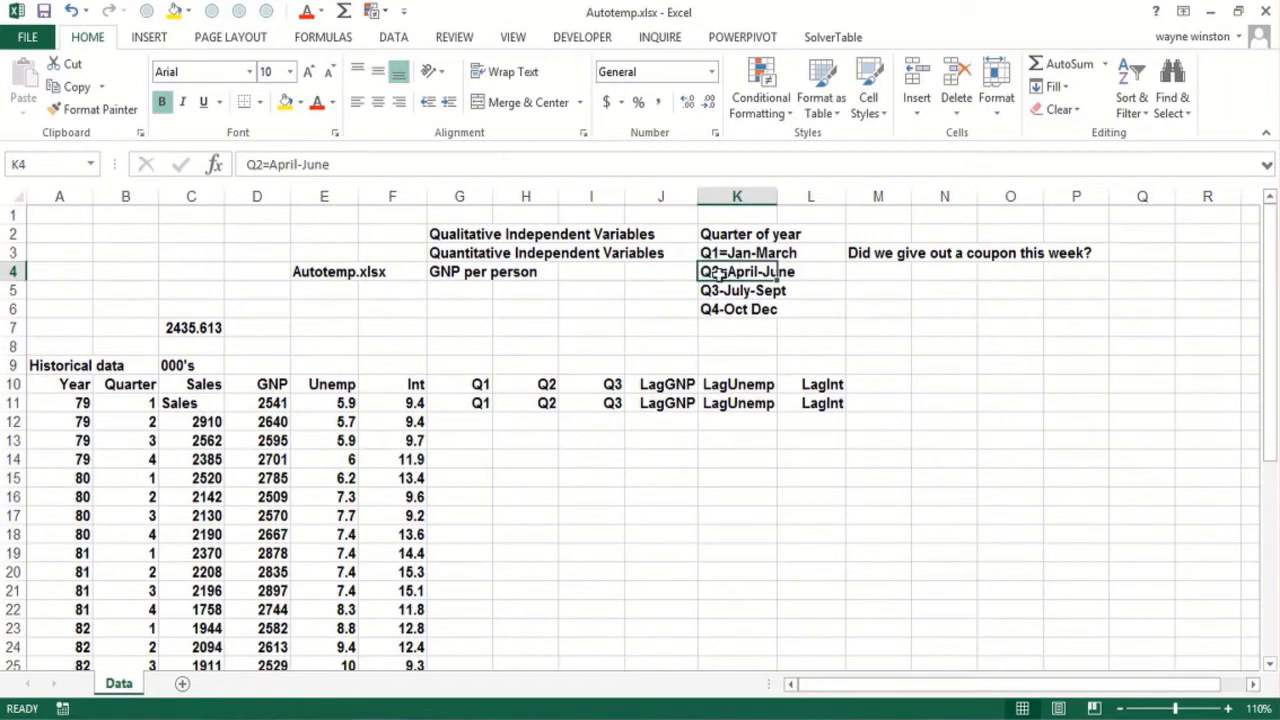
click(724, 332)
click(440, 425)
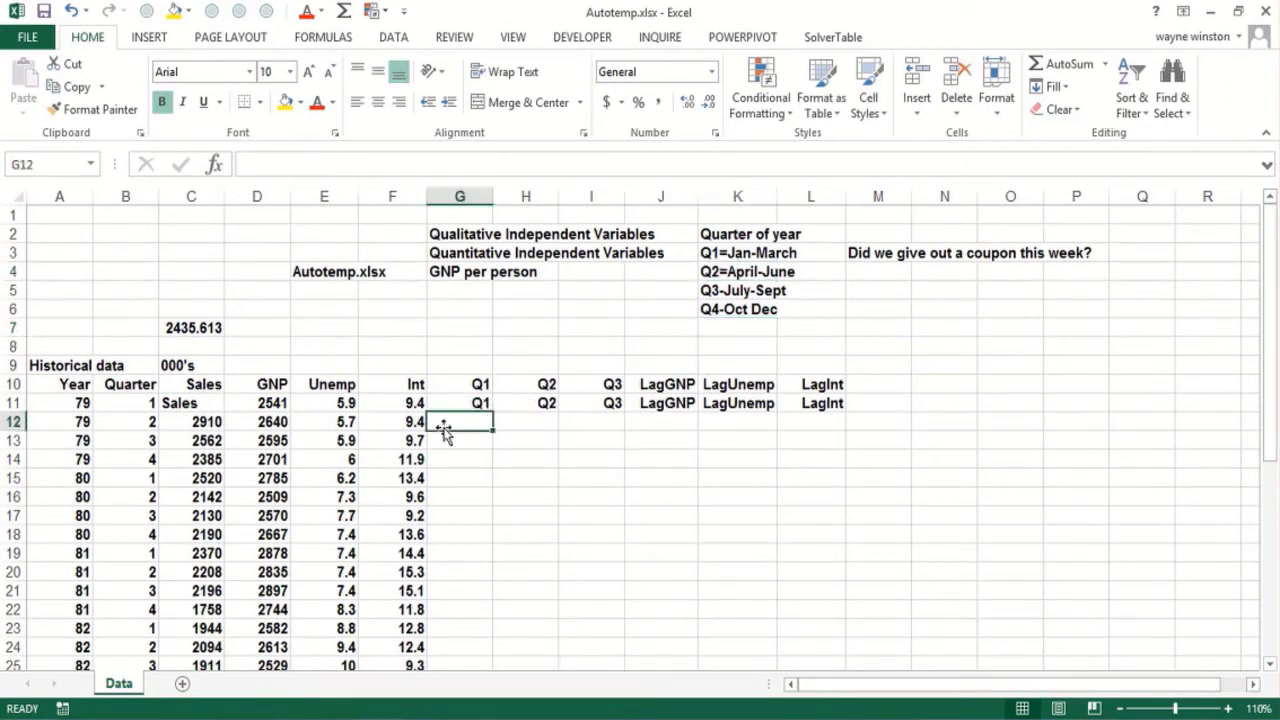
click(540, 428)
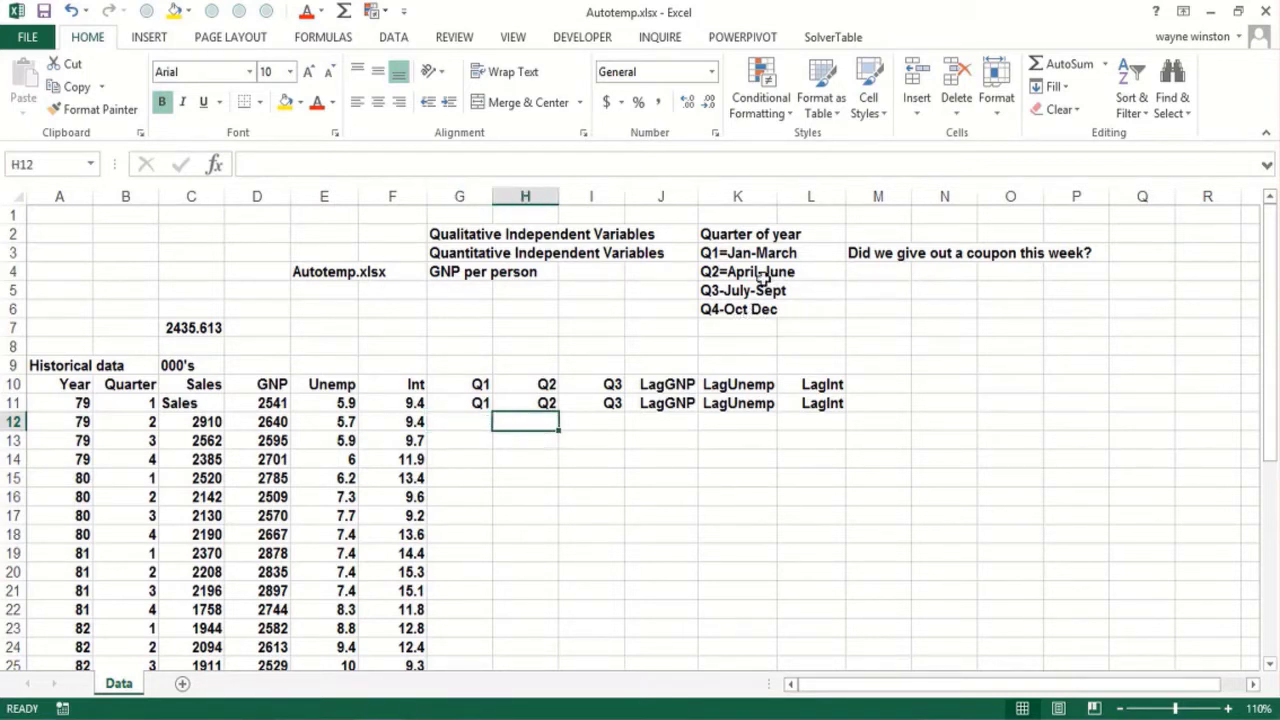
click(668, 420)
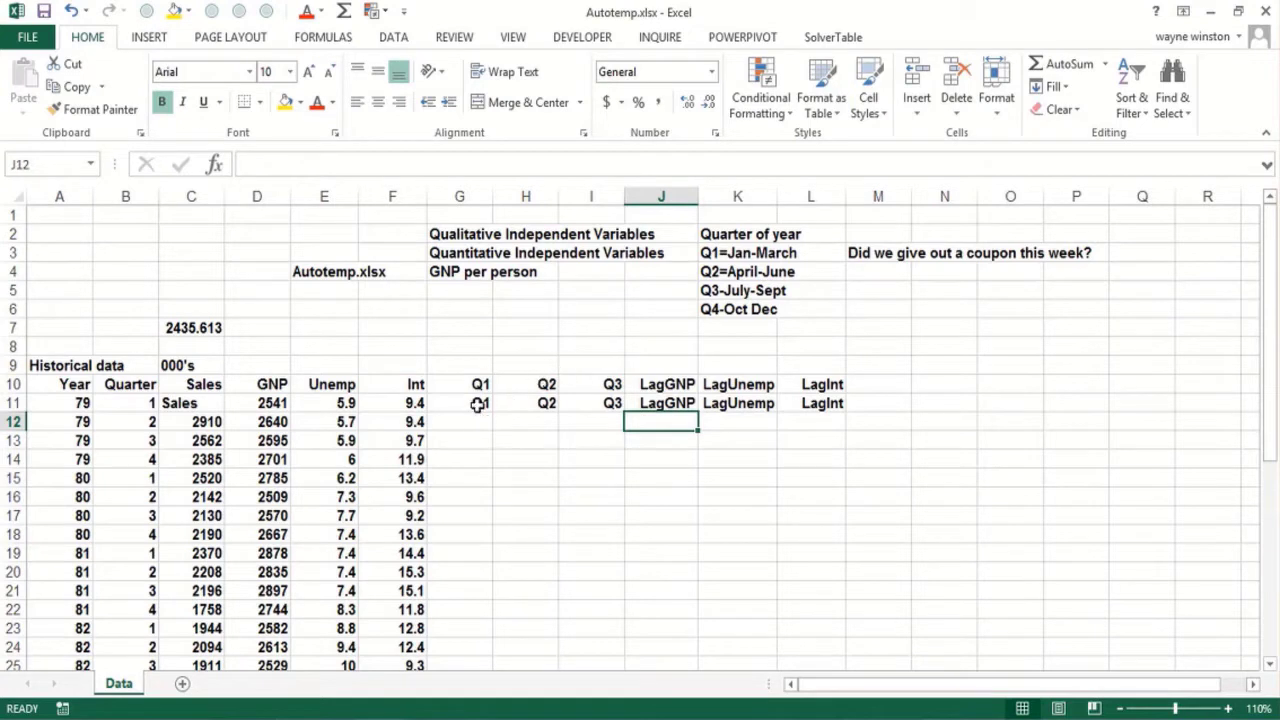
click(476, 403)
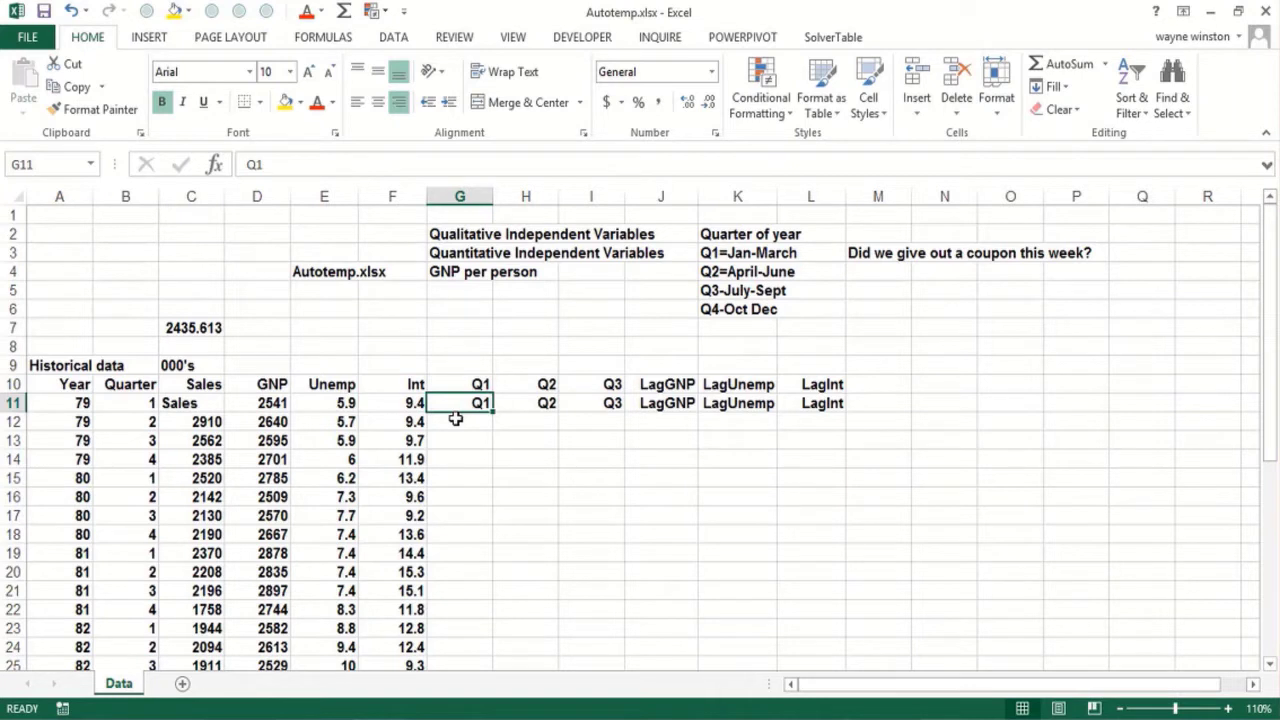
- List the quantitative variables "GNP", "Unemployment Rate" and "Interest rates" in cells M4, M5 and M6
click(880, 273)
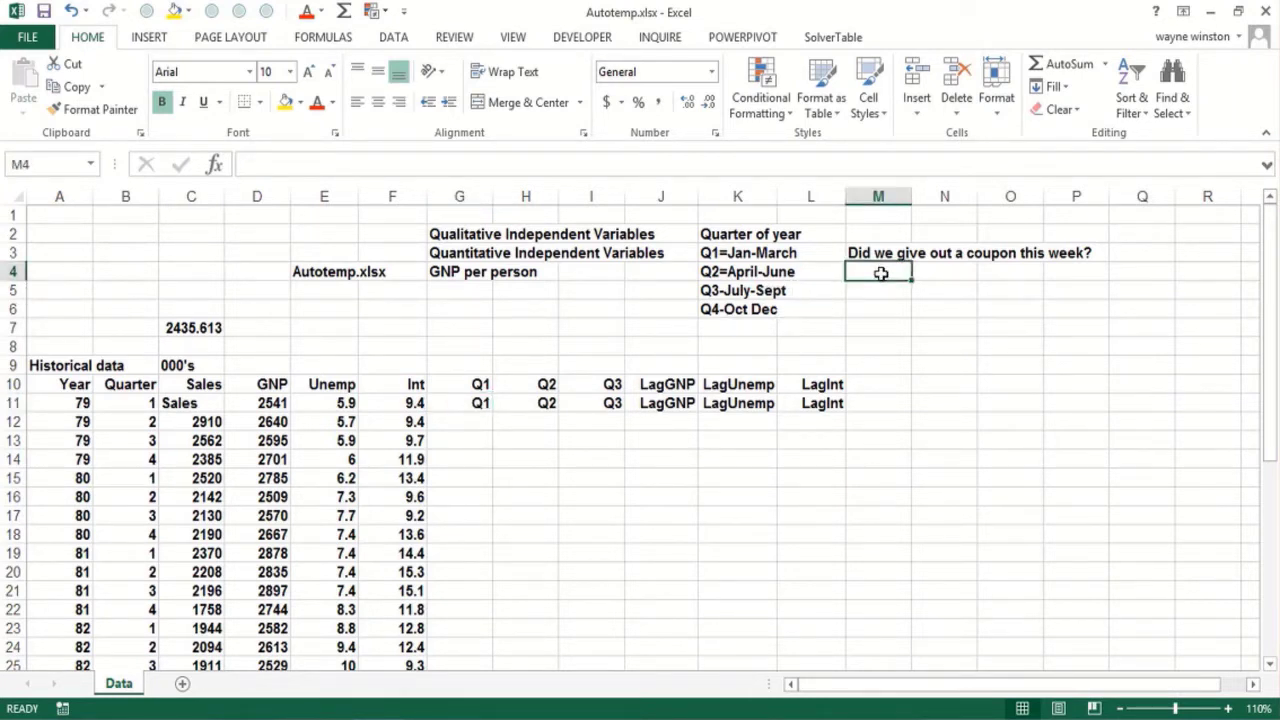
text(GNP)
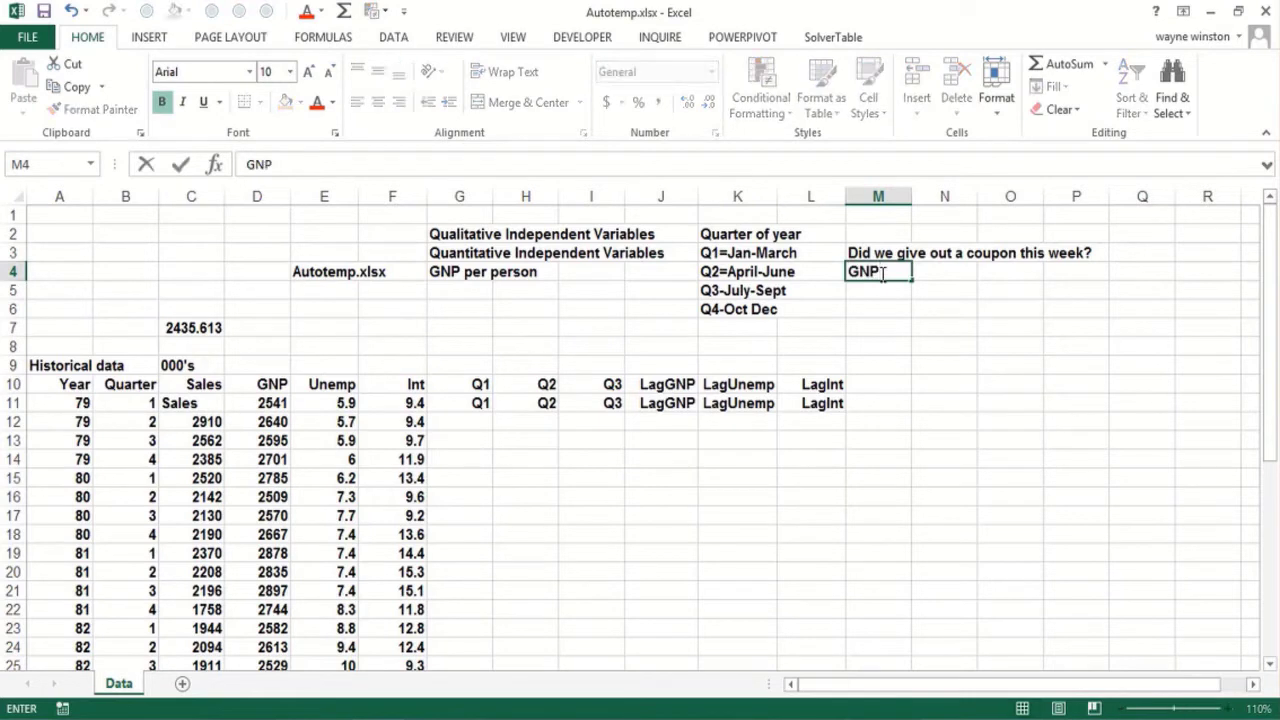
key(Return)
text(UN)
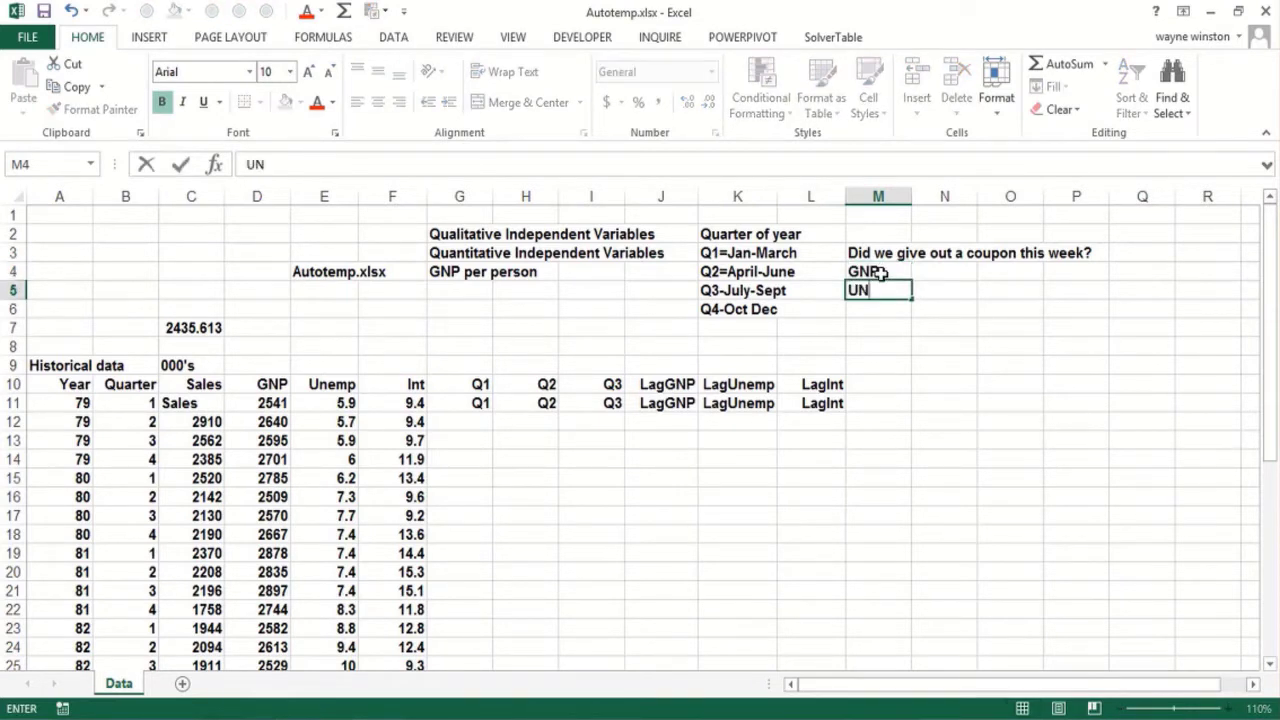
text(employment )
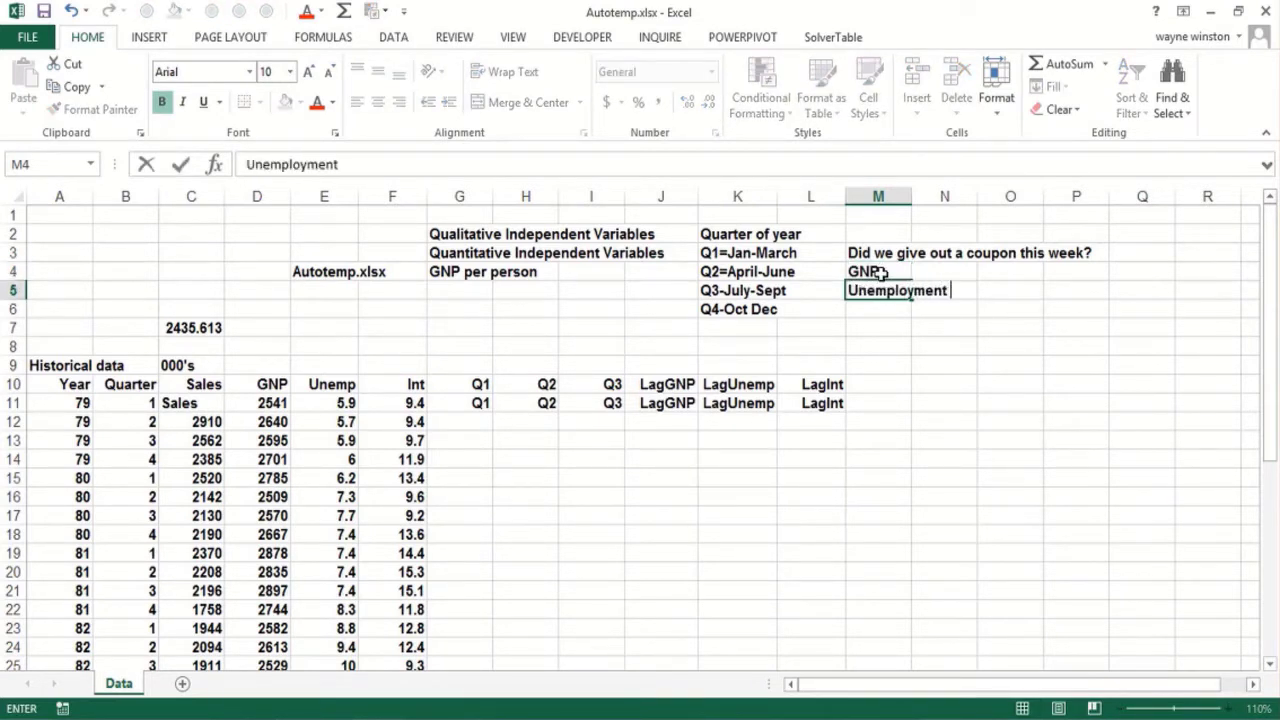
text(Rate)
key(Return)
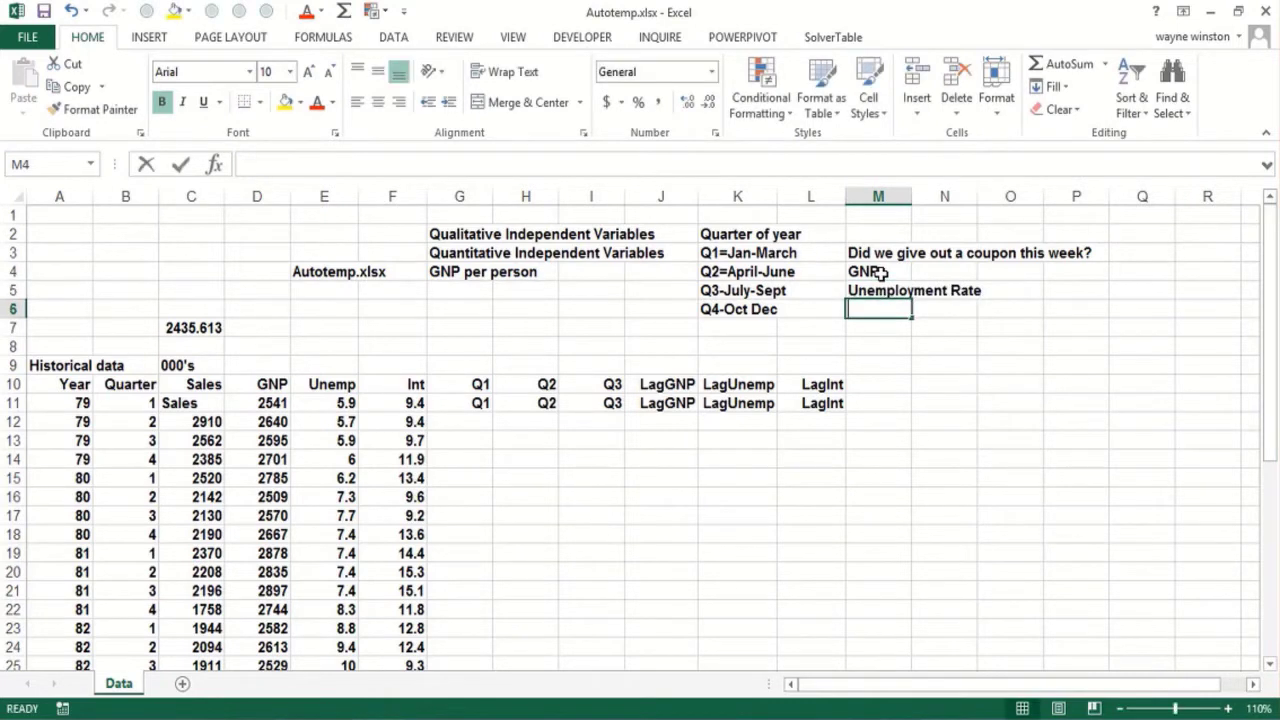
text(Intere)
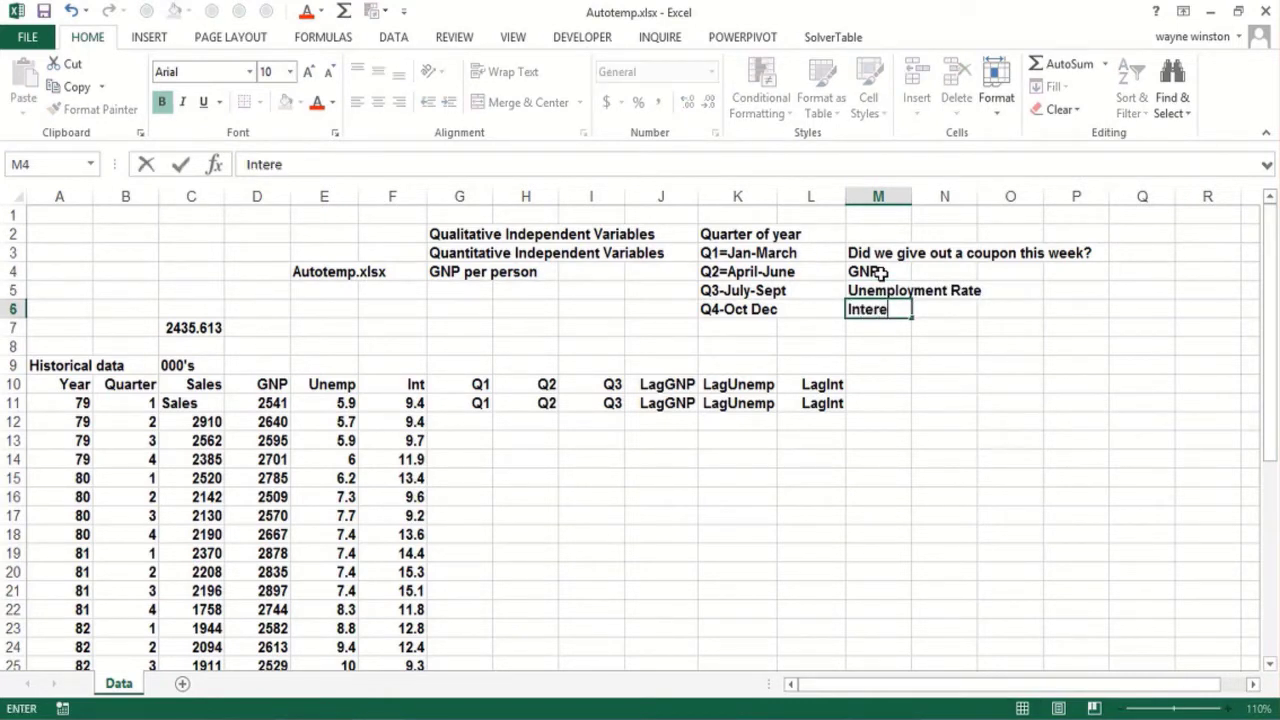
text(st rates)
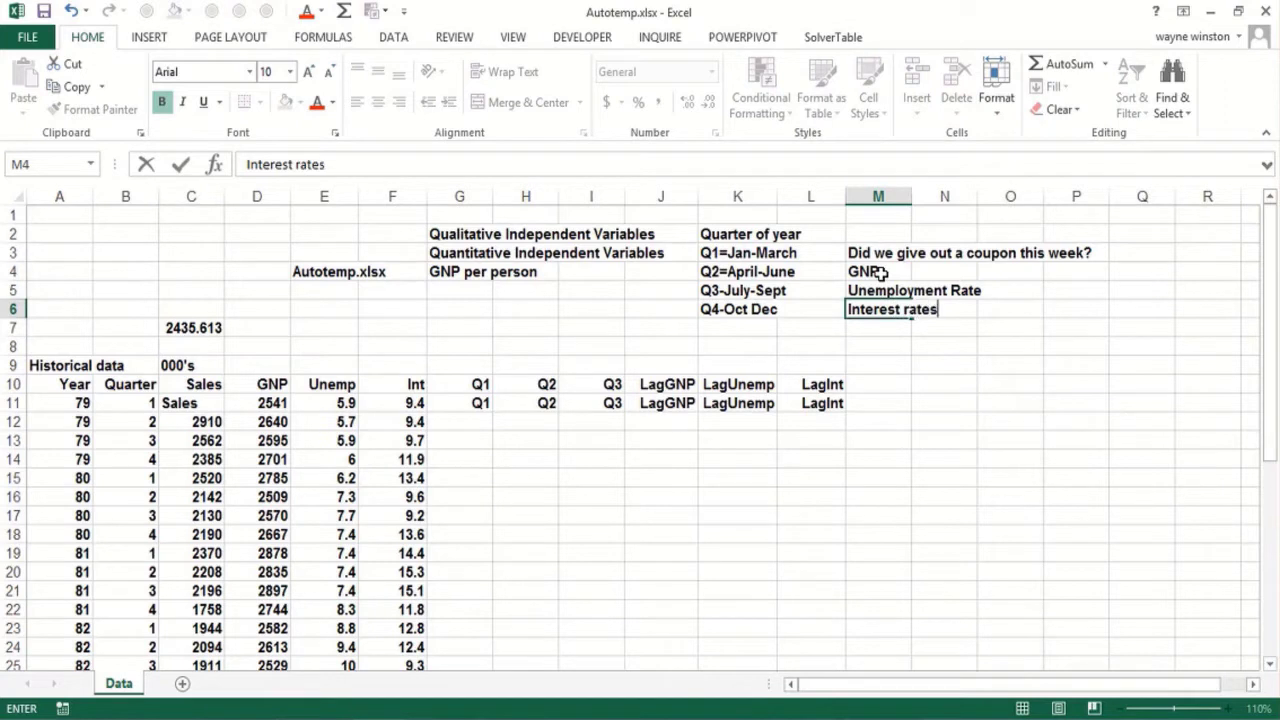
key(Return)
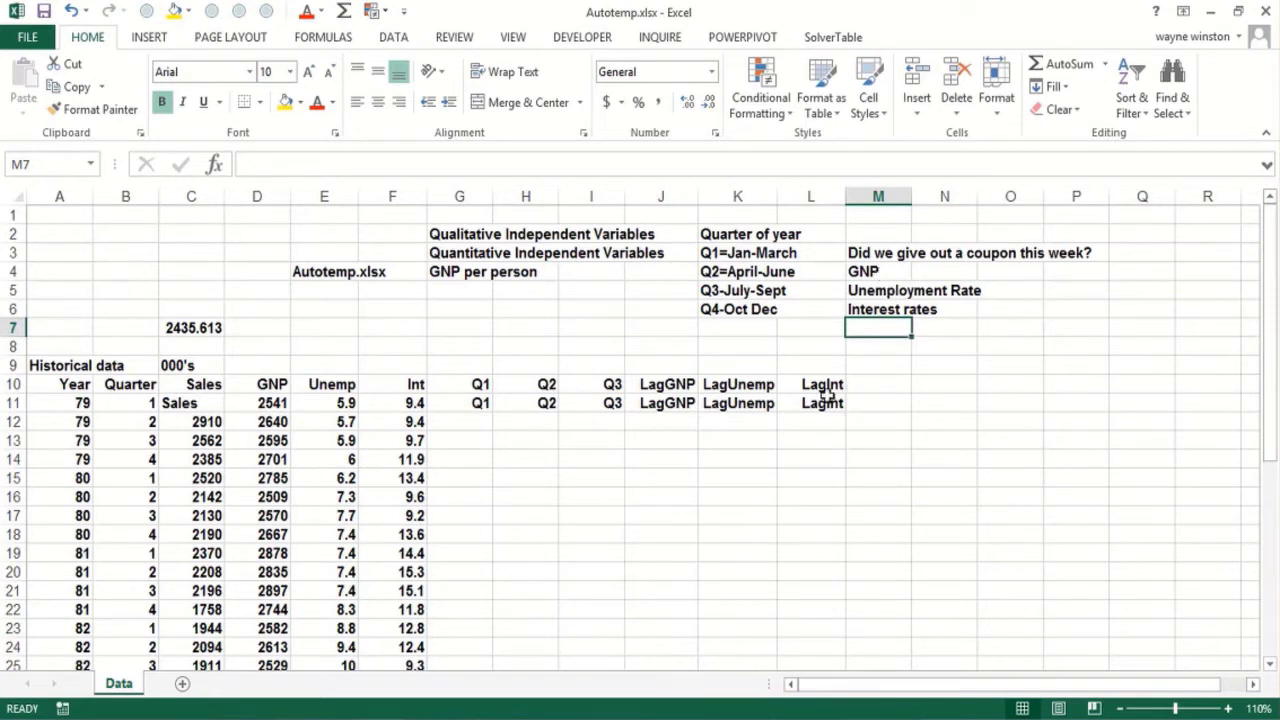
click(806, 420)
click(640, 418)
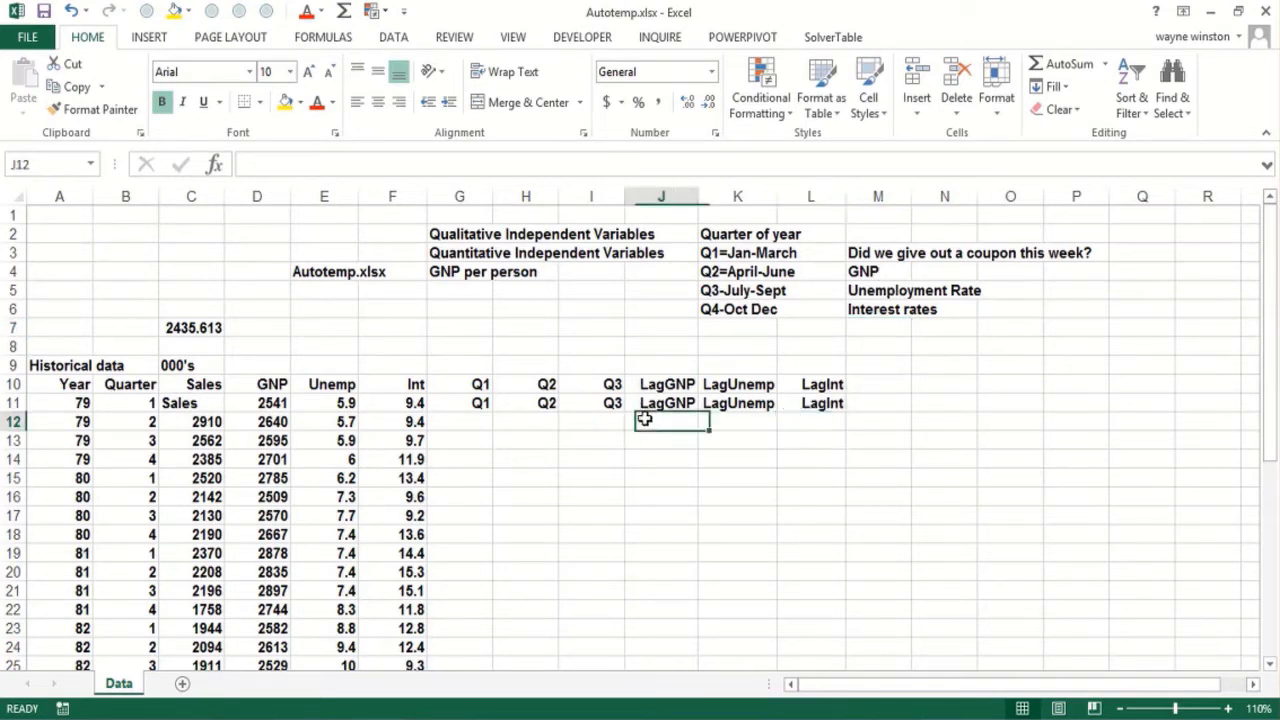
click(652, 439)
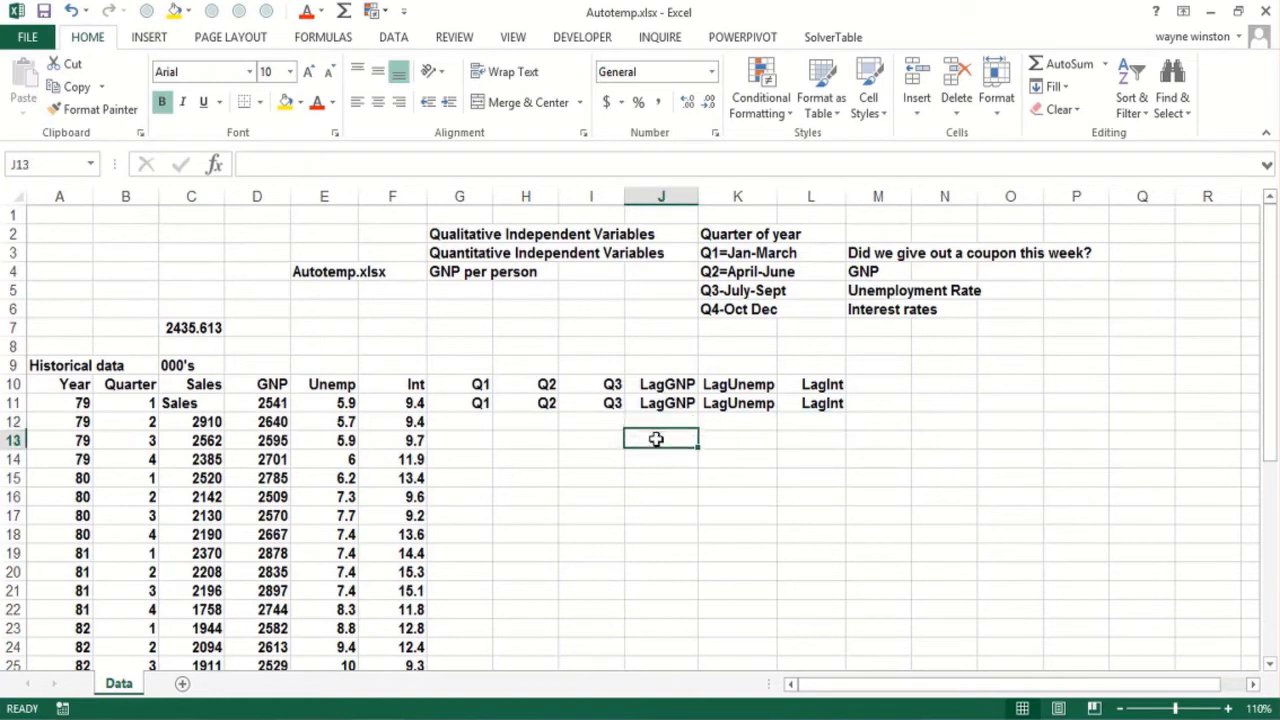
click(458, 421)
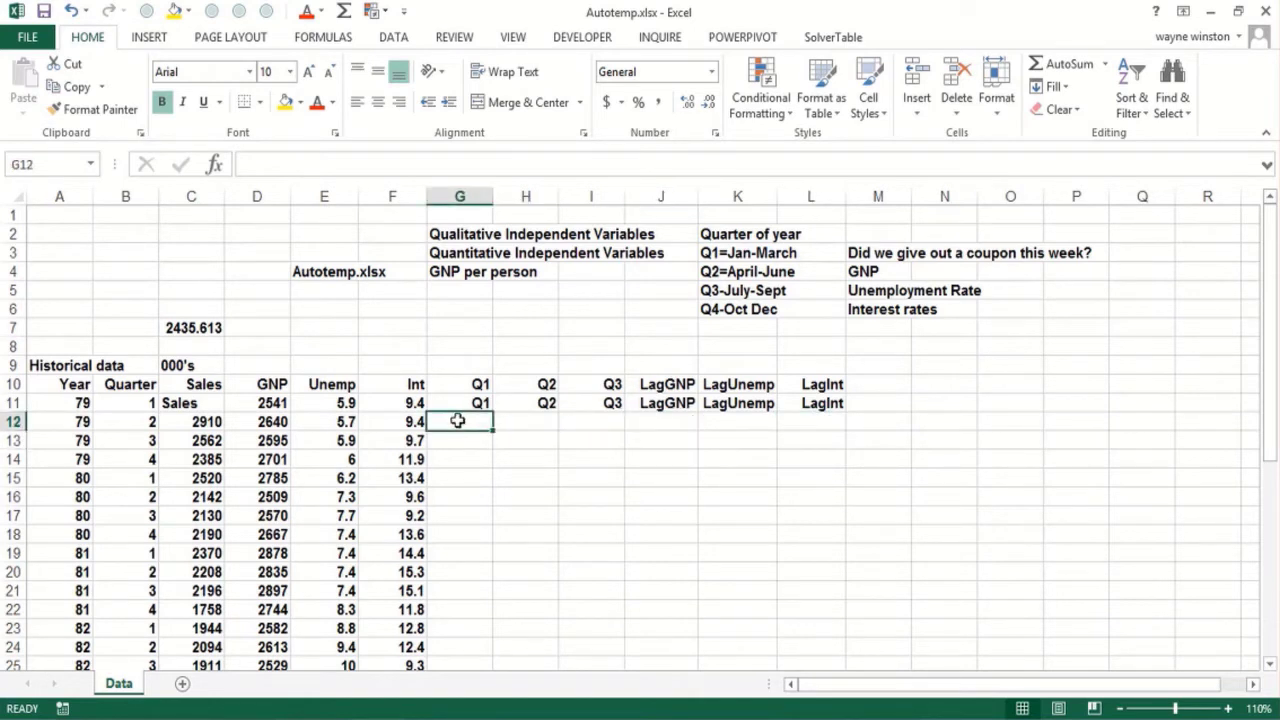
- Highlight the Sales column from C11 to C42 with a yellow fill
click(201, 408)
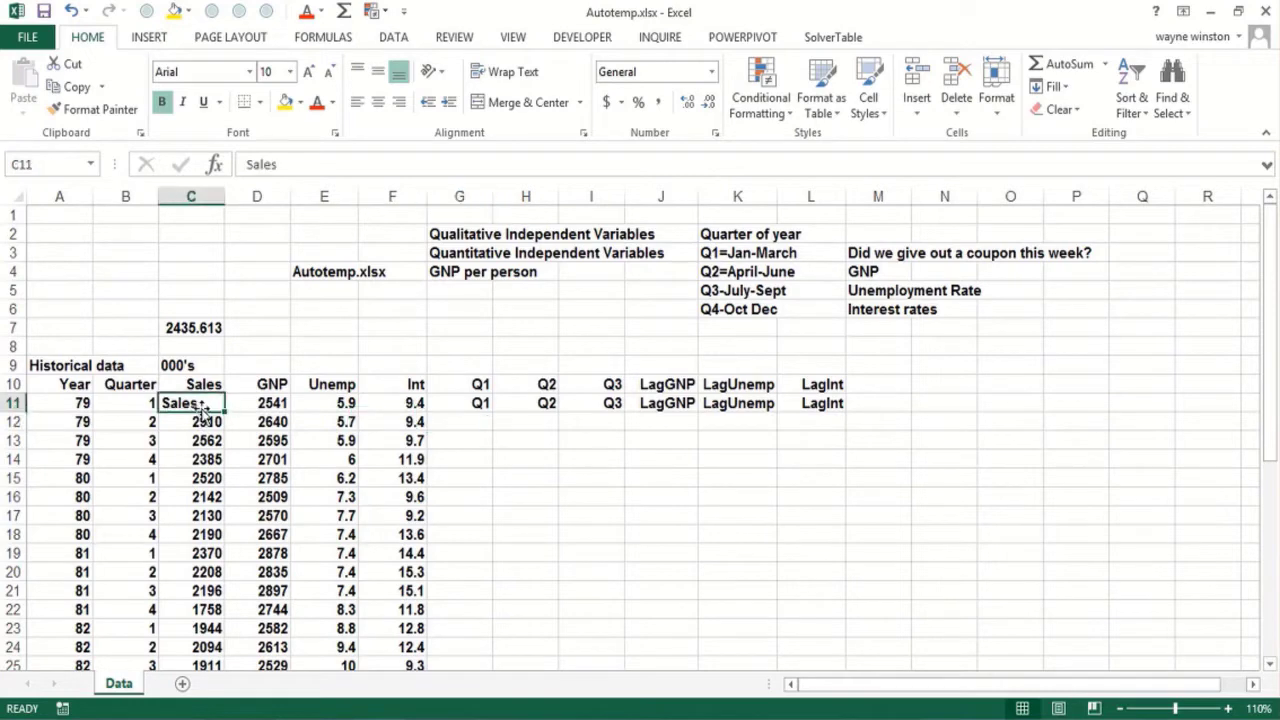
key(ctrl+shift+Down)
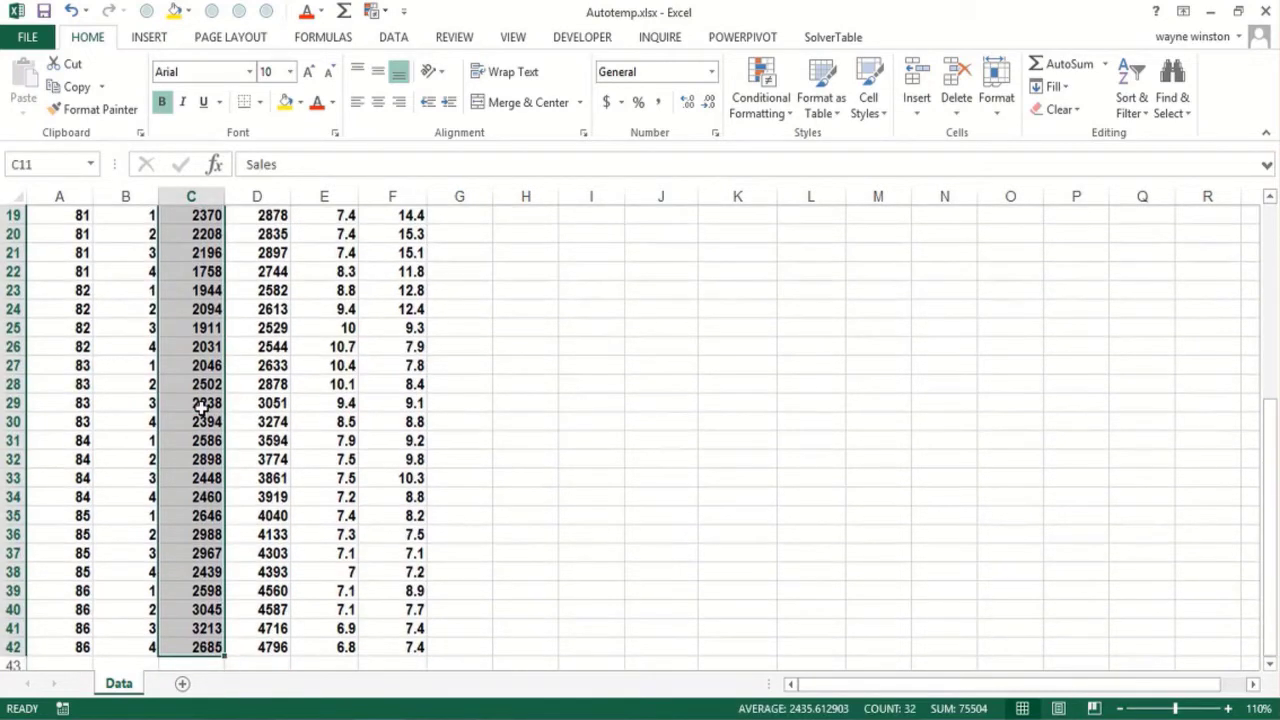
click(175, 10)
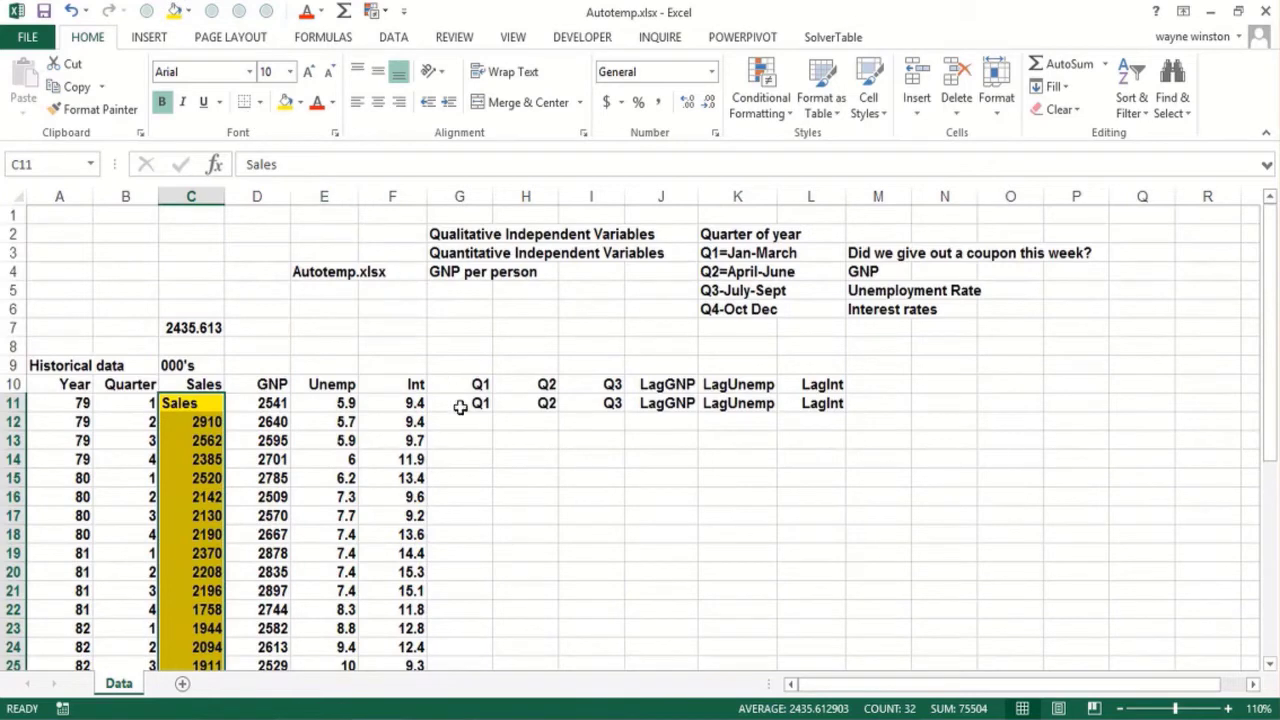
- Highlight the independent variable range G11:L42, from Q1 through LagInt, with an orange fill
drag(457, 403, 820, 417)
key(ctrl+shift+Down)
key(ctrl+shift+Up)
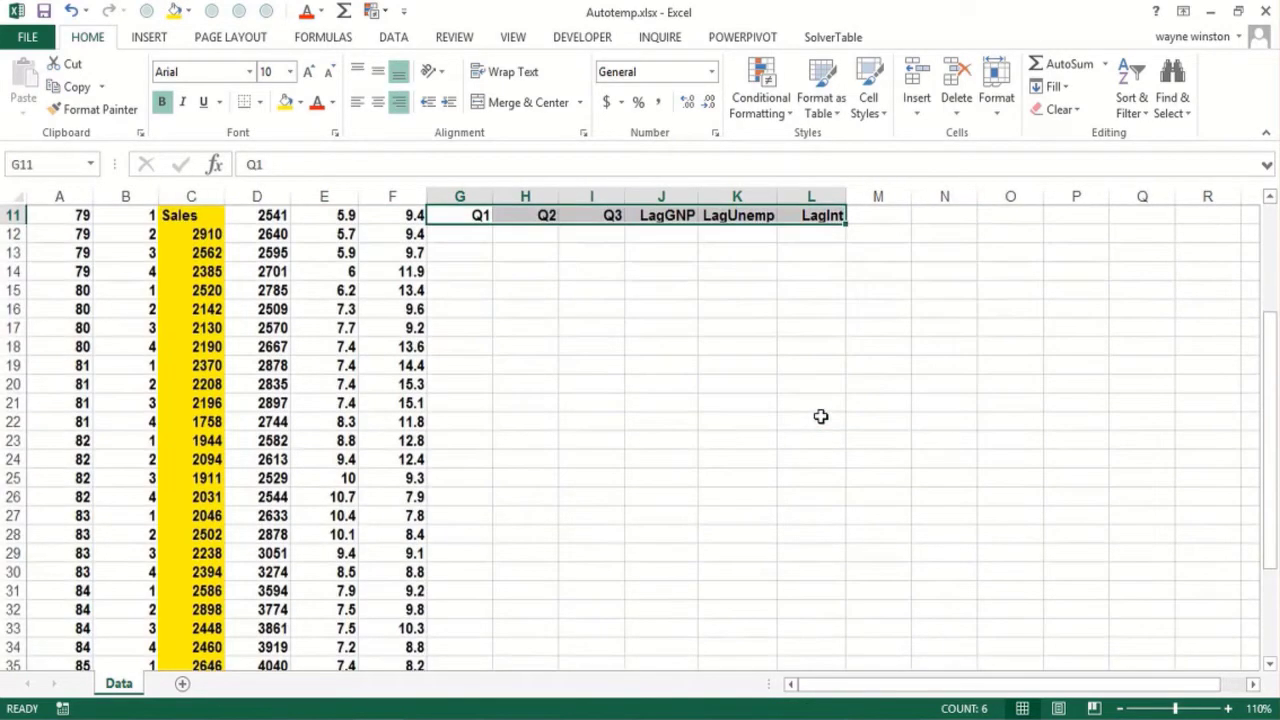
key(shift+Down)
key(shift+Down)
key(shift+Down)
key(shift+Down)
key(shift+Down)
key(shift+Down)
key(shift+Down)
key(shift+Down)
key(shift+Down)
key(shift+Down)
key(shift+Down)
key(shift+Down)
key(shift+Down)
key(shift+Down)
key(shift+Down)
key(shift+Down)
key(shift+Down)
key(shift+Down)
key(shift+Down)
key(shift+Down)
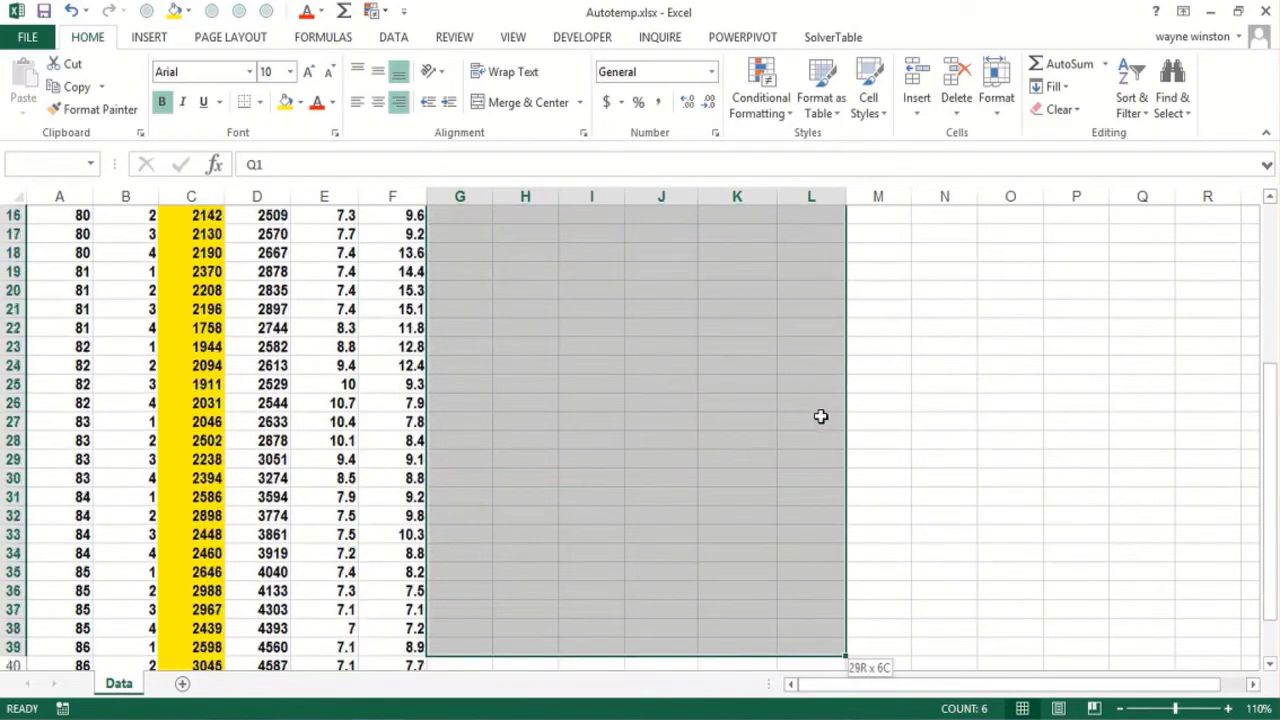
key(shift+Down)
key(shift+Down)
key(shift+Down)
key(shift+Down)
key(shift+Up)
key(shift+Up)
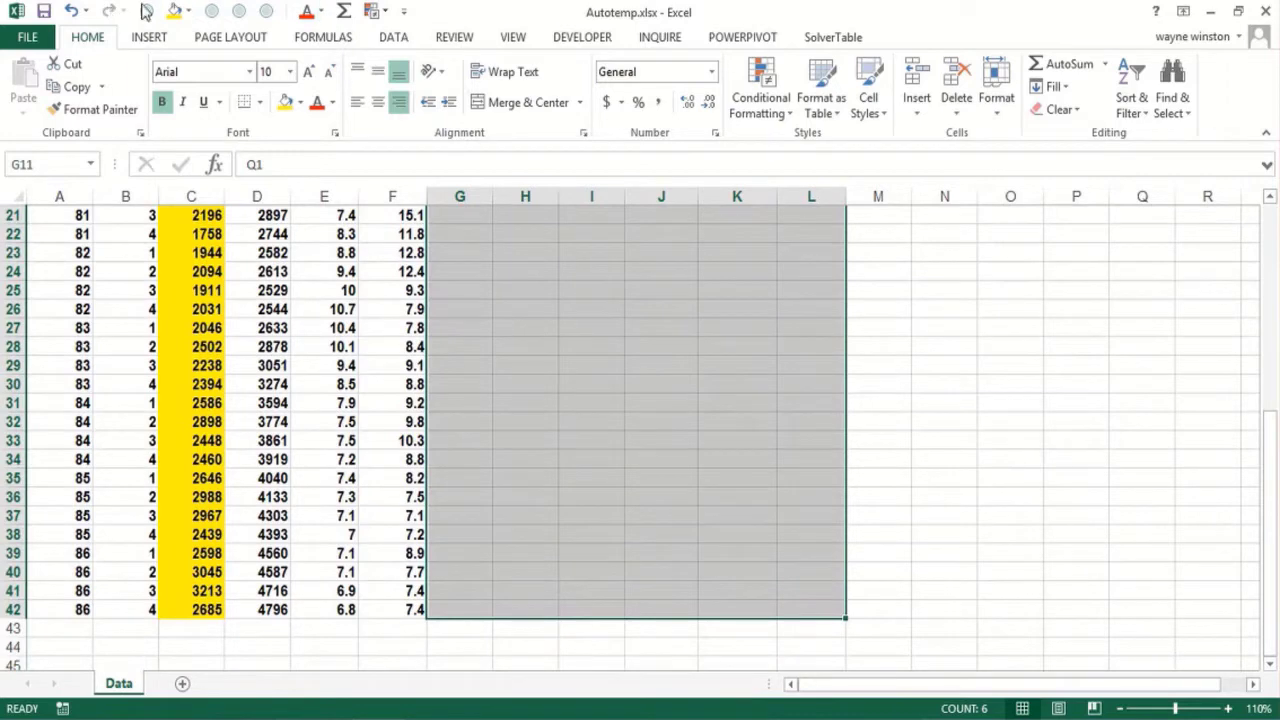
click(187, 10)
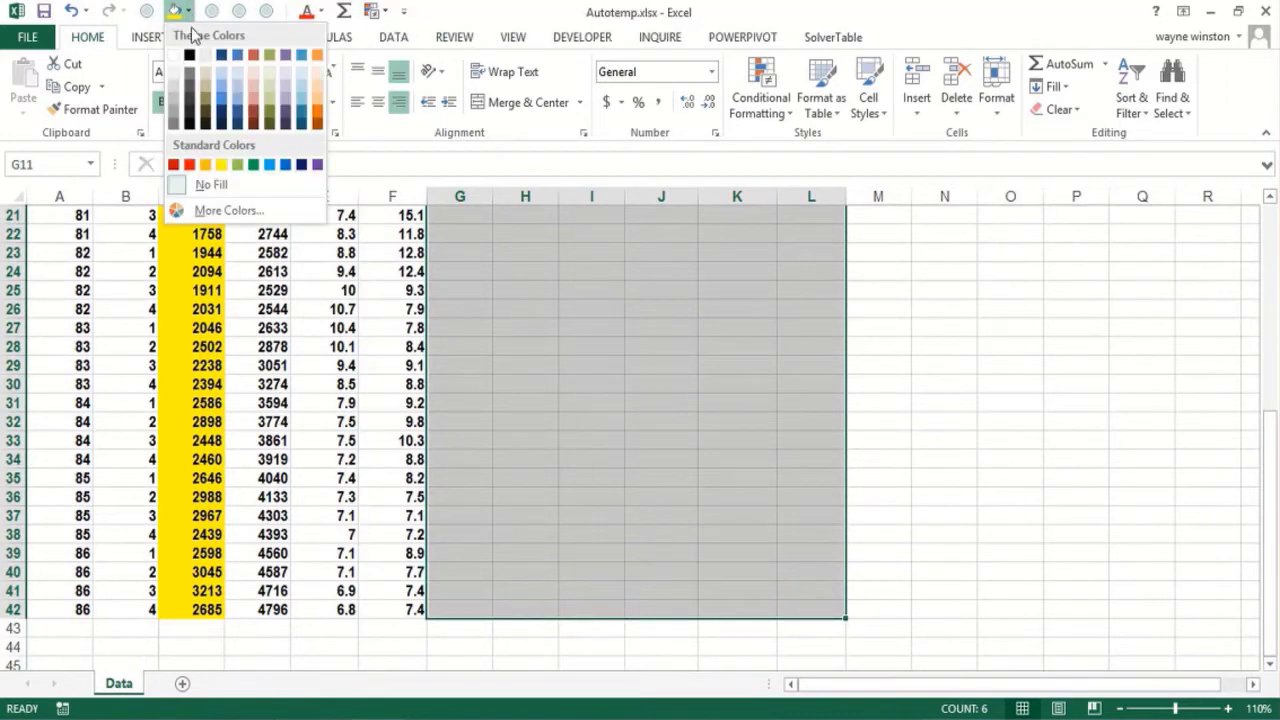
click(205, 164)
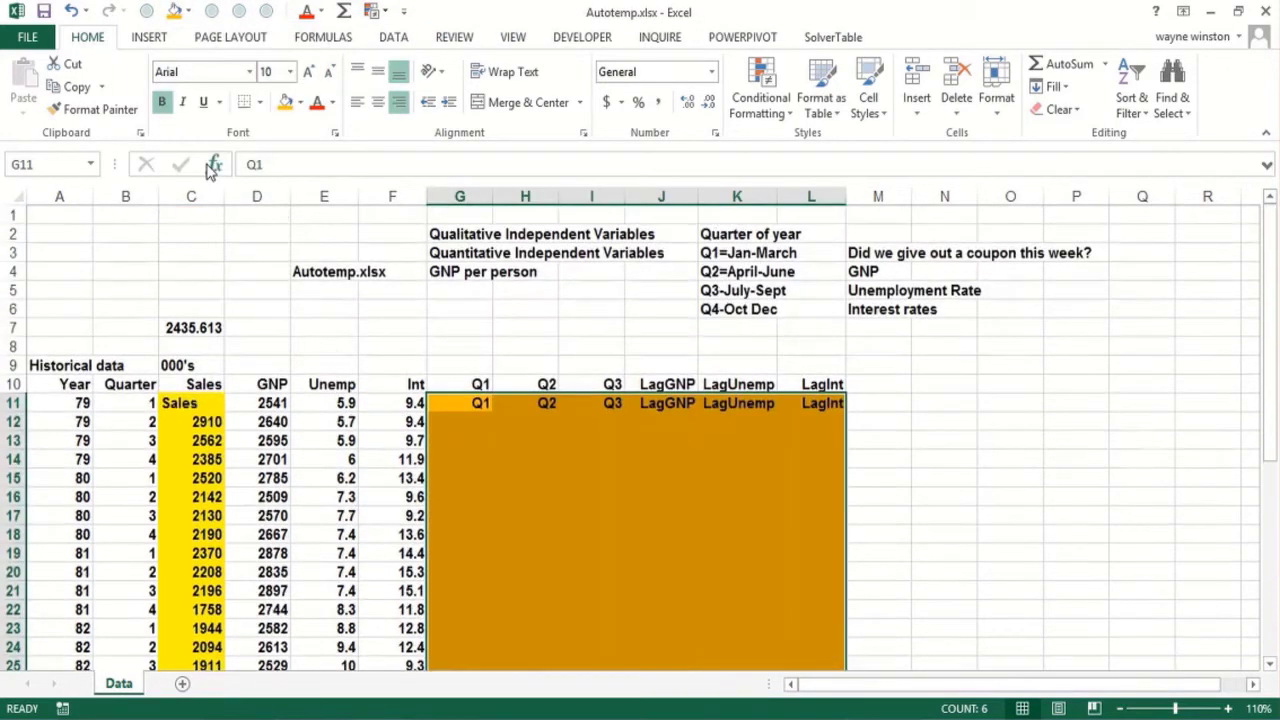
click(458, 424)
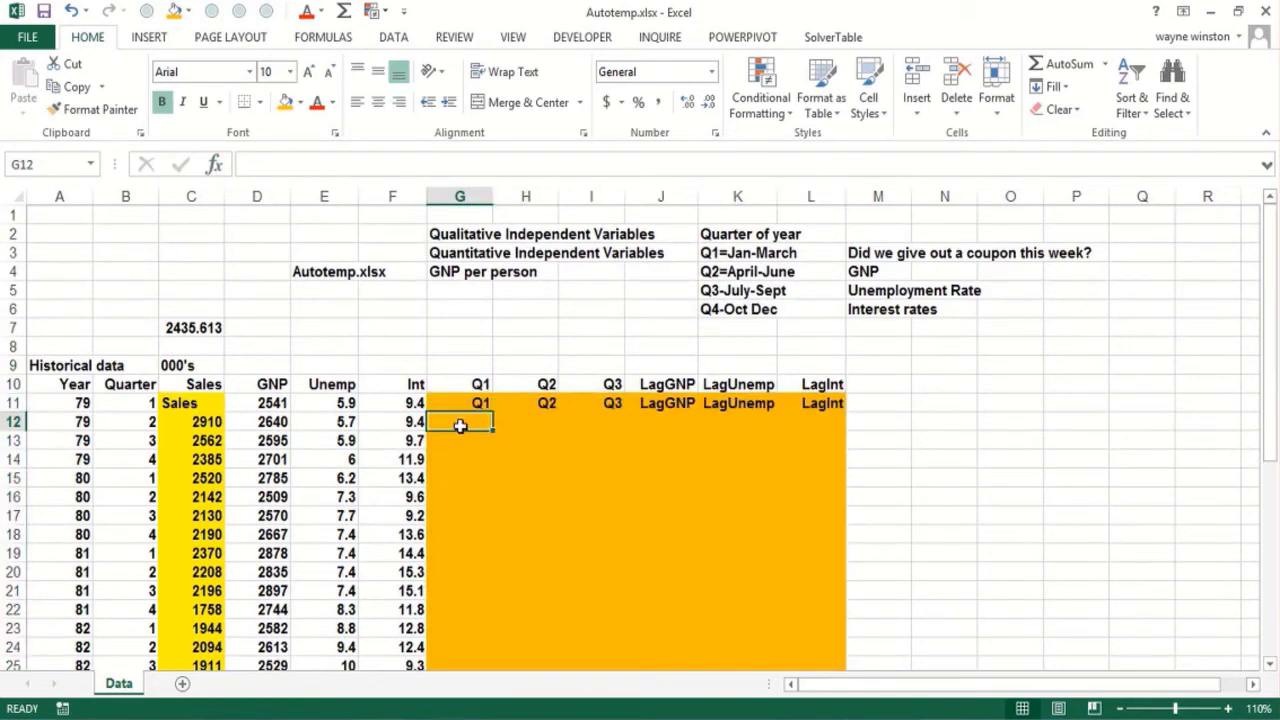
- Enter the quarter numbers 1, 2 and 3 in cells G9, H9 and I9 above the Q1, Q2 and Q3 headers
click(474, 362)
text(1)
key(Tab)
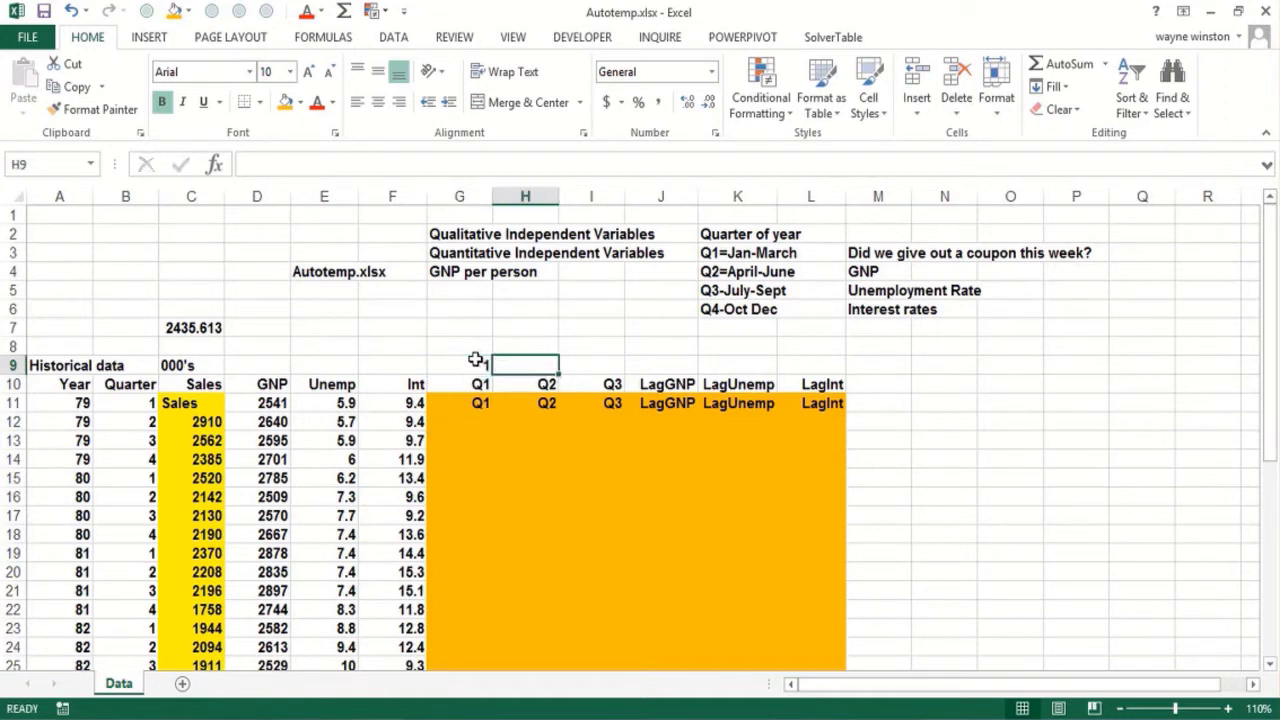
text(2)
key(Tab)
text(3)
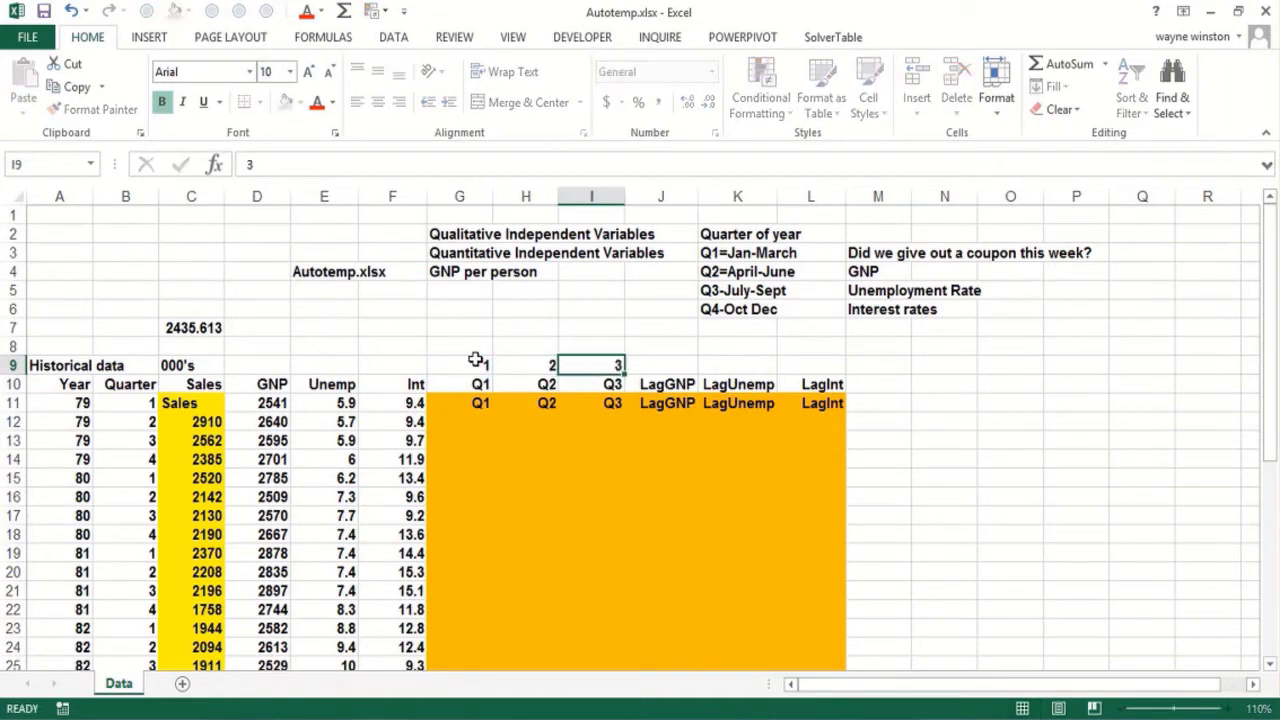
- Enter the quarter dummy formula =IF($B12=G$9,1,0) in cell G12 under the Q1 header
key(Down)
key(Down)
key(Down)
key(Left)
key(Left)
text(=if()
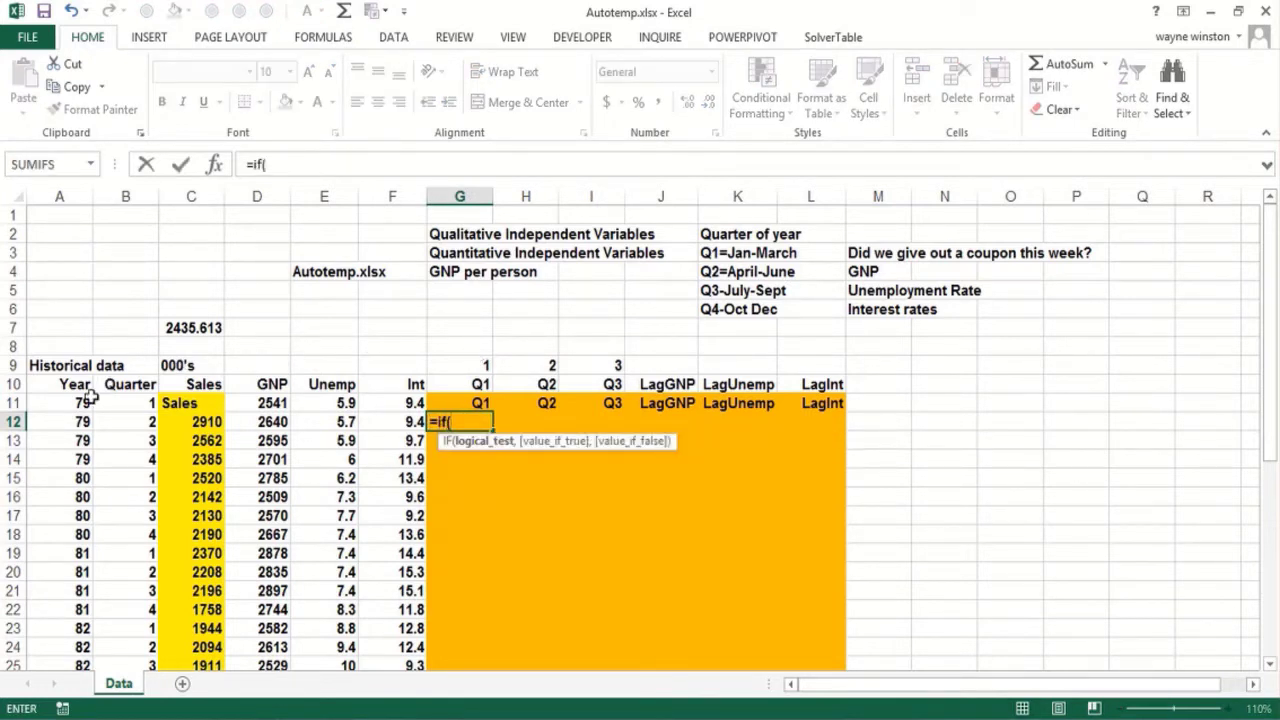
click(124, 422)
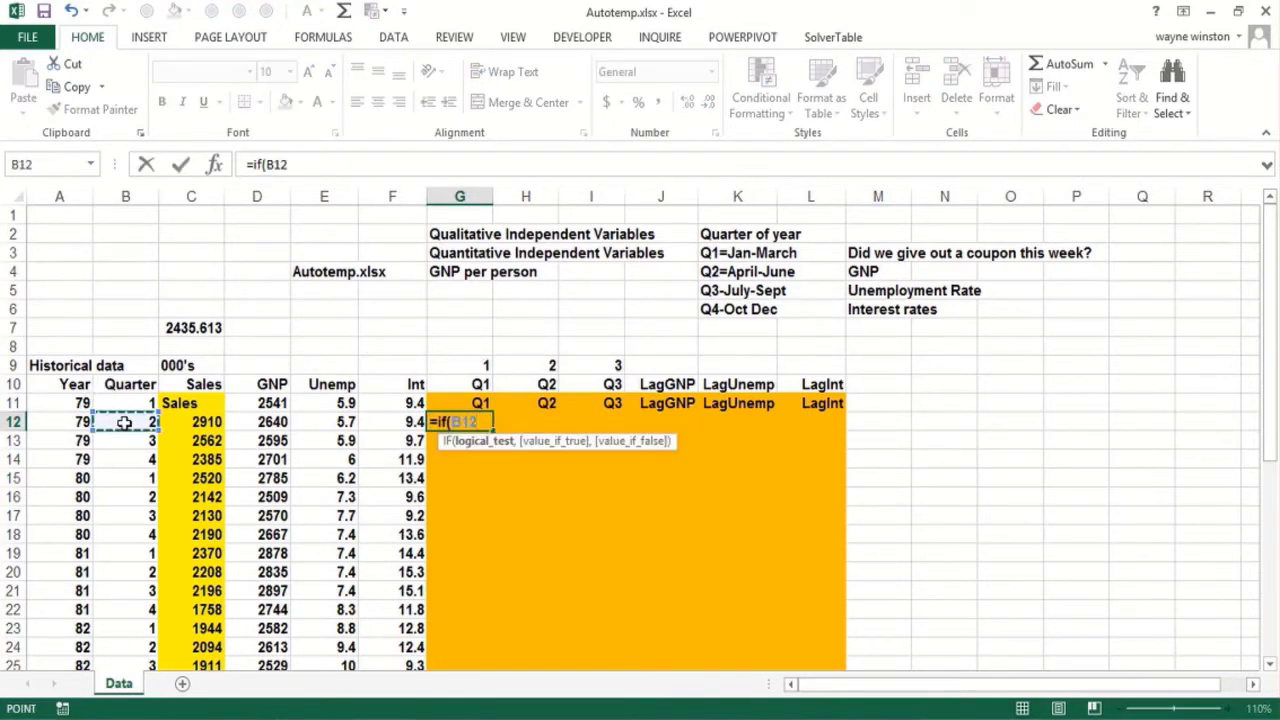
key(F4)
key(F4)
key(F4)
text(=)
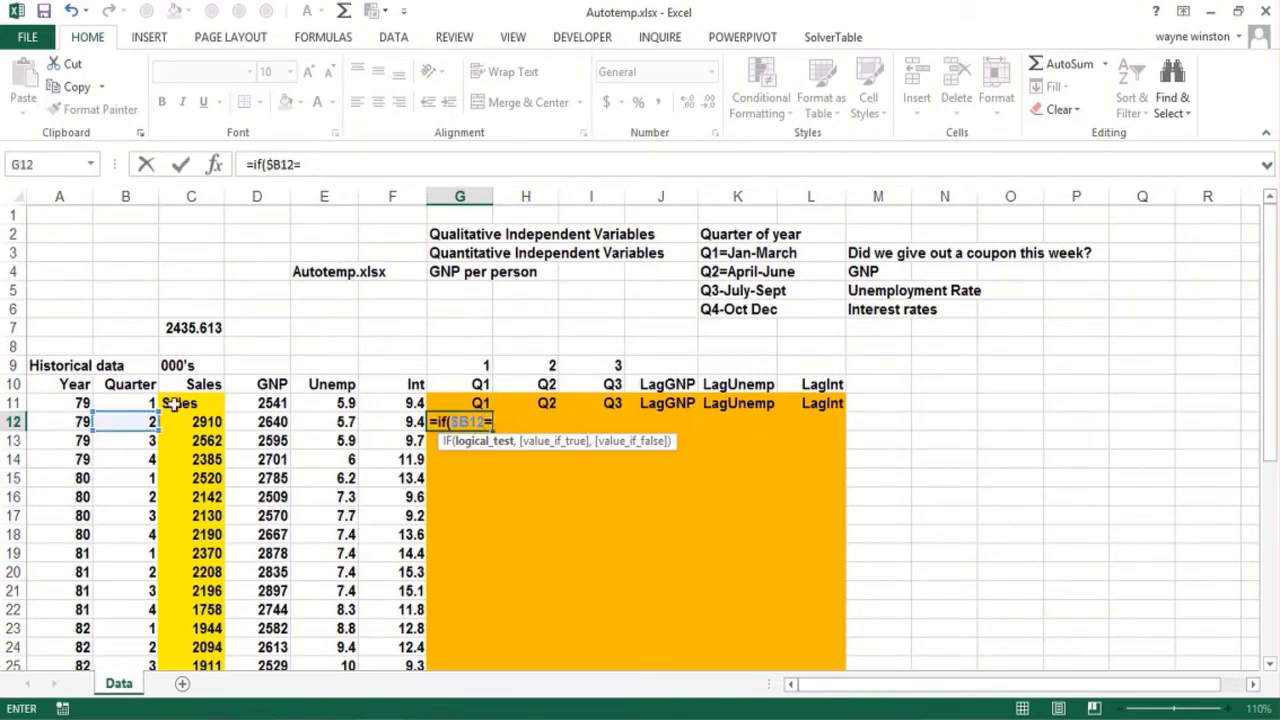
click(460, 365)
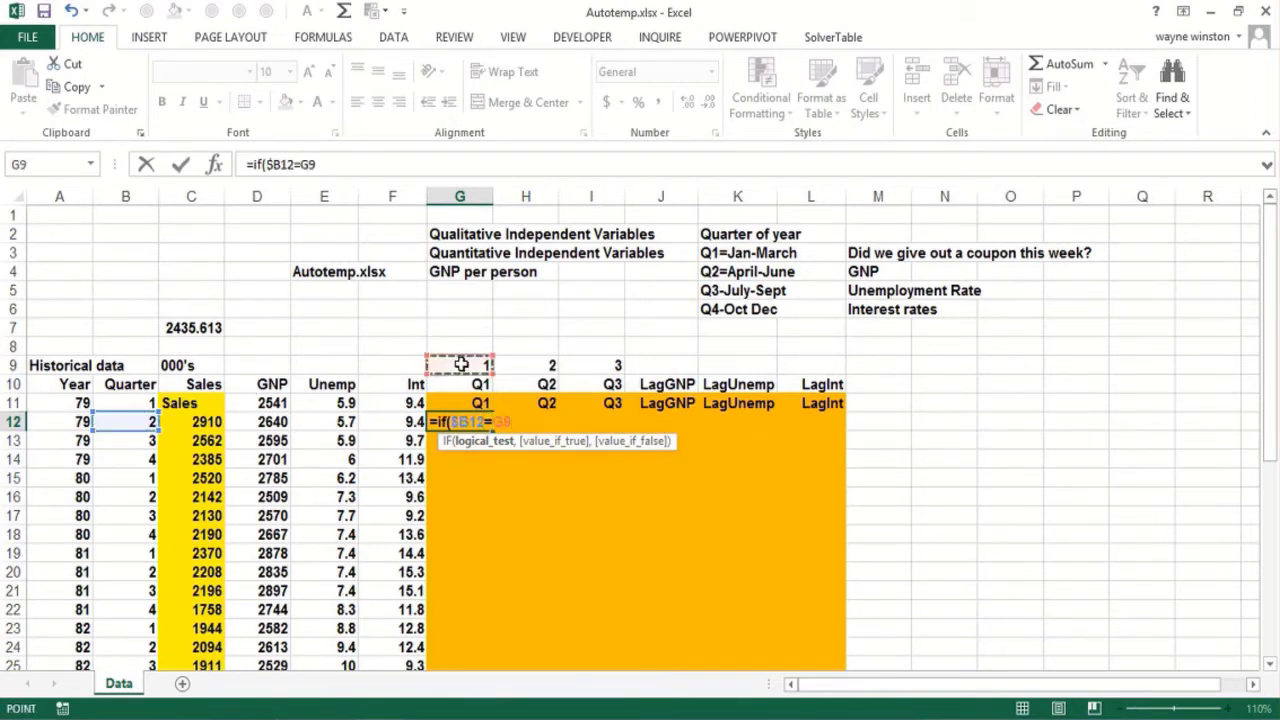
key(F4)
key(F4)
text(,)
key(F1)
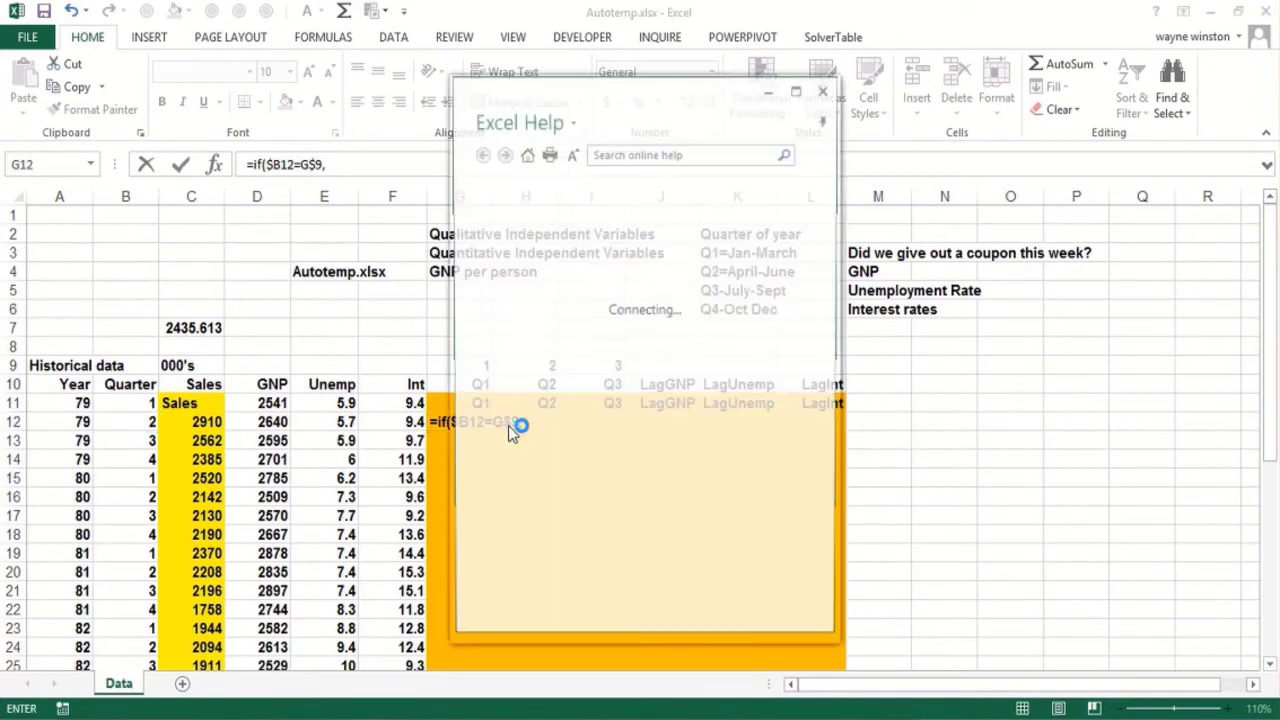
click(824, 90)
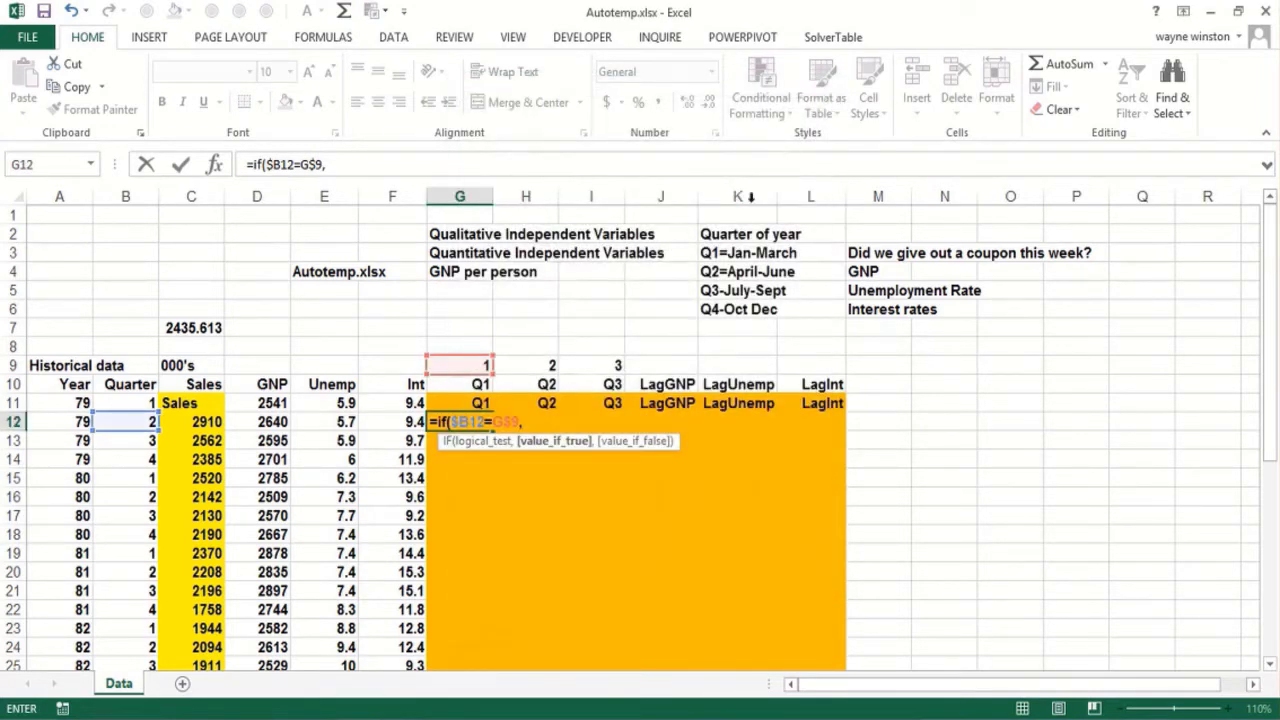
click(337, 164)
text(1,0))
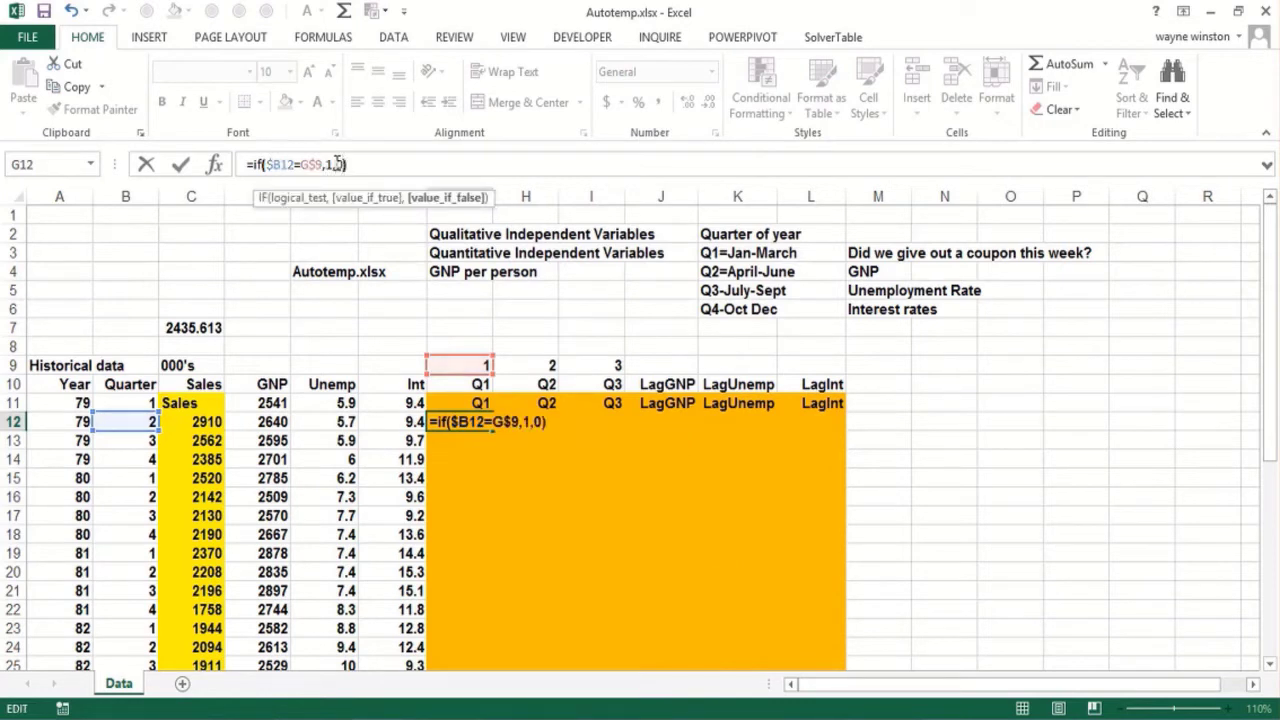
key(Return)
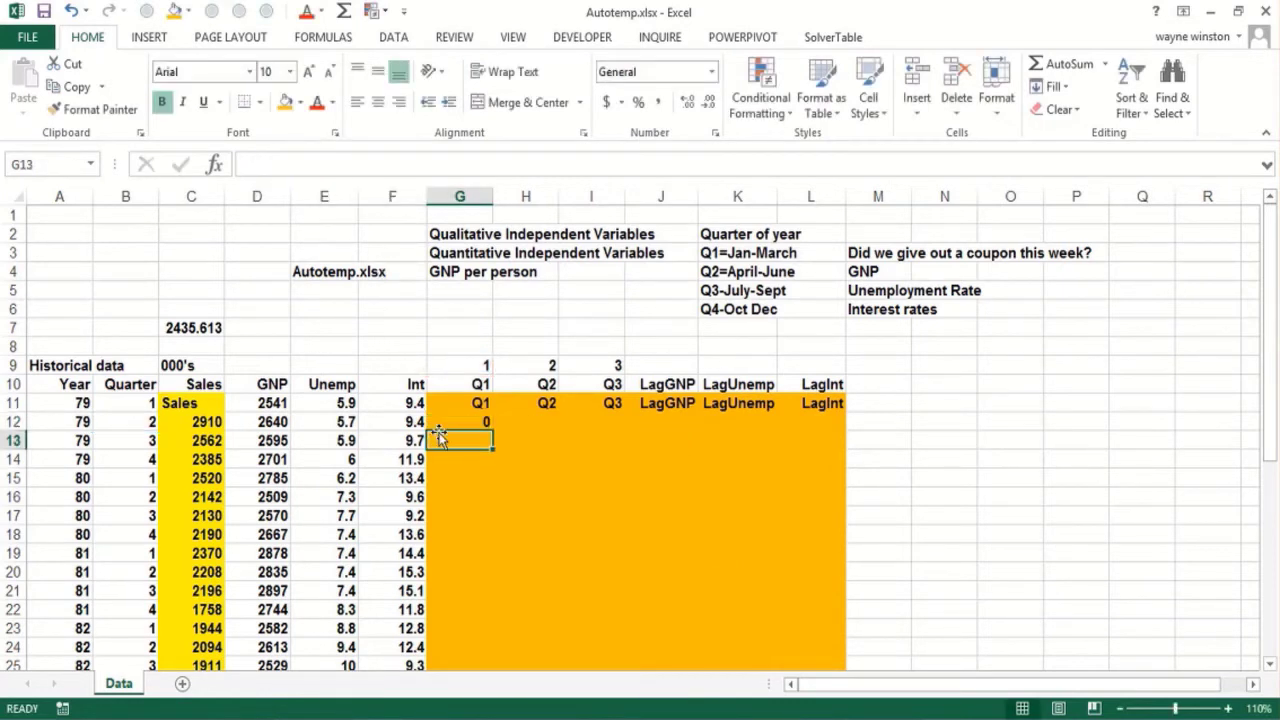
- Fill the G12 formula down the Q1 column and check the copied formulas in G15 and G16
click(470, 425)
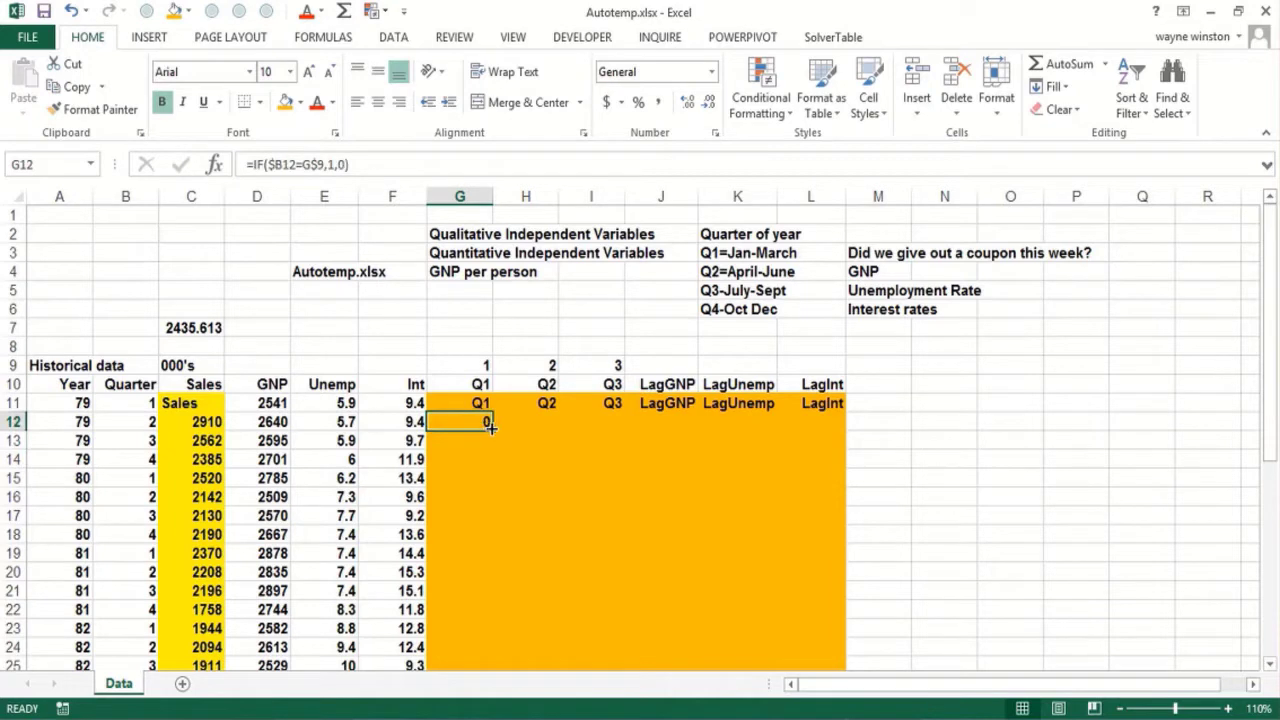
double_click(492, 430)
click(460, 474)
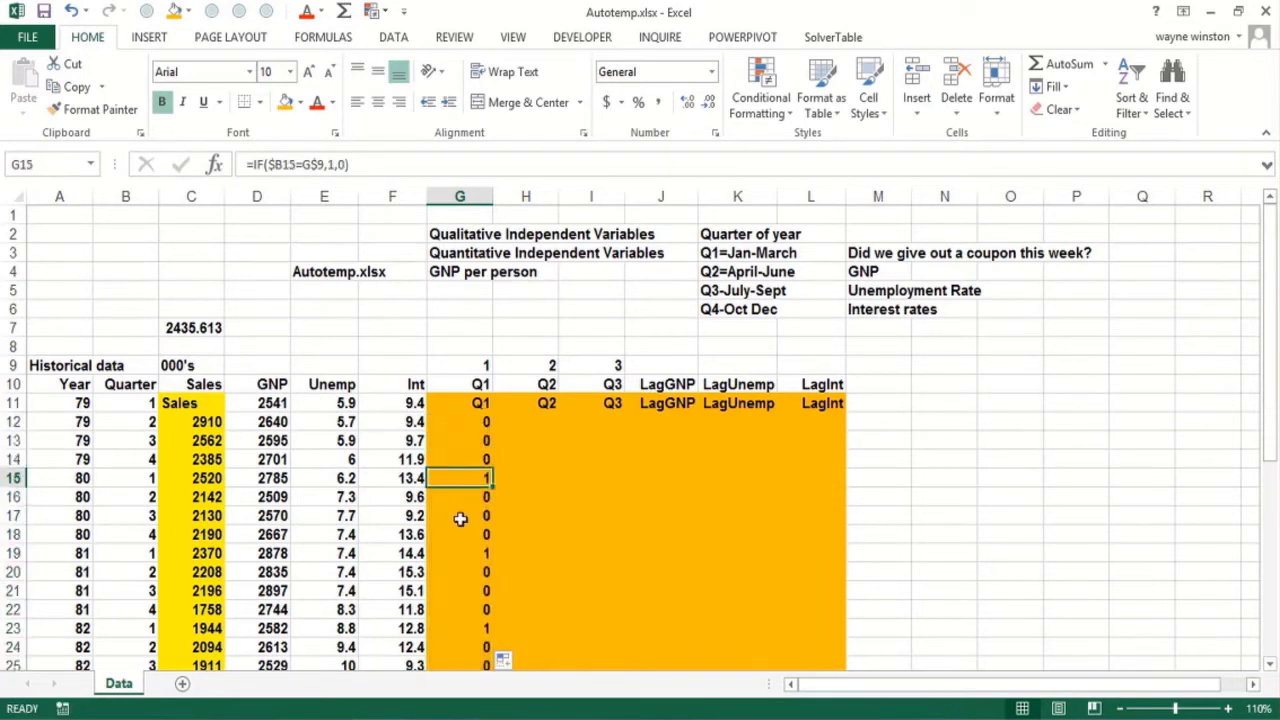
click(468, 499)
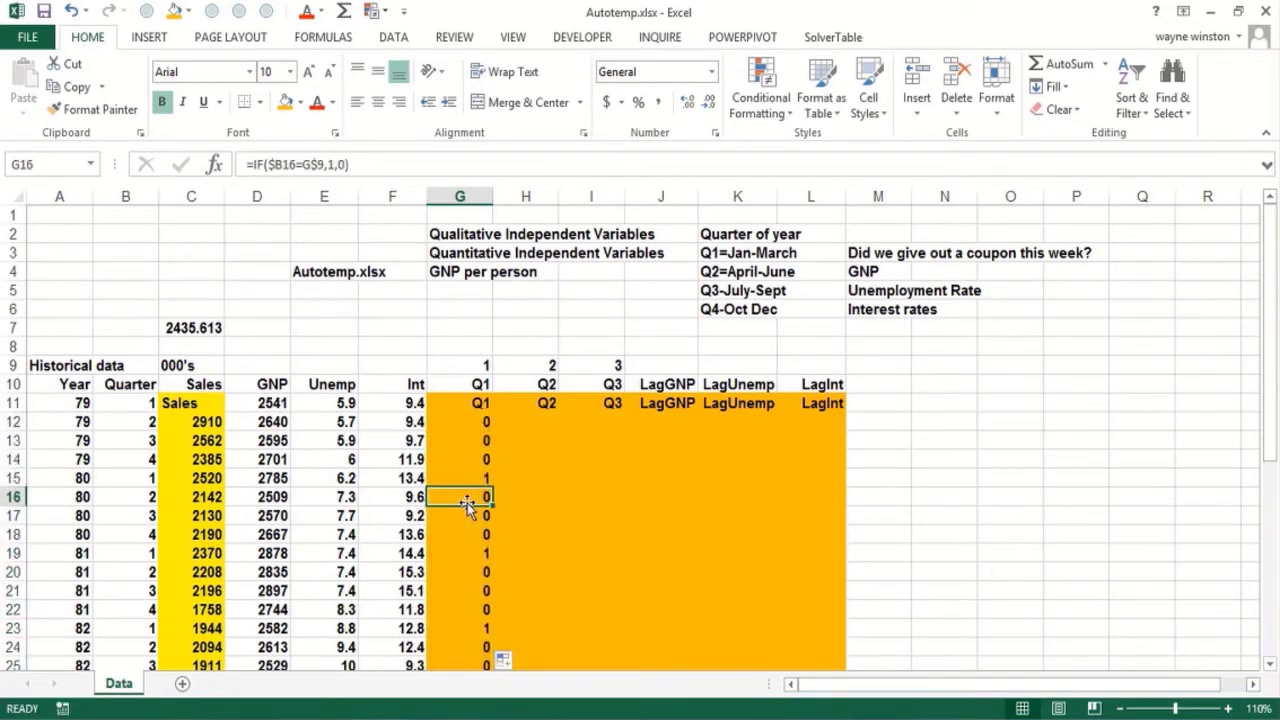
- Copy the G12 formula across to H12 and I12 and fill it down the Q2 and Q3 columns
click(487, 424)
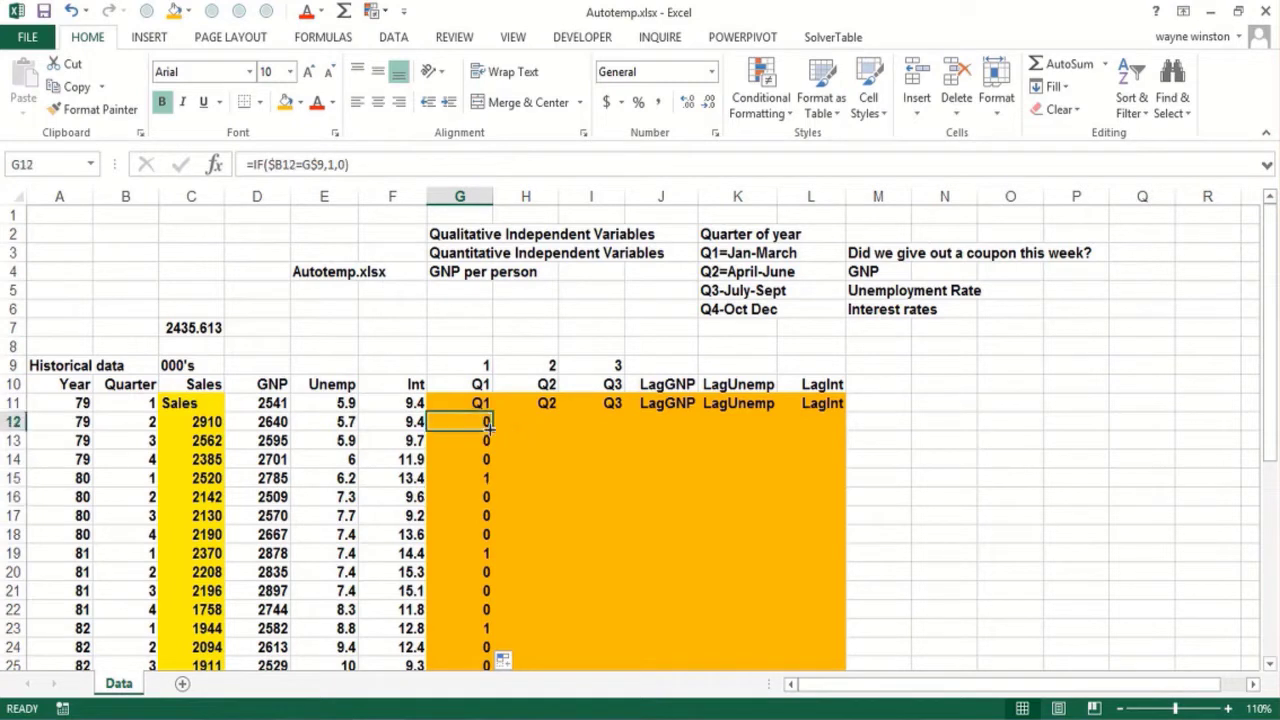
drag(492, 433, 616, 428)
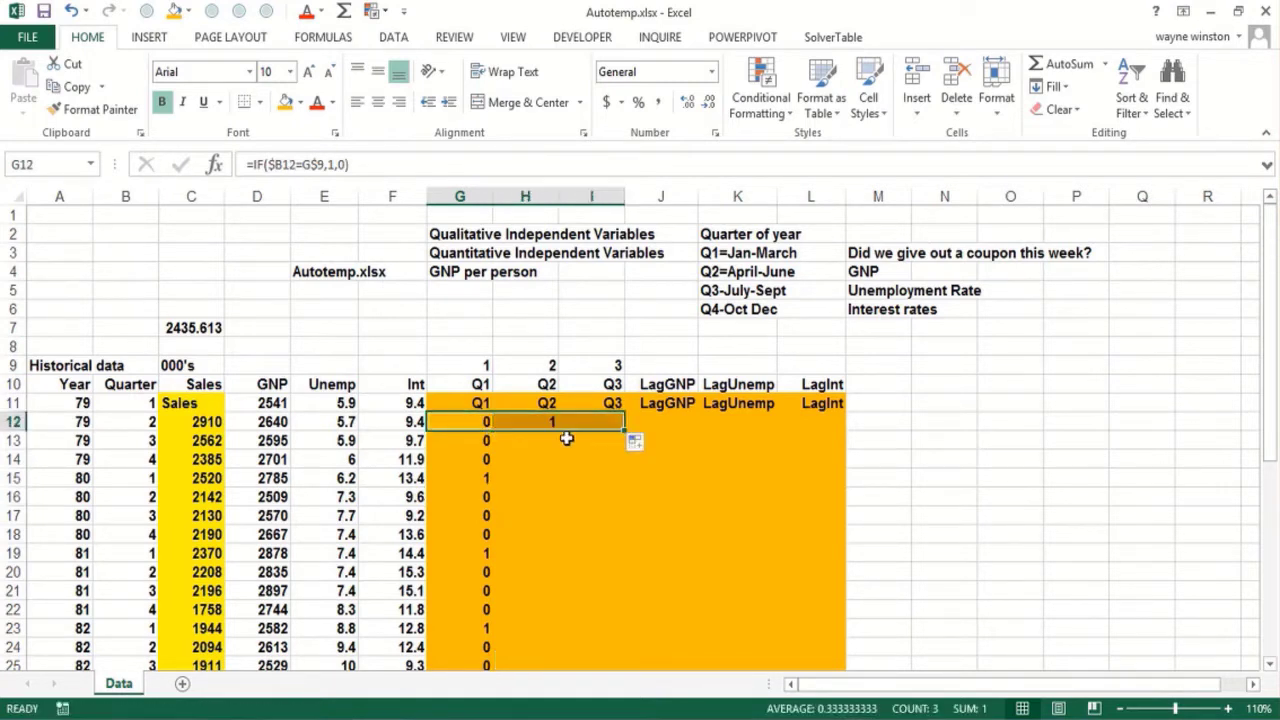
click(537, 423)
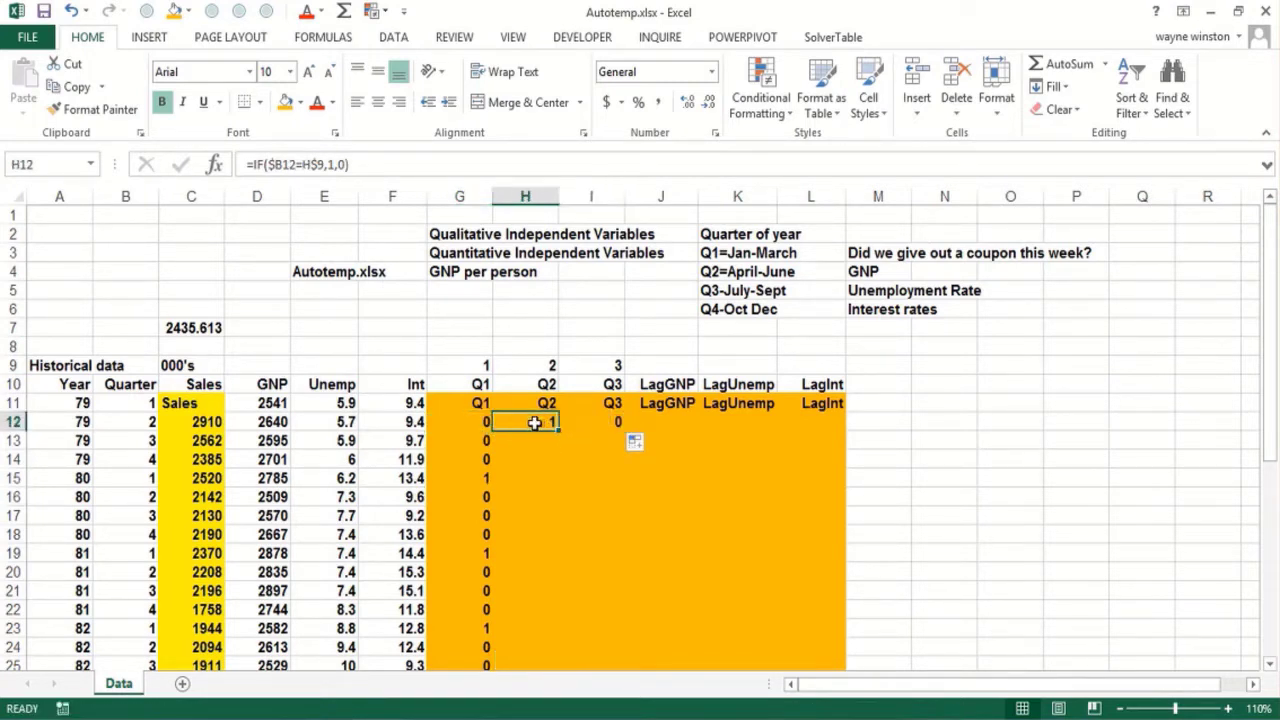
click(595, 420)
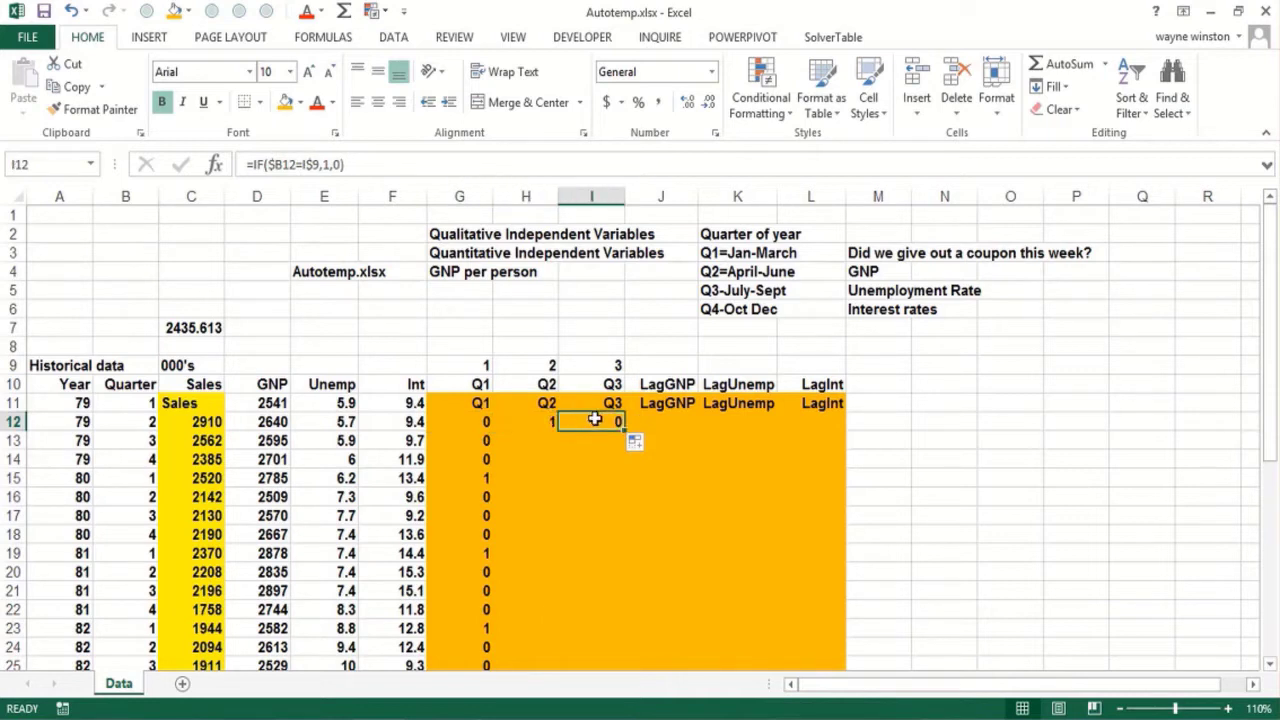
drag(547, 425, 594, 426)
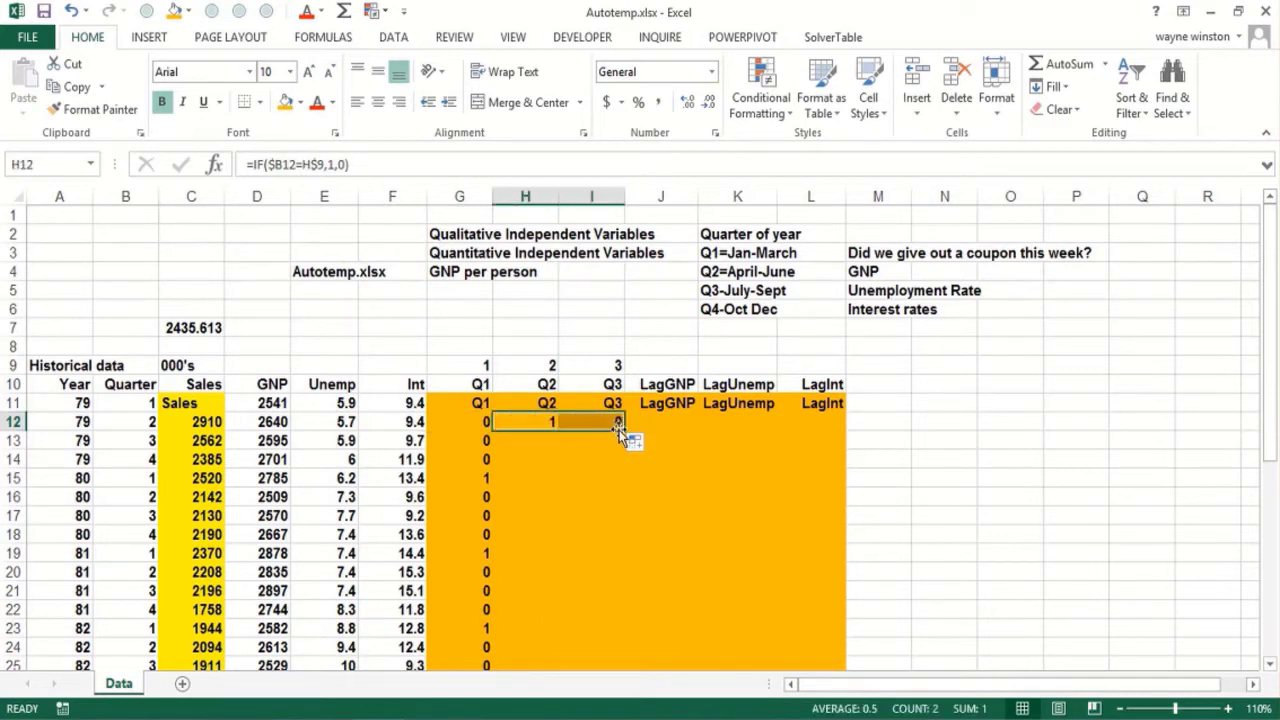
double_click(621, 425)
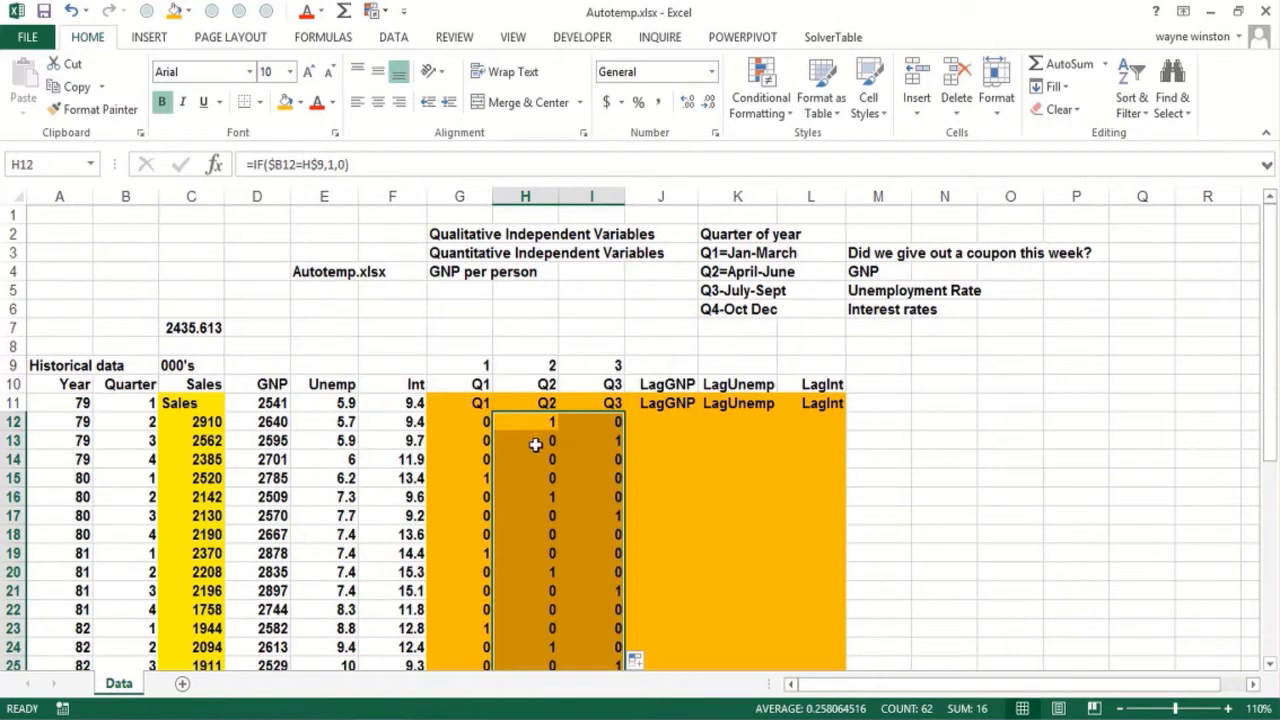
click(593, 442)
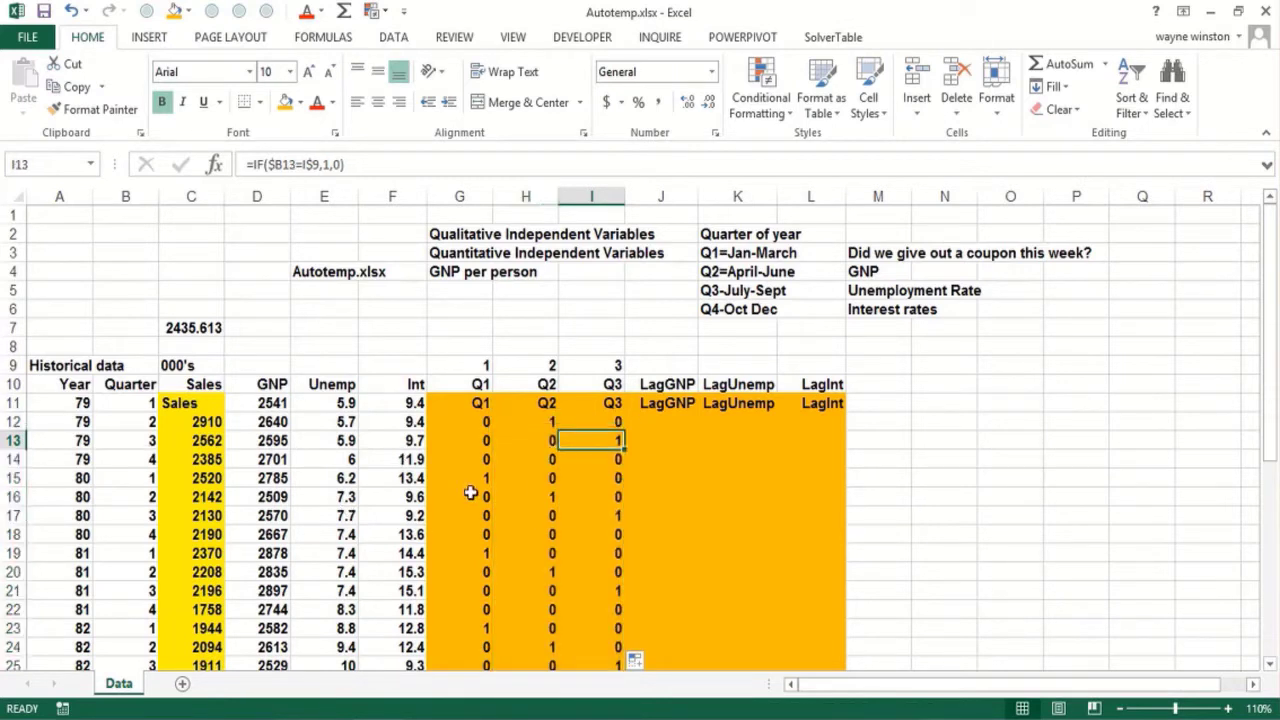
click(484, 459)
click(594, 461)
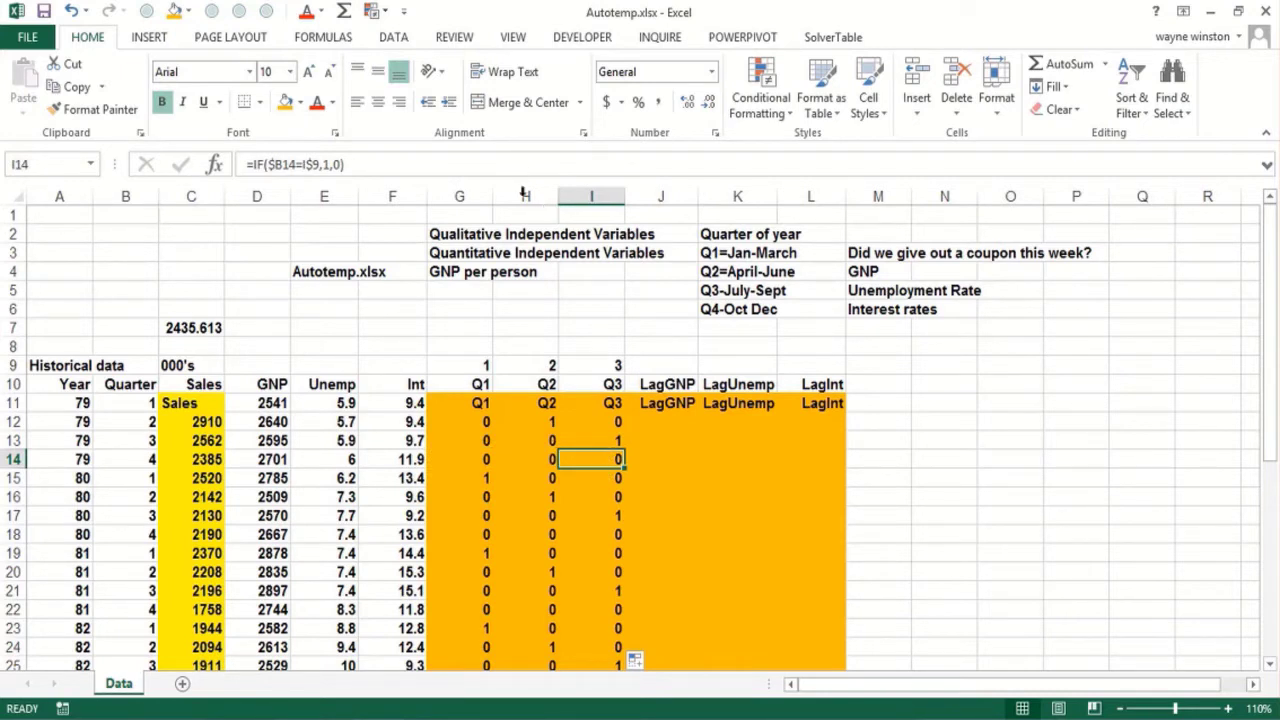
- Enter the note "If we had a Q4 column in each row Q1+Q2+Q3+Q4=1" in cell G7
click(455, 320)
text(U)
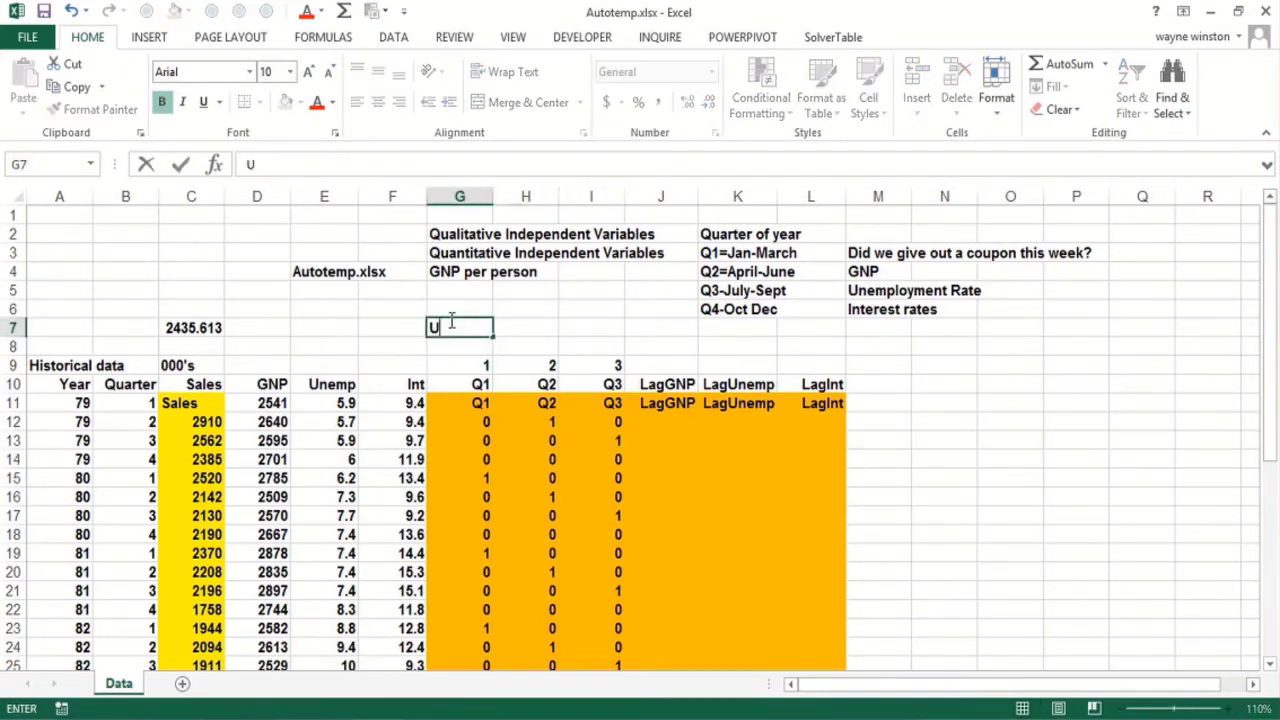
key(BackSpace)
text(If we had a Q4 )
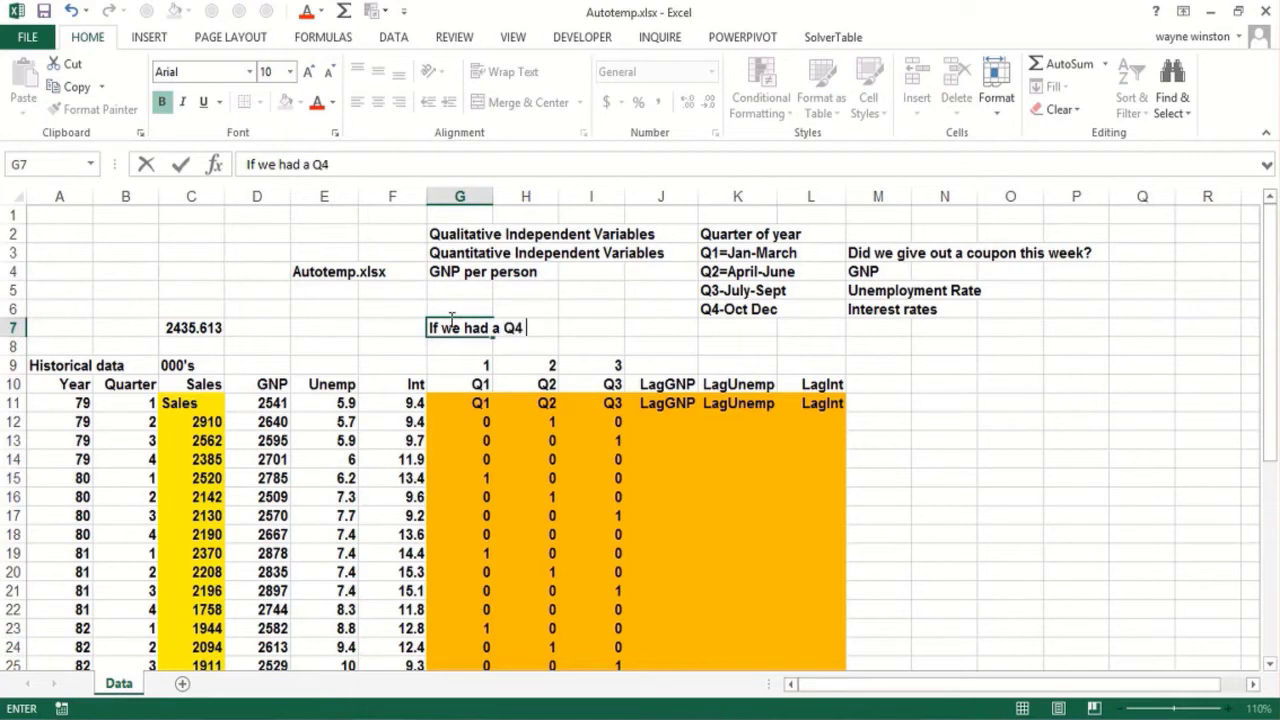
text(column in each)
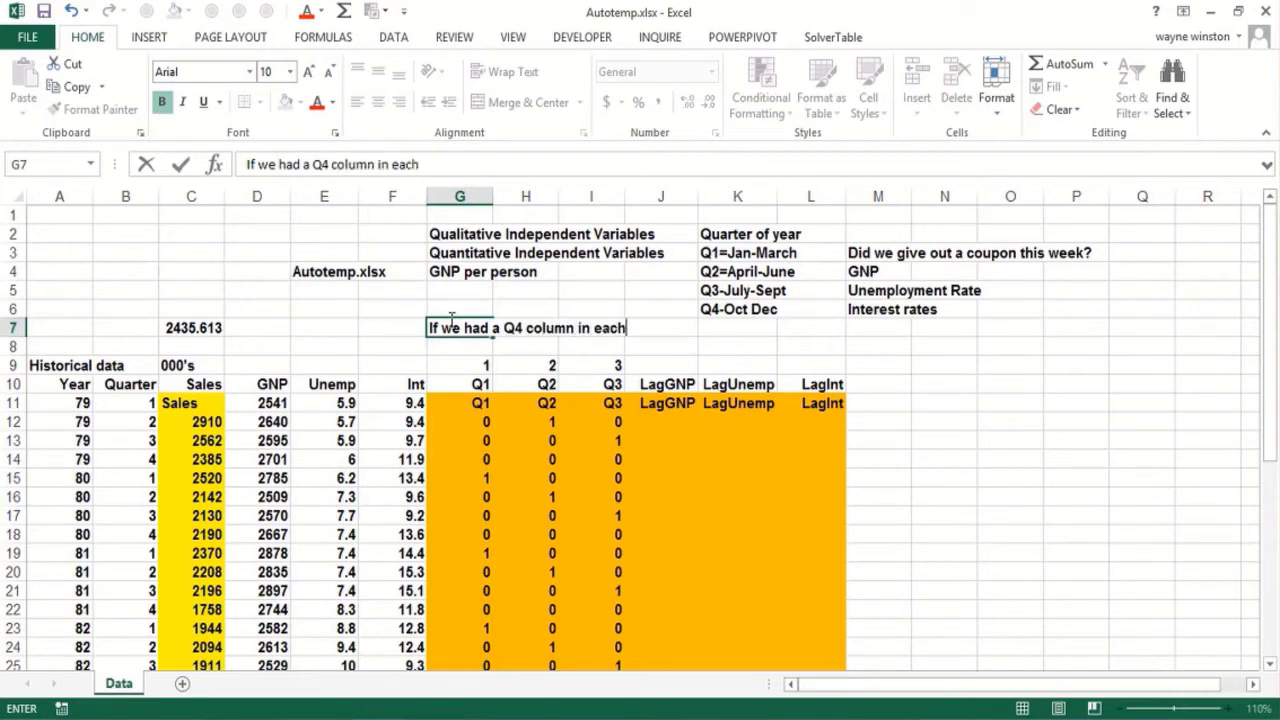
text( row Q1)
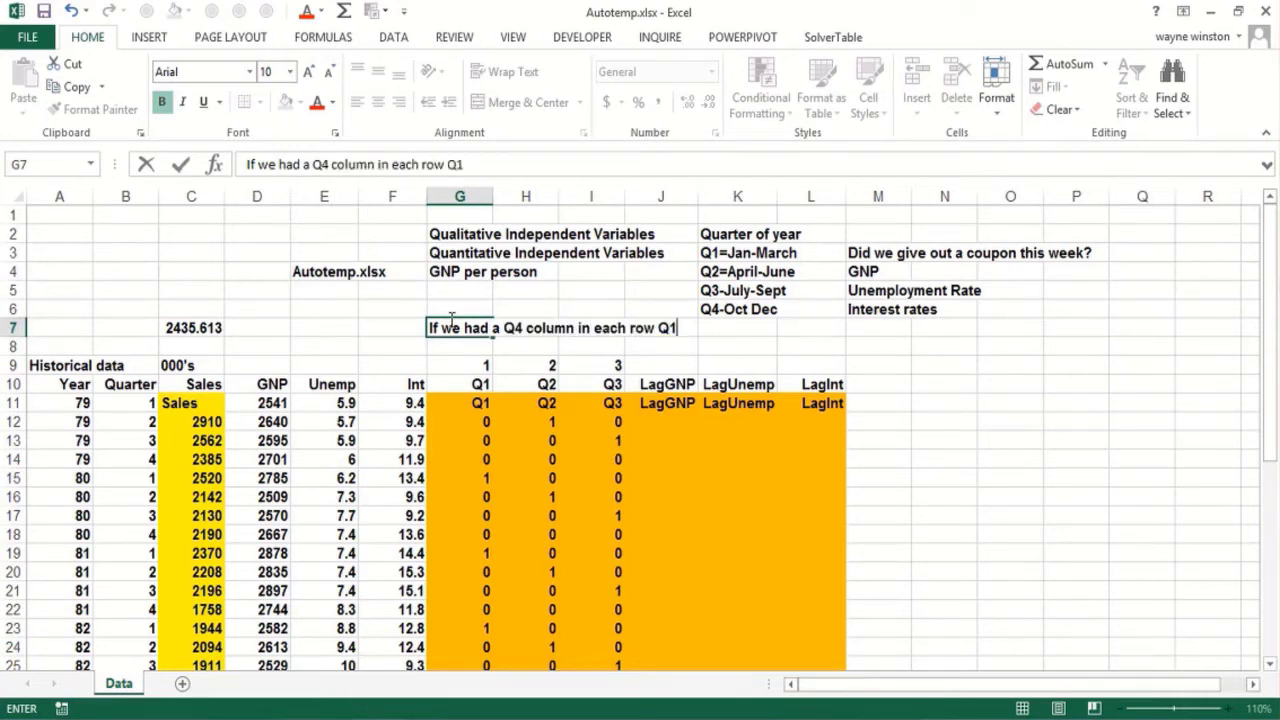
text(+Q2+Q3+Q4=1)
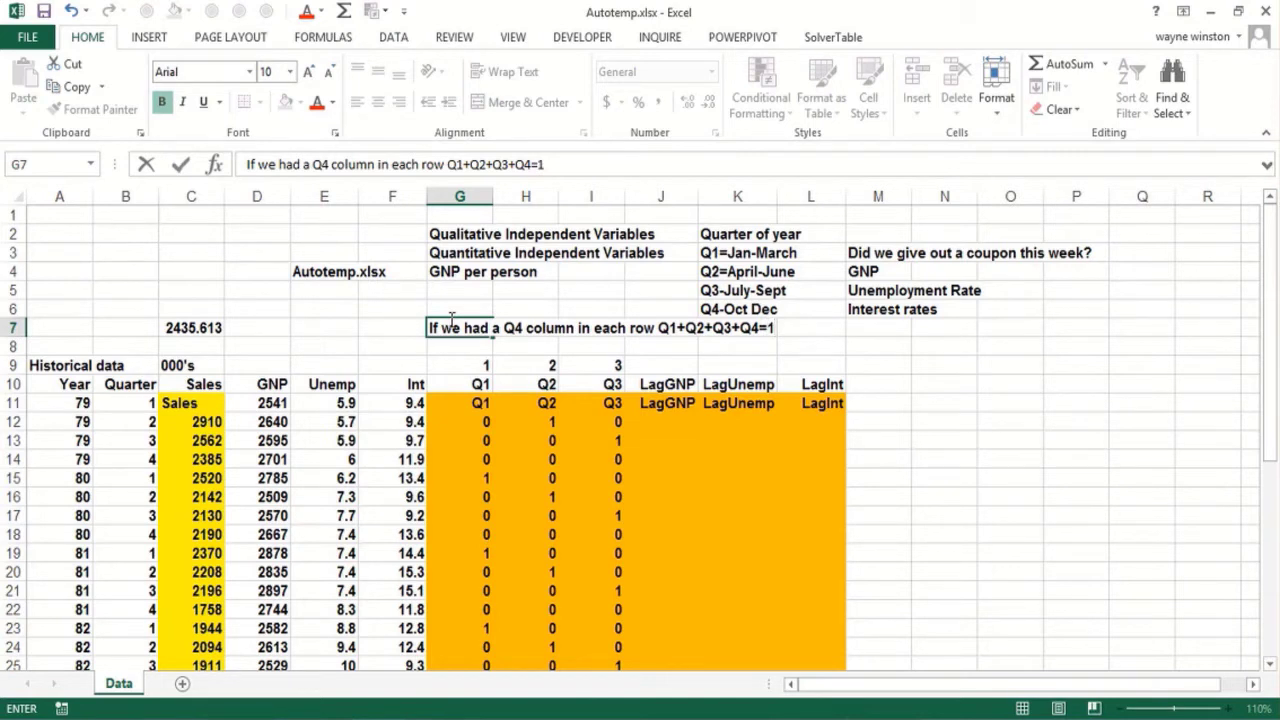
key(Return)
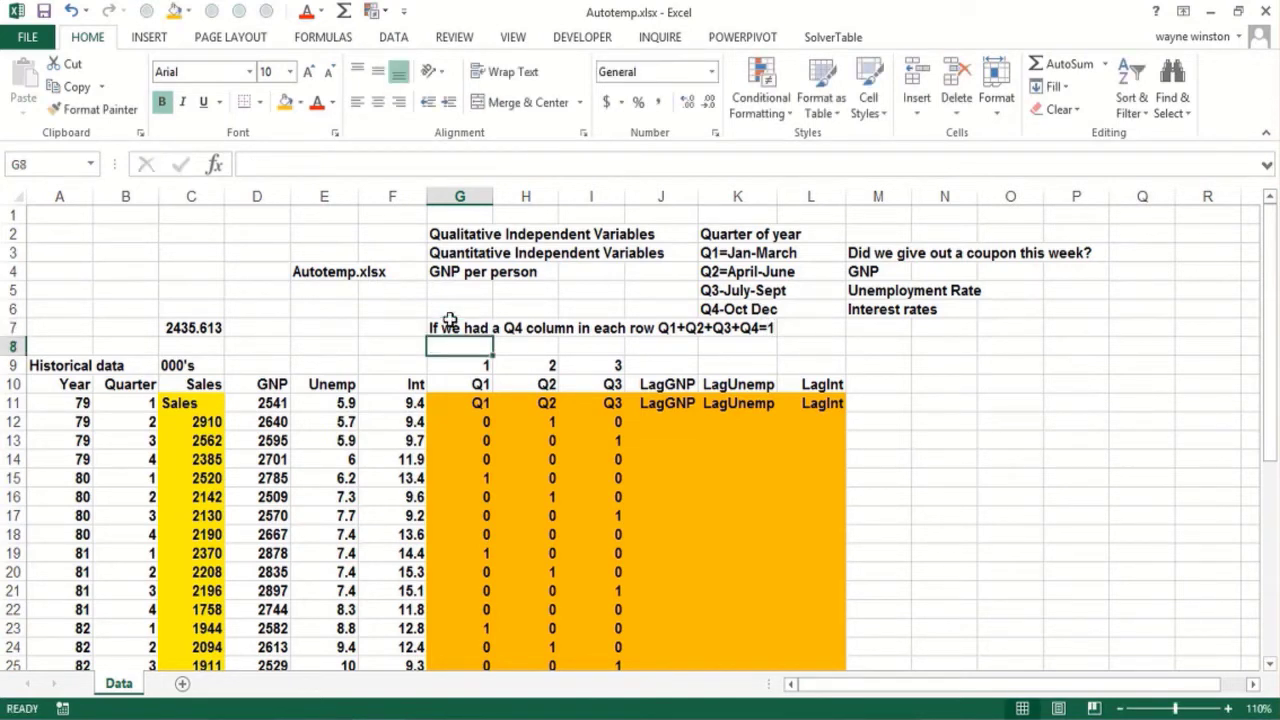
- Add the note "Excel cannot run regression" in cell G8
text(Exc)
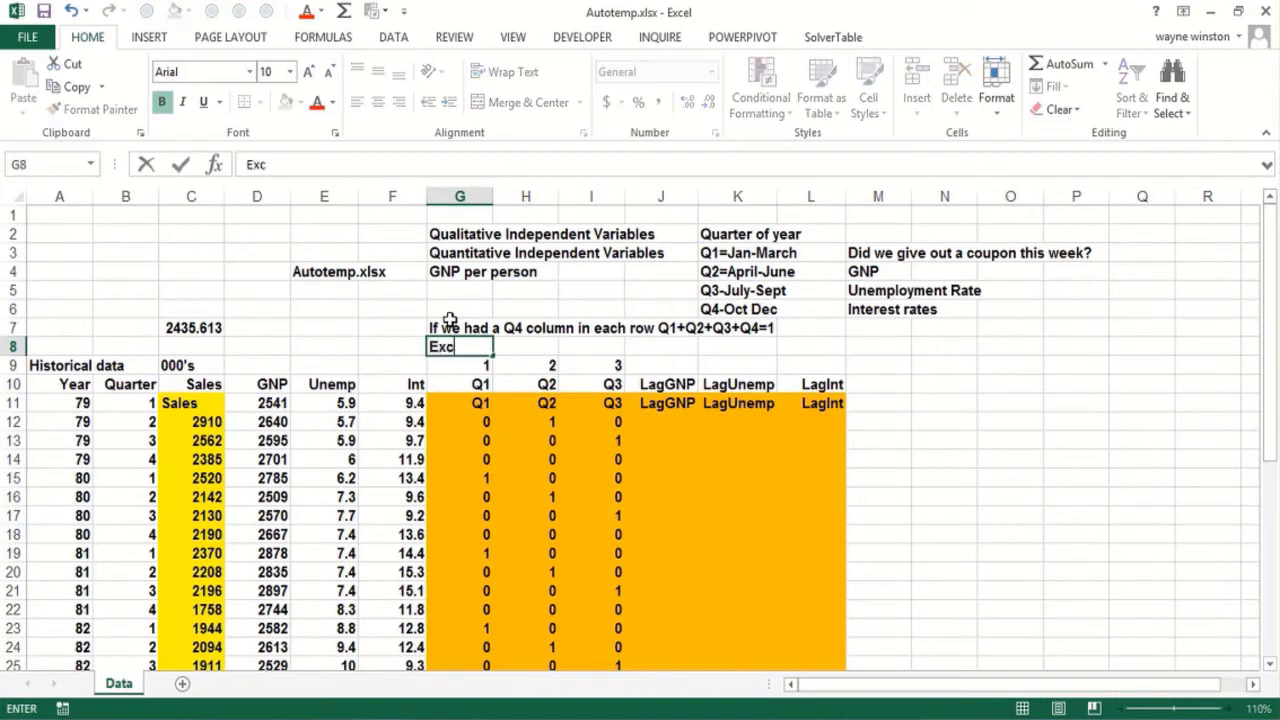
text(el cannot)
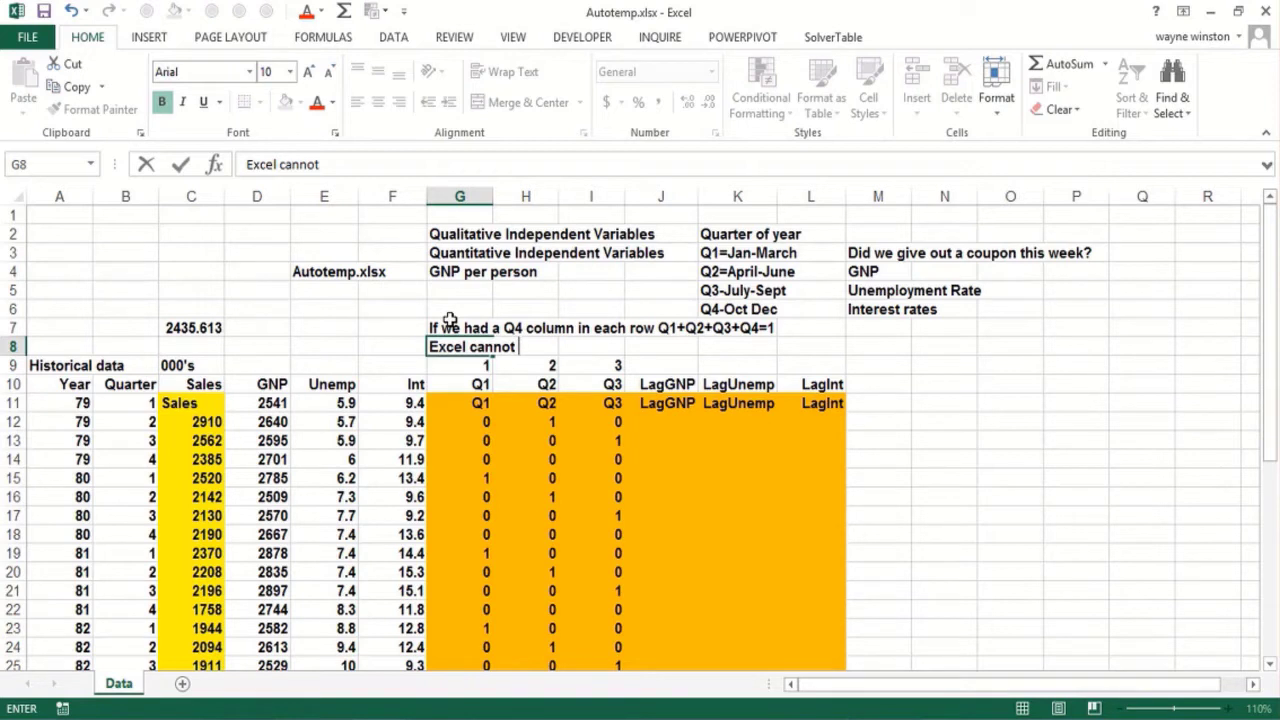
text(run regression)
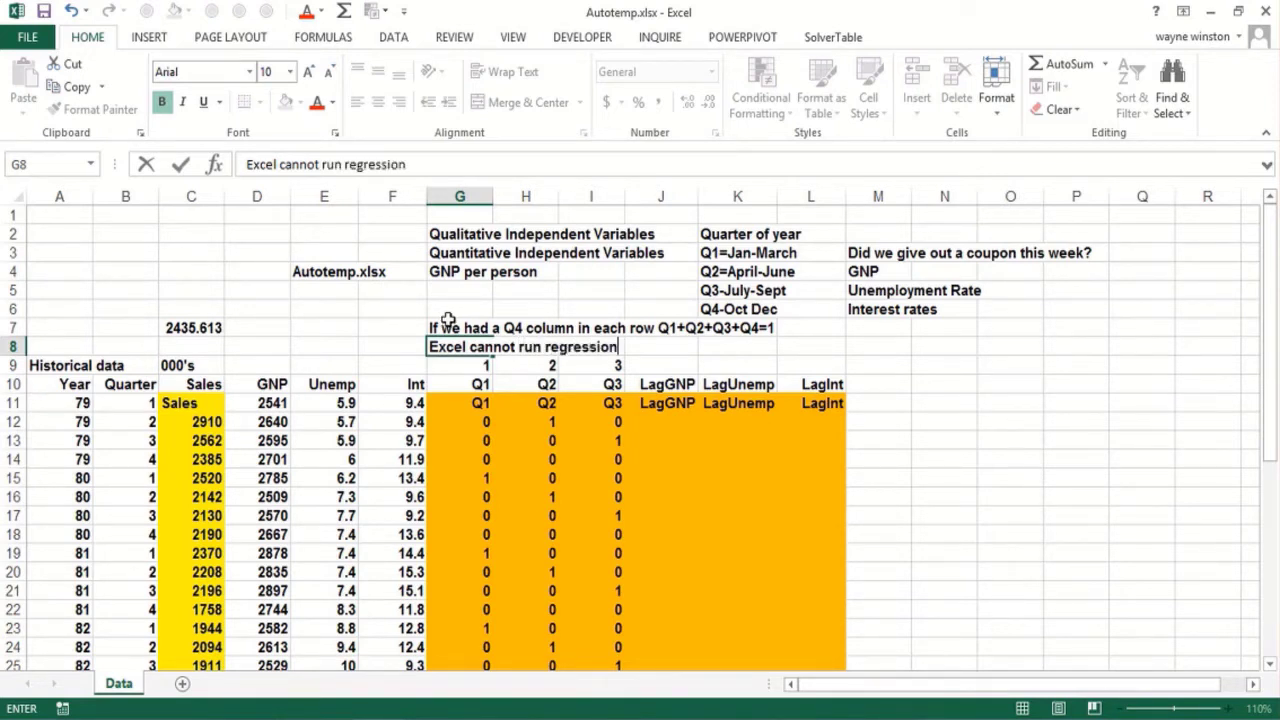
key(Return)
- Enter =D11 in cell J12 and copy it through the LagGNP, LagUnemp and LagInt columns
click(663, 421)
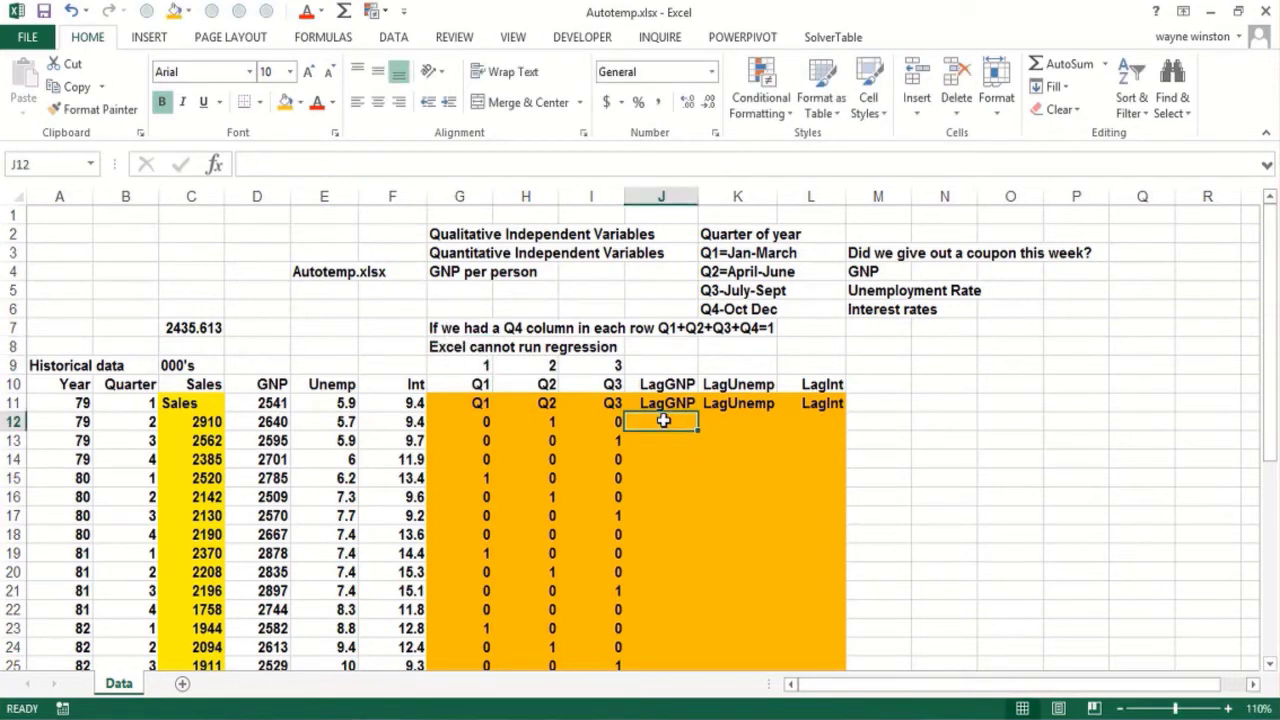
text(=)
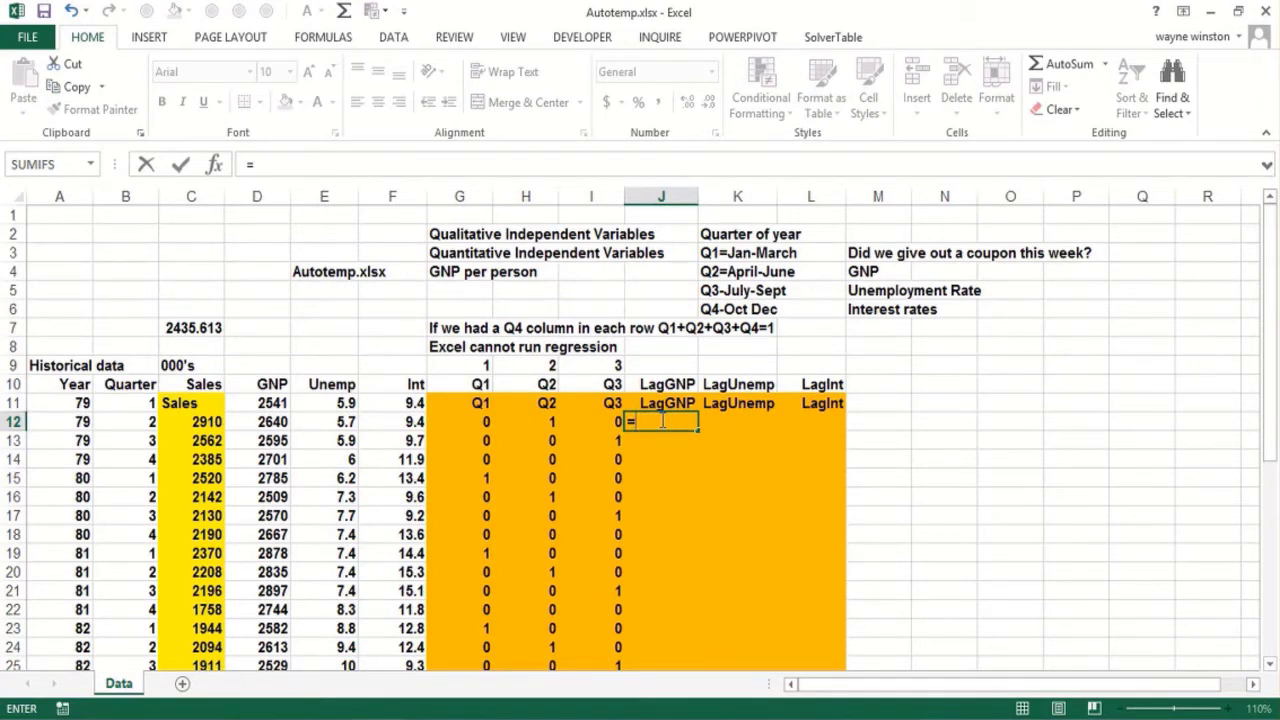
click(267, 404)
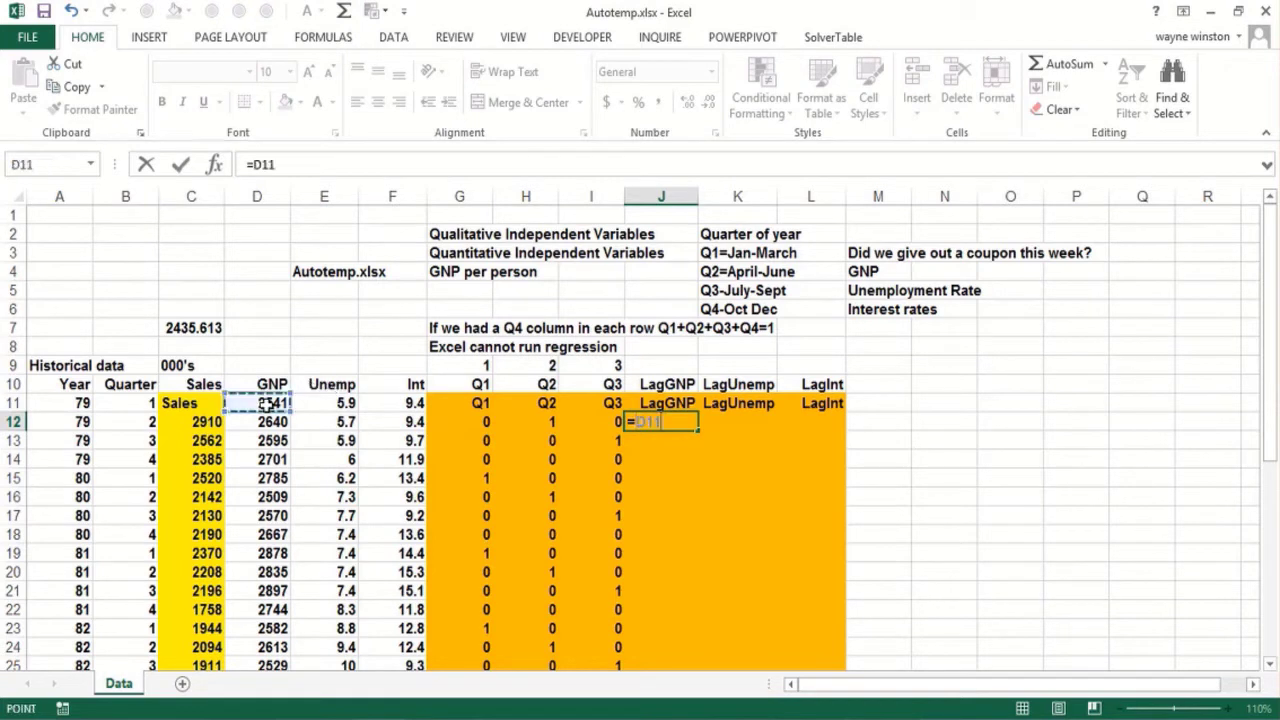
key(Return)
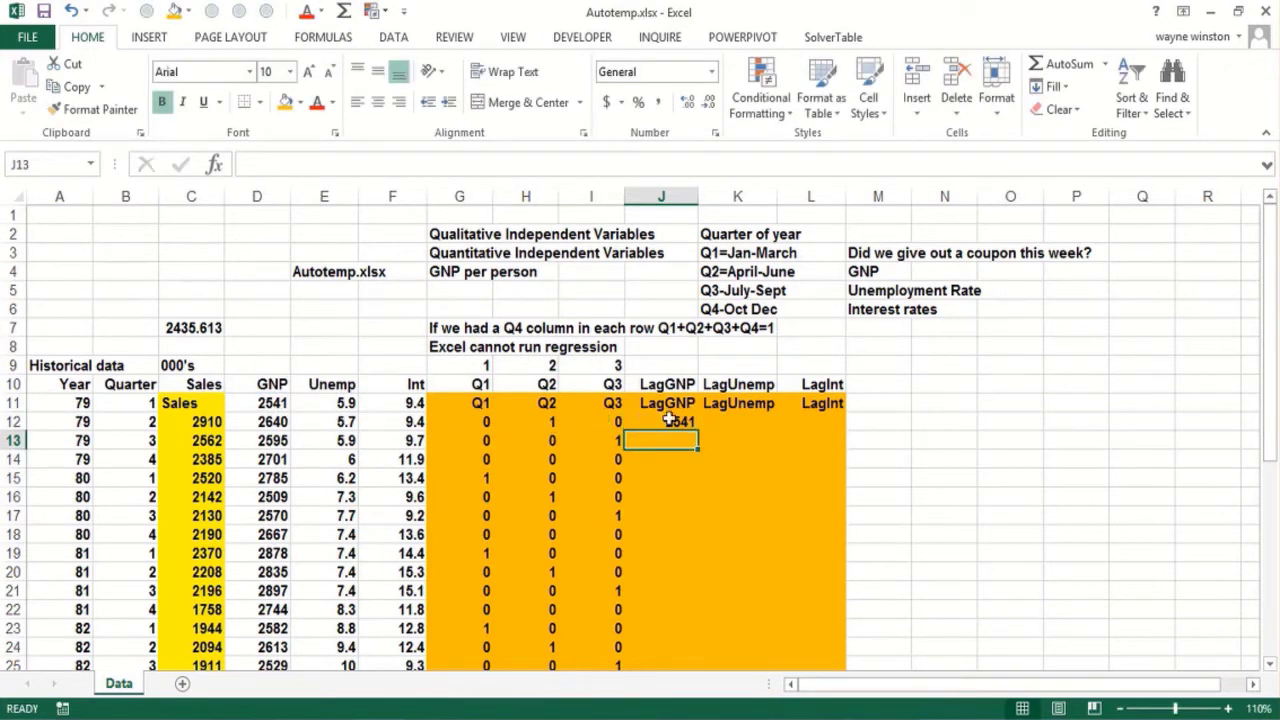
click(675, 422)
drag(698, 428, 849, 437)
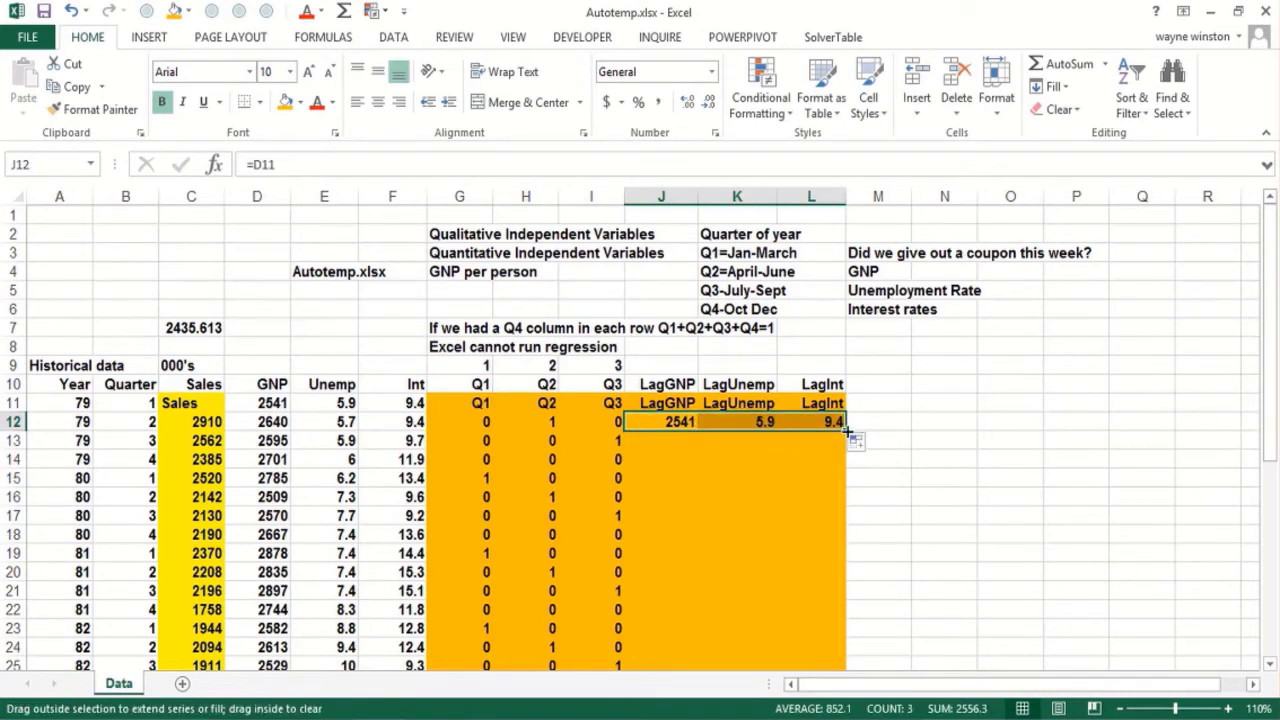
double_click(846, 430)
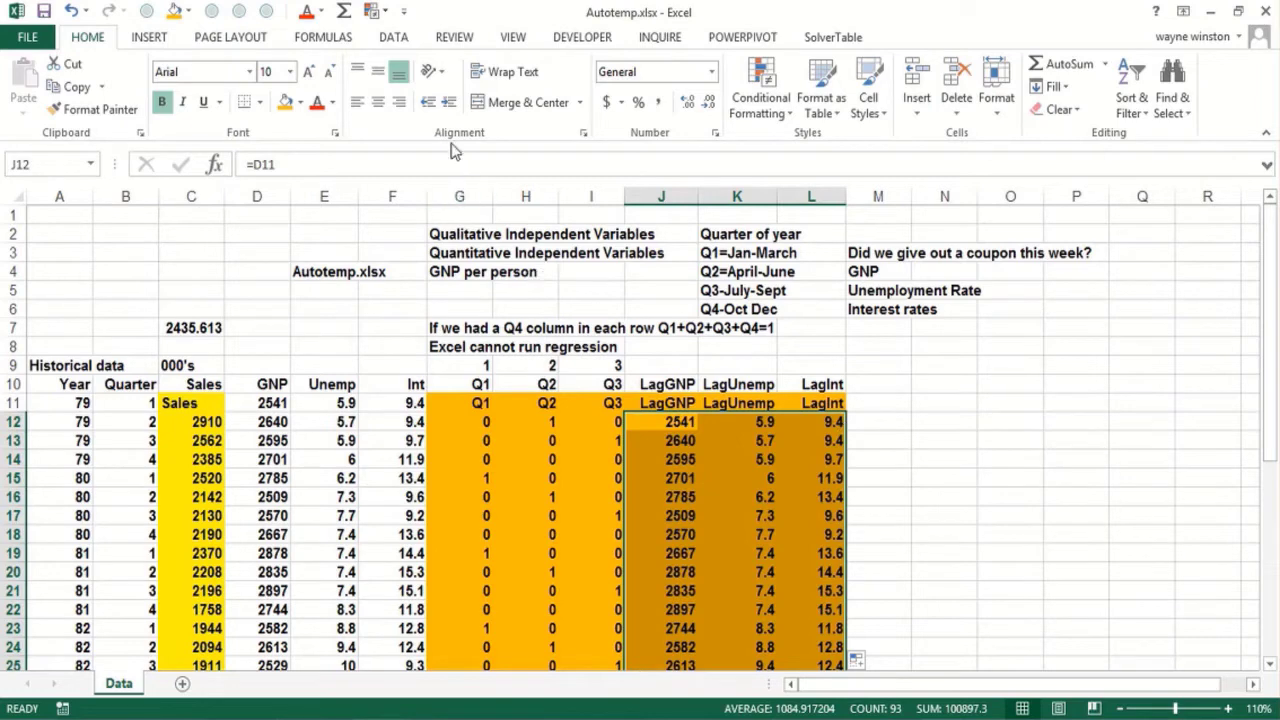
- Start a Regression from the data analysis tools and set the Y range to the Sales data in C11:C42
click(395, 38)
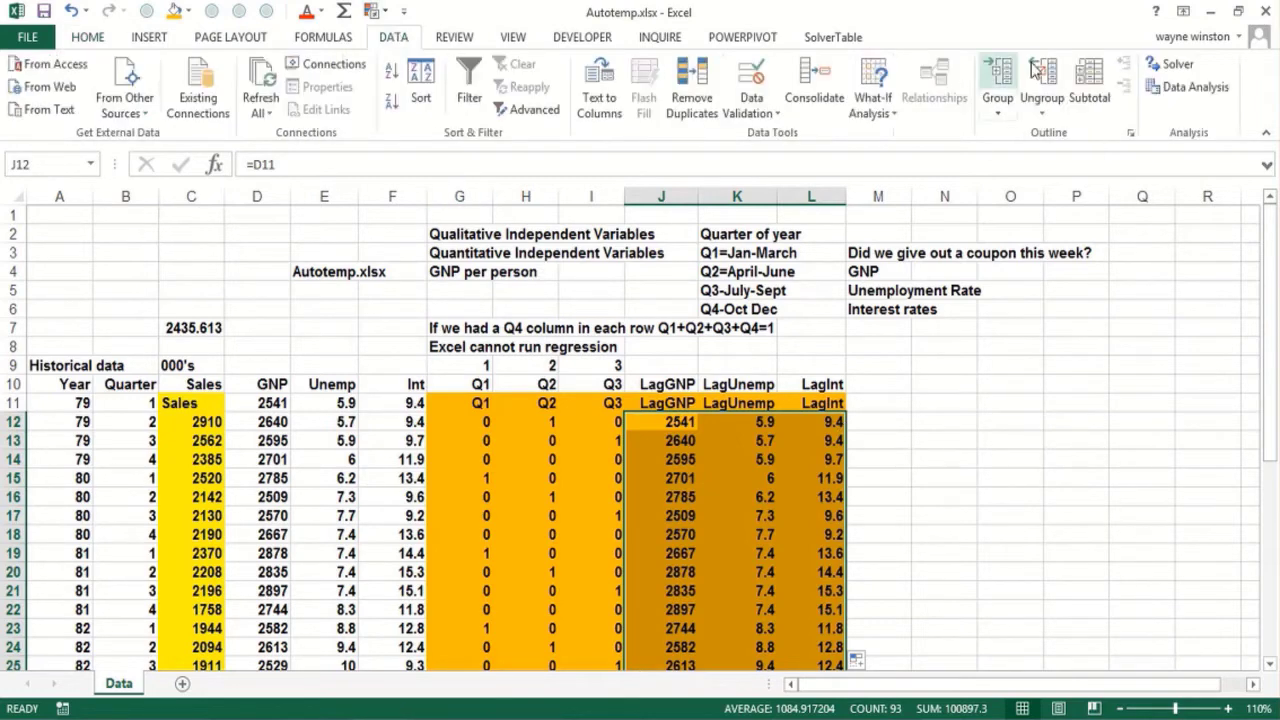
click(1193, 68)
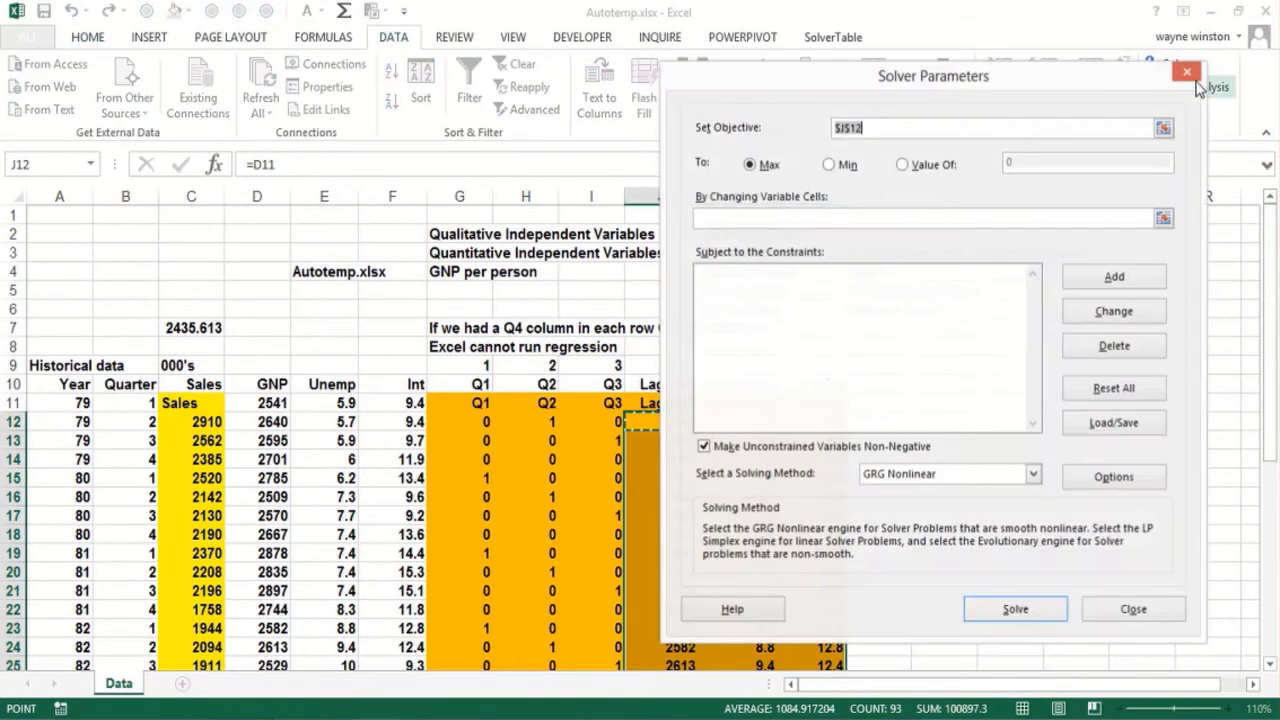
click(1195, 80)
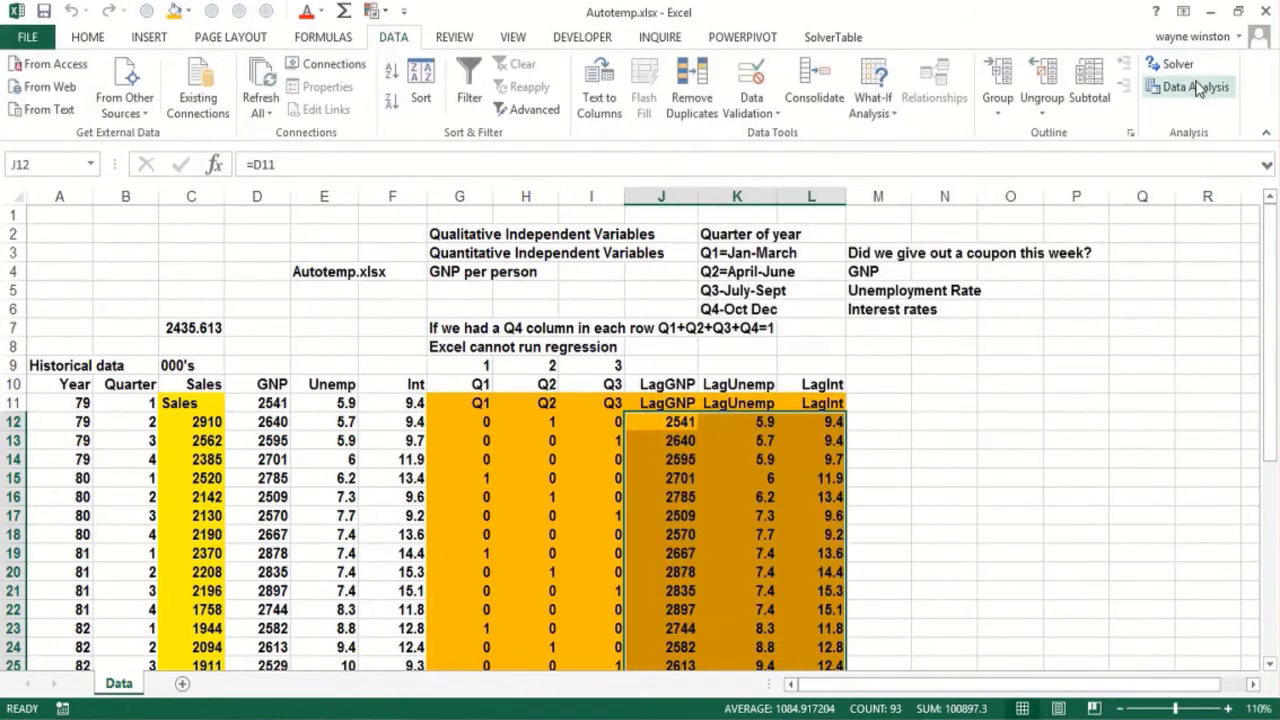
click(1198, 88)
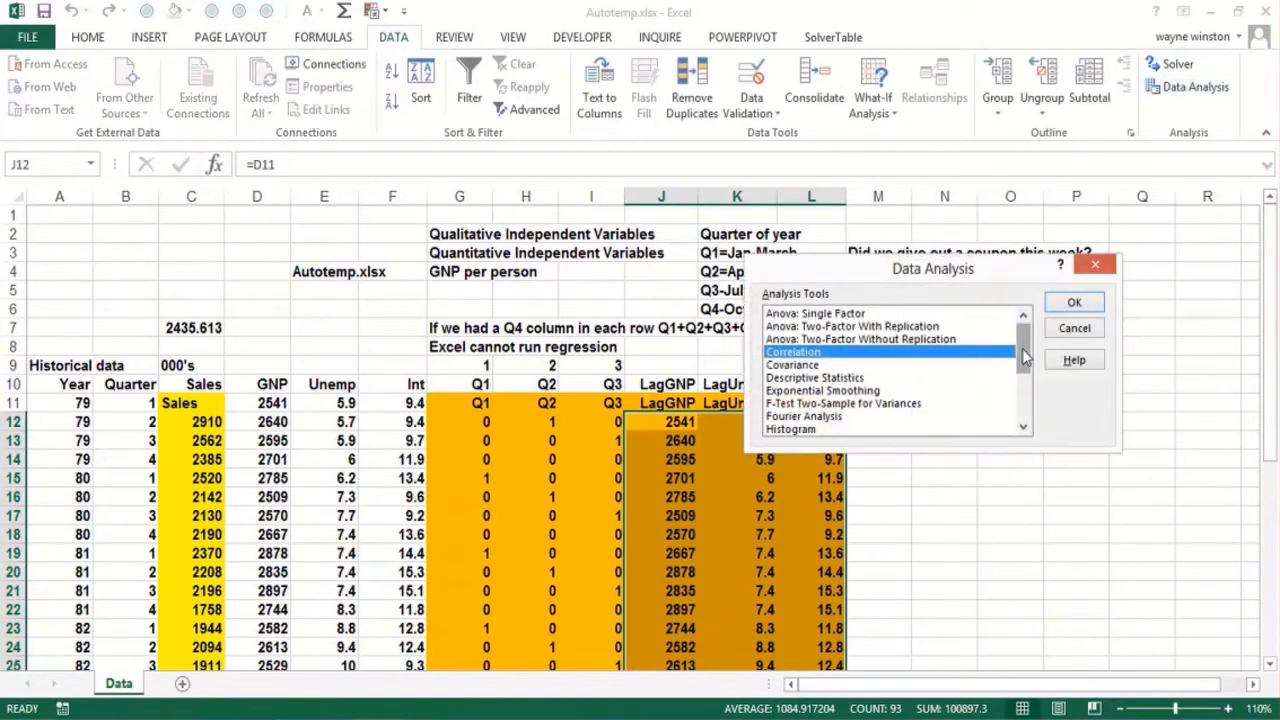
drag(1025, 360, 1022, 388)
click(802, 391)
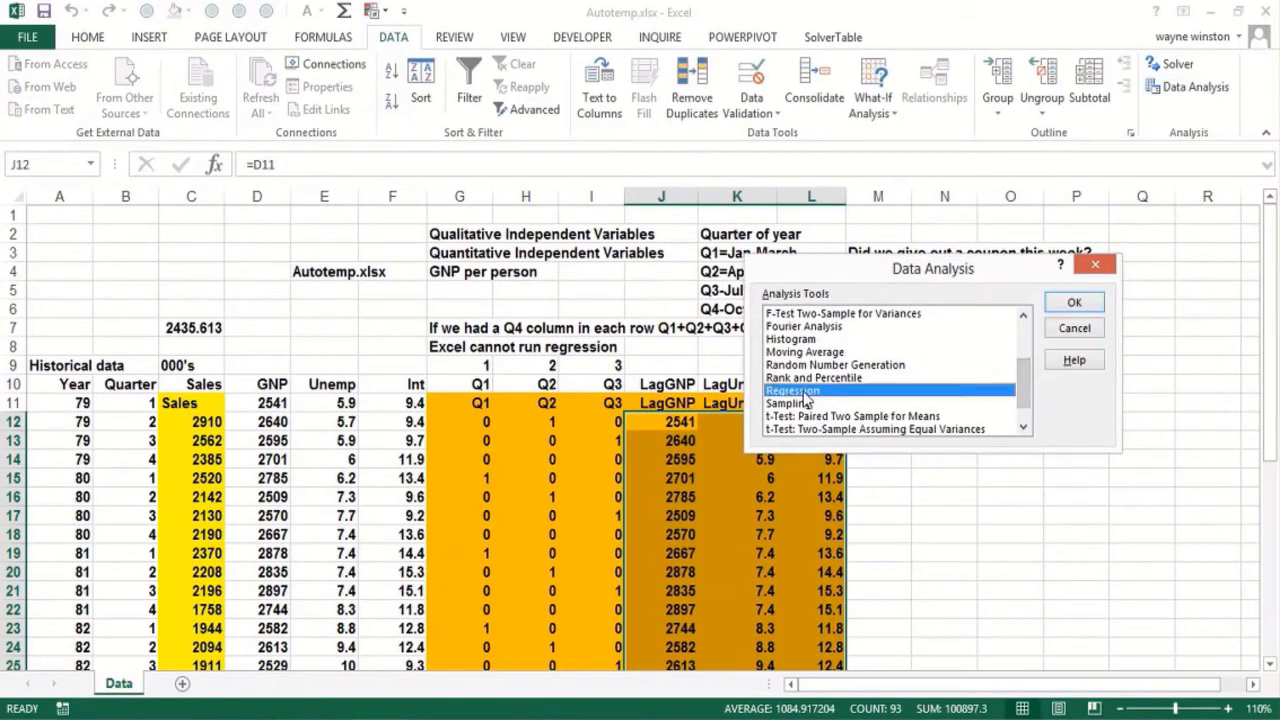
click(1074, 302)
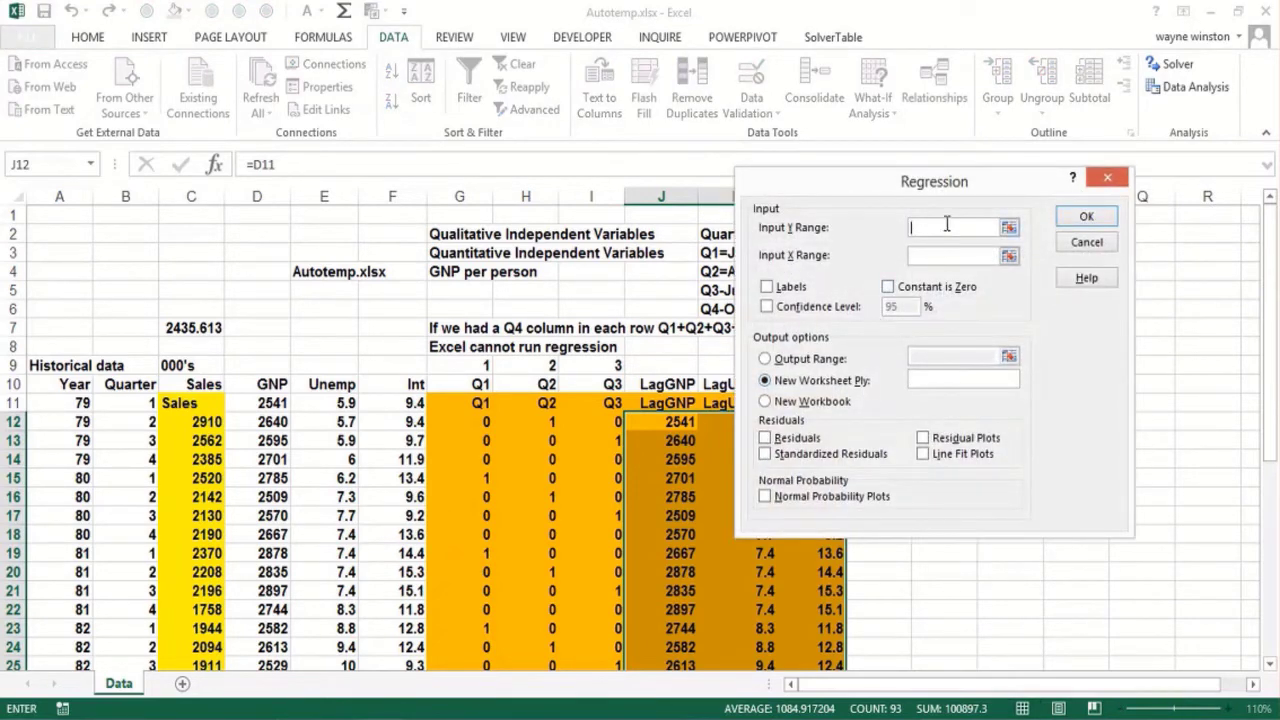
click(191, 403)
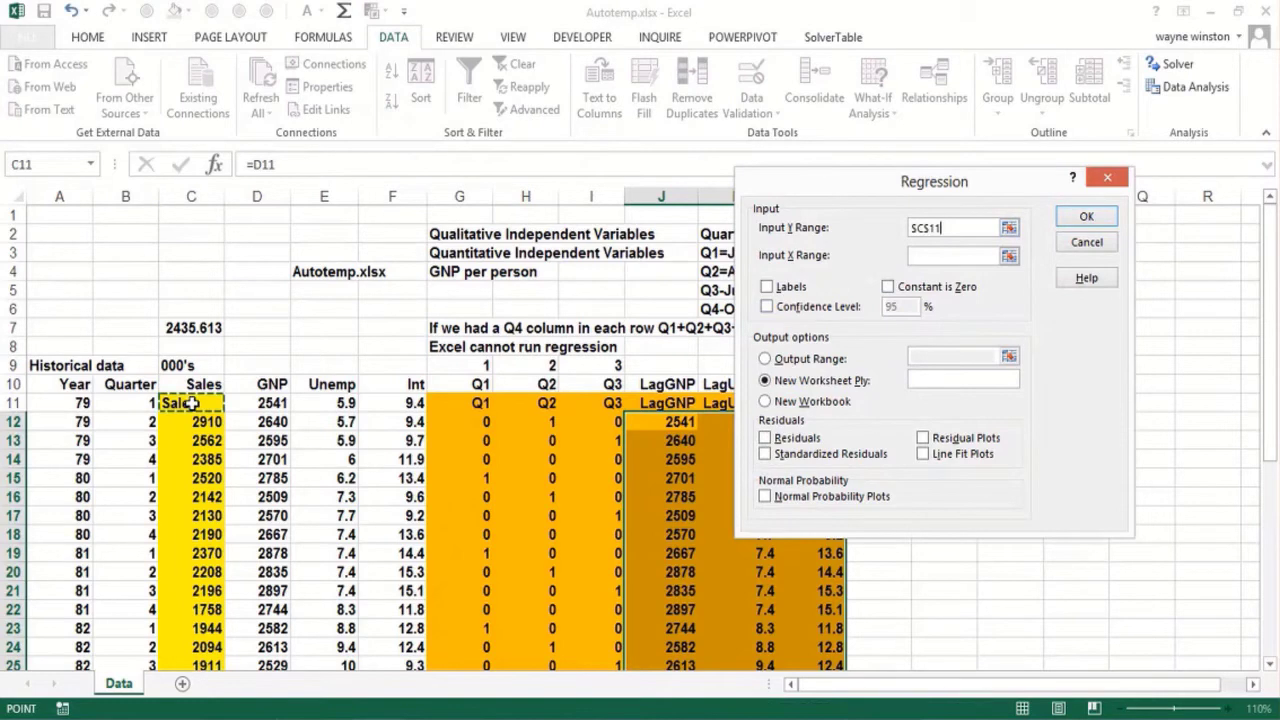
key(ctrl+shift+Down)
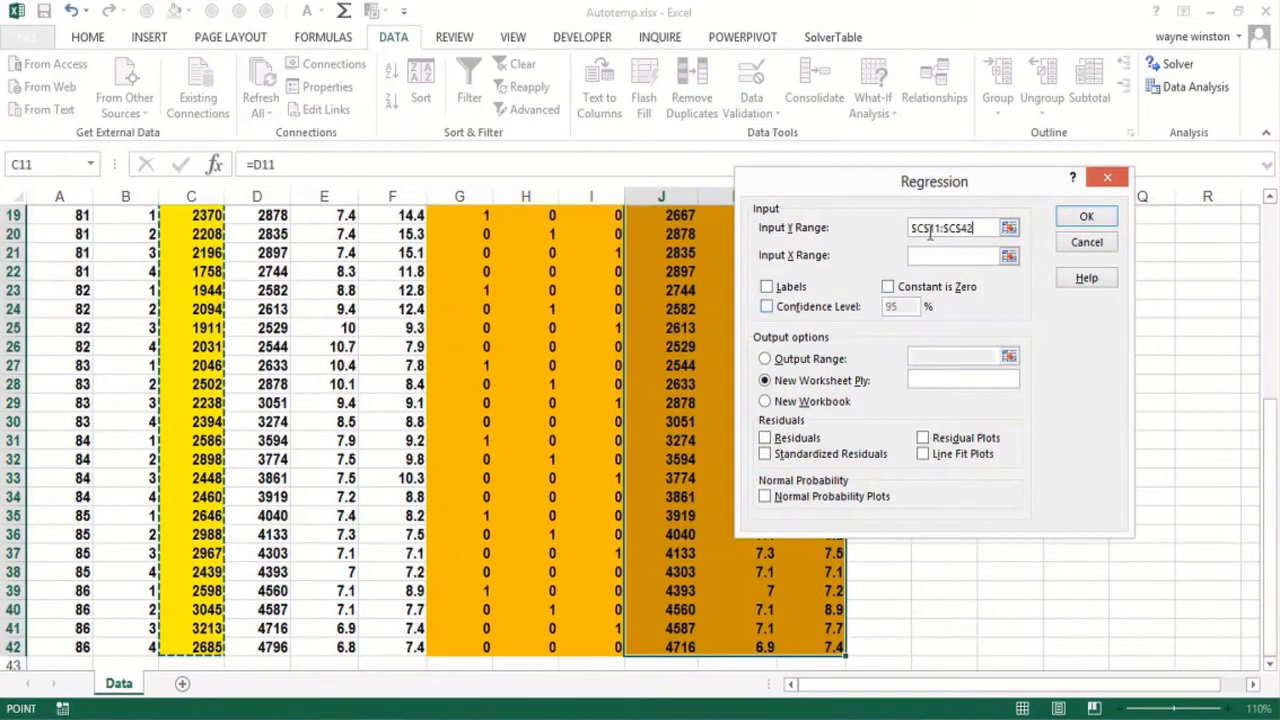
- Set the regression's X range to G11:L42, covering the quarter dummy and lagged variable columns with their headings
click(1008, 256)
drag(1266, 400, 1246, 192)
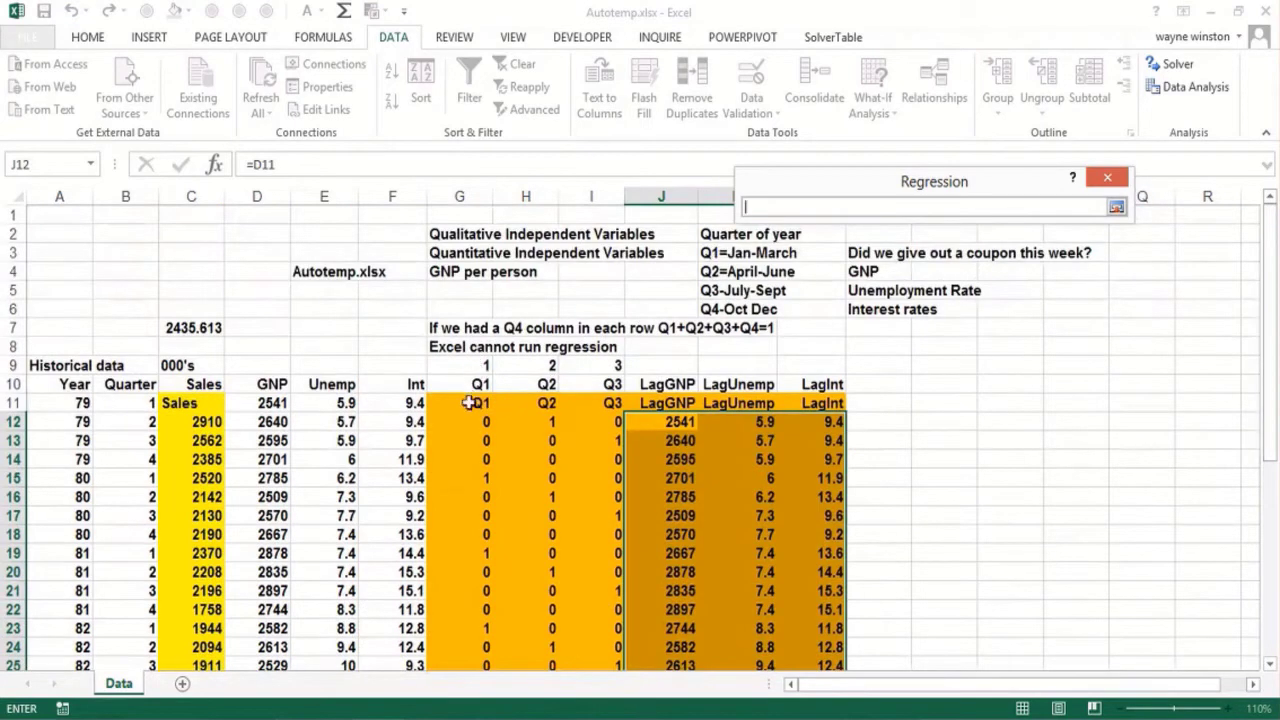
drag(468, 403, 833, 405)
key(ctrl+shift+Down)
key(Return)
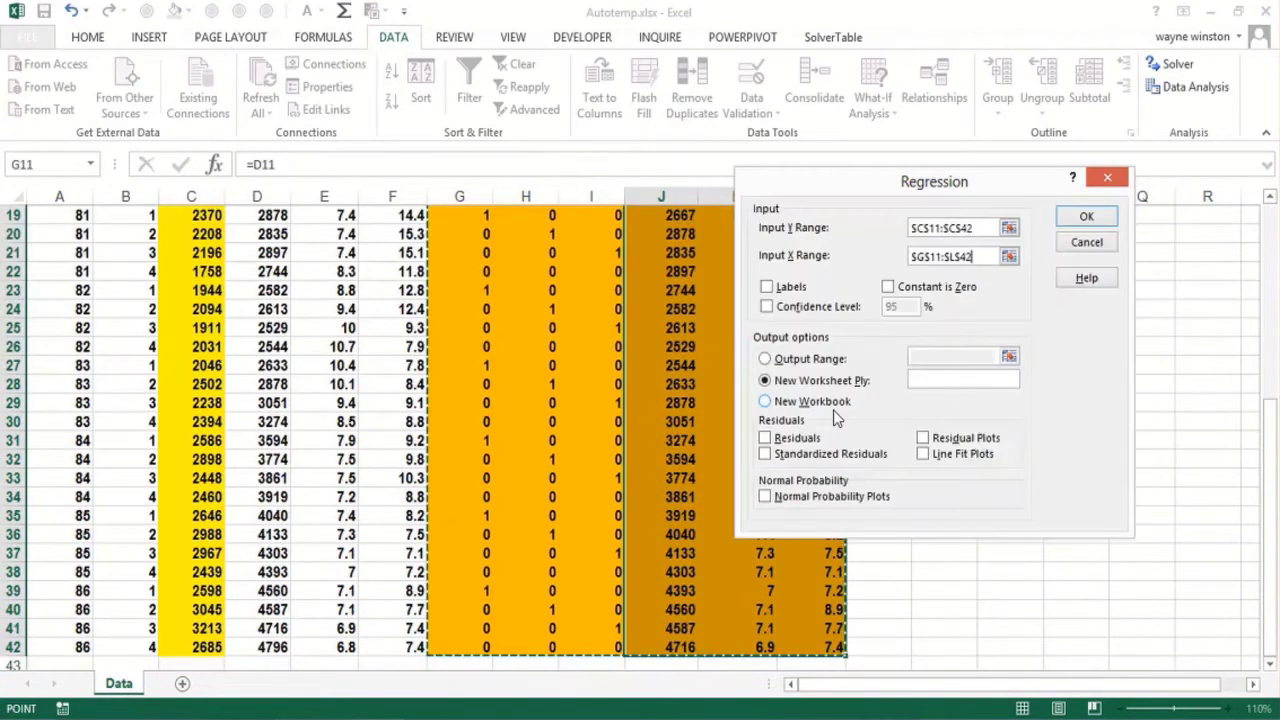
- Run the regression with Labels and Residuals enabled and the output range starting at P30
click(778, 290)
click(766, 358)
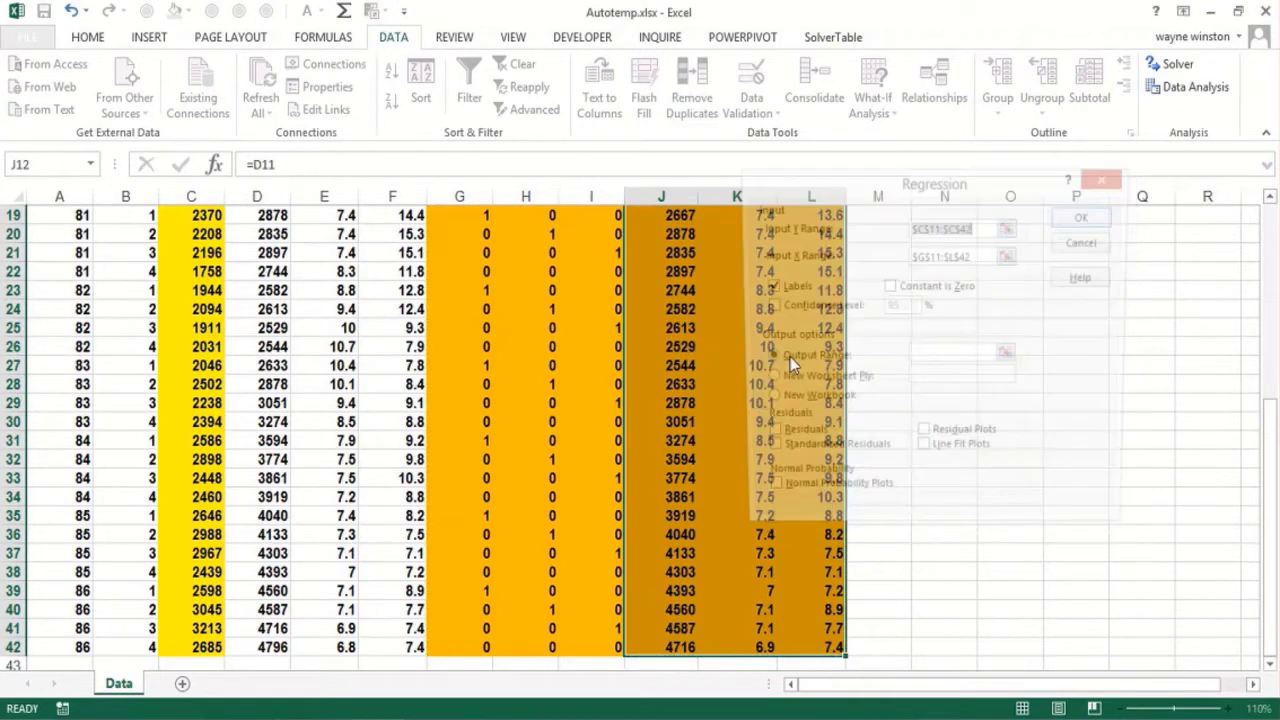
click(948, 356)
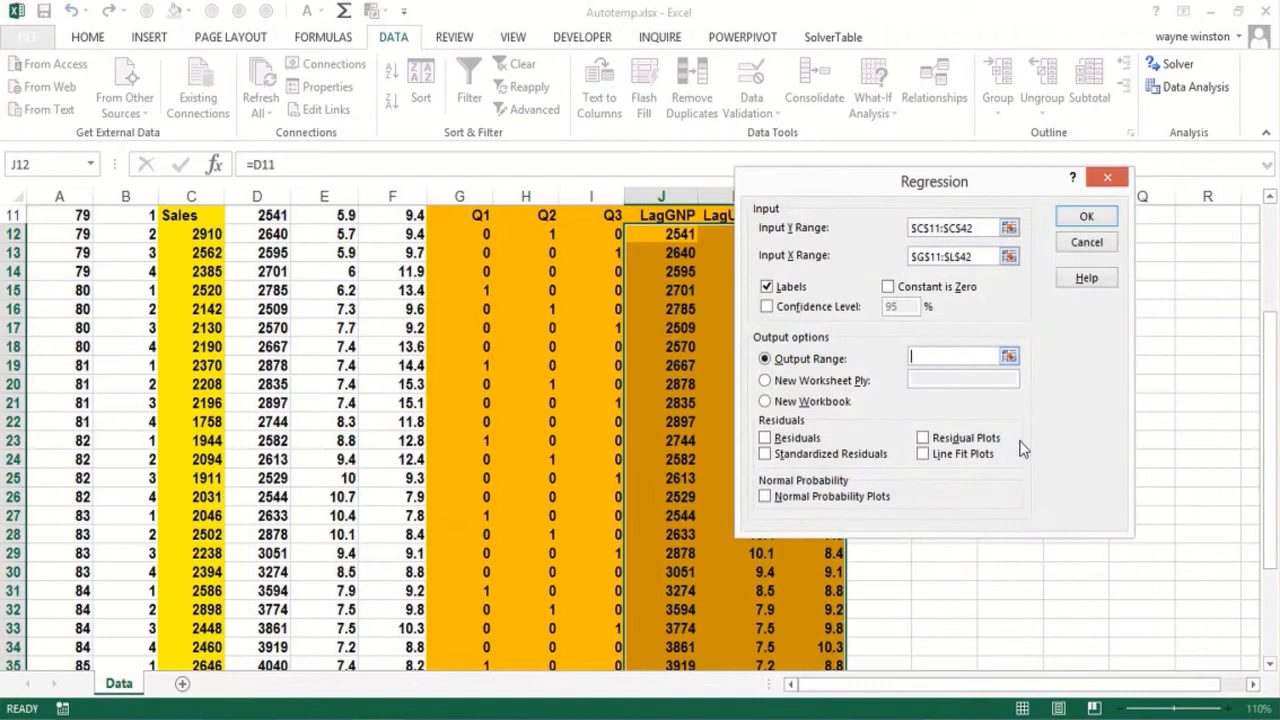
click(1075, 571)
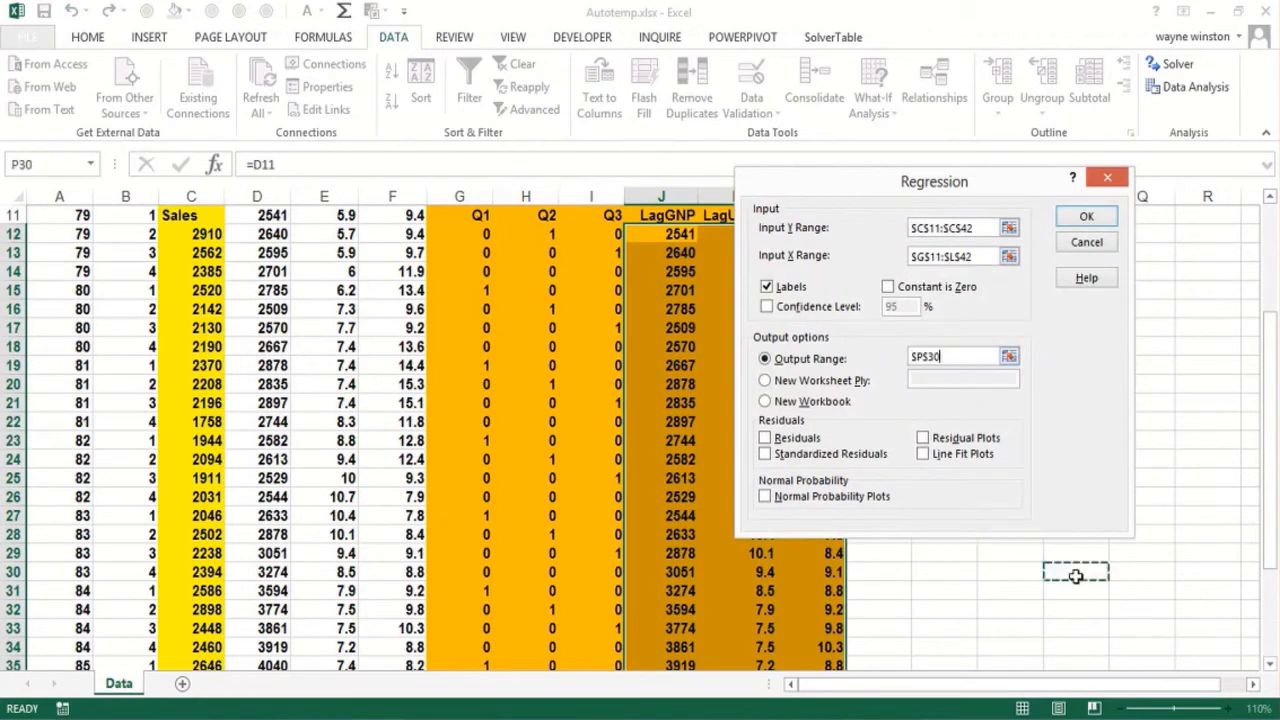
click(766, 439)
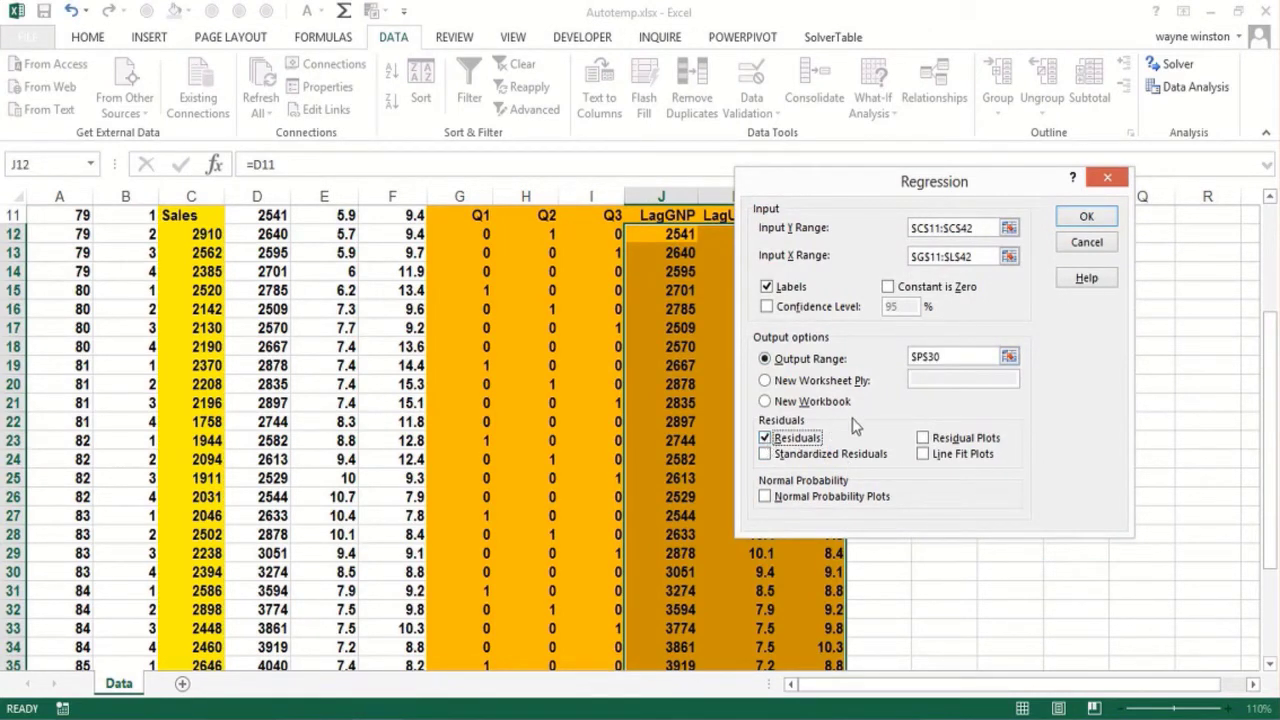
click(1086, 218)
- Look over the Regression Statistics block at the start of the summary output
click(1030, 418)
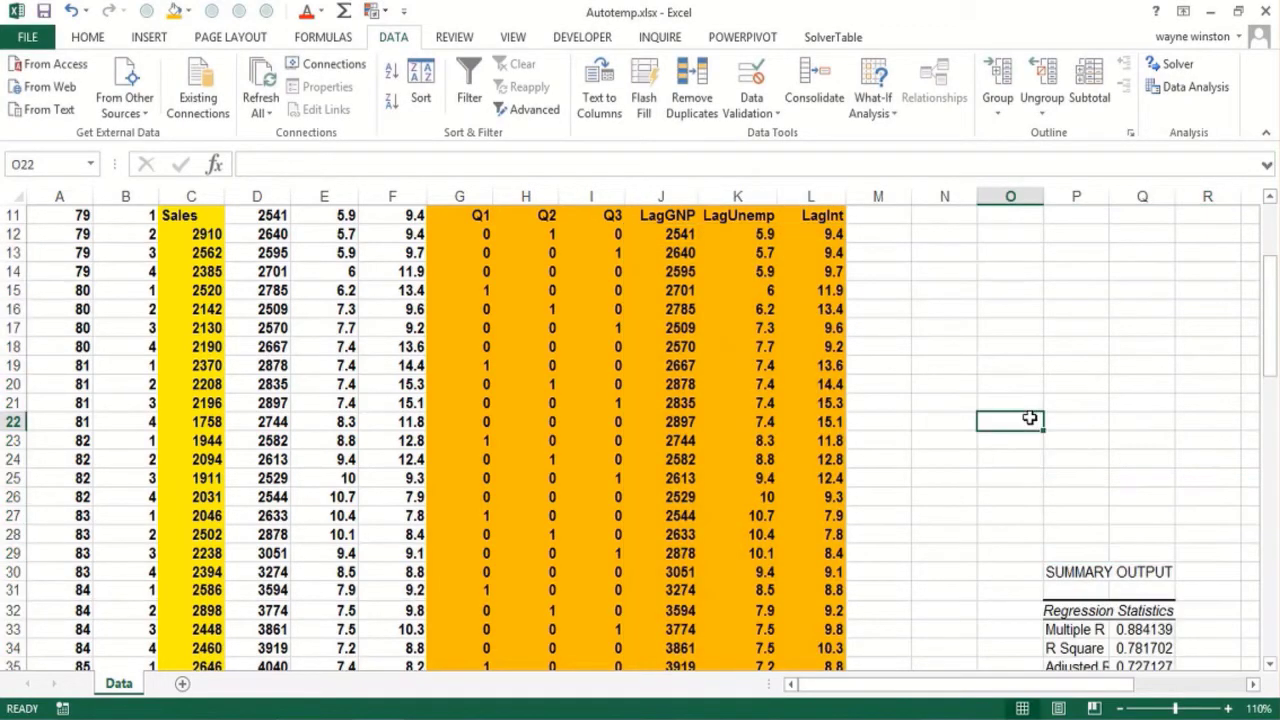
key(Down)
key(Down)
key(Down)
key(Down)
key(Down)
key(Down)
key(Down)
key(Down)
key(Down)
key(Down)
key(Down)
key(Down)
key(Down)
key(Down)
key(Down)
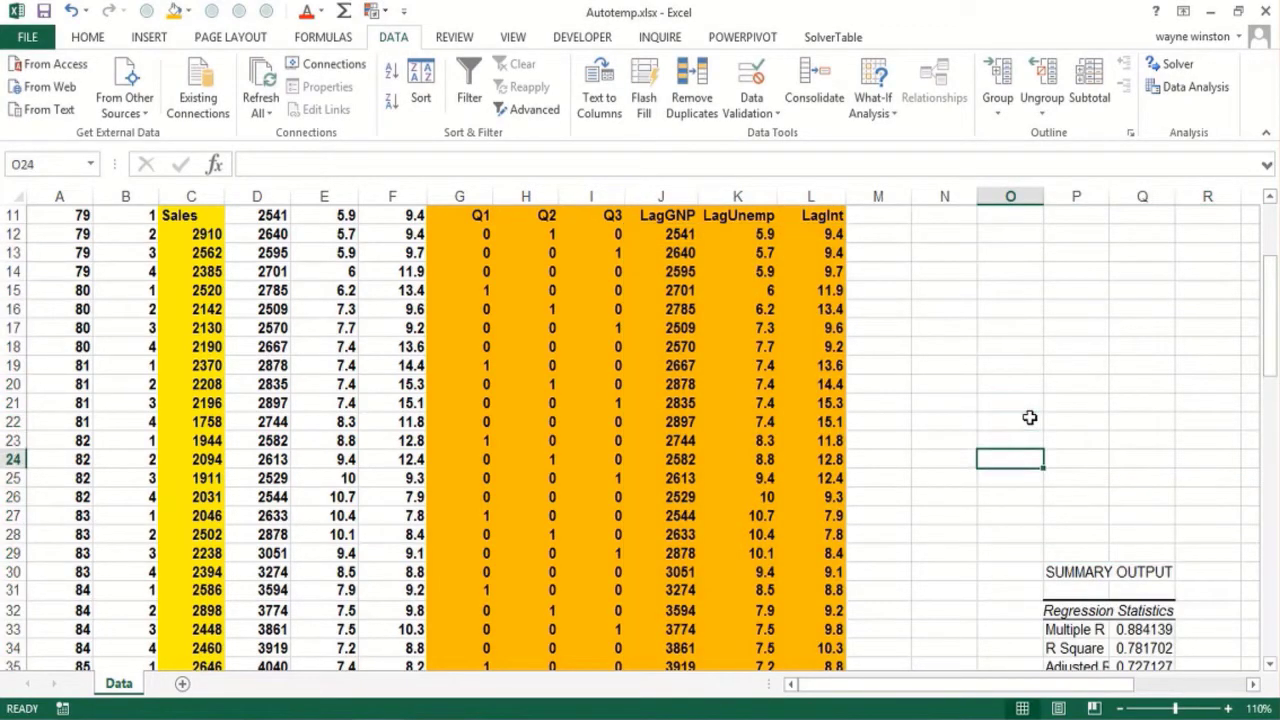
key(Up)
key(Up)
key(Up)
key(Up)
key(Up)
key(Up)
key(Up)
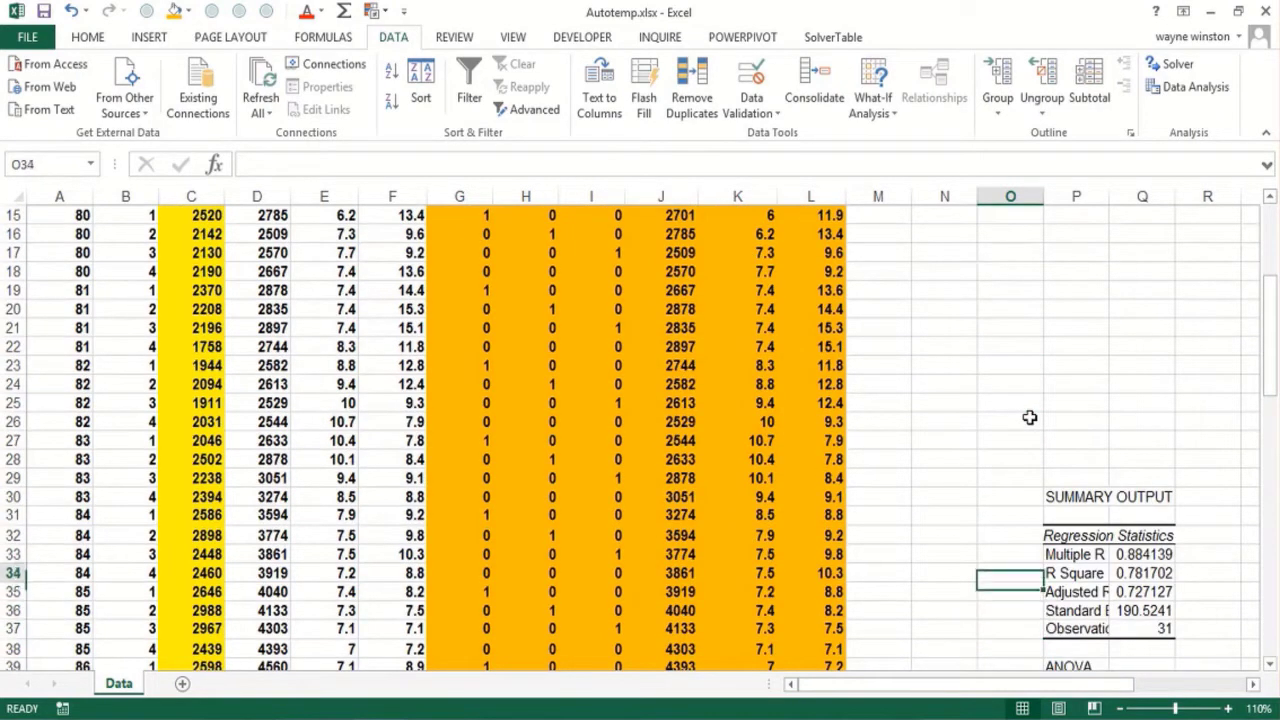
key(Right)
key(Right)
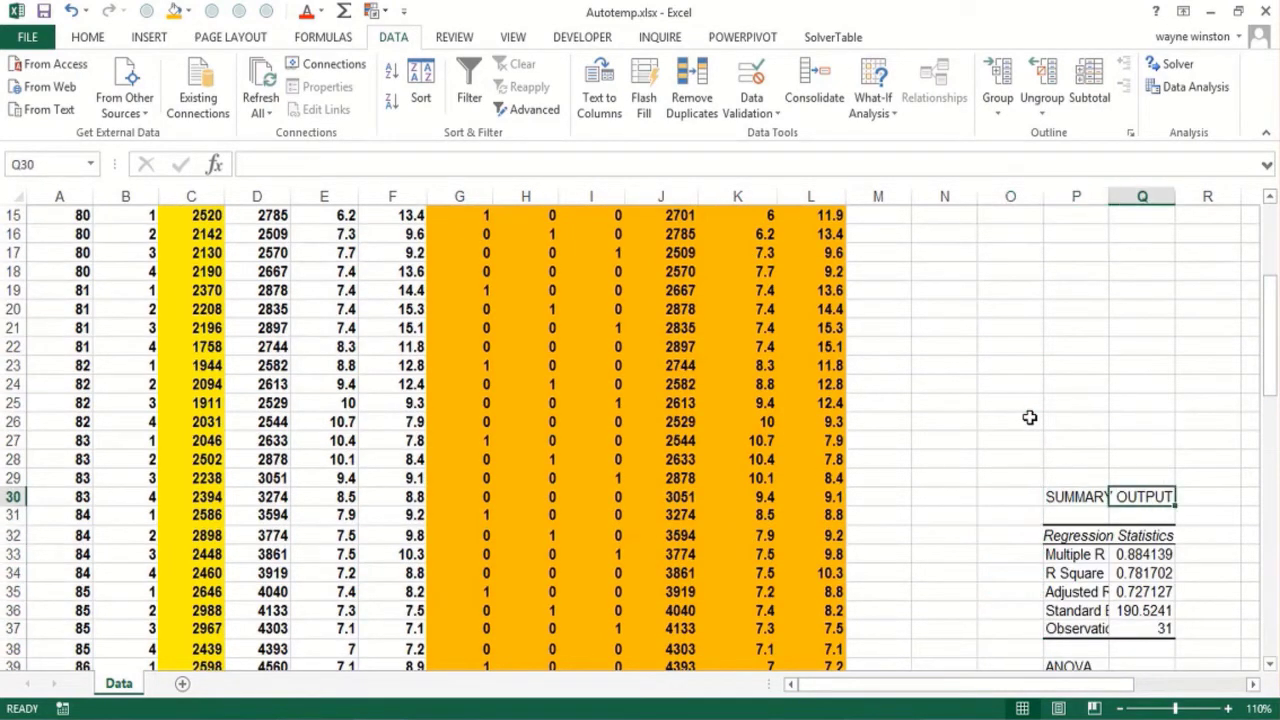
key(Left)
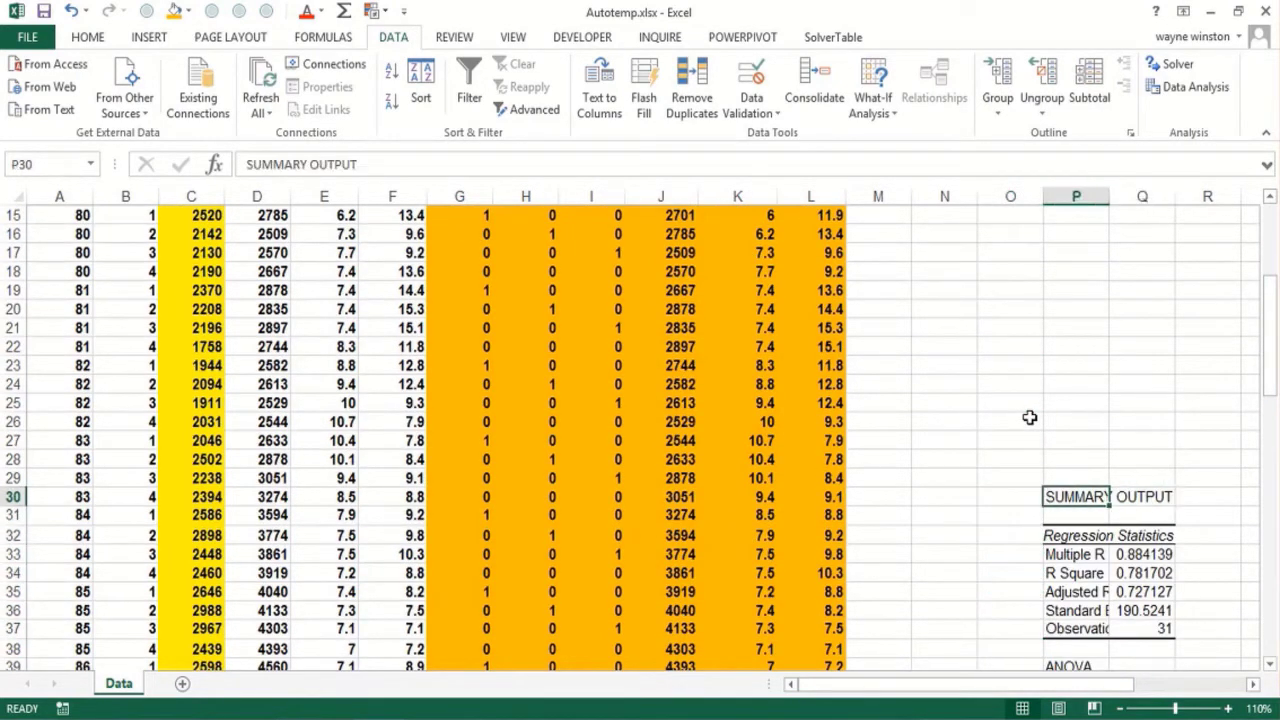
- Make all cells in the Data worksheet bold
click(14, 195)
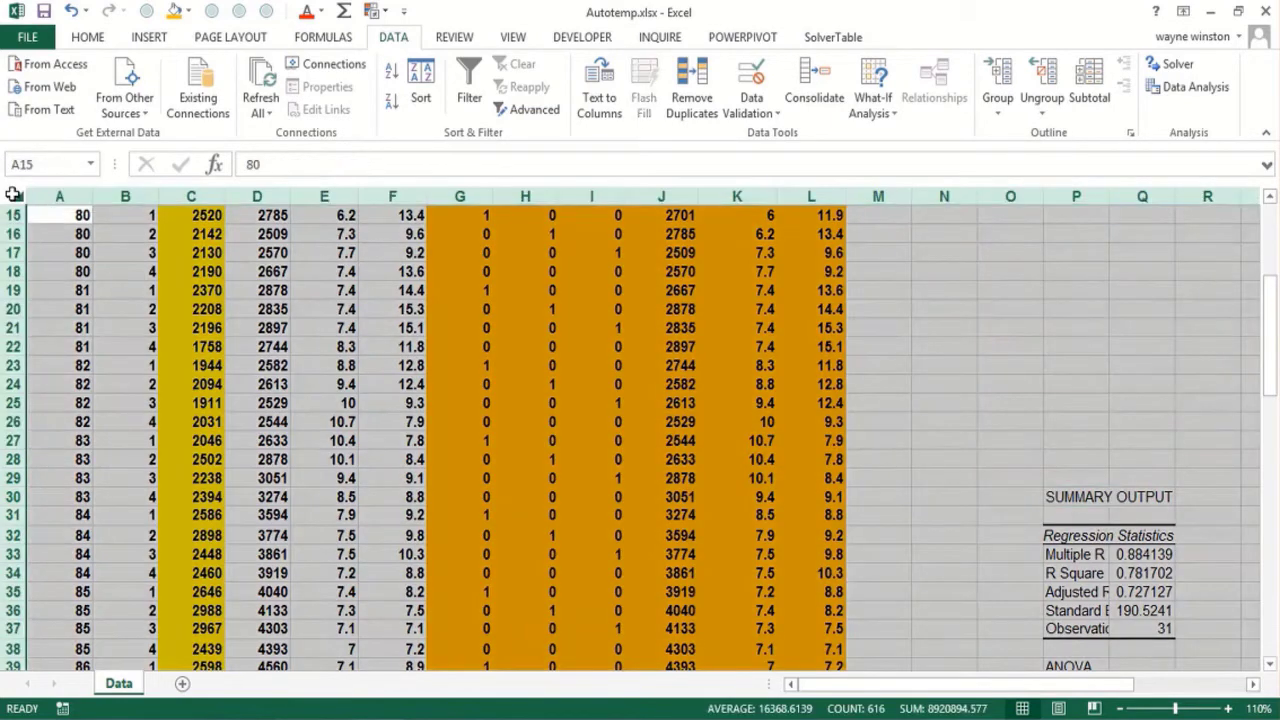
key(ctrl+b)
key(ctrl+b)
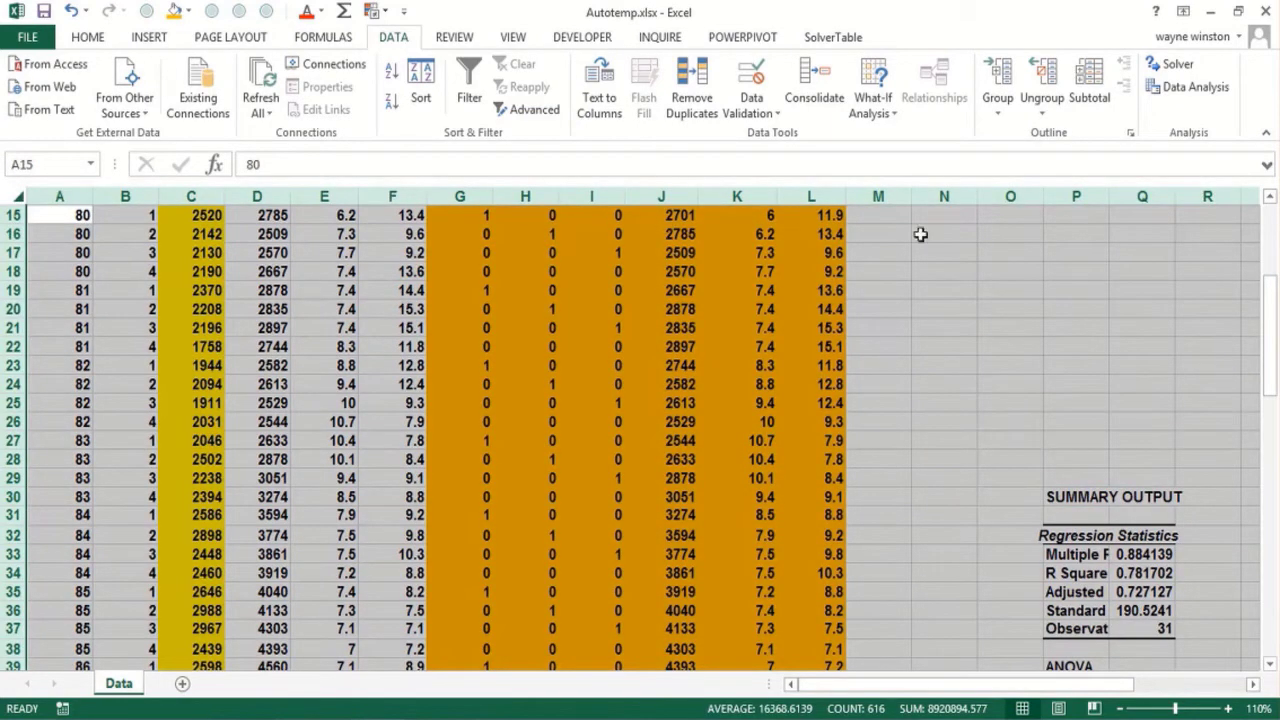
- Examine the ANOVA table and the coefficient table with its standard errors, t statistics and p-values
click(997, 289)
key(Down)
key(Down)
key(Down)
key(Down)
key(Down)
key(Down)
key(Down)
key(Down)
key(Down)
key(Down)
key(Down)
key(Down)
key(Down)
key(Down)
key(Down)
key(Down)
key(Down)
key(Down)
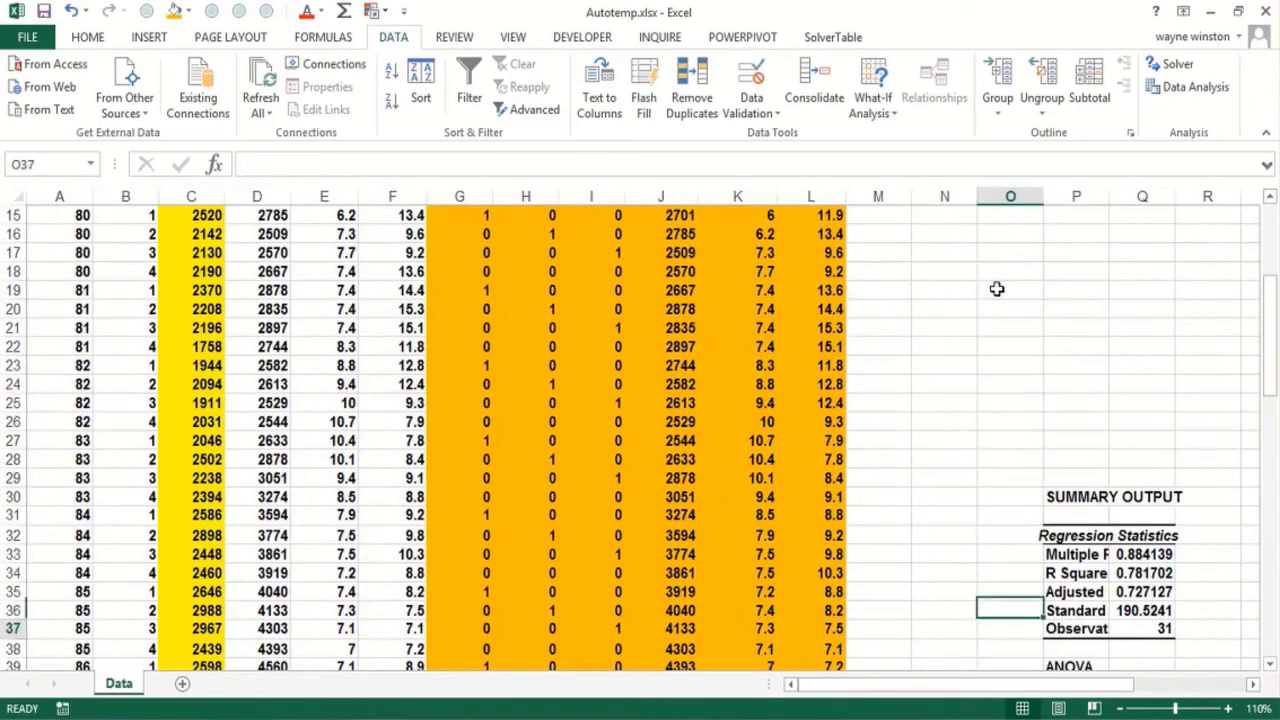
key(Down)
key(Down)
key(Down)
key(Down)
key(Down)
key(Down)
key(Down)
key(Down)
key(Down)
key(Down)
key(Down)
key(Down)
key(Down)
key(Right)
key(Right)
key(Right)
key(Right)
key(Right)
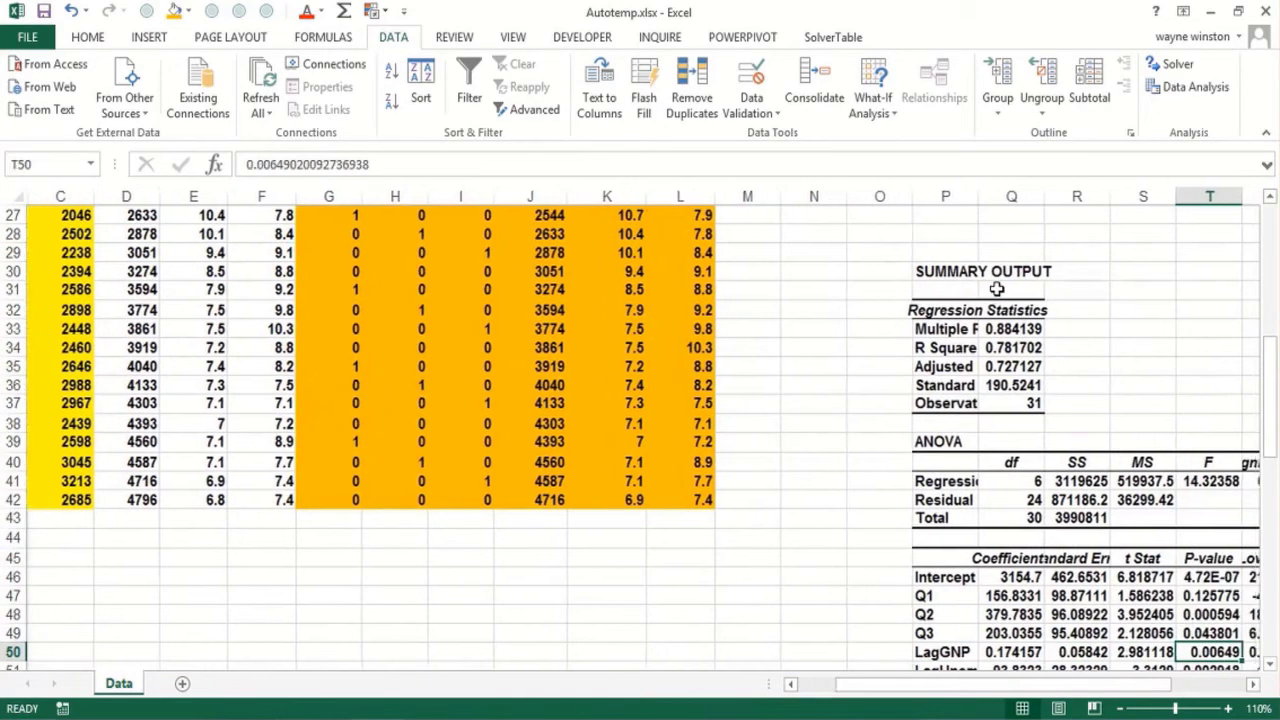
key(Down)
key(Right)
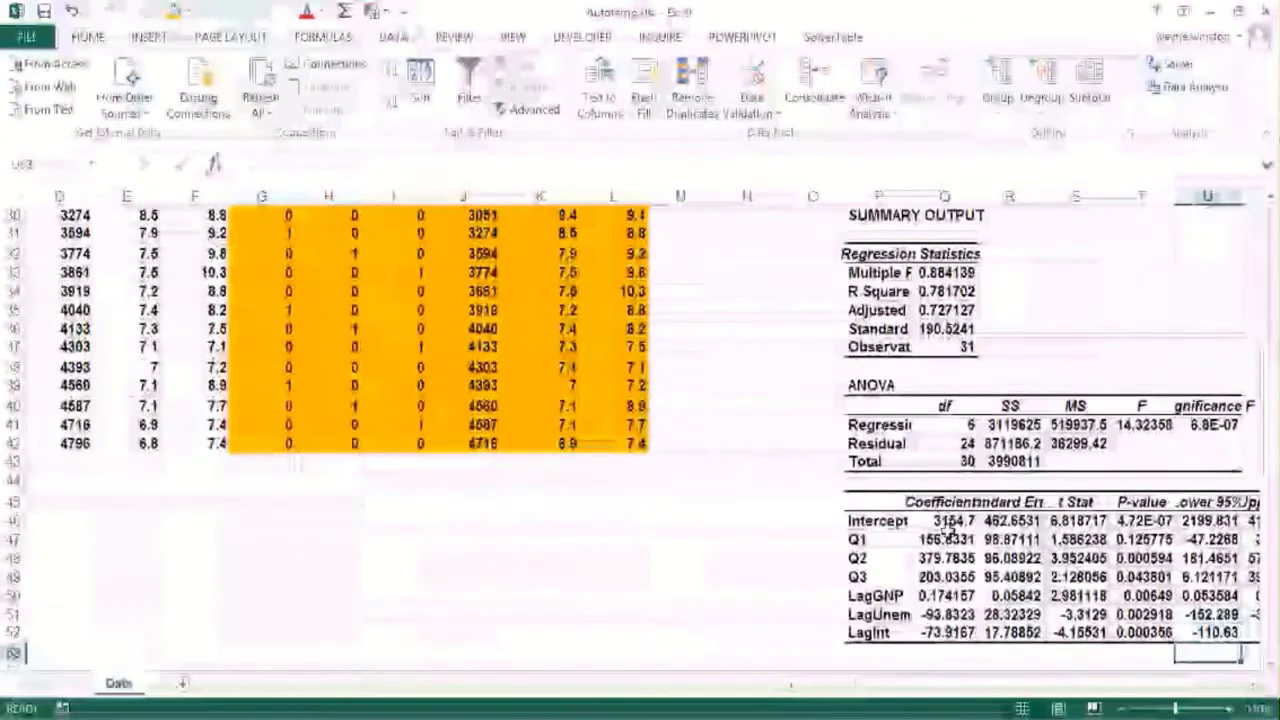
- Fill the regression coefficients in Q46:Q52 with yellow
drag(945, 521, 928, 627)
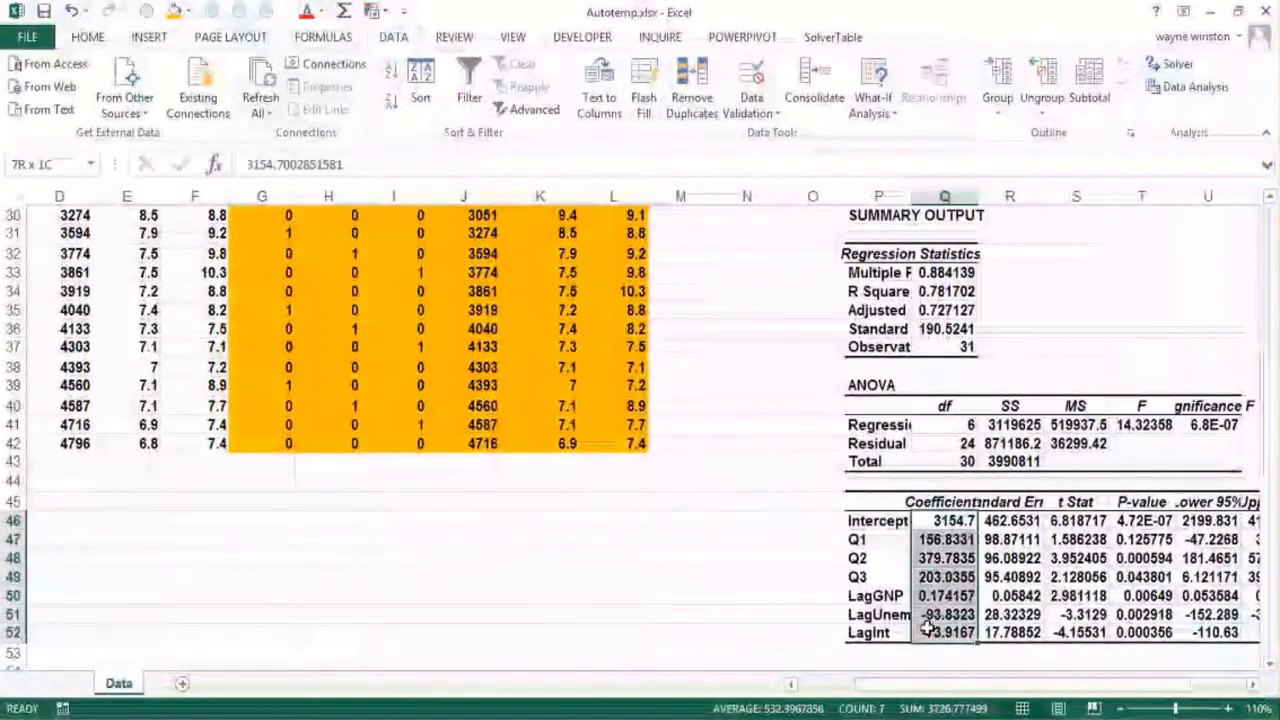
click(190, 12)
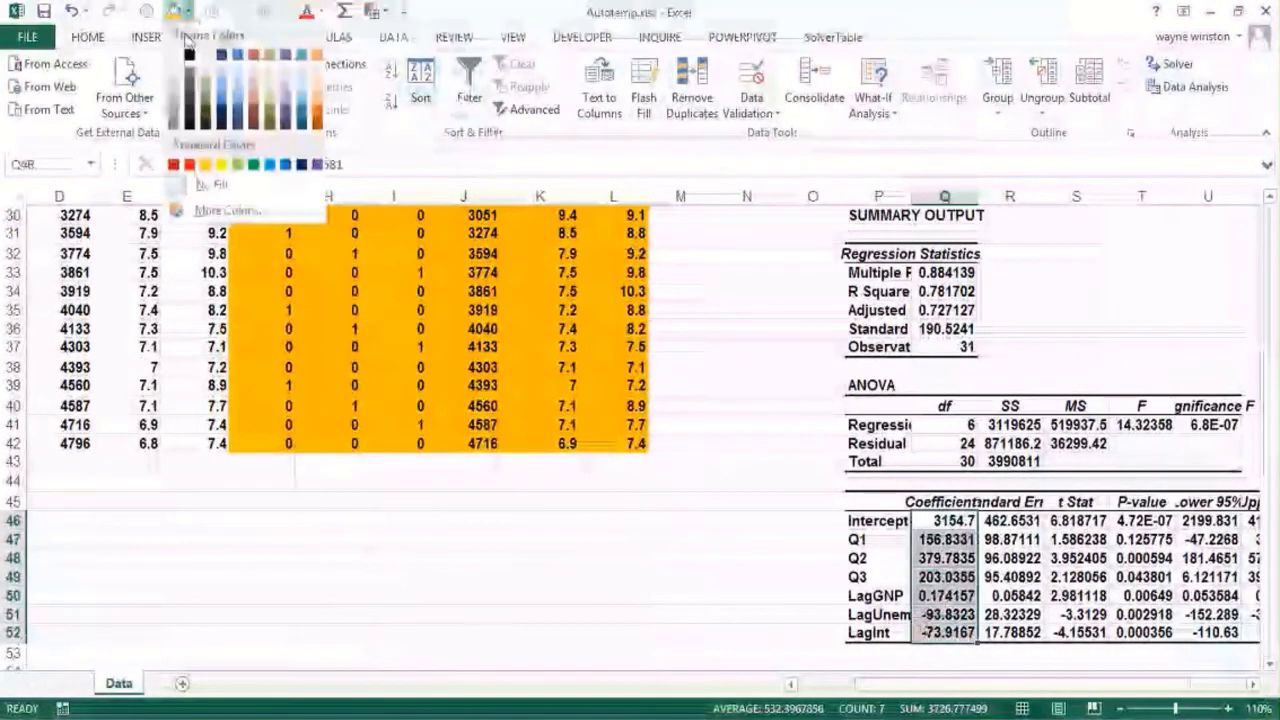
click(222, 174)
- Enter the label "Predicted sales in 000's" in cell G46
click(318, 520)
click(240, 517)
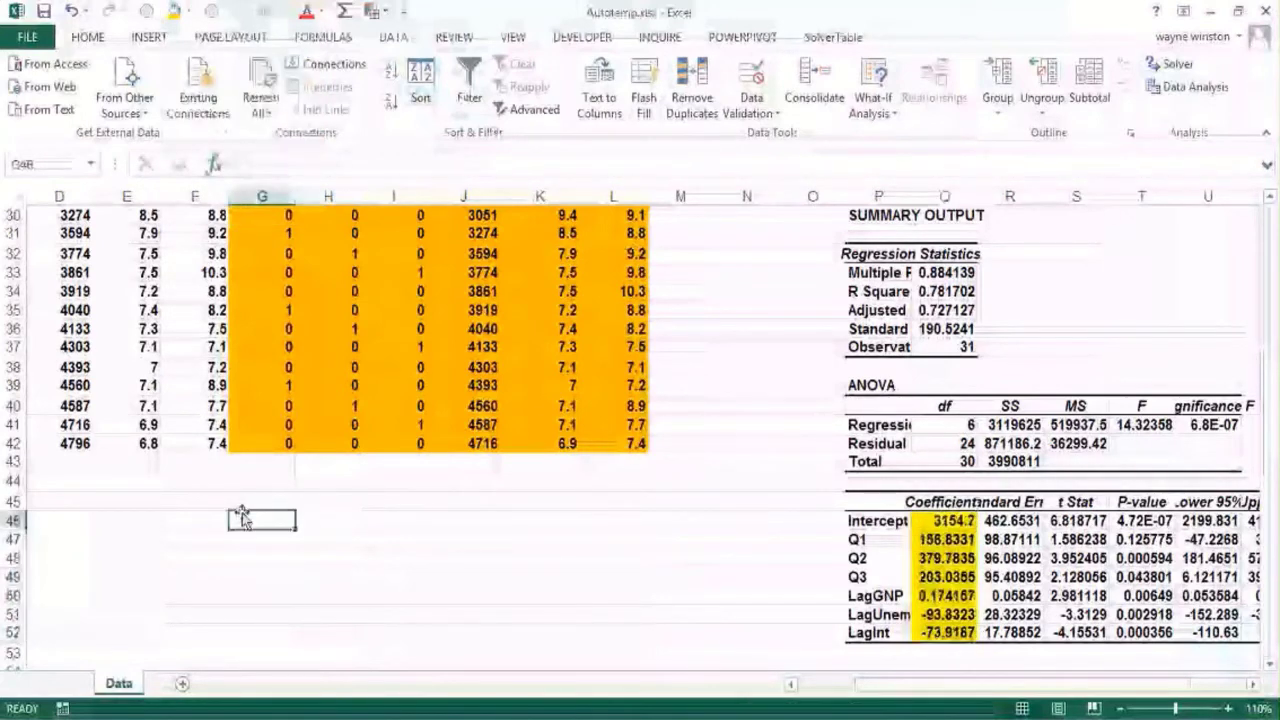
text(Predic)
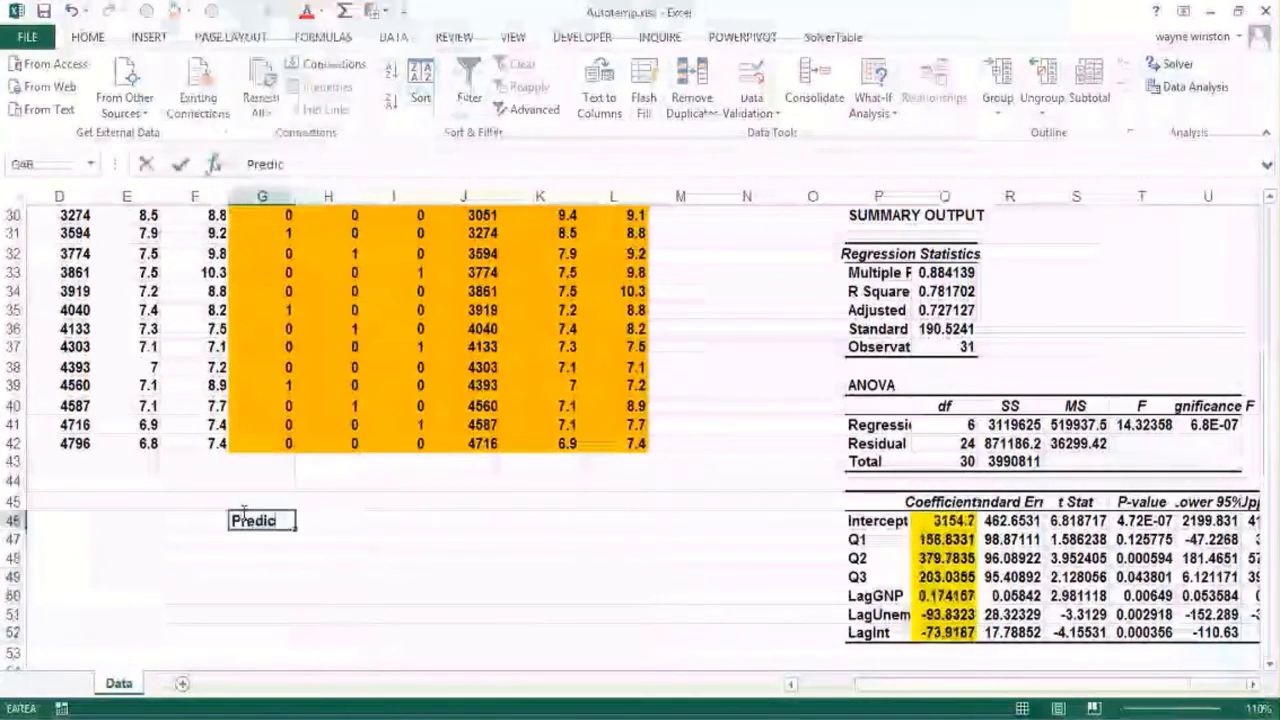
text(ted sales i)
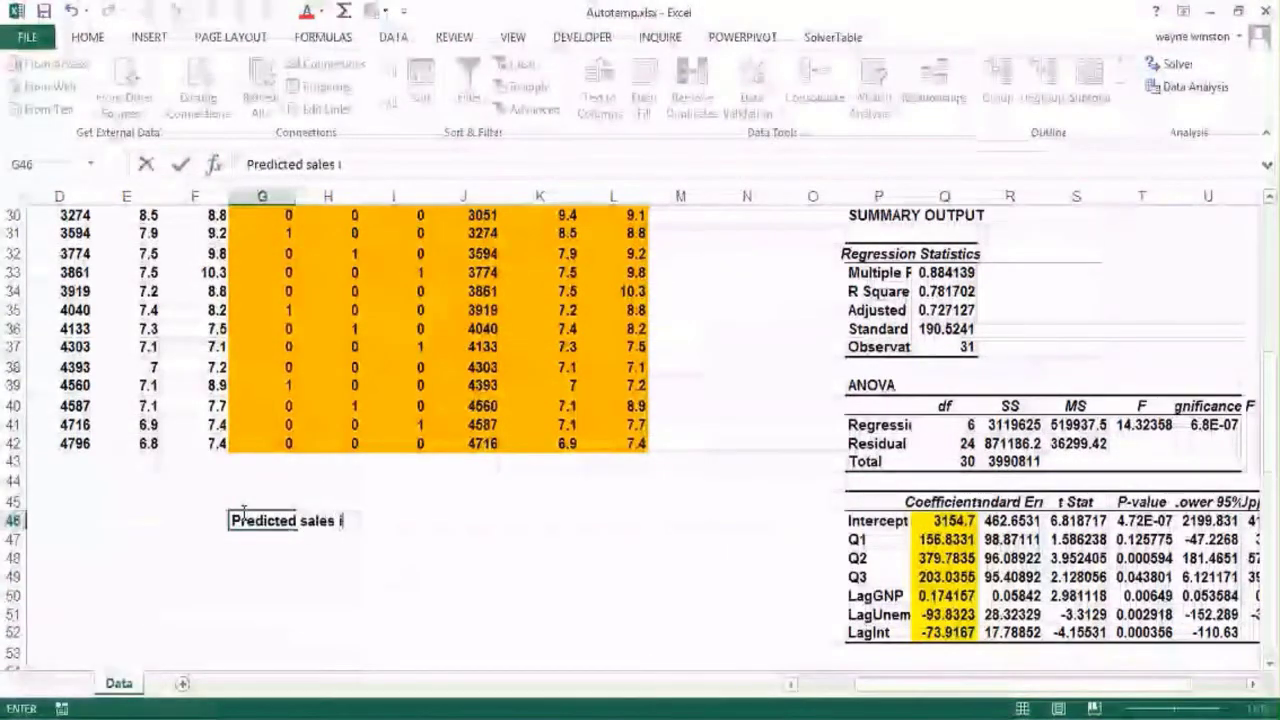
text(n 000's)
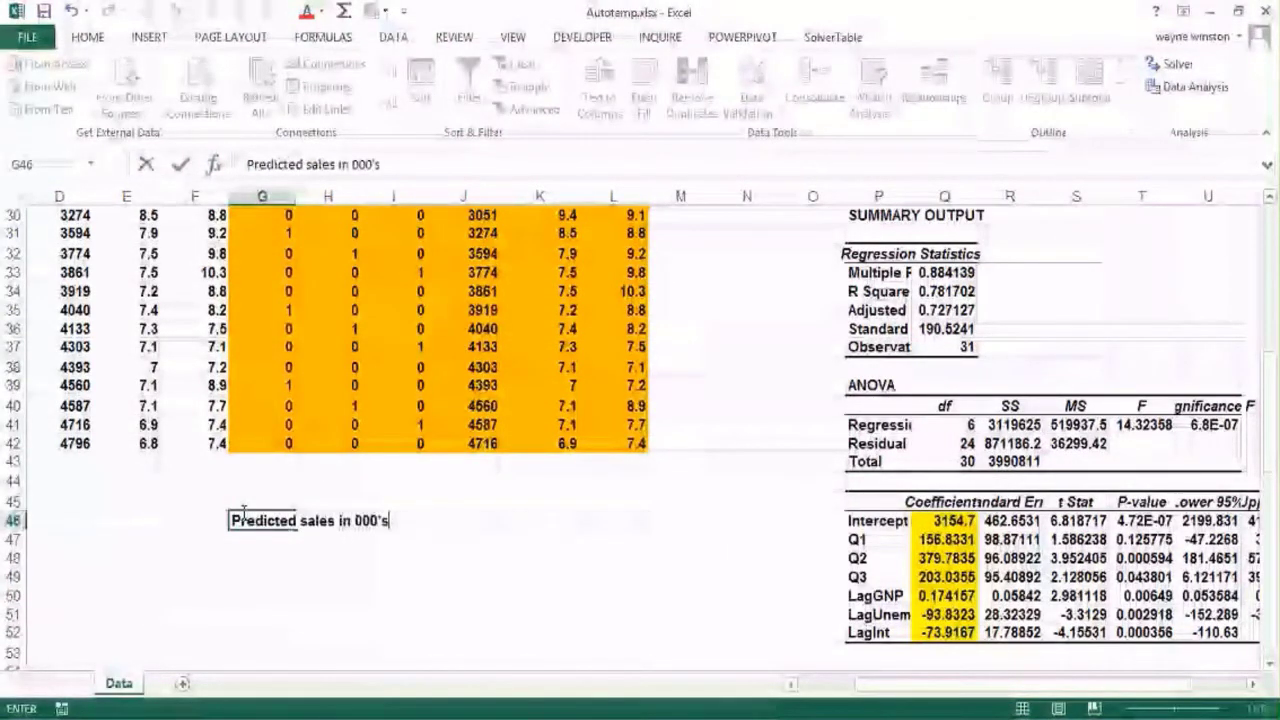
key(Return)
- Enter the prediction equation "3155+156.8Q1+380Q2+203Q3+.174LAGAGNP-.94LAGUN-74LAGINT" as text in cell G47
text(3155)
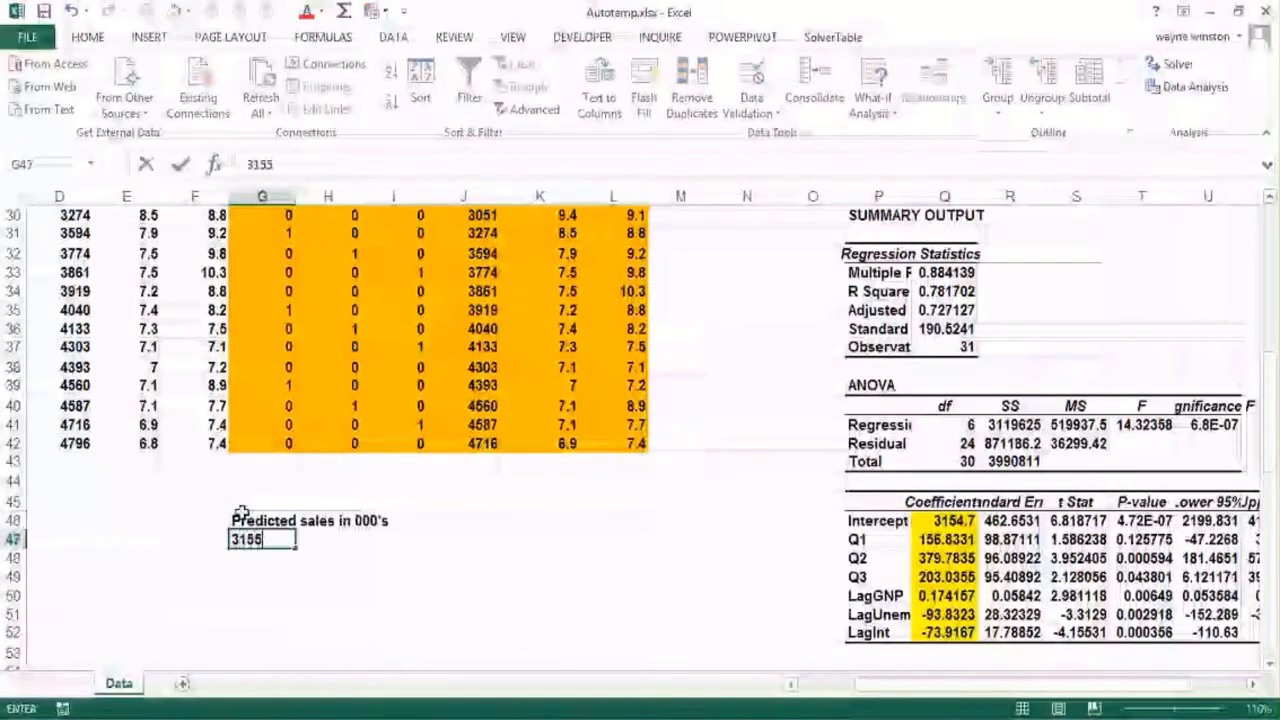
text(+156.8Q1)
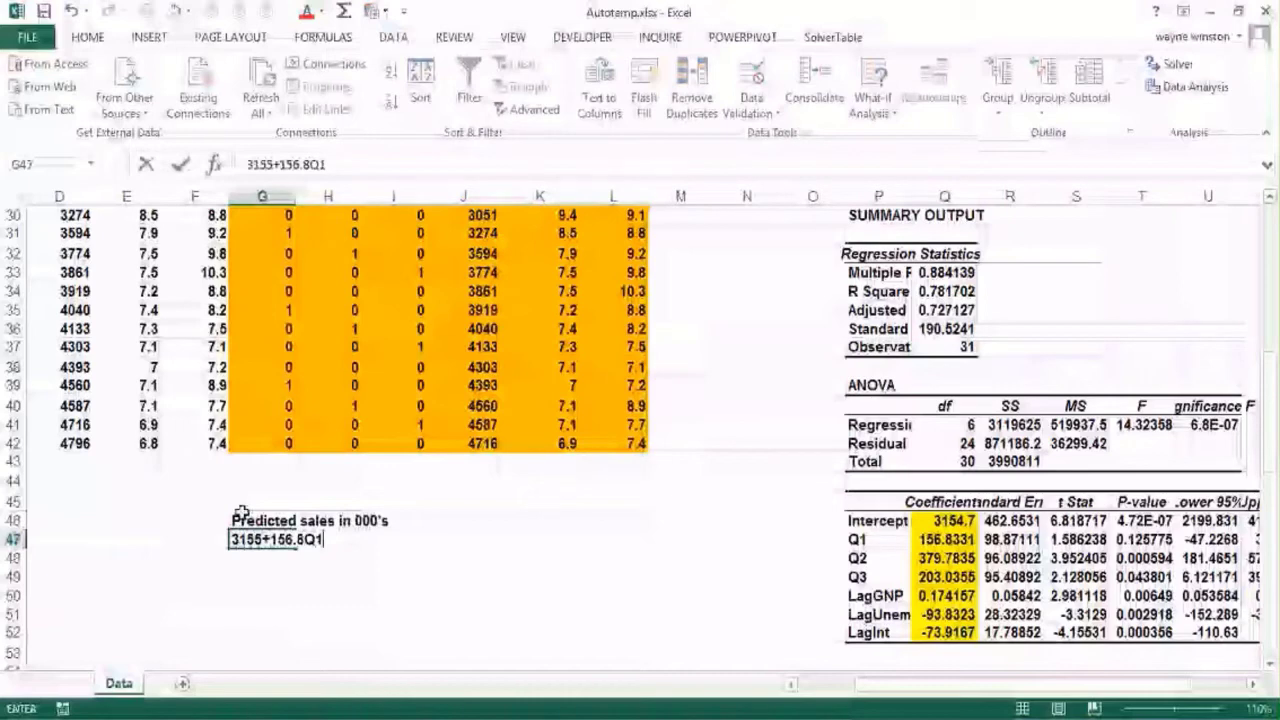
text(+380Q2)
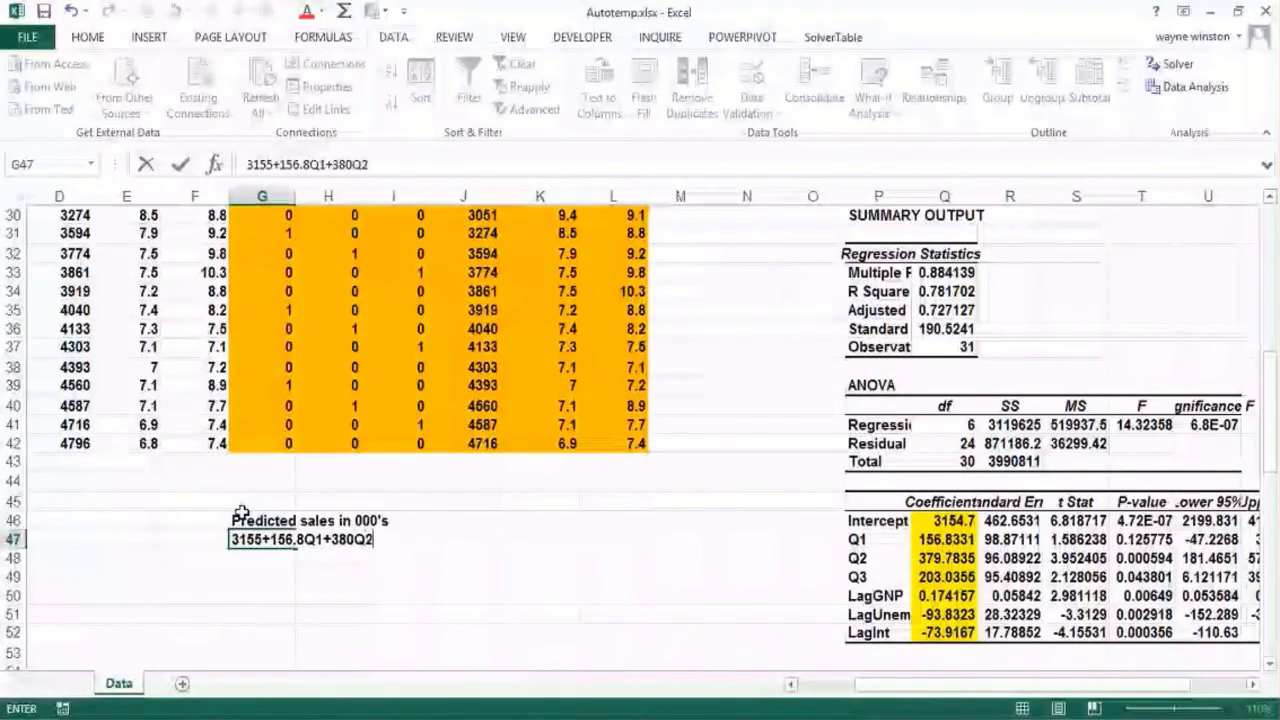
text(+203Q3)
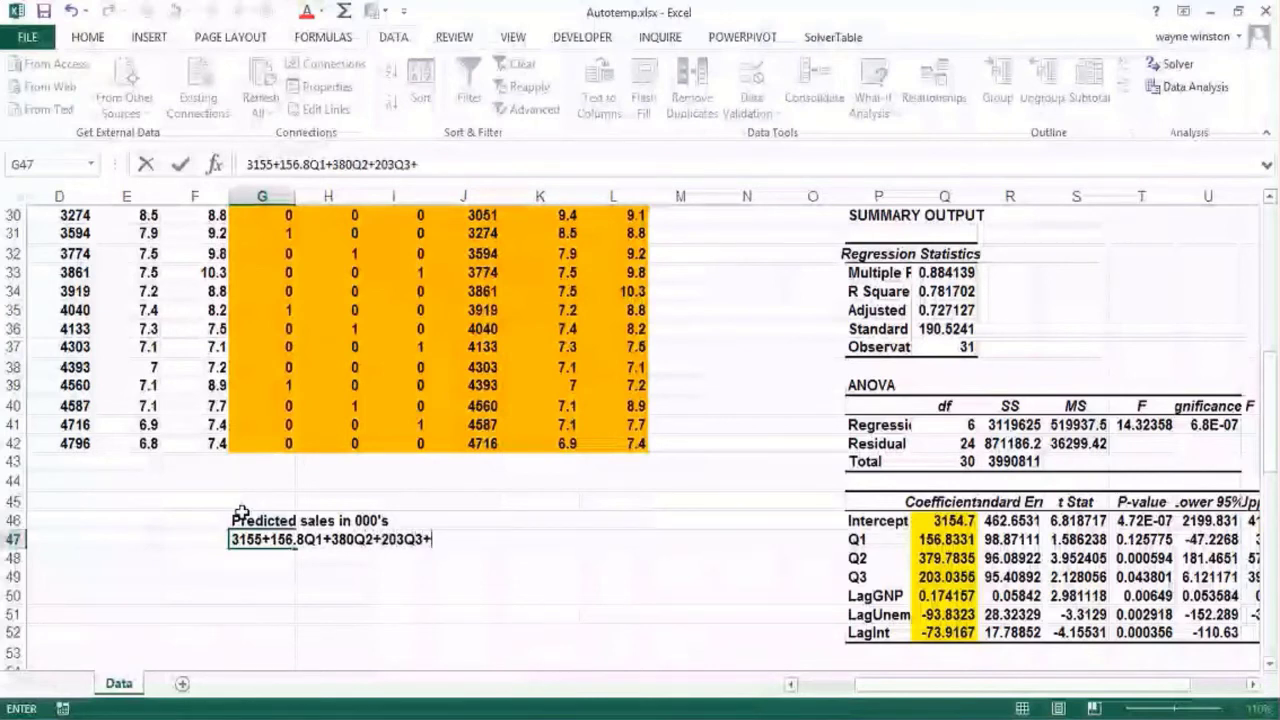
text(+.174LAGAGNP-.9)
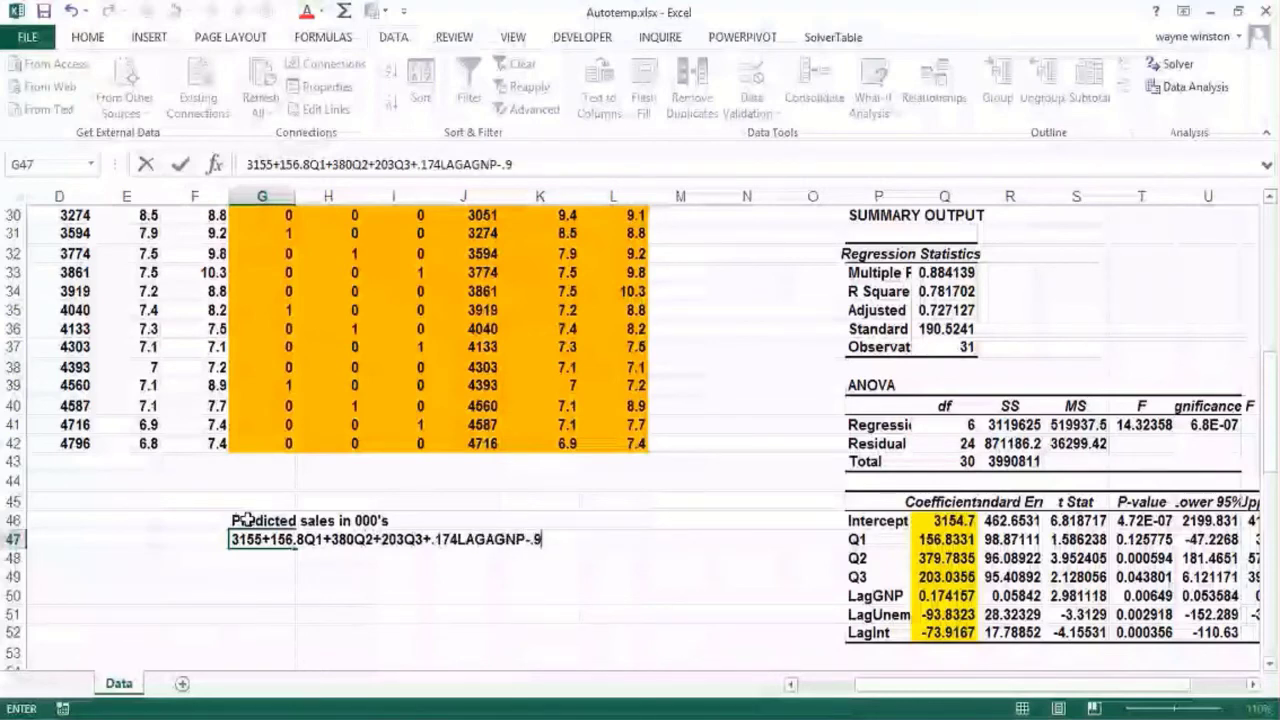
text(4LAGUN-74)
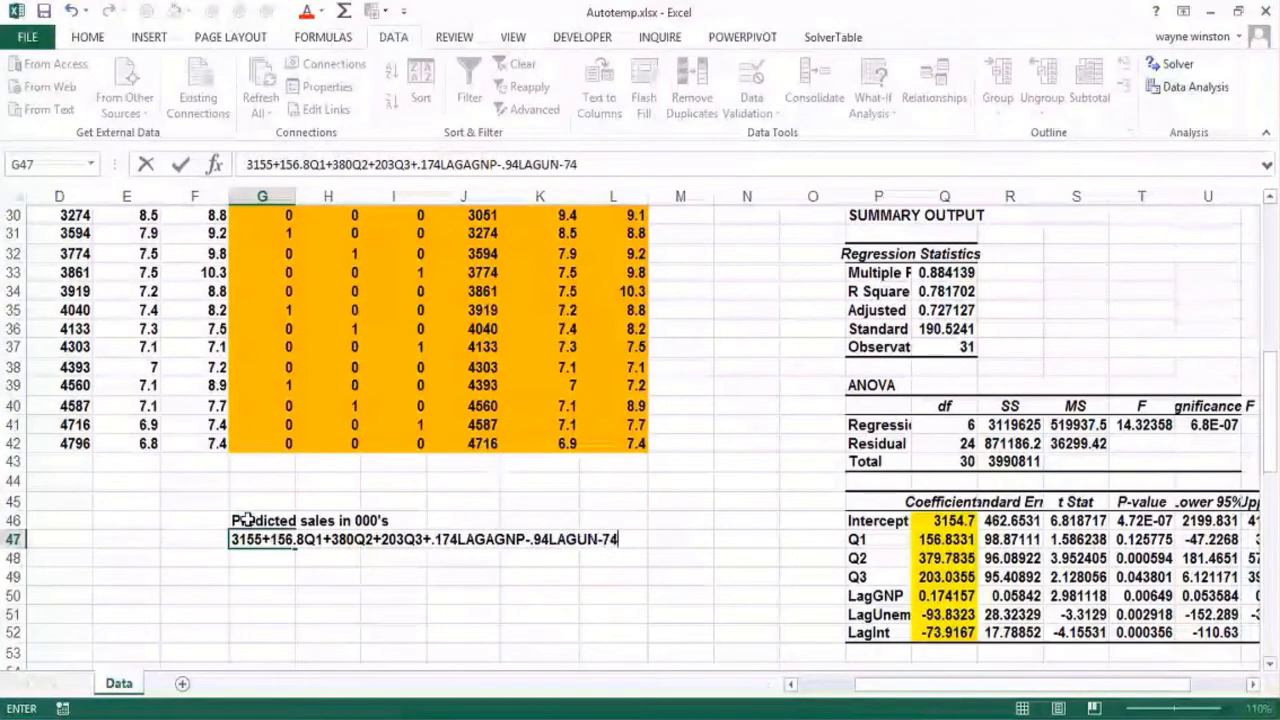
text(LAGINT)
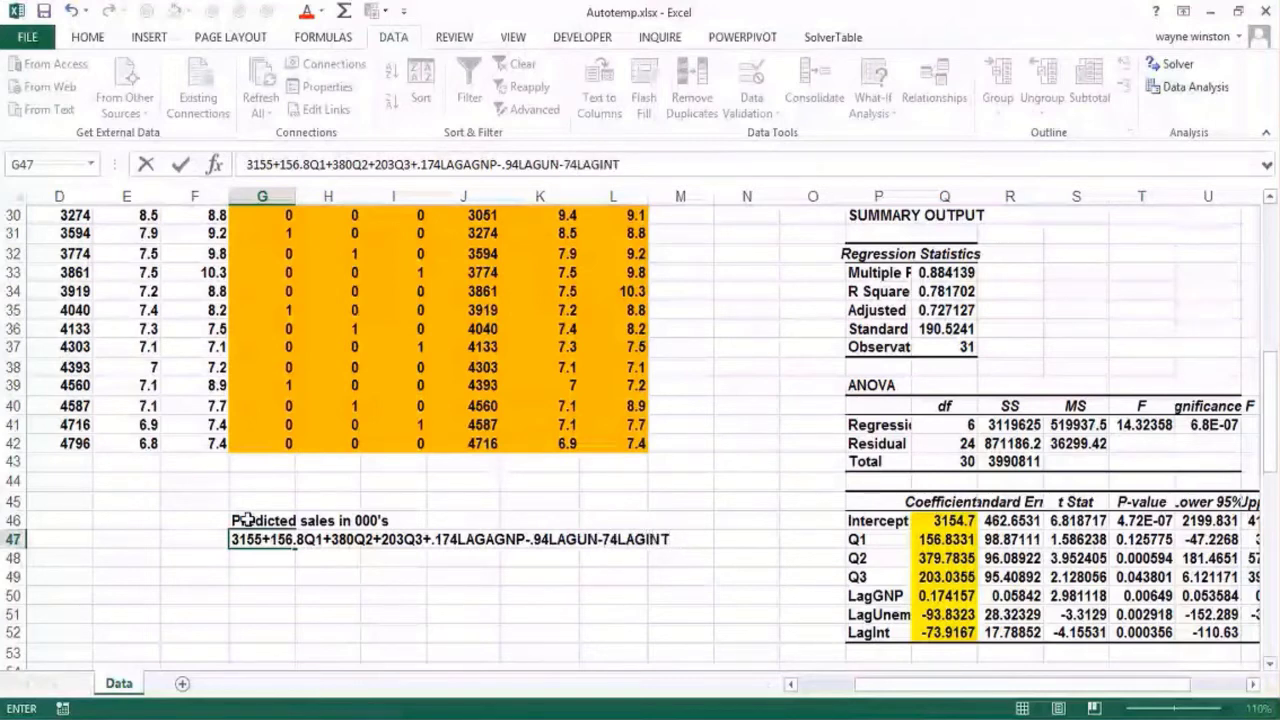
key(Return)
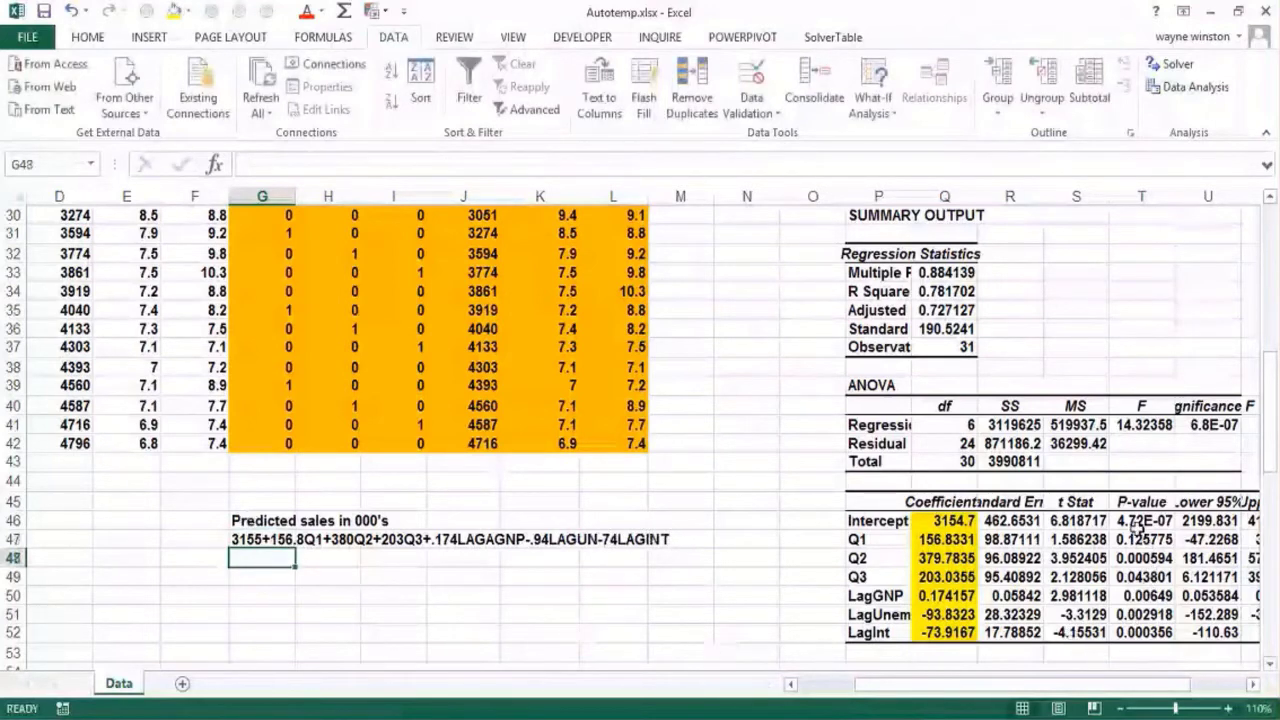
- Fill the p-values of Q2, Q3, LagGNP, LagUnemp and LagInt in T48:T52 with yellow
double_click(1130, 539)
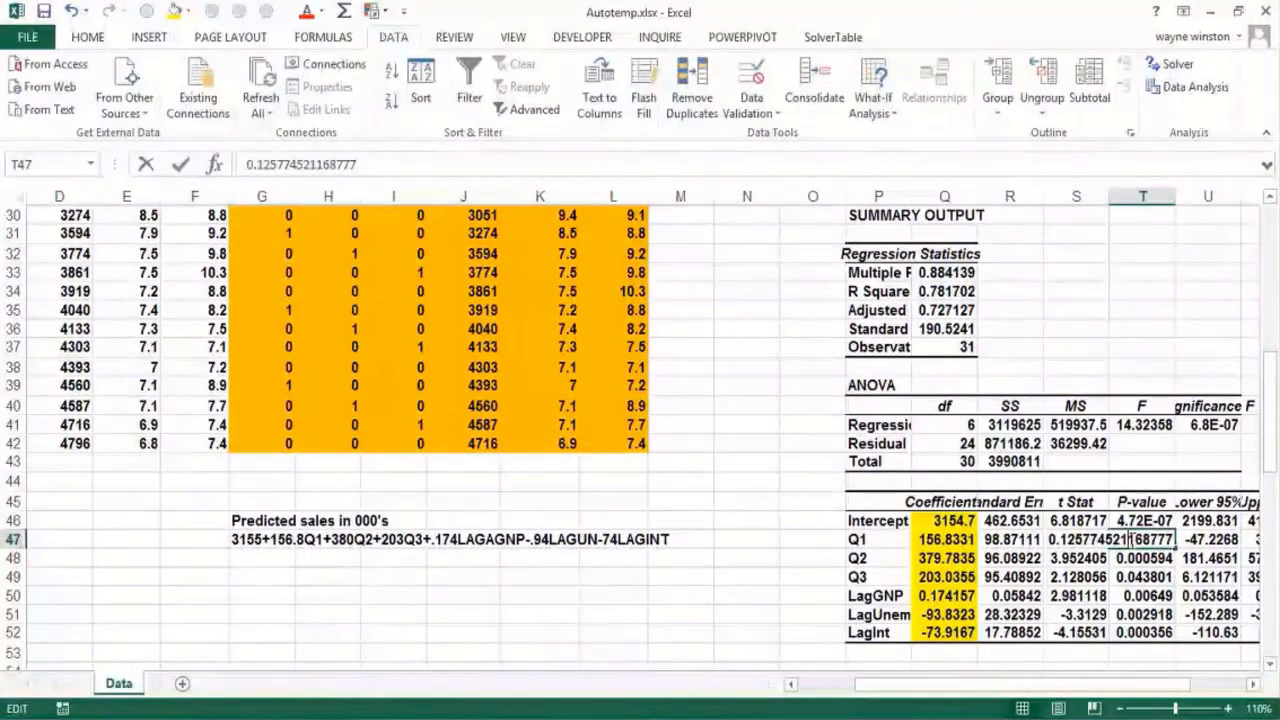
key(Escape)
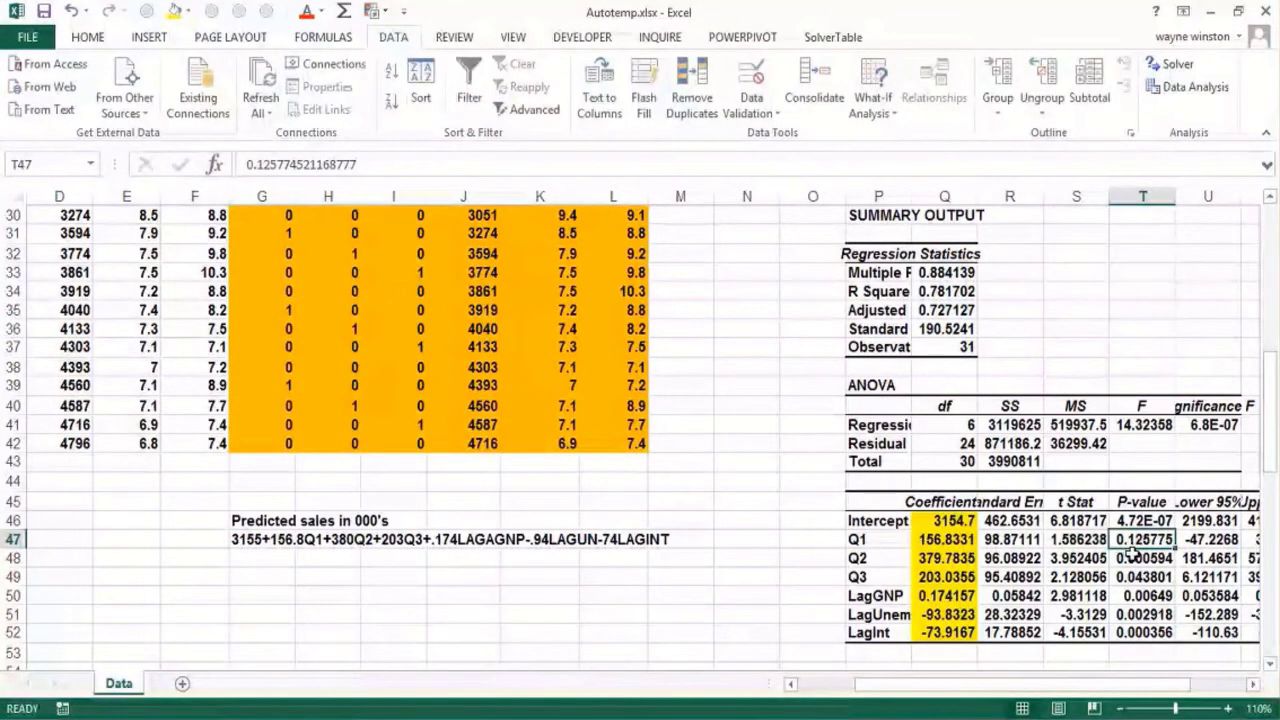
drag(1130, 556, 1130, 632)
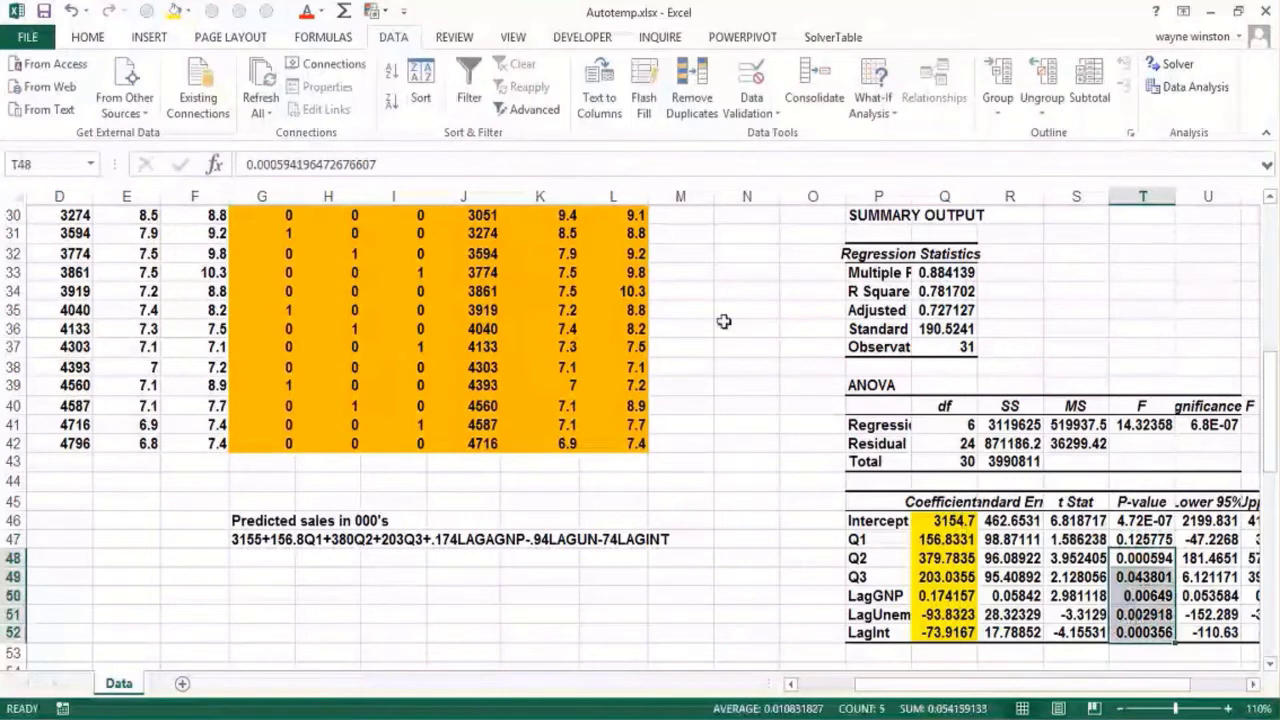
click(172, 10)
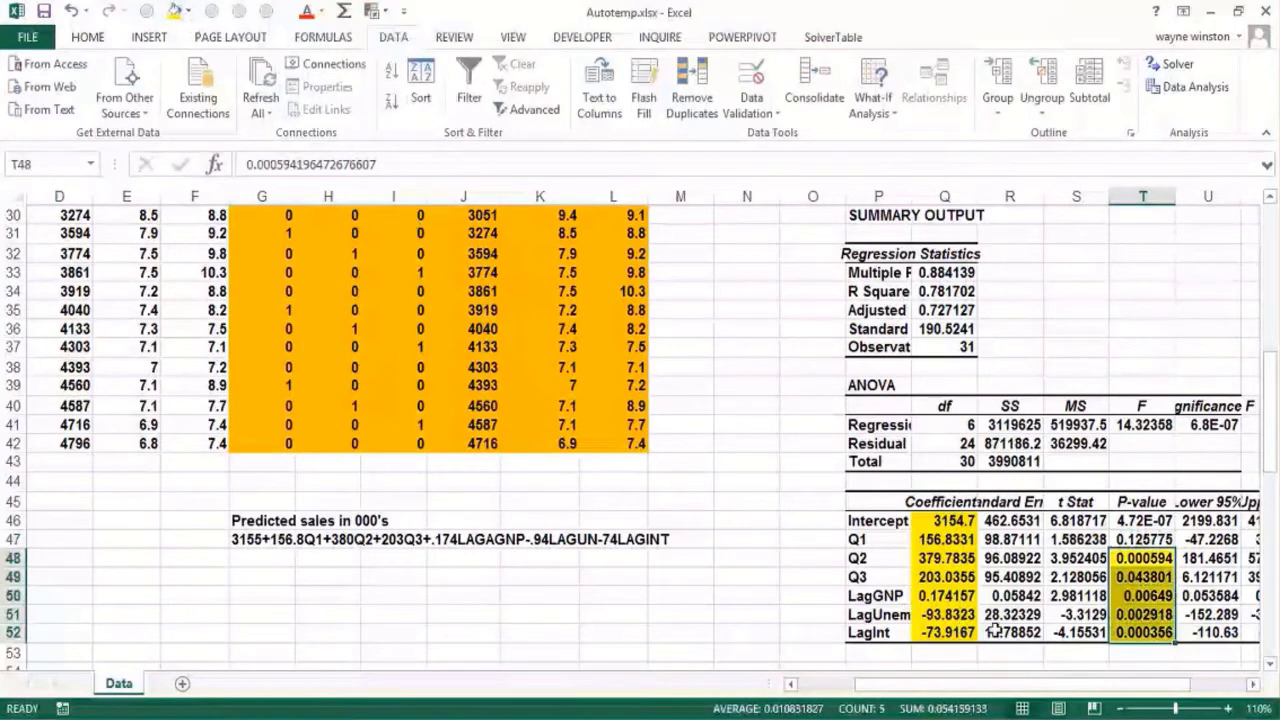
click(1140, 596)
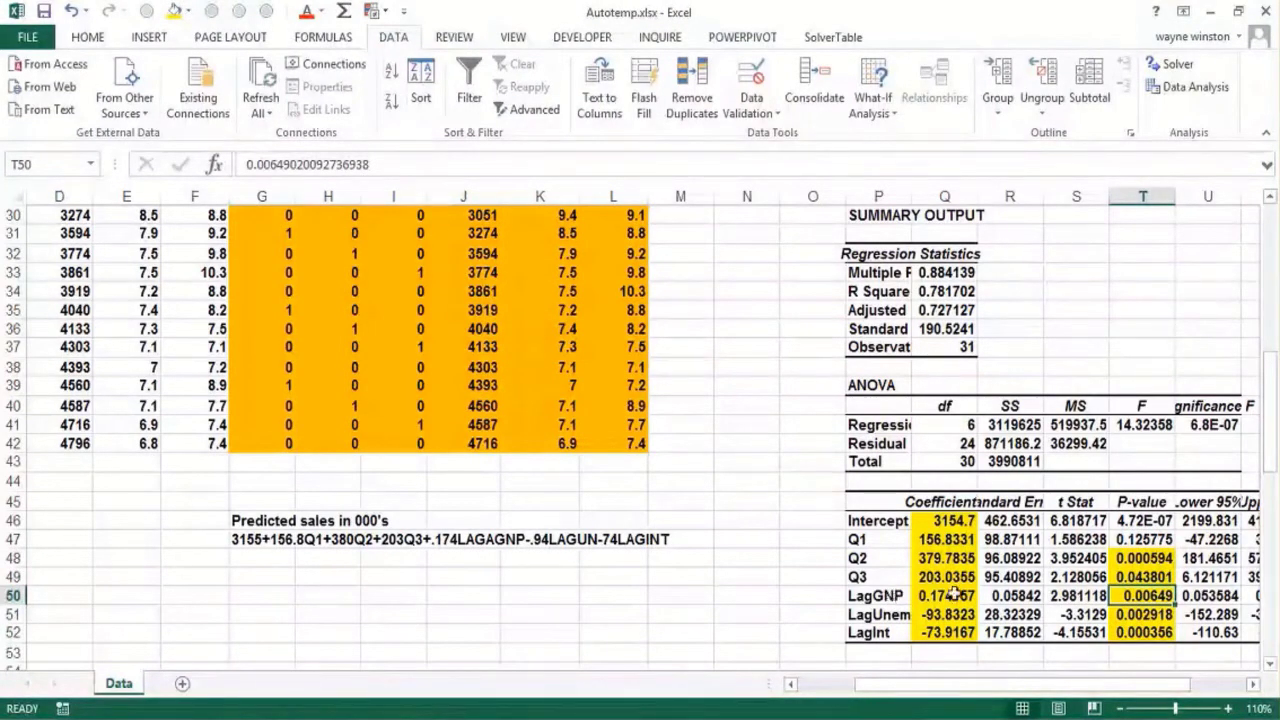
click(1142, 537)
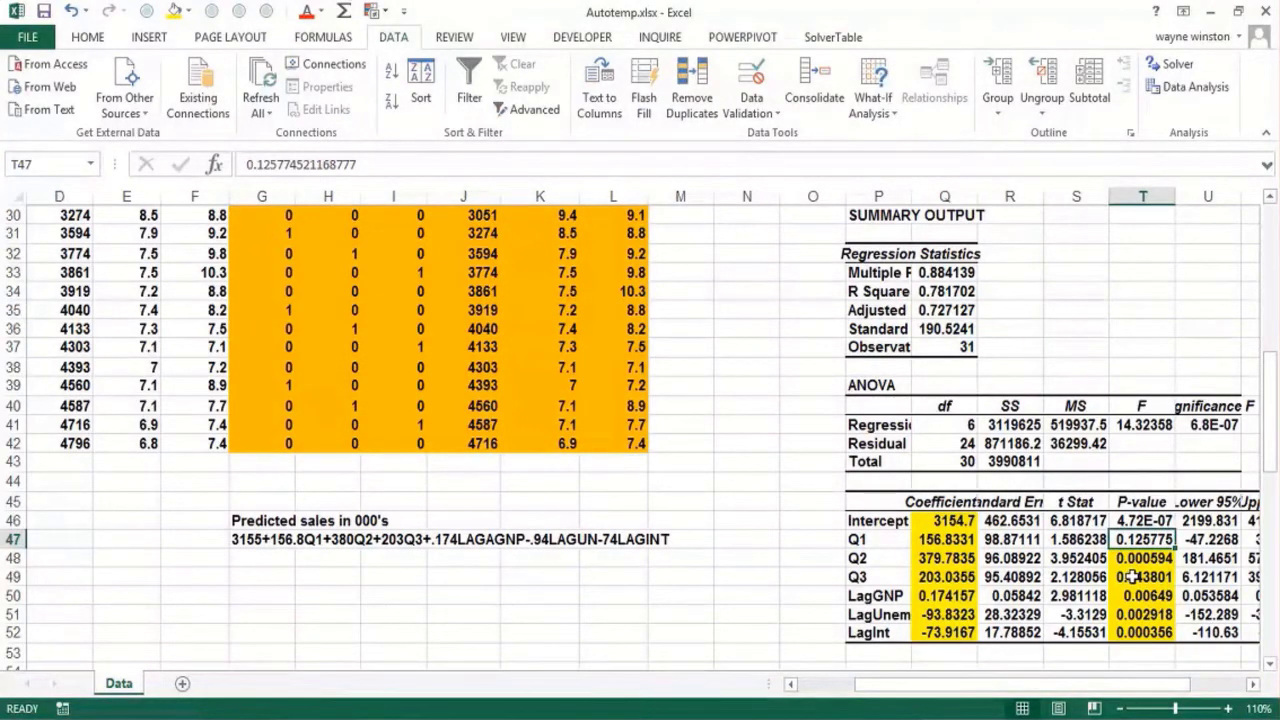
- Enter the heading "Dummy Independent variables" in cell M2, above the coupon question
key(Page_Up)
key(Page_Up)
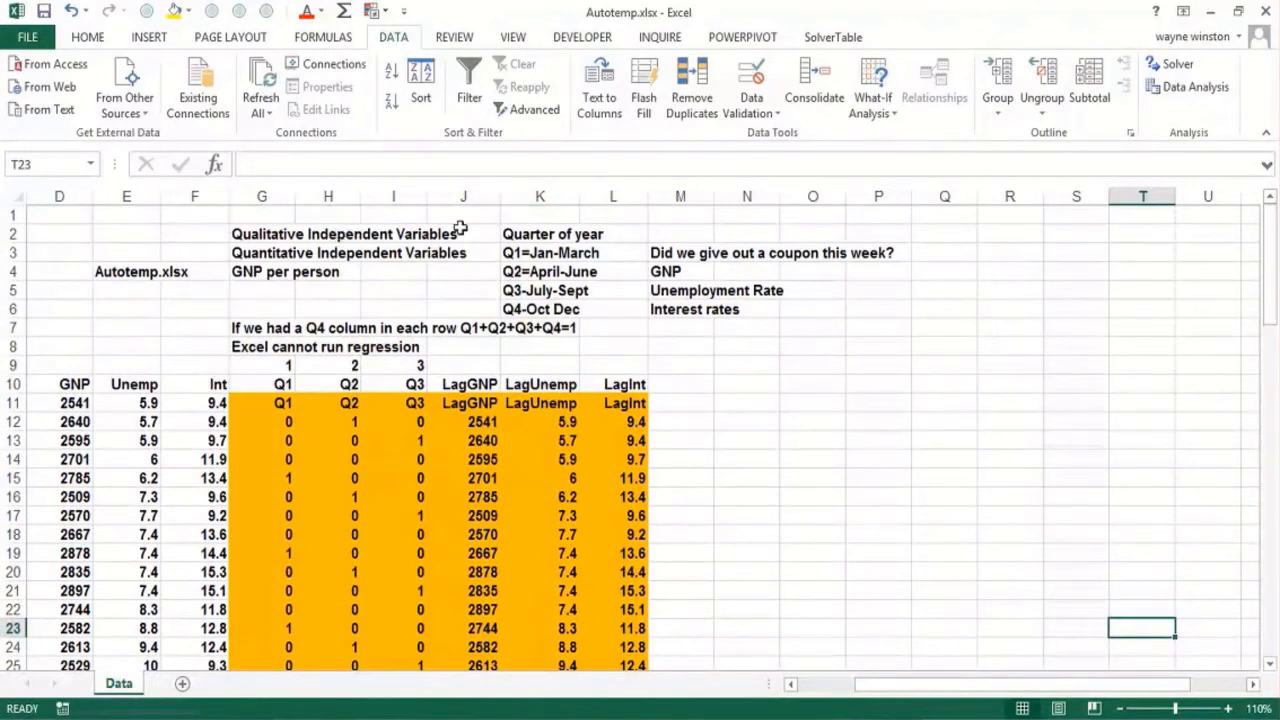
click(670, 235)
key(Down)
key(Down)
key(Down)
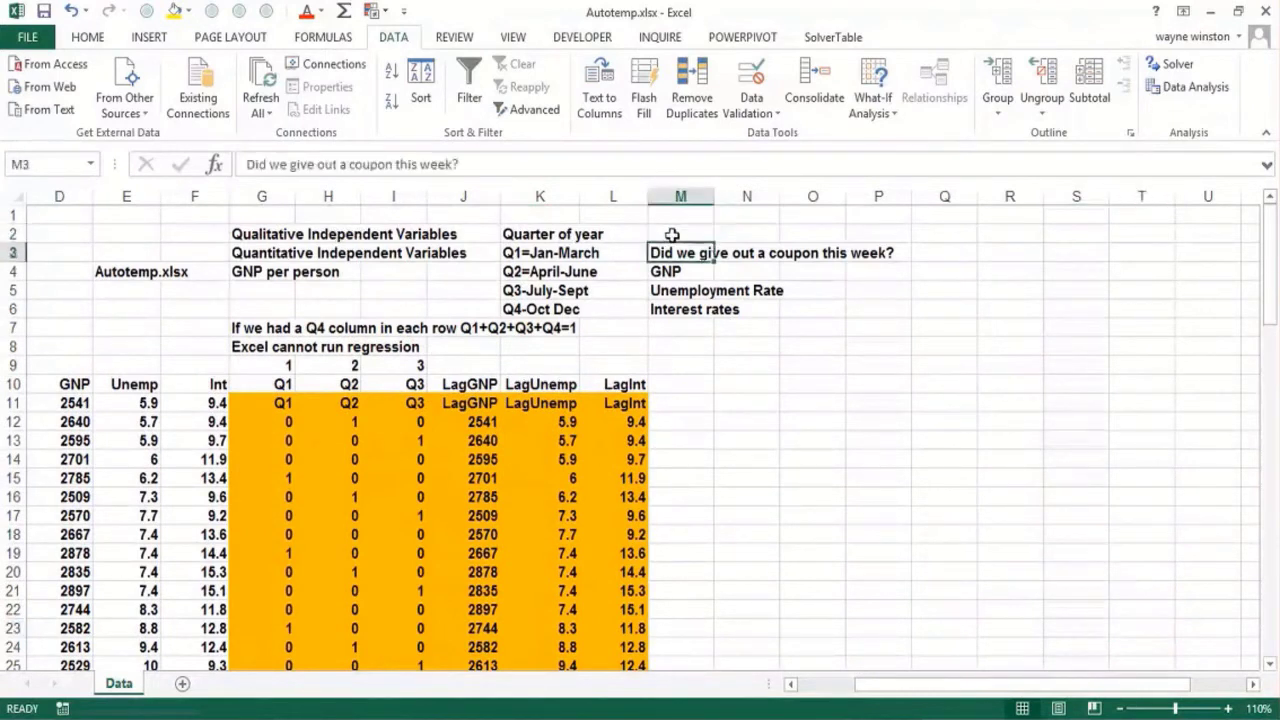
key(Up)
key(Up)
key(Up)
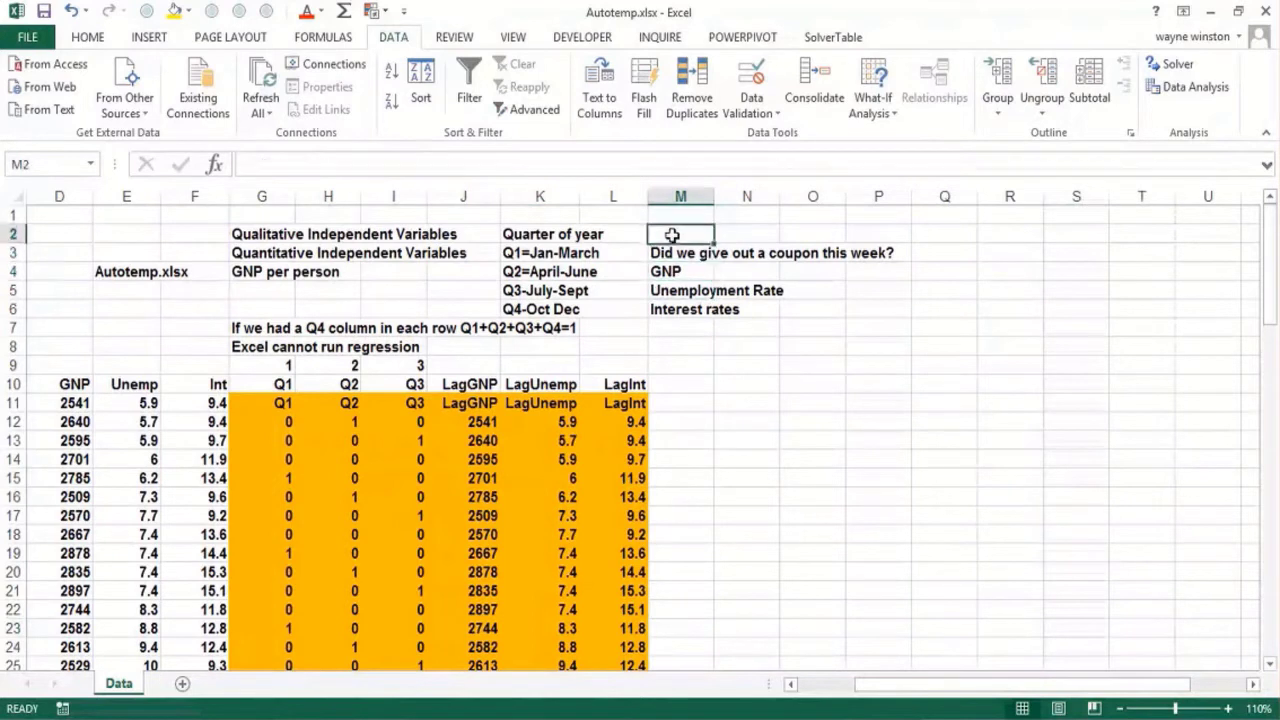
text(Dummy)
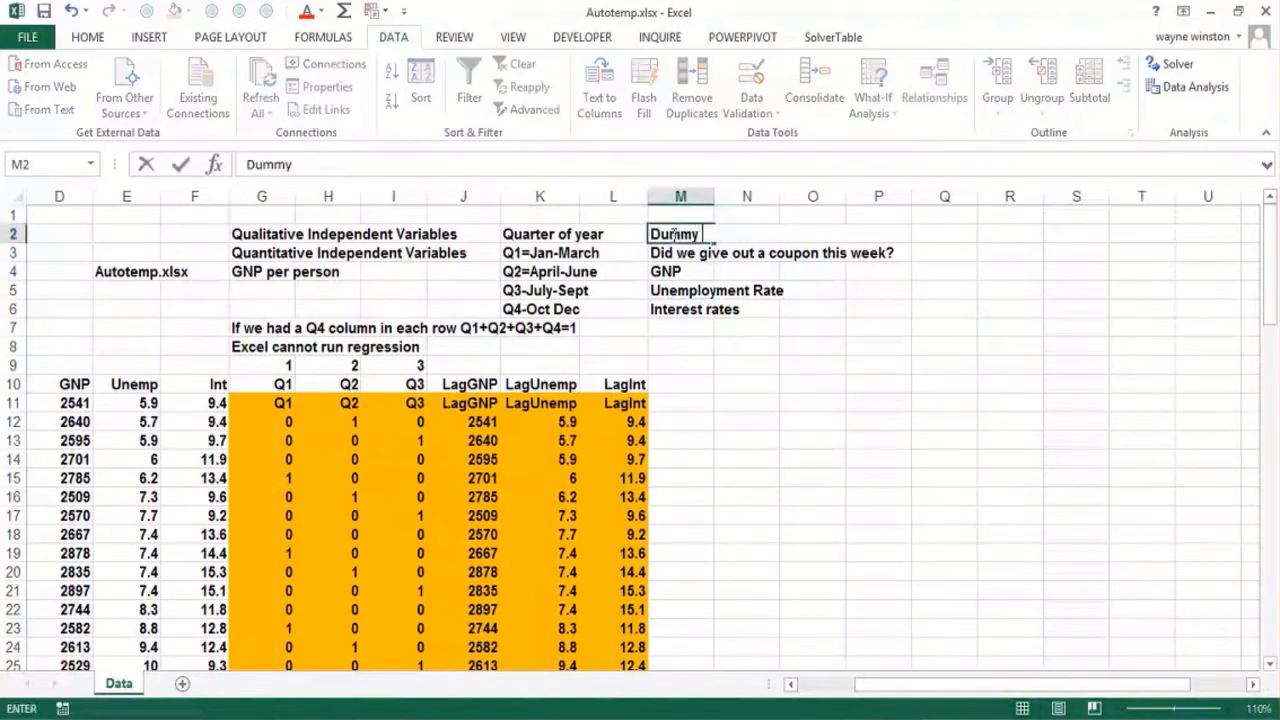
text( Independent)
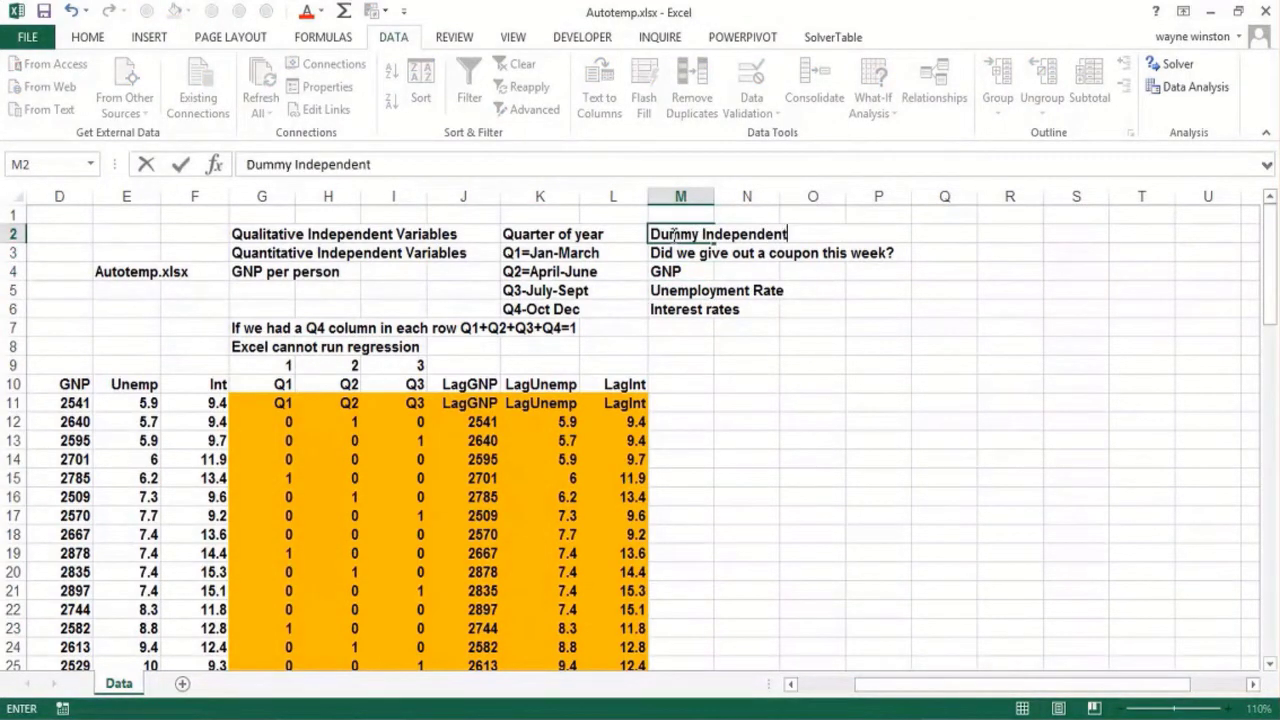
text( variables)
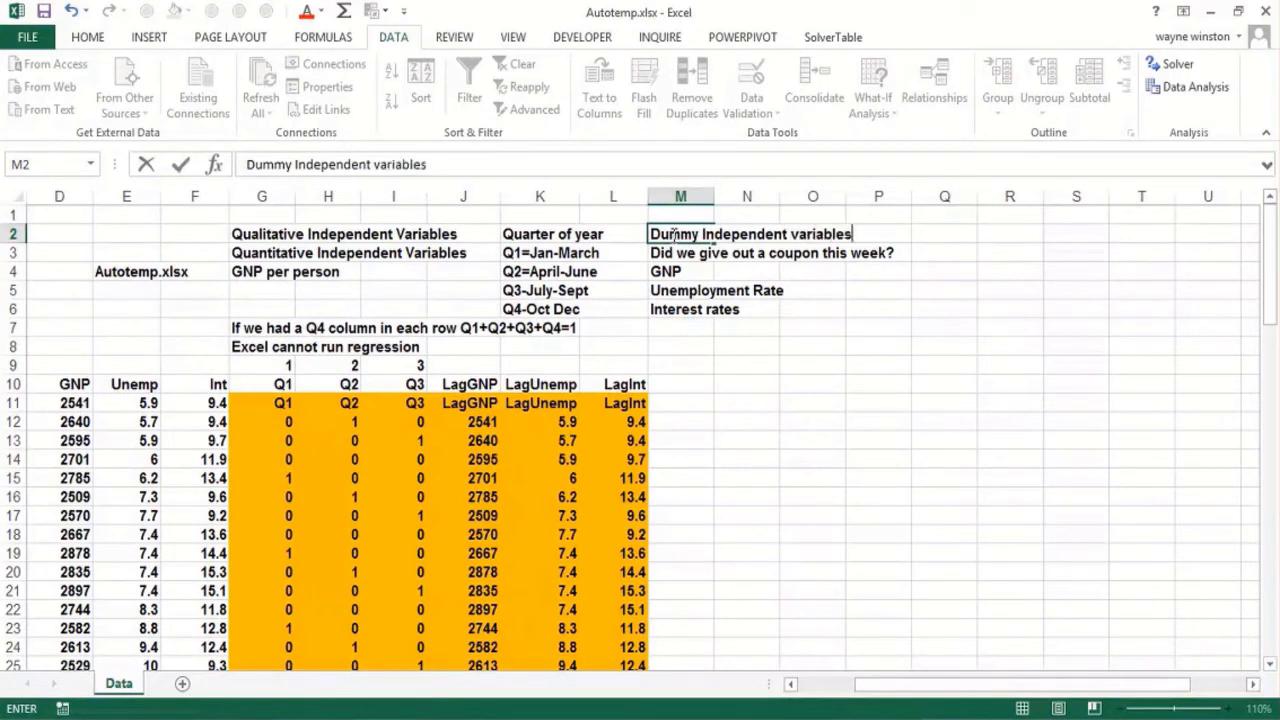
key(ctrl+Return)
- Enter the alternative term "Indicator independent variables" in cell M1
key(Up)
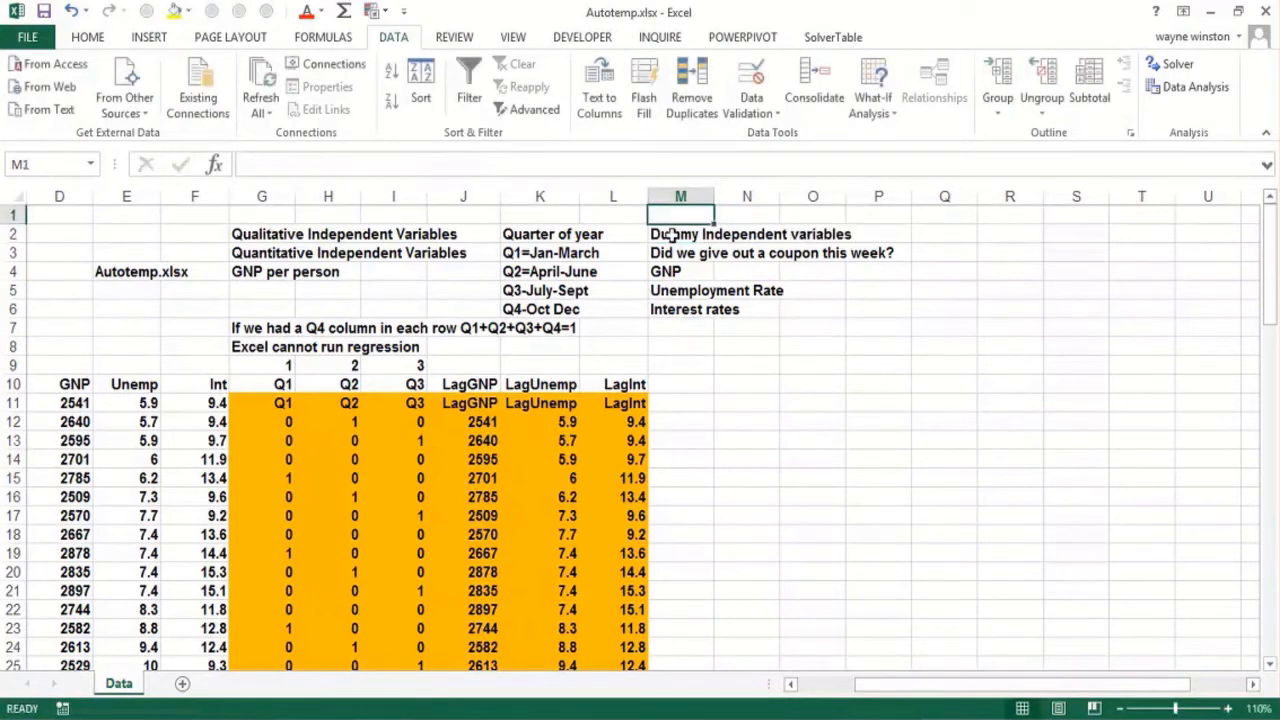
text(Indica)
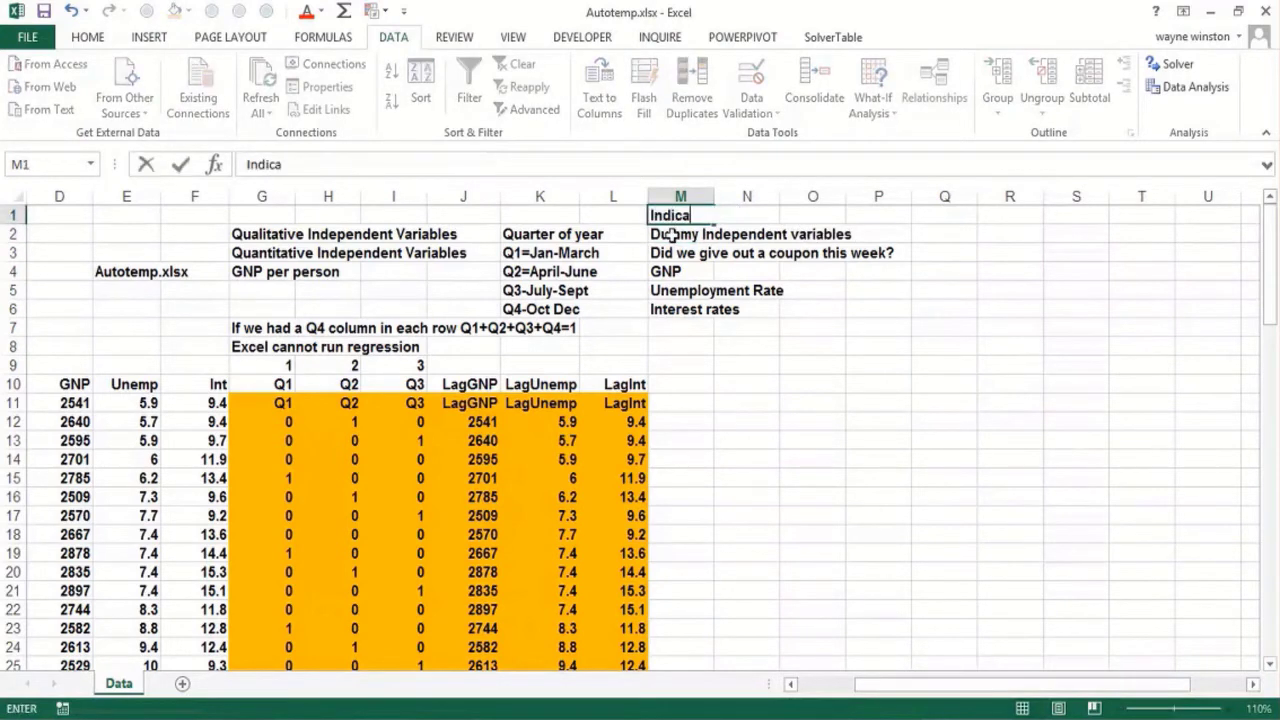
text(tor indep)
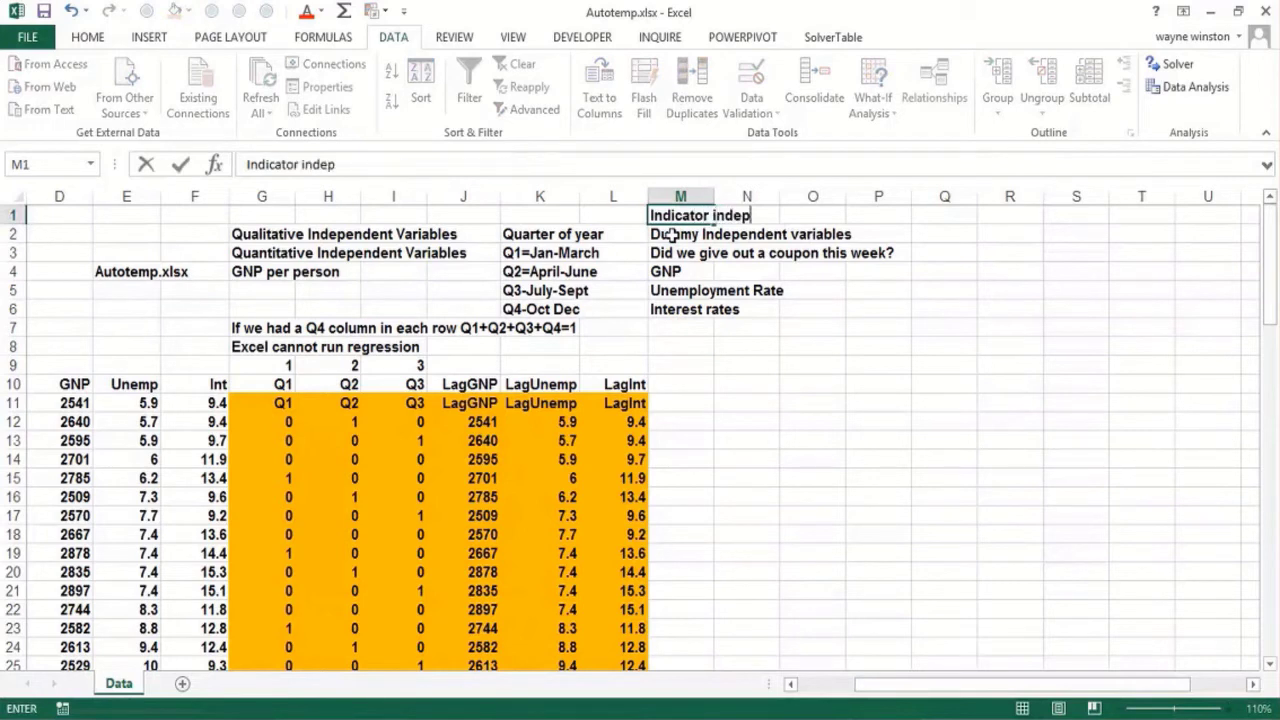
text(endent v)
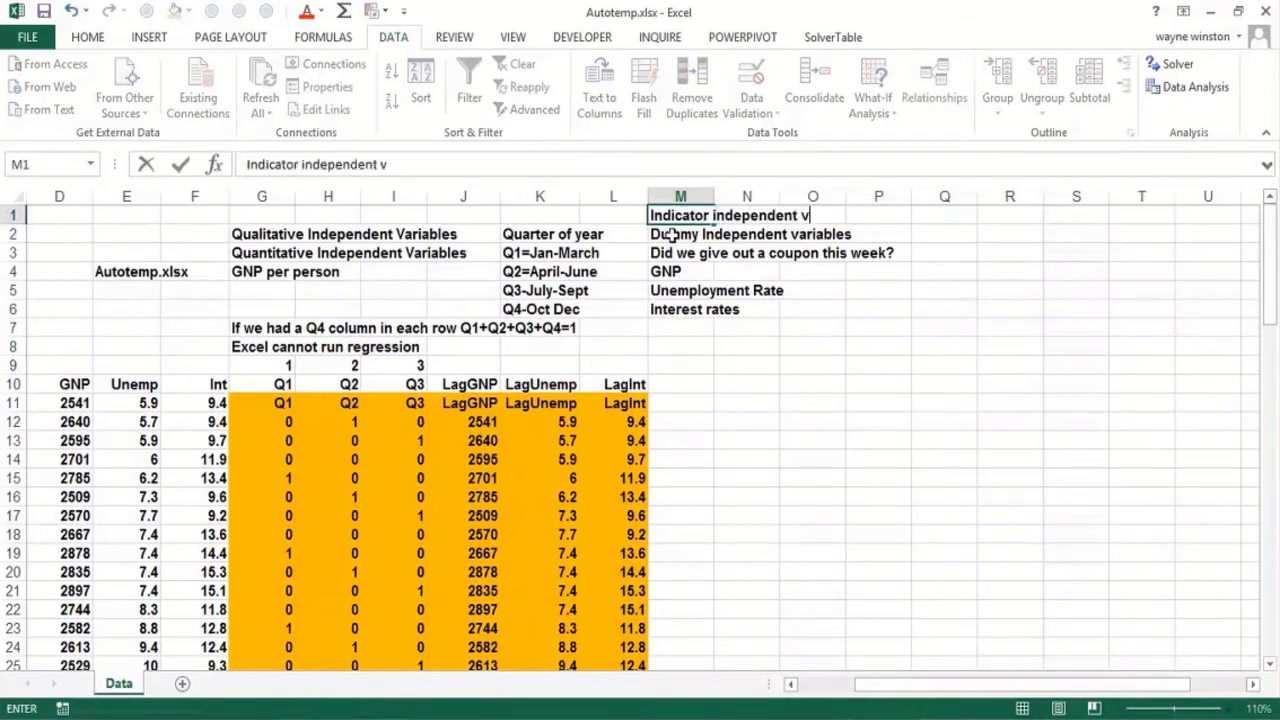
text(ariables)
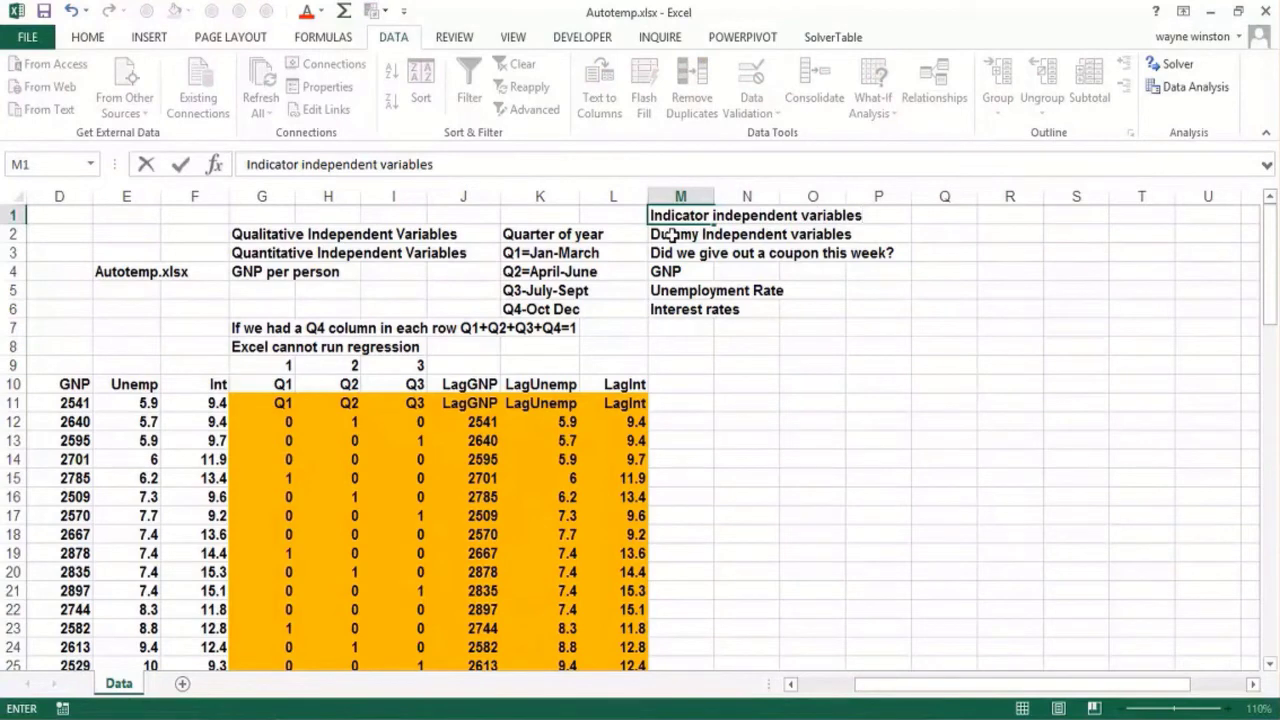
key(Return)
- Enter the note "Rsq=78%" in cell G49, below the prediction equation
scroll(672, 235, down, 16)
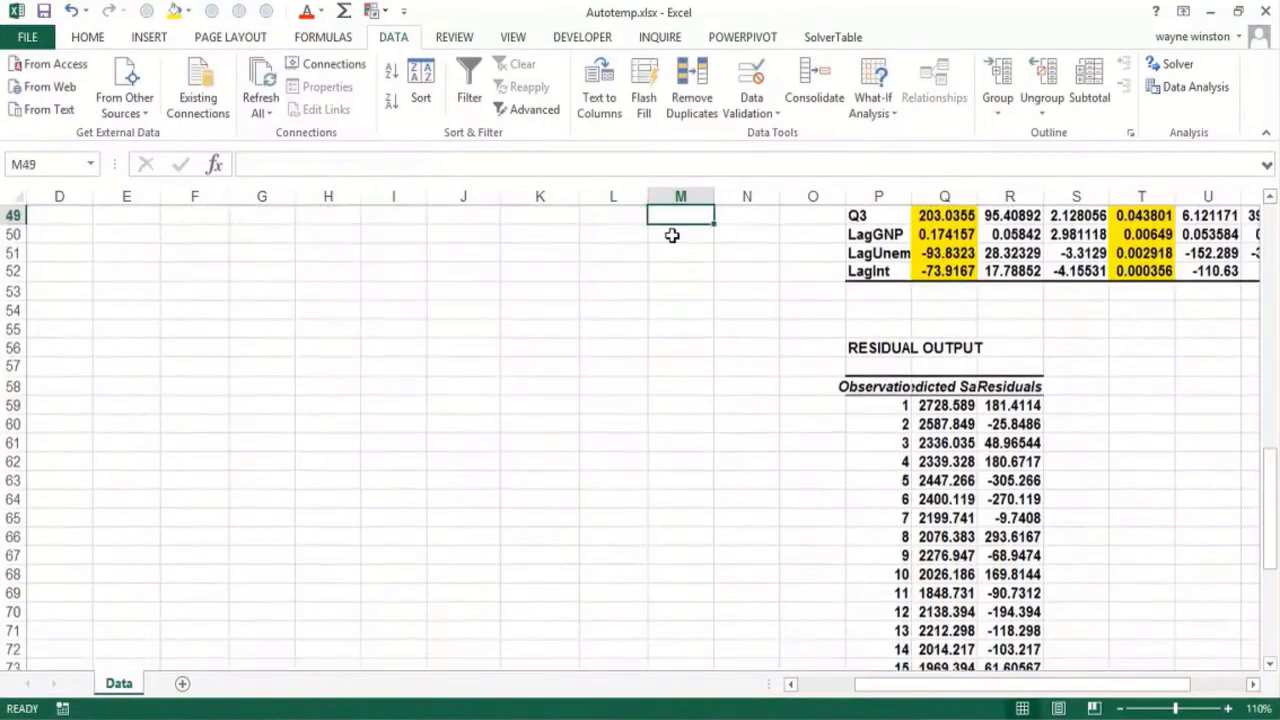
scroll(672, 235, up, 2)
scroll(672, 235, up, 6)
key(Down)
key(Down)
key(Down)
key(Down)
key(Down)
key(Down)
key(Down)
key(Down)
key(Down)
key(Down)
key(Down)
key(Down)
key(Down)
key(Down)
key(Down)
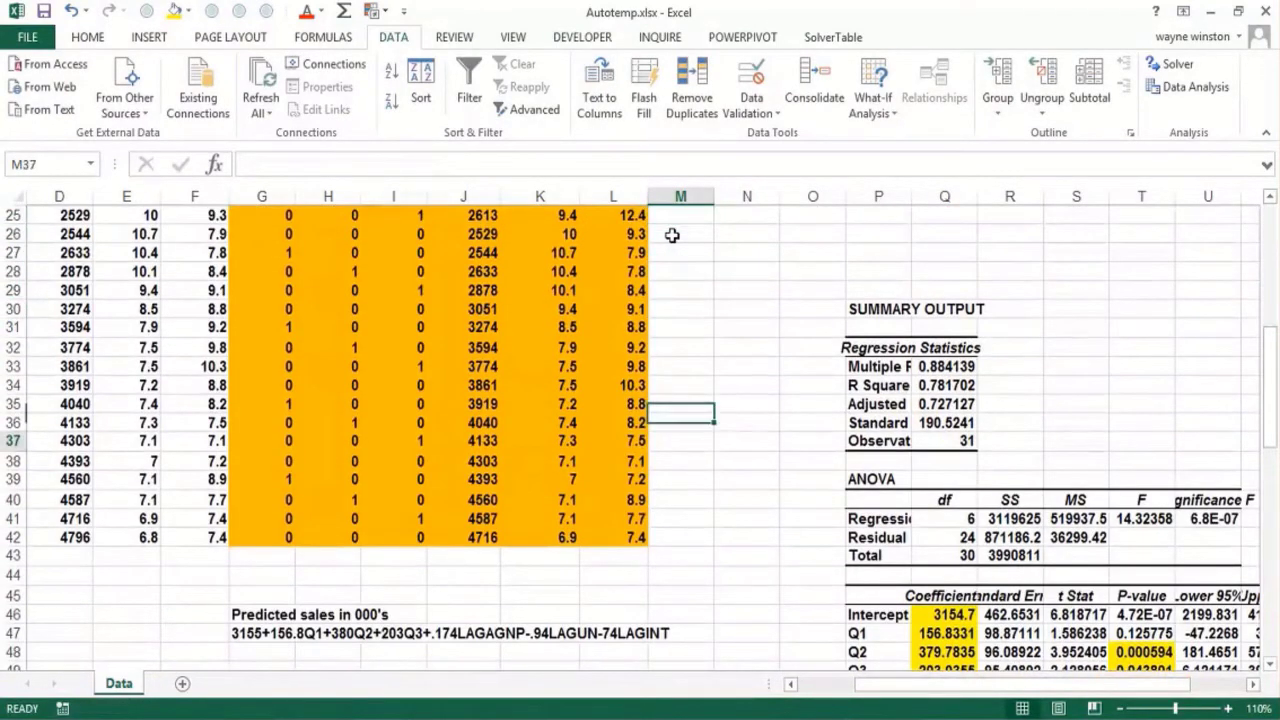
key(Down)
key(Down)
key(Down)
key(Down)
key(Down)
key(Down)
key(Down)
key(Down)
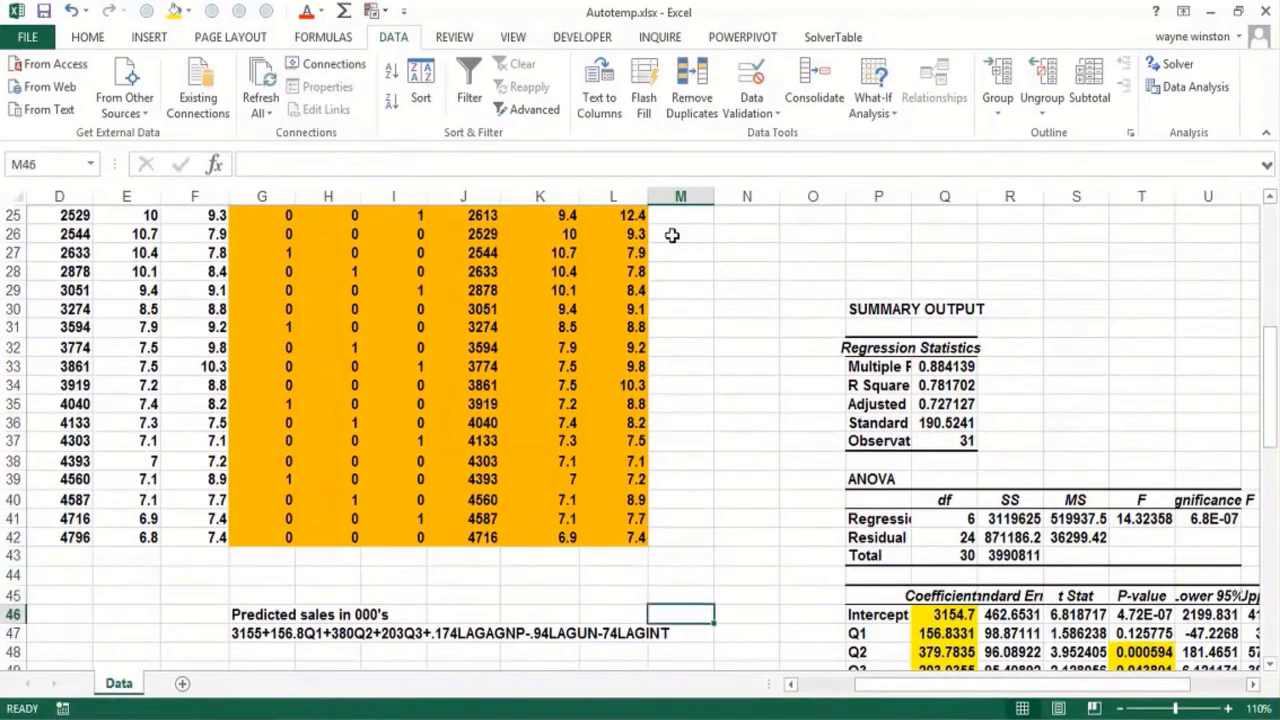
key(Down)
key(Down)
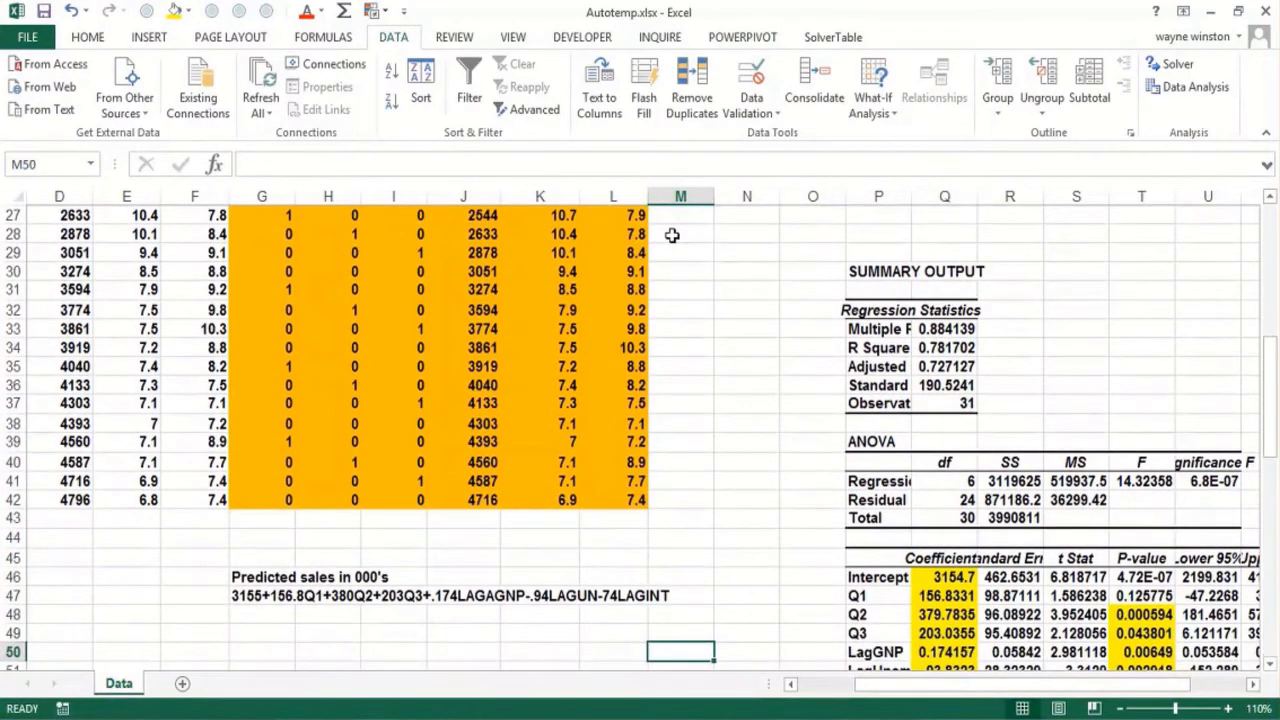
key(Down)
key(Up)
key(Up)
key(Left)
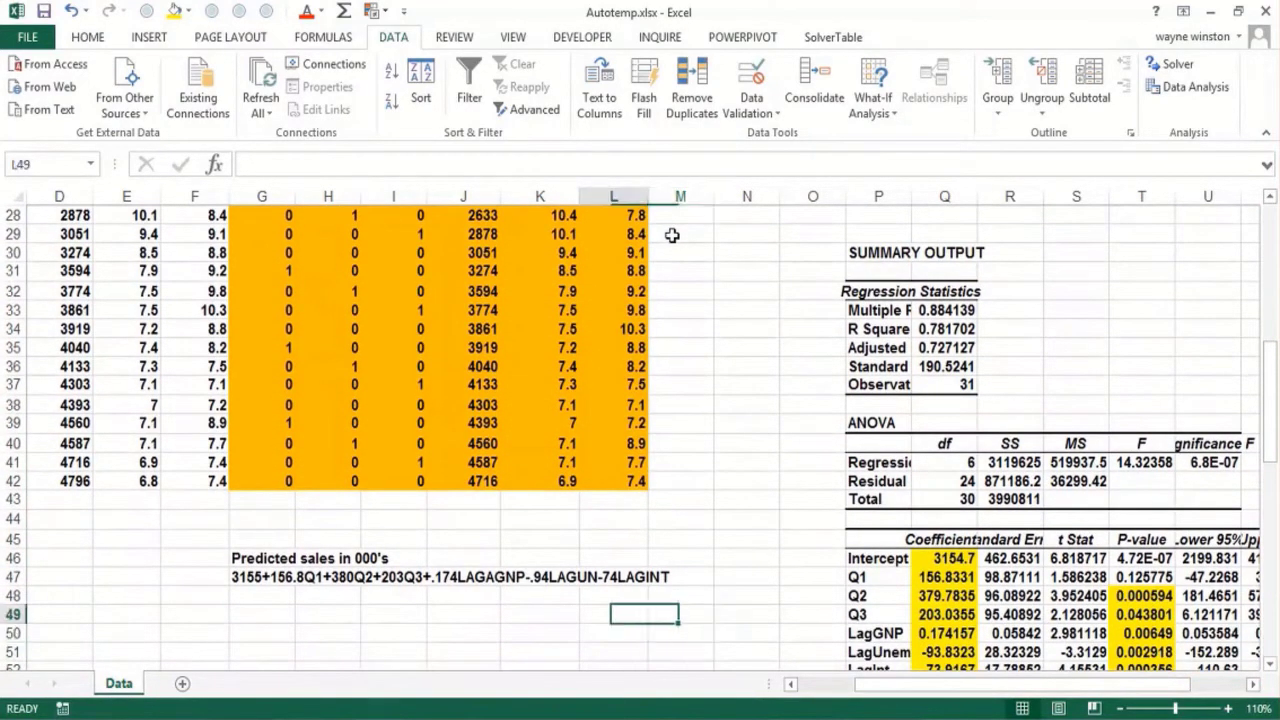
key(Left)
key(Left)
key(Left)
key(Left)
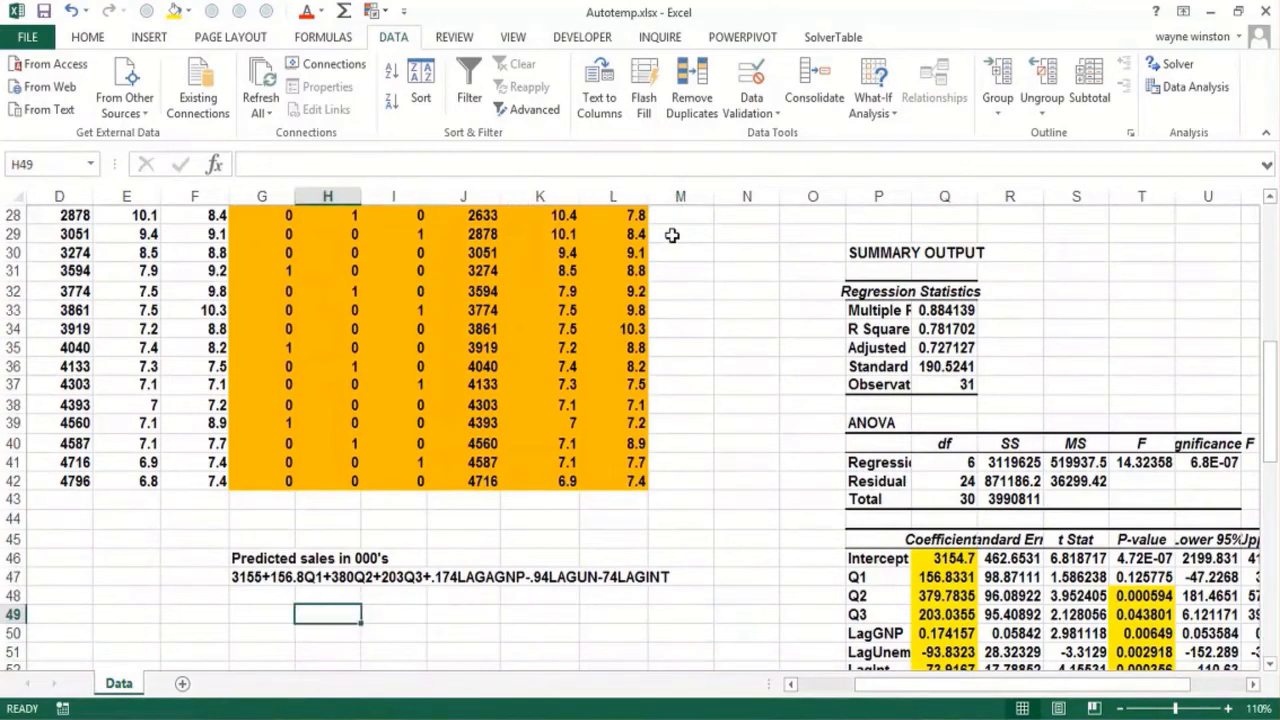
key(Left)
text(Rs)
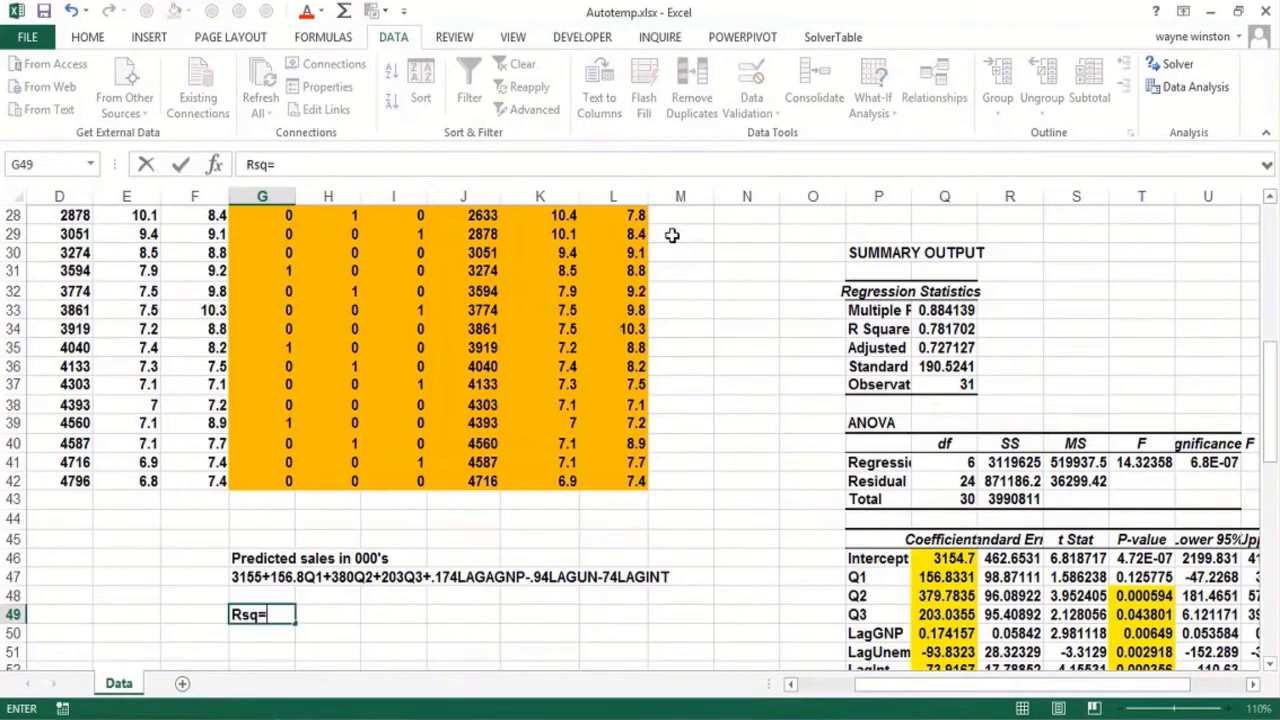
text(q=78%)
key(Return)
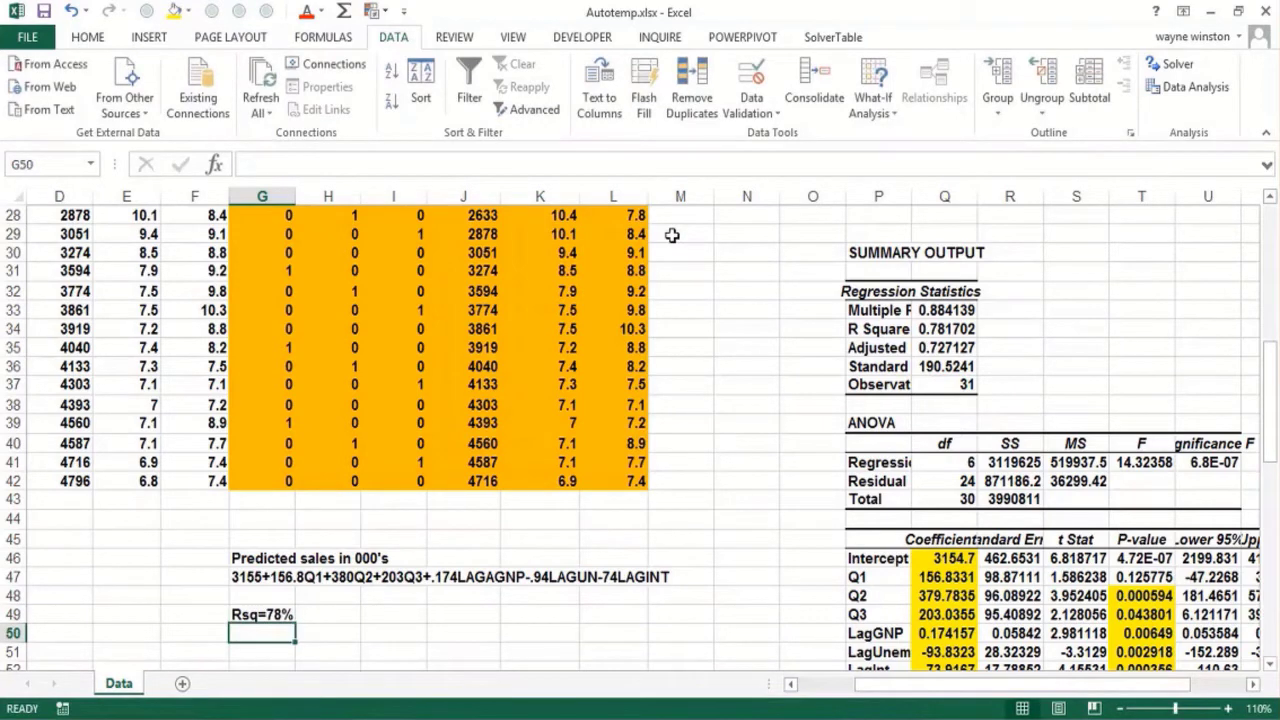
- Enter the note "our model explains 78% of variation in auto sales" in cell G50
text(our model)
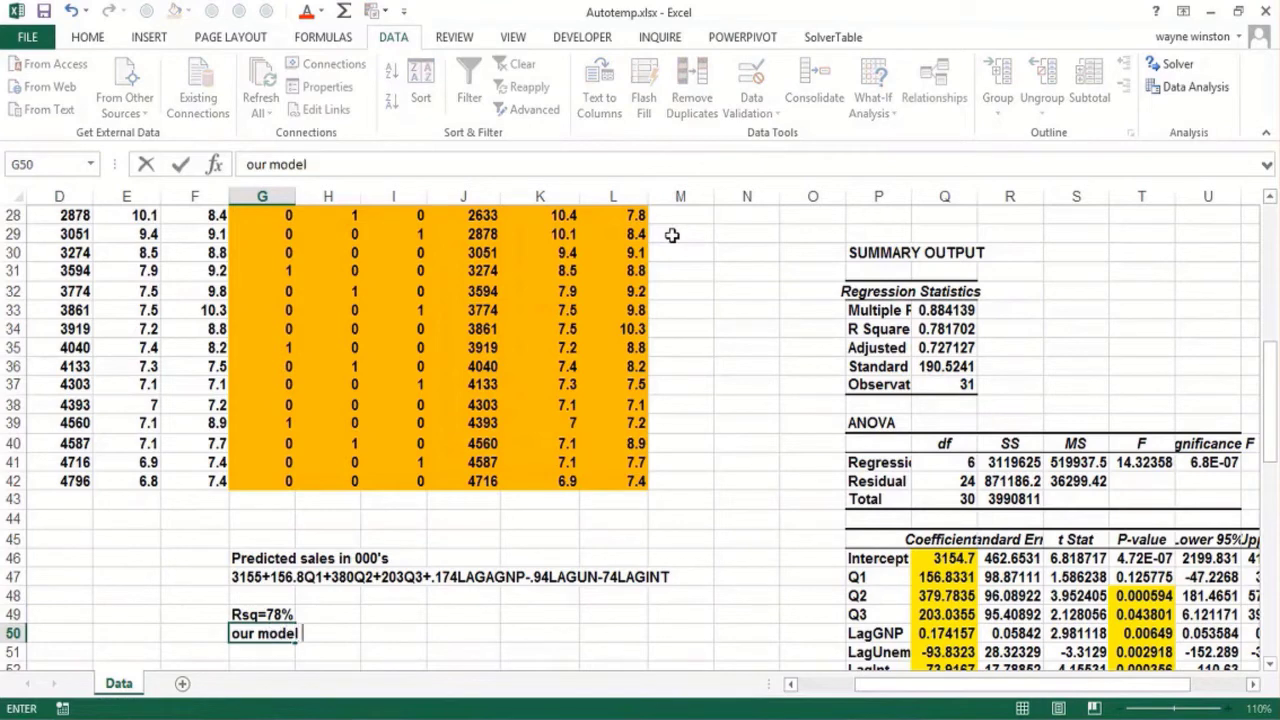
text( explains)
text(78% of)
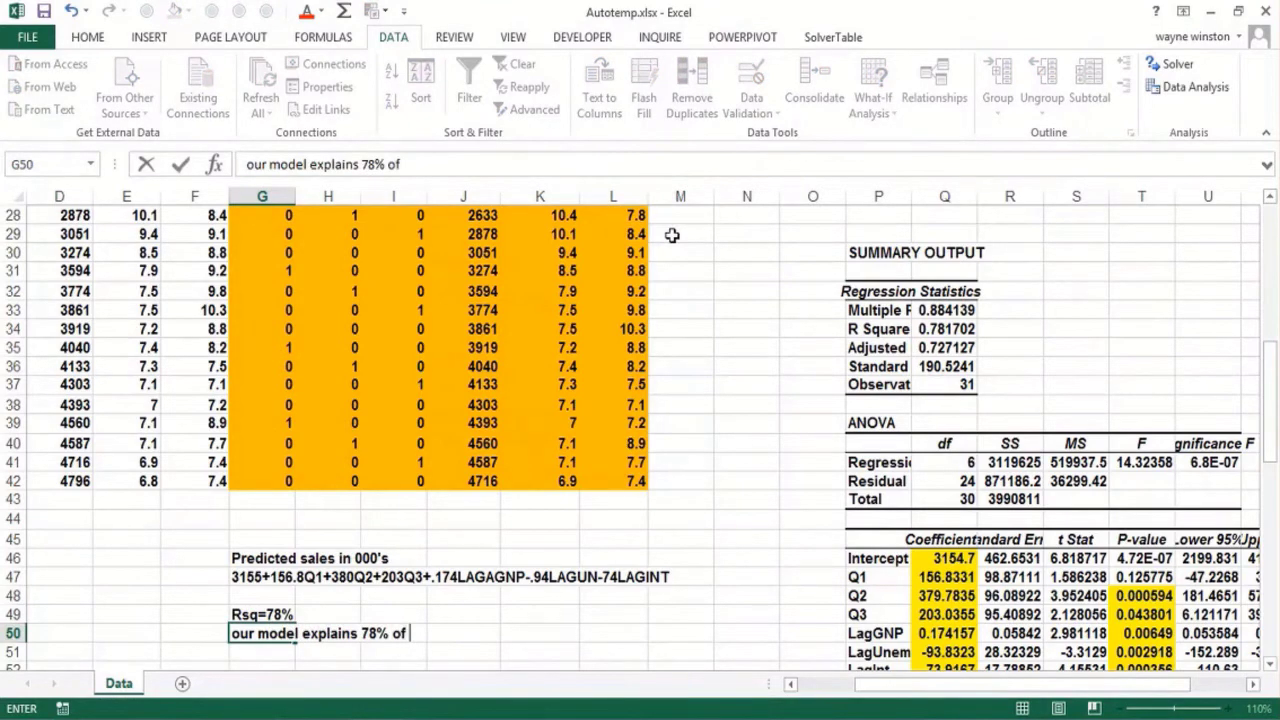
text( variation i)
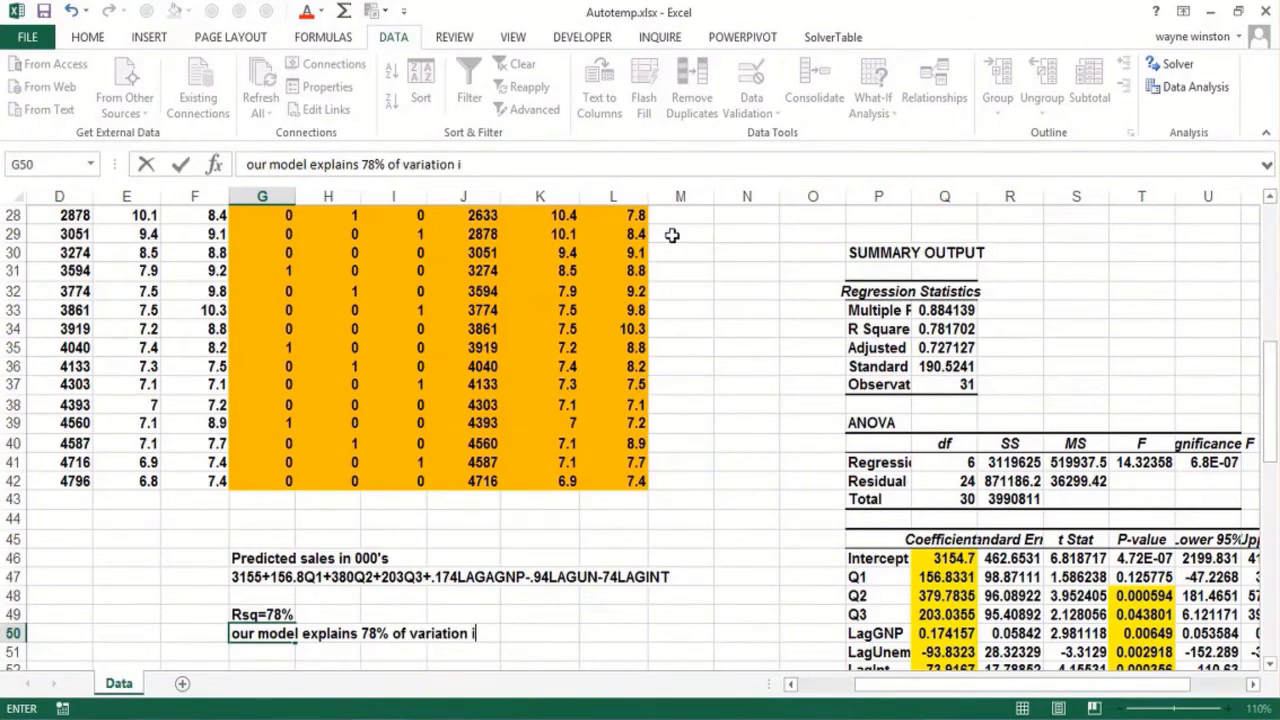
text(n auto sales)
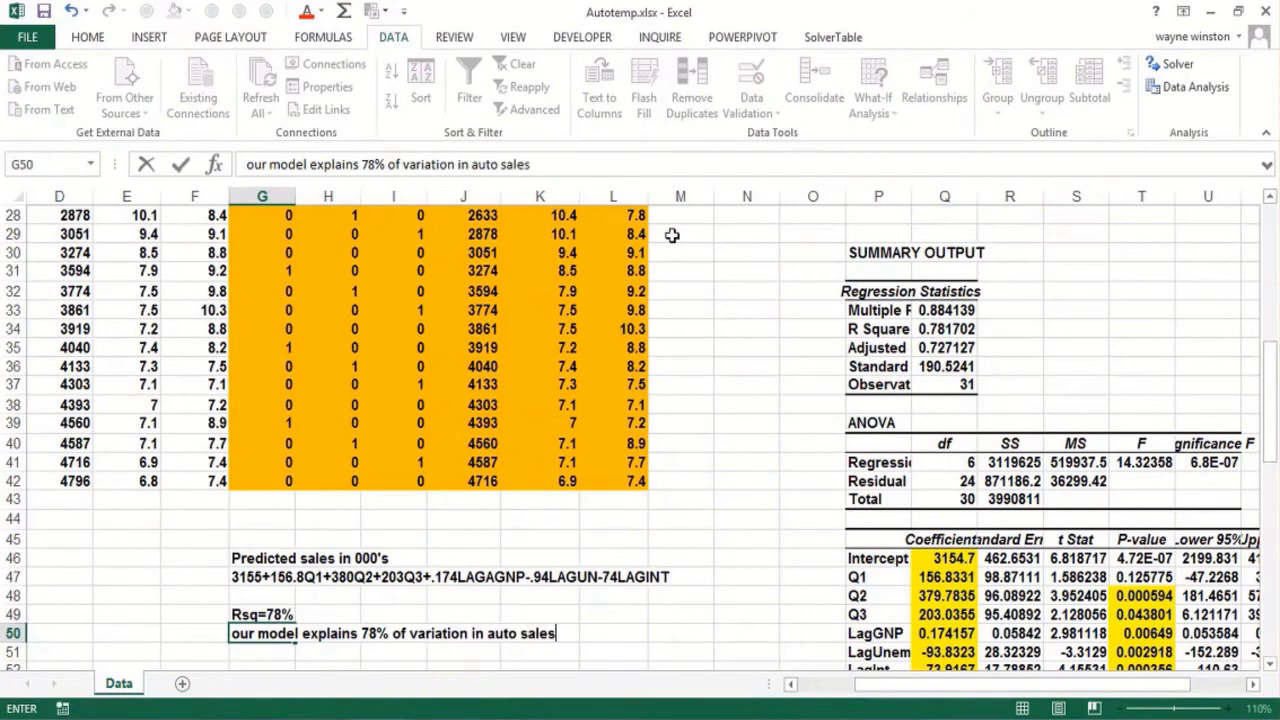
key(Return)
- Enter the note "Std error of regression = $191,000" in cell G51
text(Std)
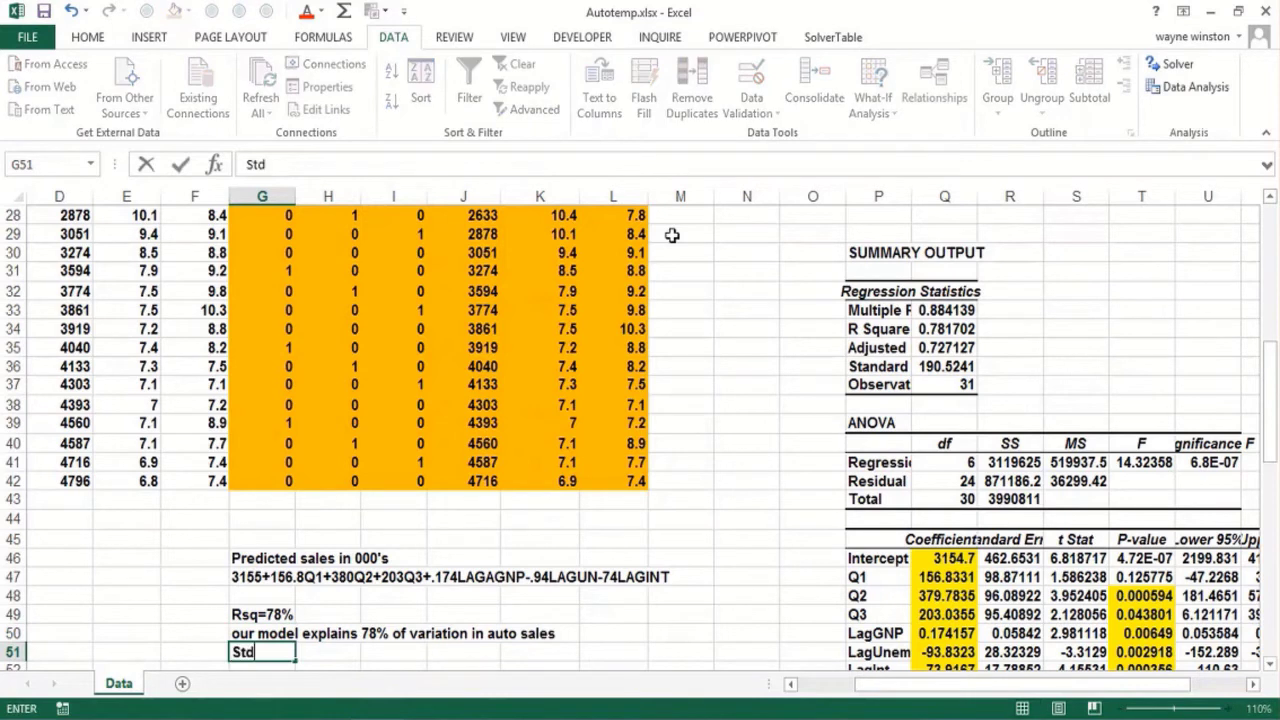
text( error of )
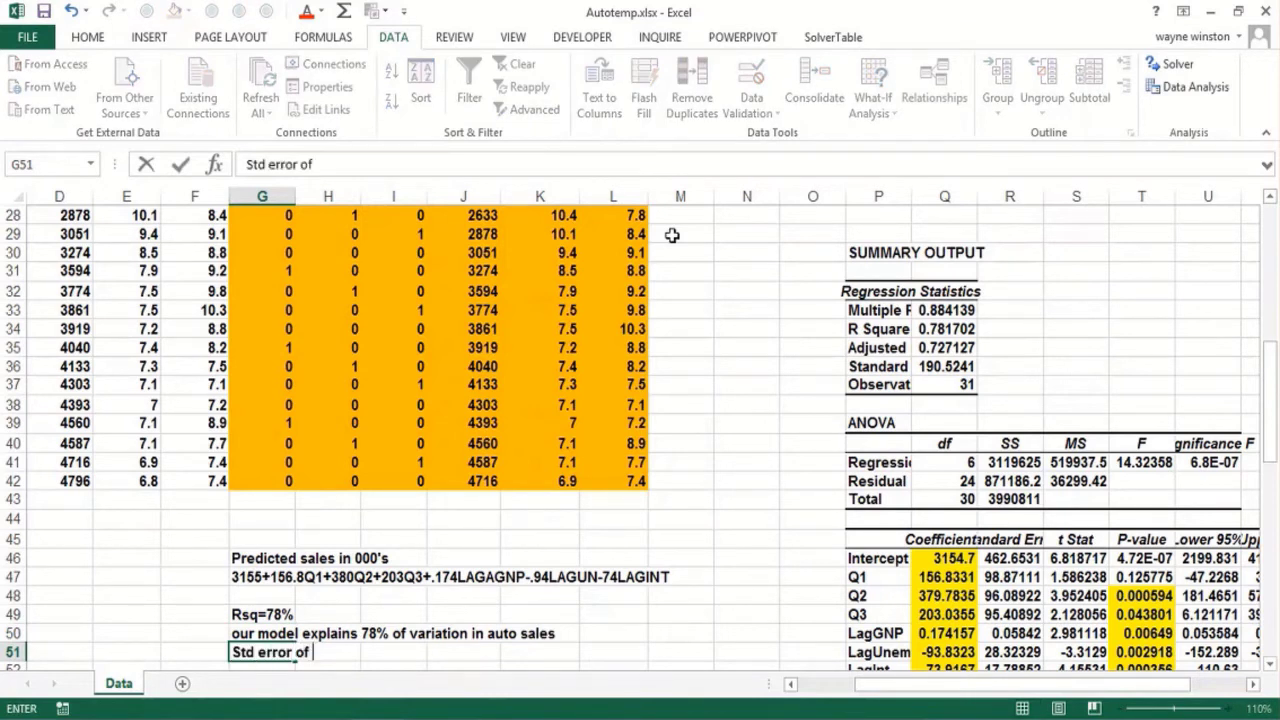
text(regression)
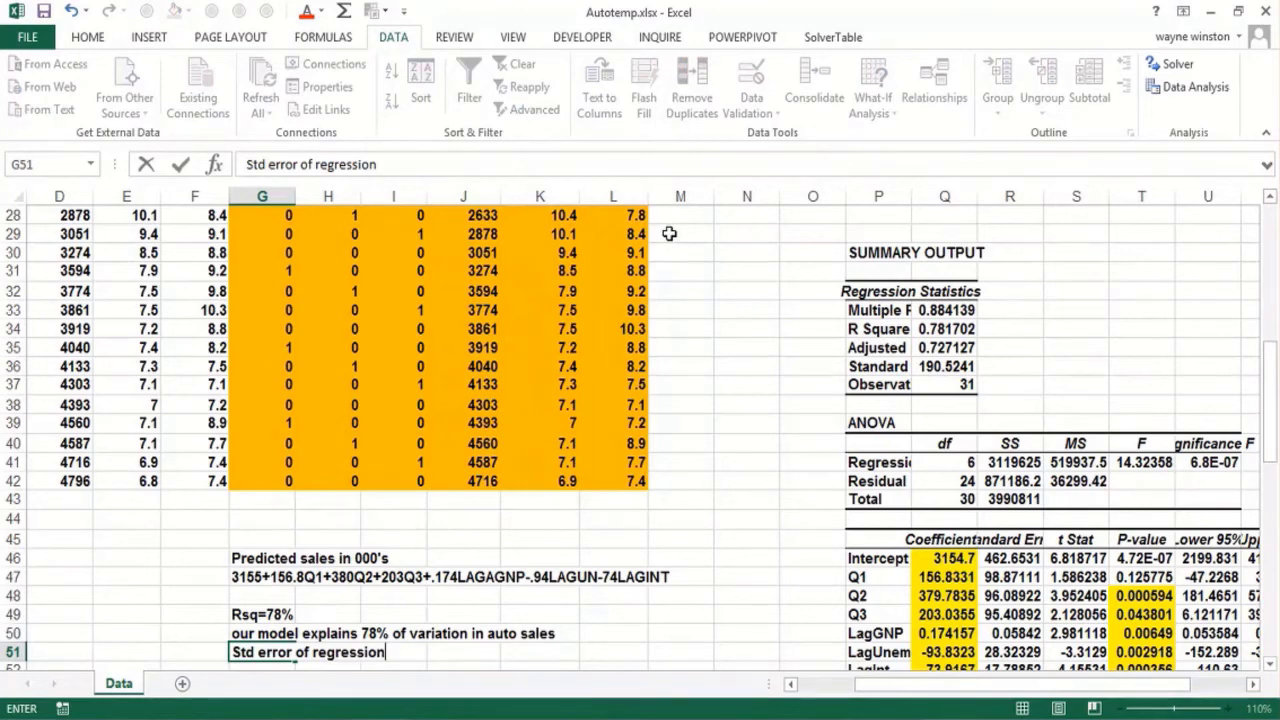
text( = $191,000)
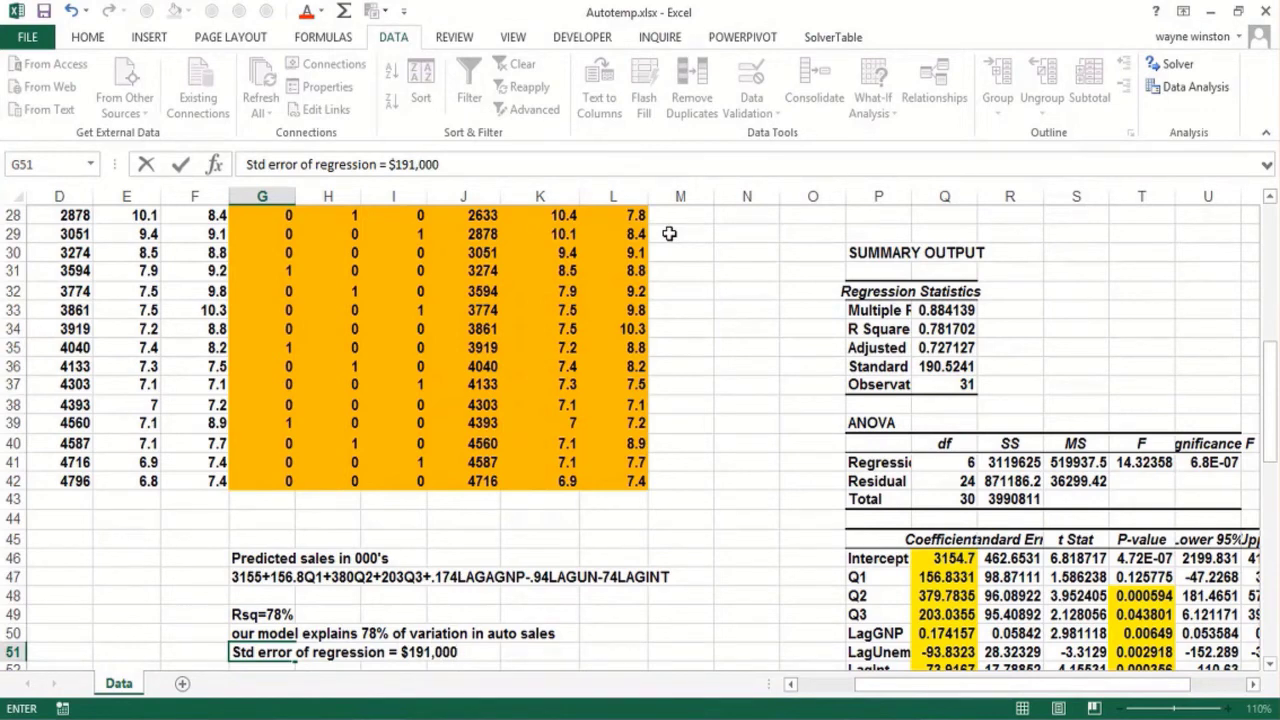
key(Return)
- Enter the accuracy note "95% of our forecasts to be accurate" in G52 and "within $382,000" in G53
text(9)
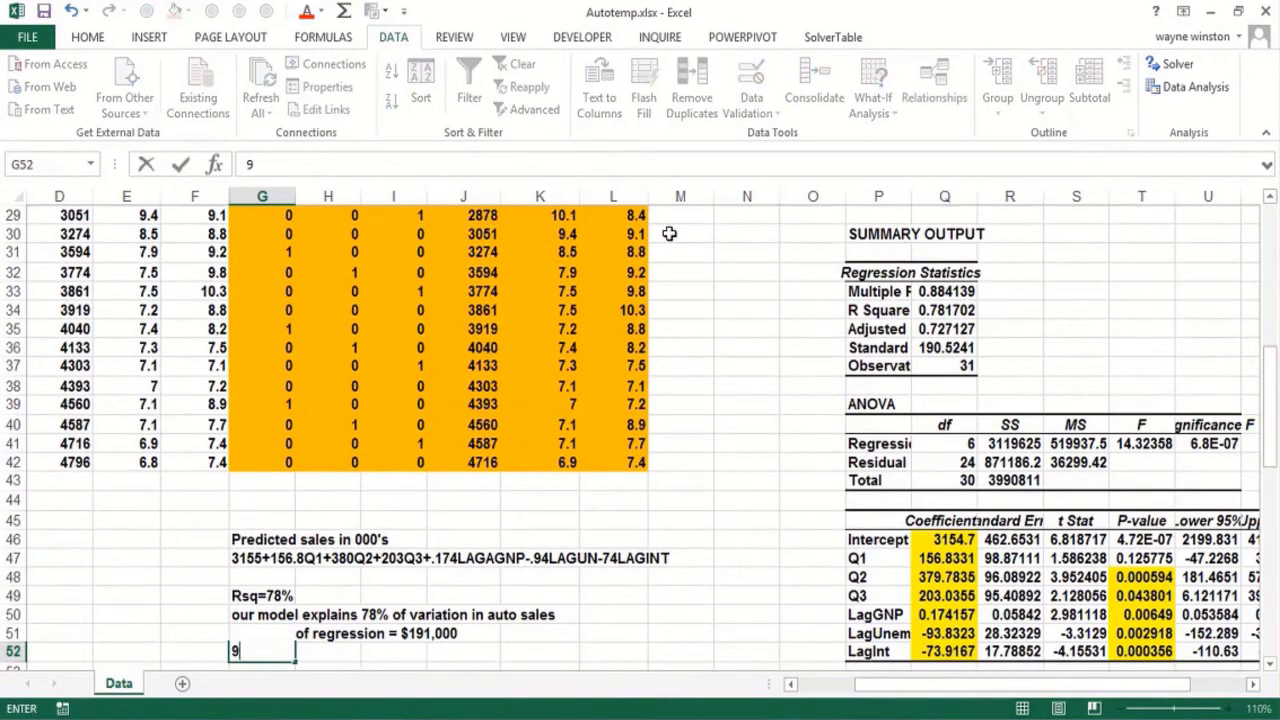
text(5% of our for)
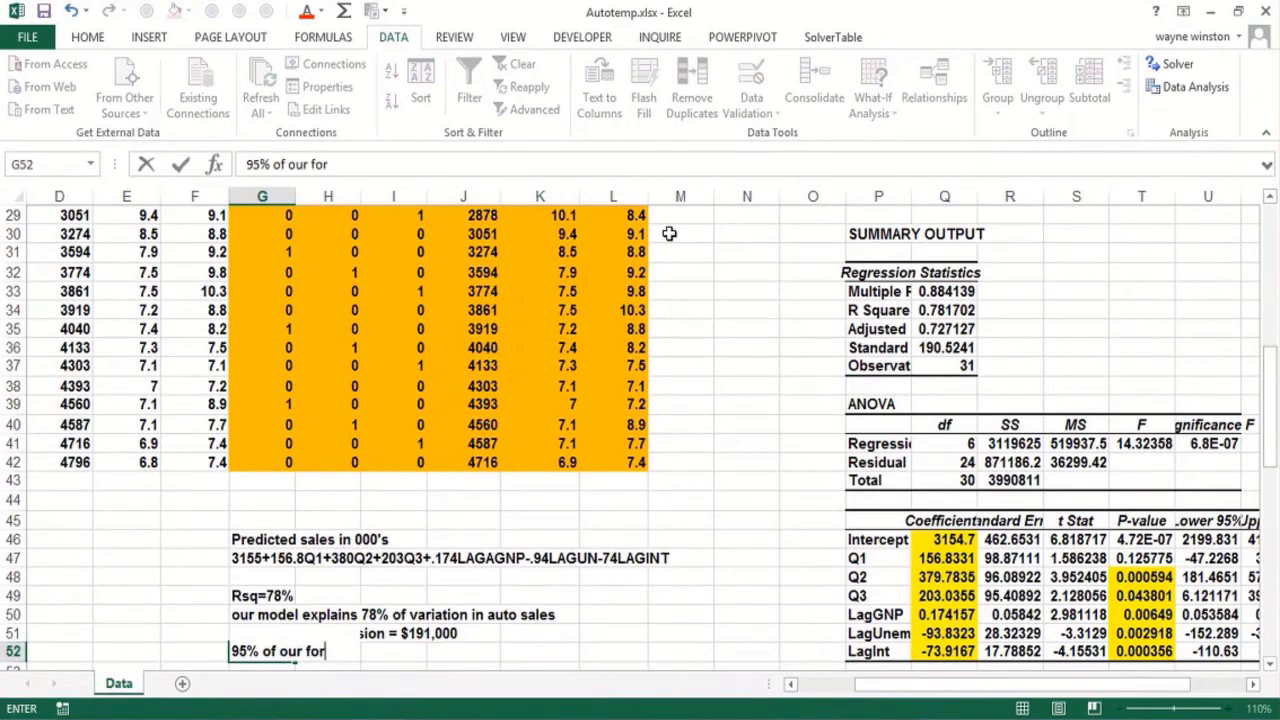
text(ecasts to be accurate)
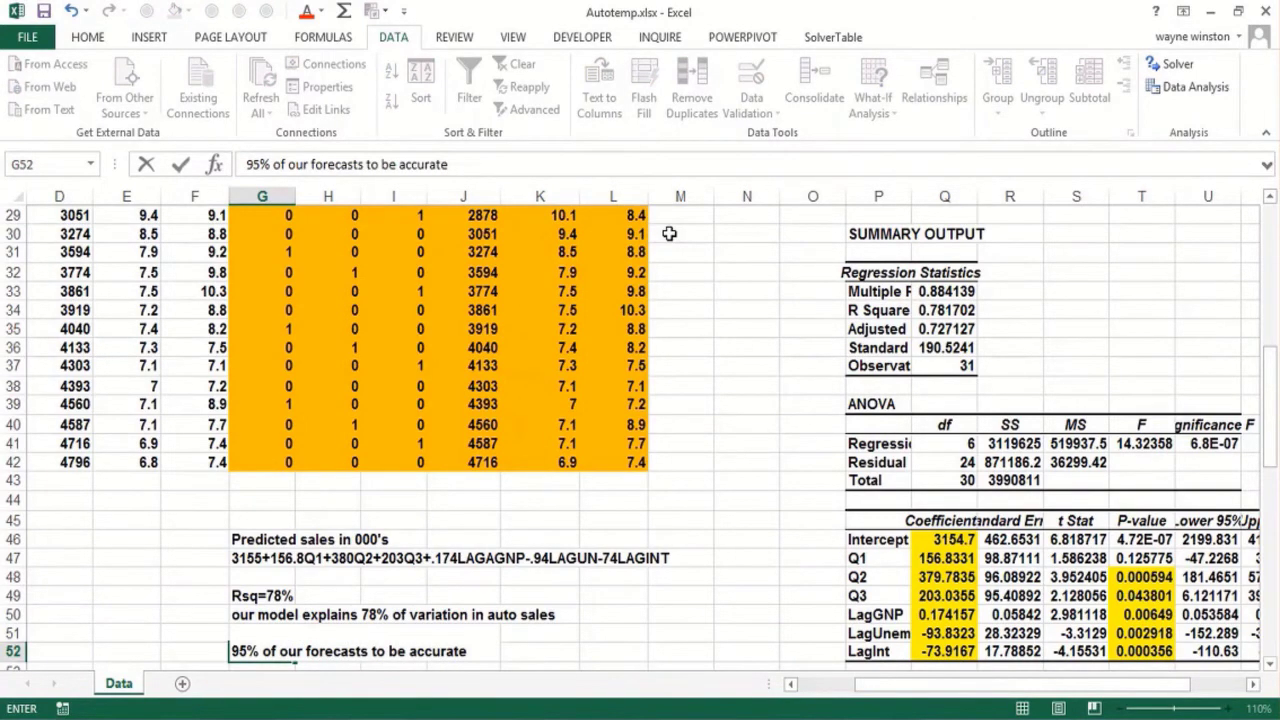
key(Return)
text(wu)
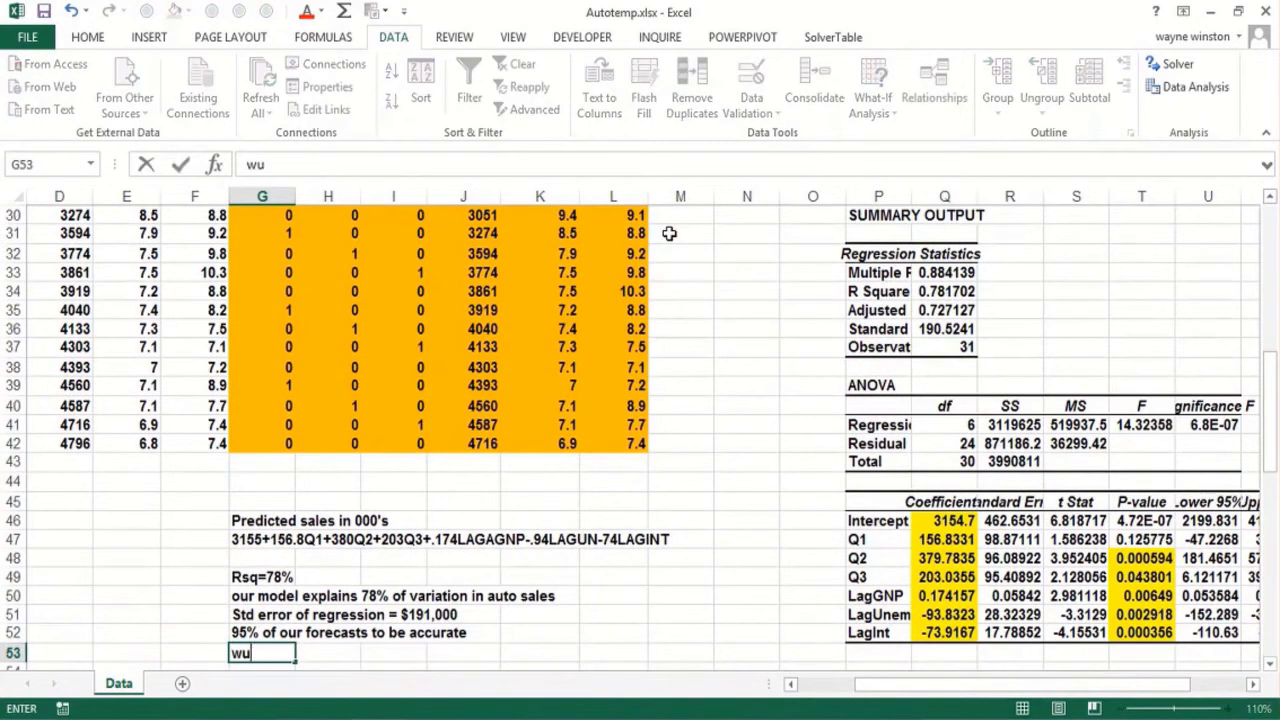
key(BackSpace)
text(ithin $382)
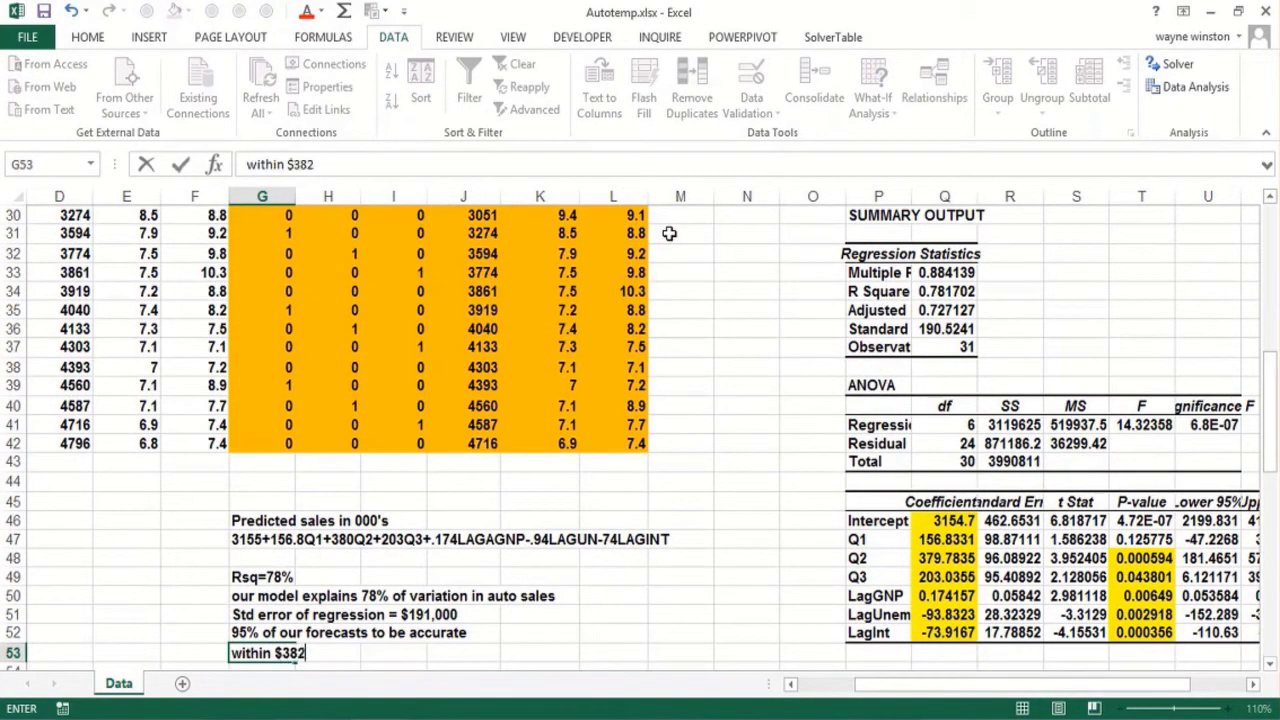
text(,000)
- Fill the residuals of all 31 observations in R59:R89 of the residual output with yellow
key(Page_Down)
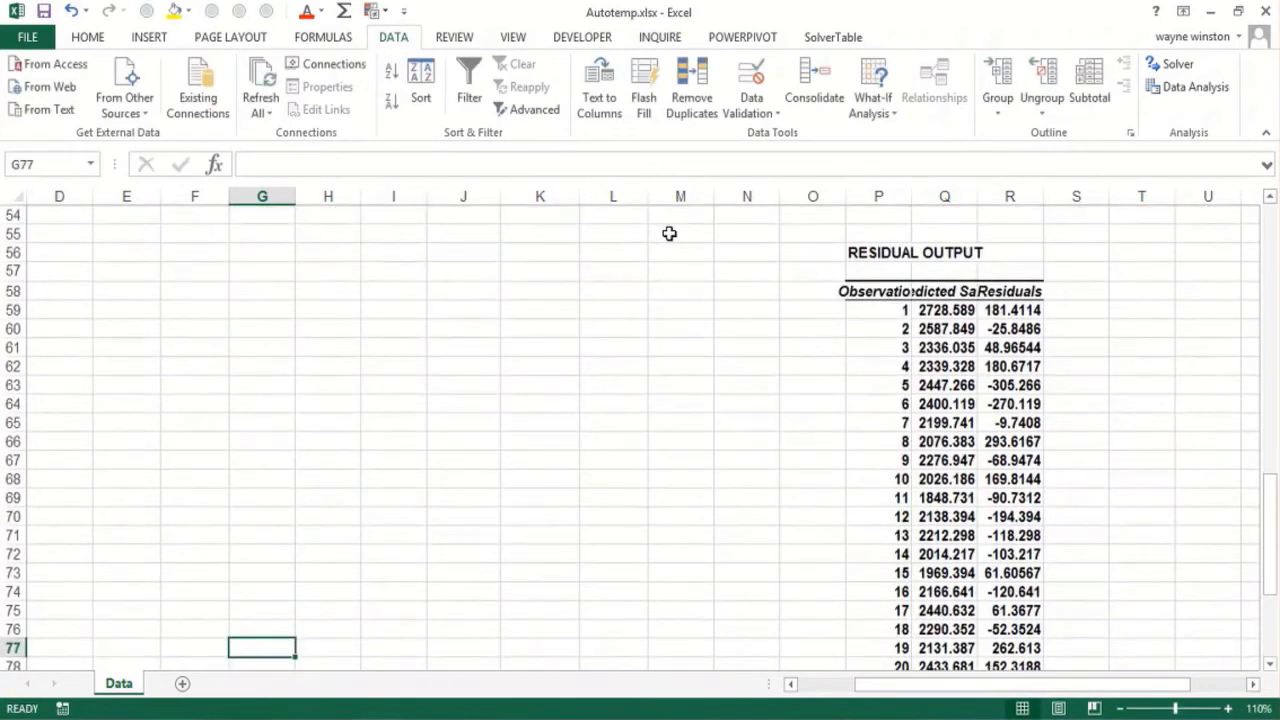
key(Right)
key(Right)
key(Right)
key(Right)
key(Right)
key(Right)
key(Right)
key(Right)
key(Right)
key(Right)
key(Right)
key(Right)
key(Right)
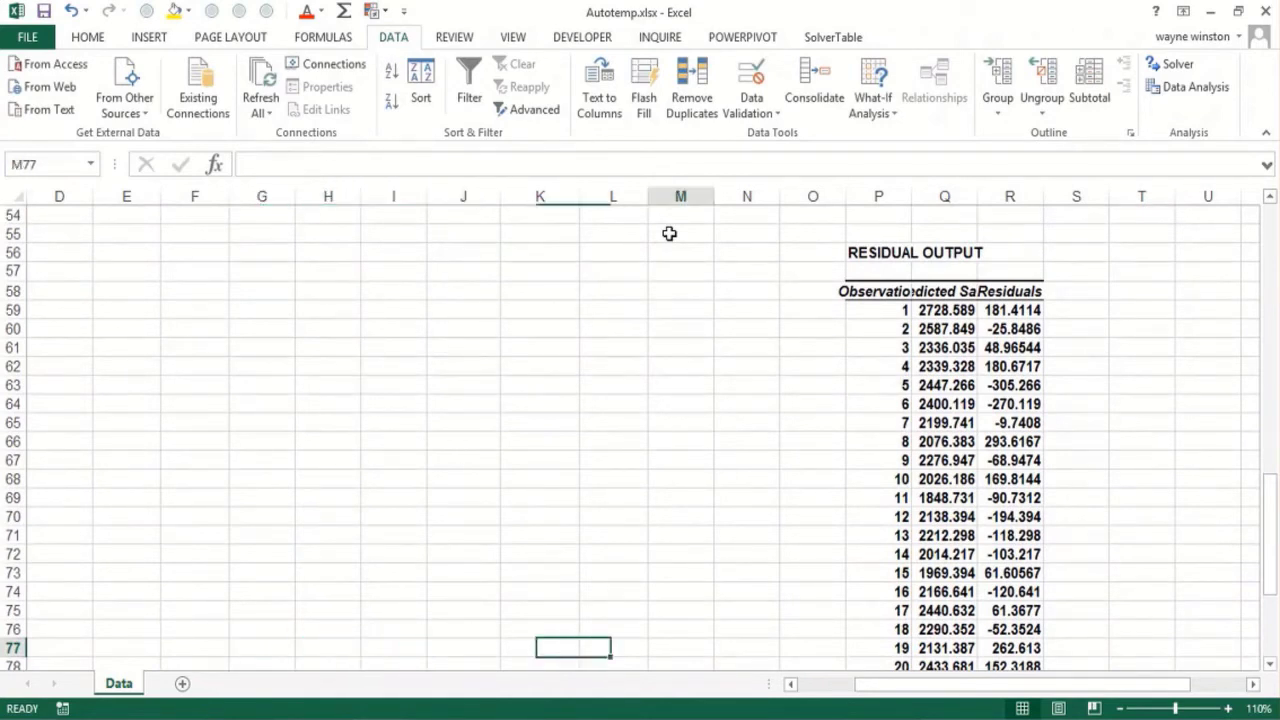
key(Up)
key(Up)
key(Up)
key(Up)
key(Up)
key(Up)
key(Up)
key(Up)
key(Up)
key(Up)
key(Up)
key(Up)
key(Up)
key(Up)
key(Up)
key(Up)
key(Up)
key(Up)
key(Up)
key(Left)
key(Left)
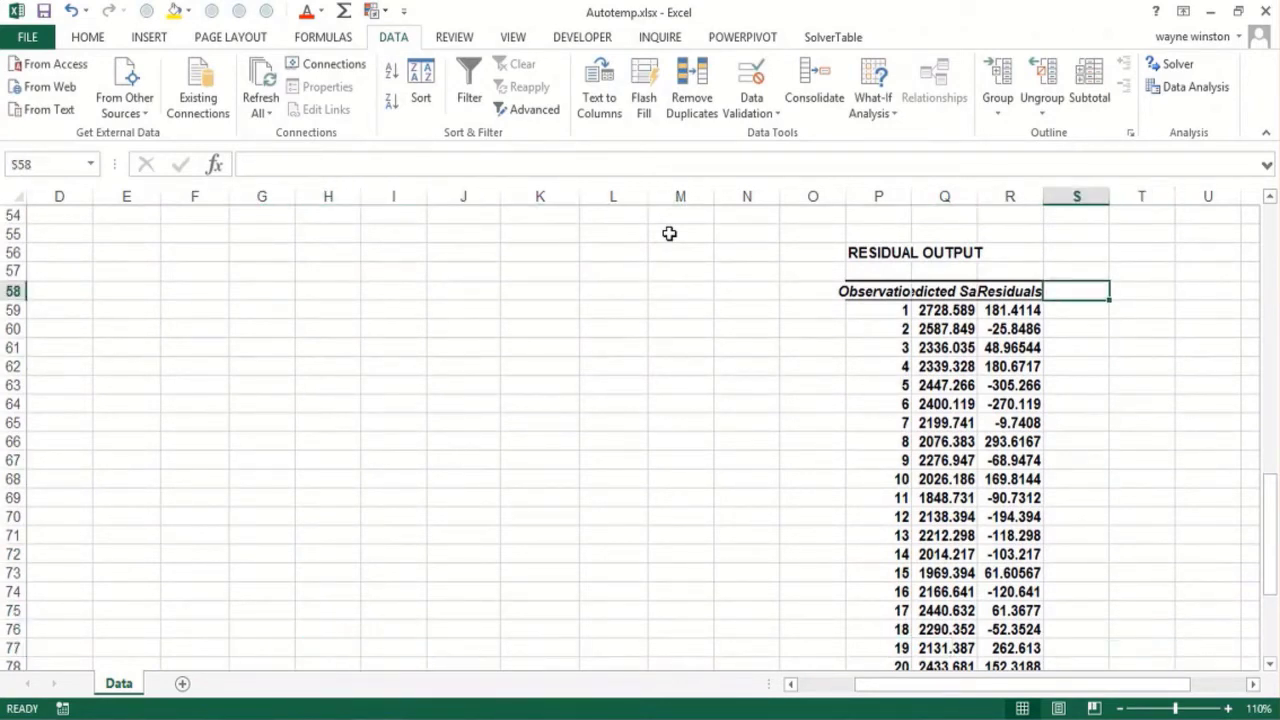
key(Down)
key(ctrl+shift+Down)
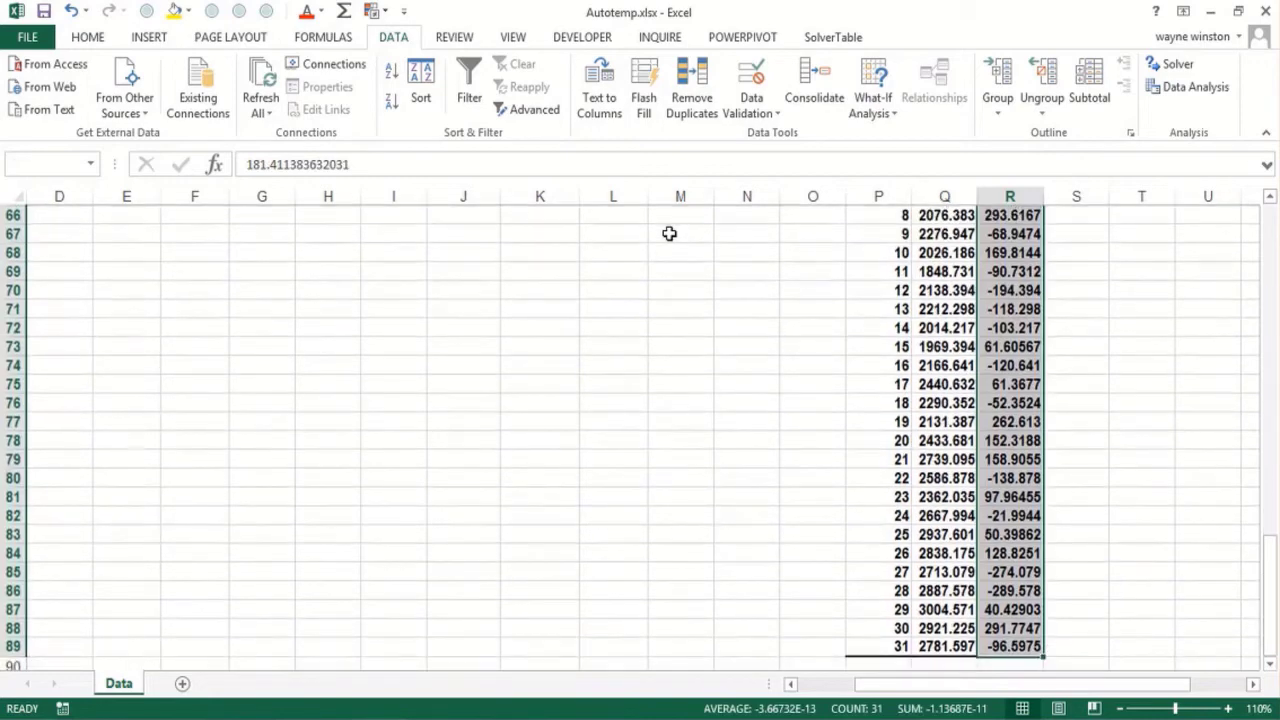
click(174, 11)
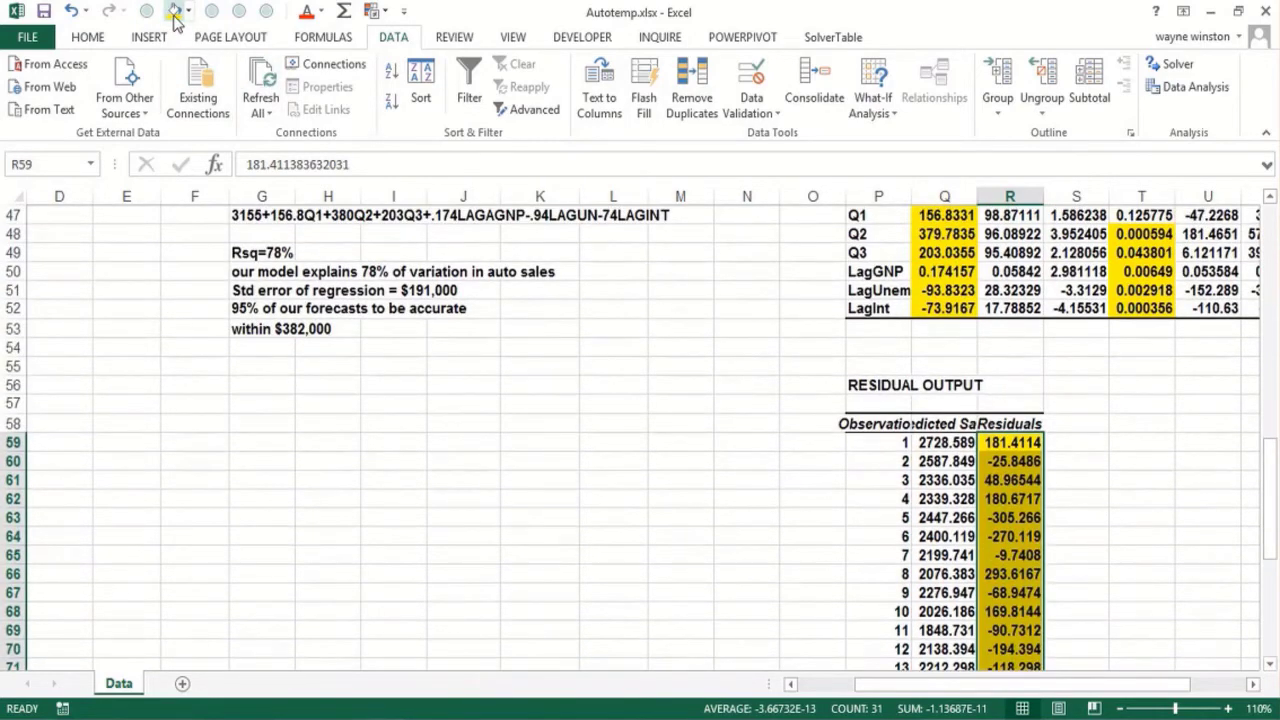
- Review the regression statistics and coefficient table above the residual output, down to the LagGNP coefficient
key(Page_Up)
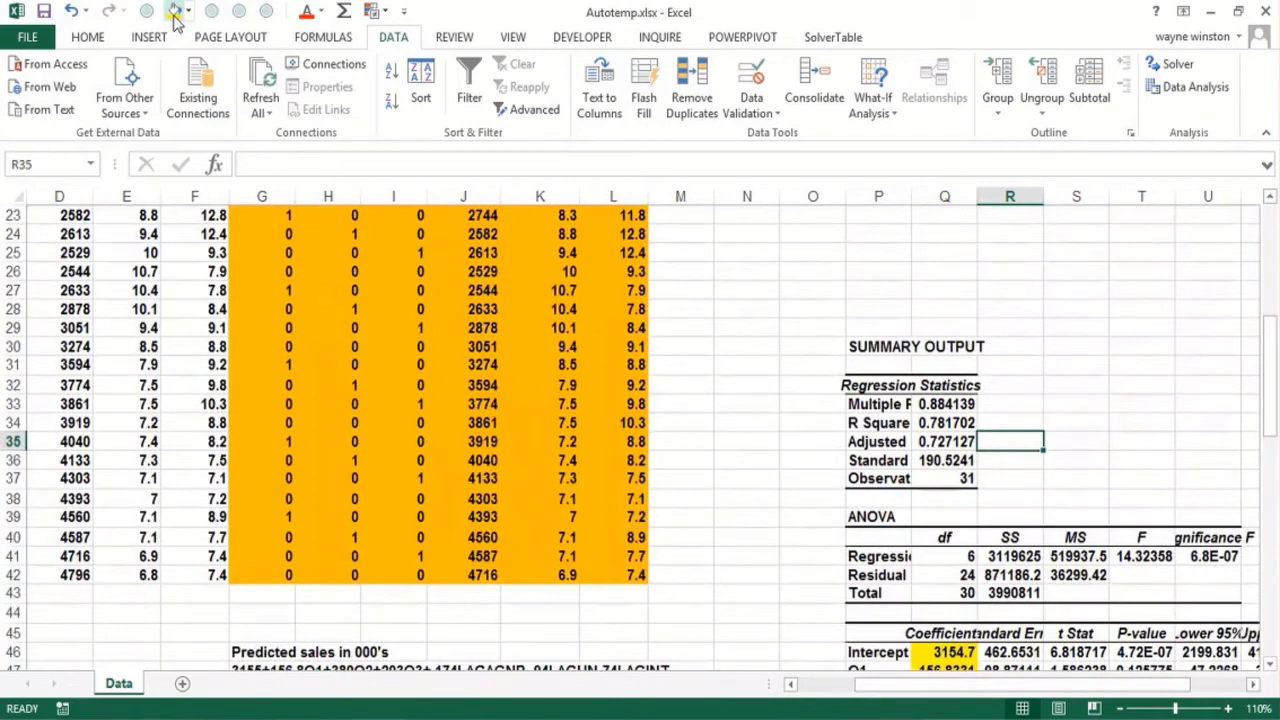
key(Down)
key(Down)
key(Down)
key(Down)
key(Down)
key(Down)
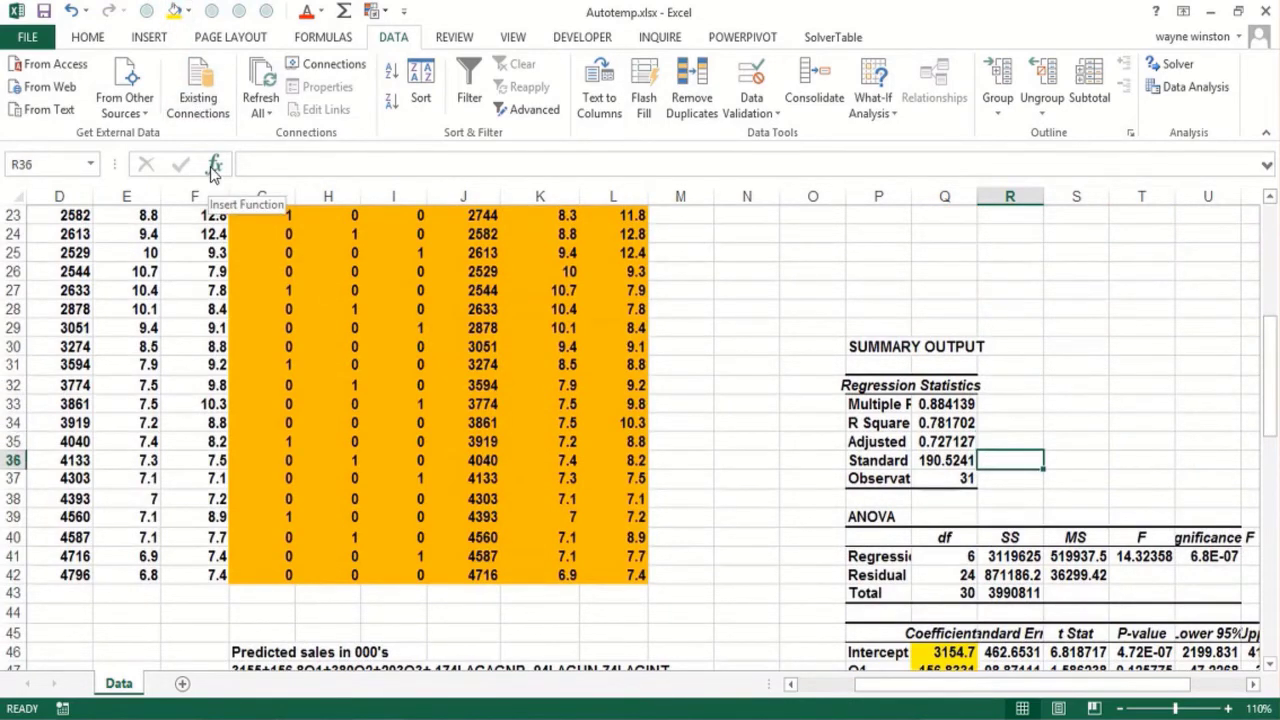
key(Down)
key(Down)
key(Down)
key(Down)
key(Down)
key(Down)
key(Down)
key(Down)
key(Down)
key(Down)
key(Down)
key(Down)
key(Down)
key(Down)
key(Down)
key(Down)
key(Down)
key(Down)
key(Down)
key(Down)
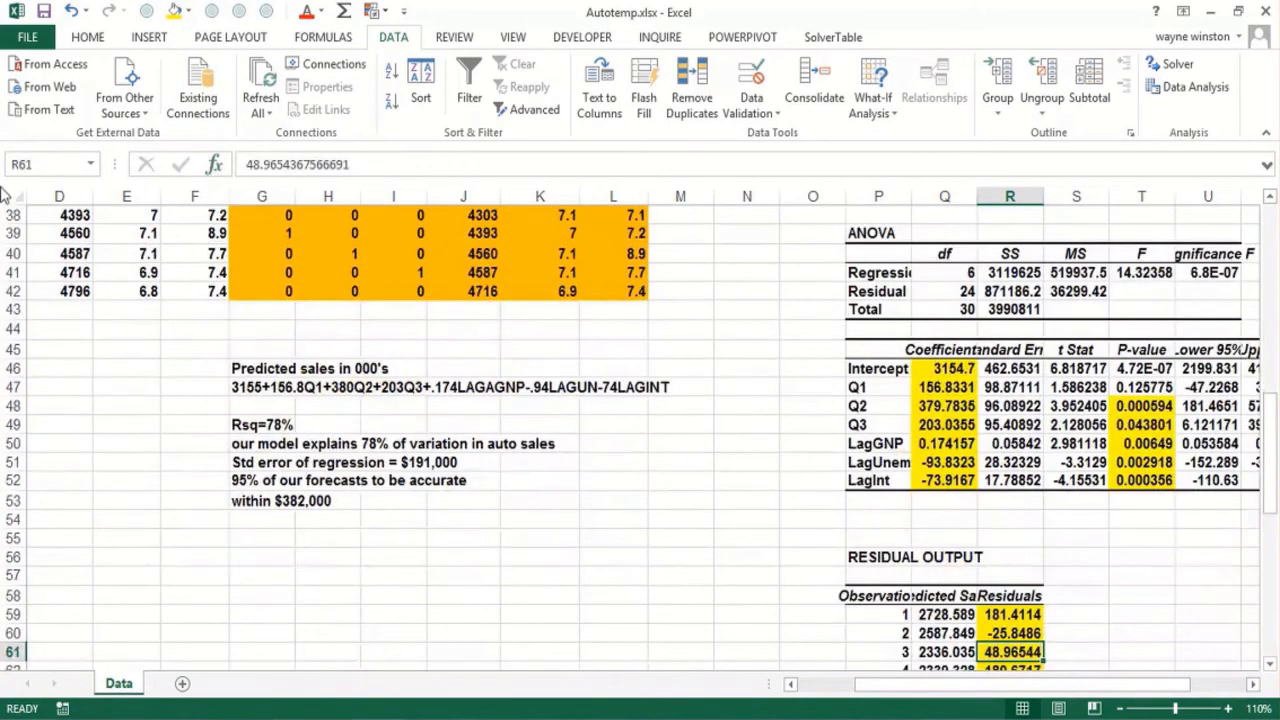
click(944, 447)
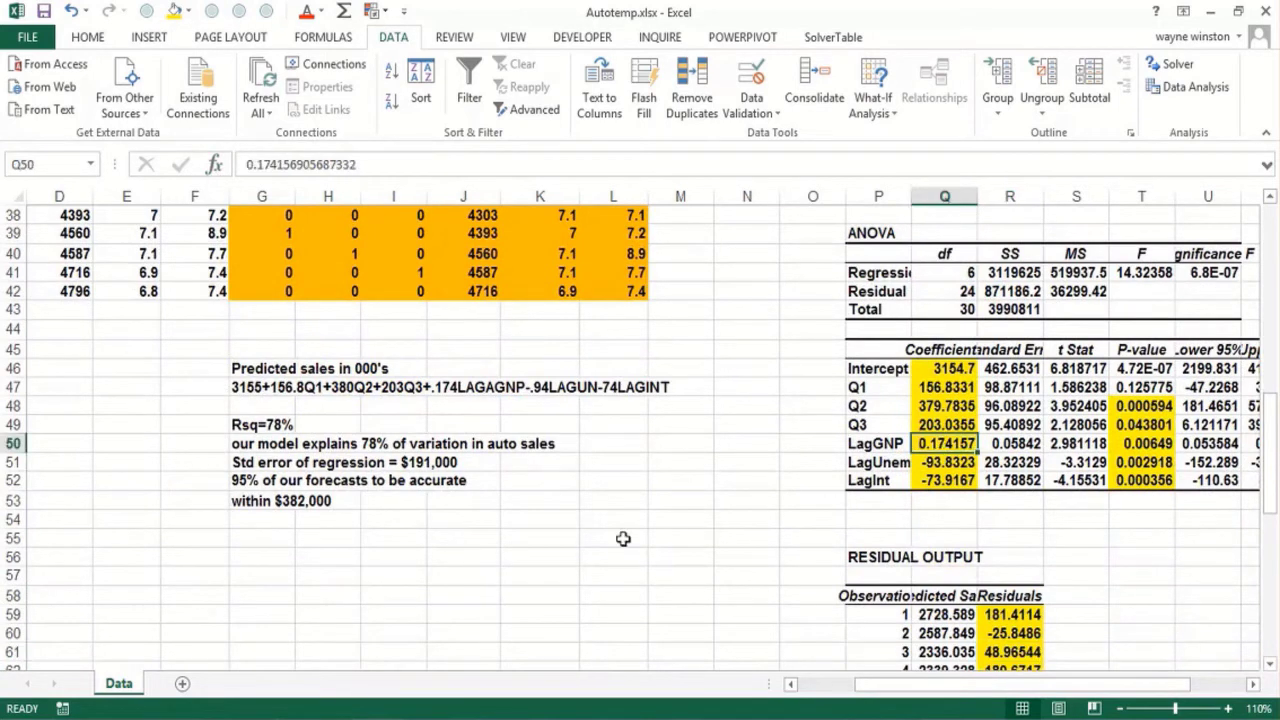
- Enter the heading "Ceteris Paribus" in cell G55, below the forecast accuracy notes
click(280, 540)
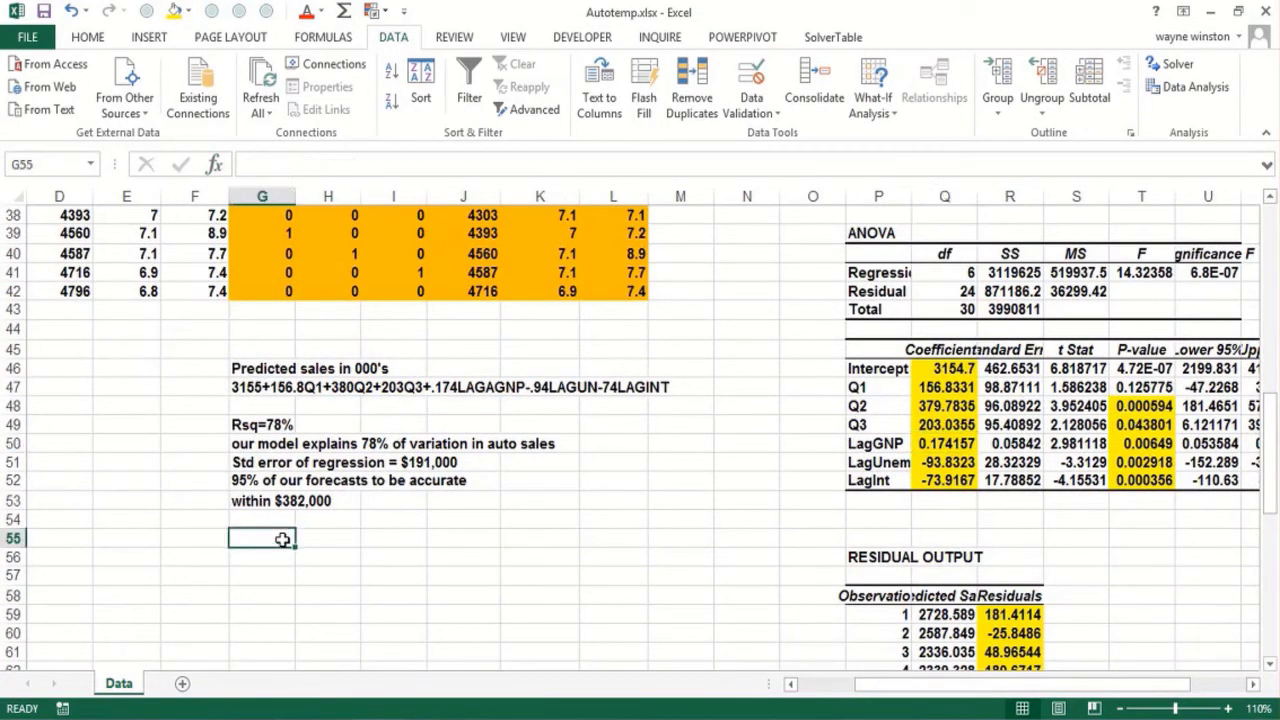
text(Ceteris)
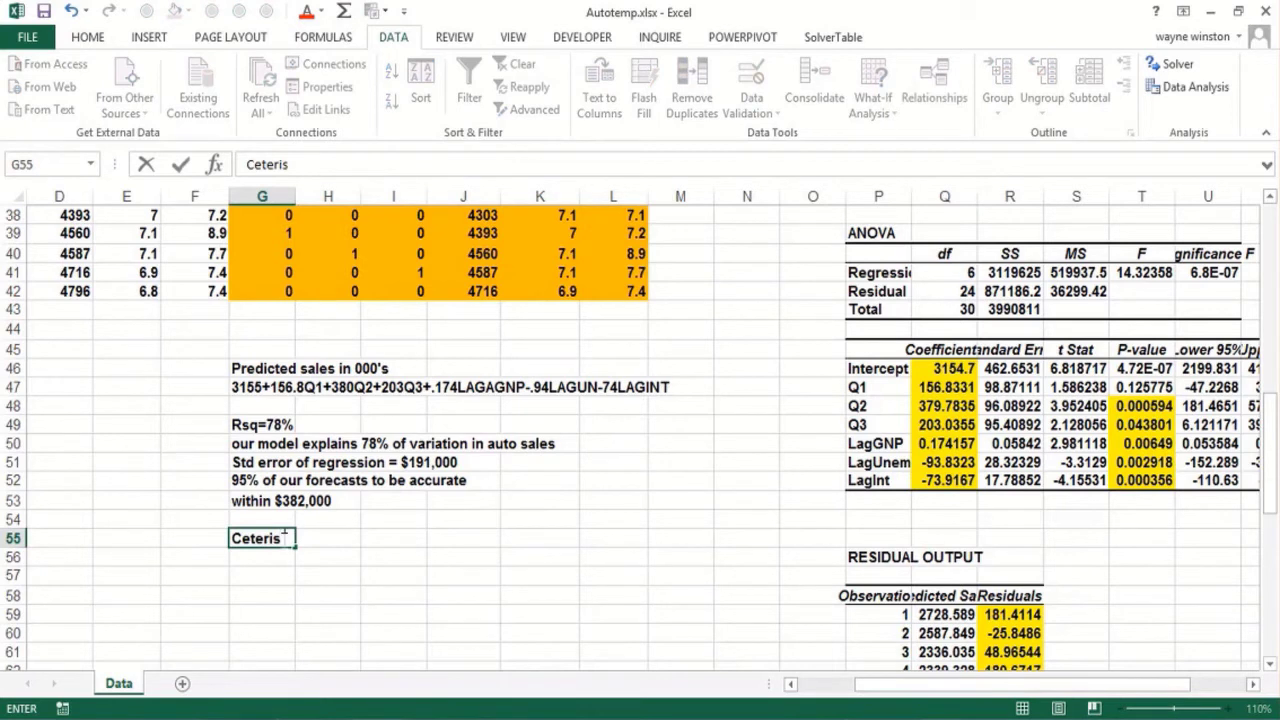
text( Paribus)
key(ctrl+Return)
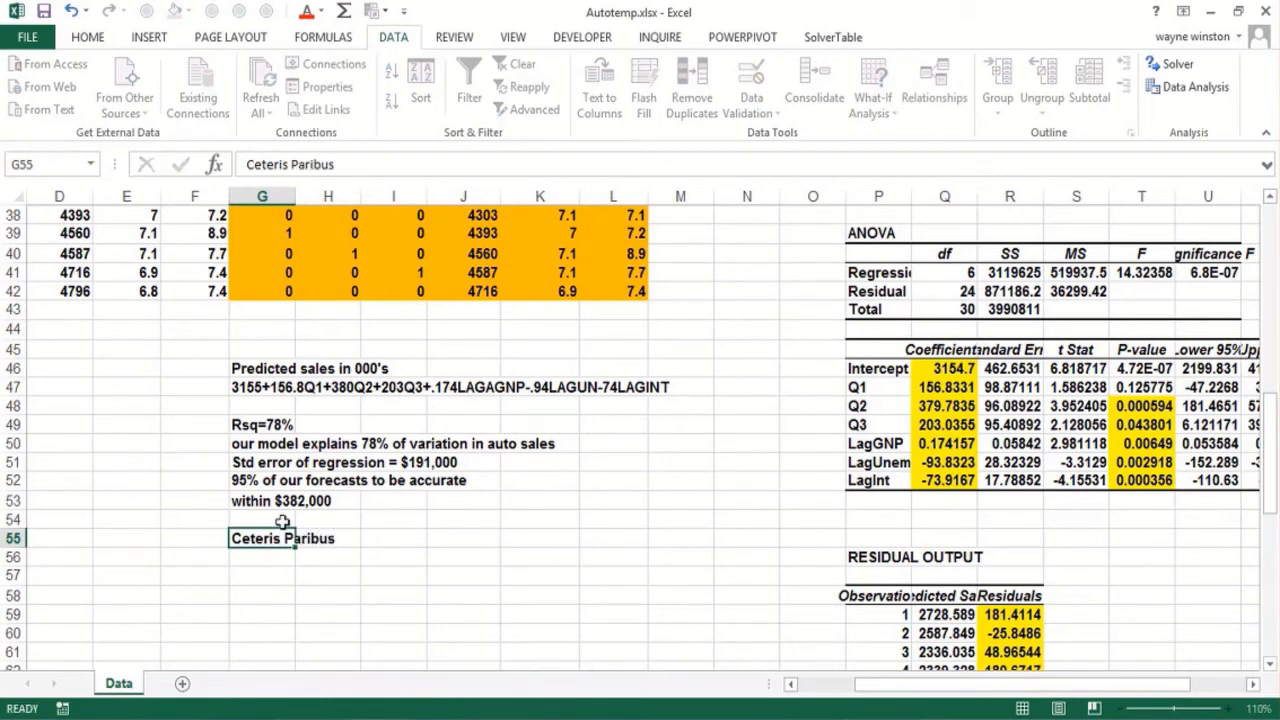
key(Return)
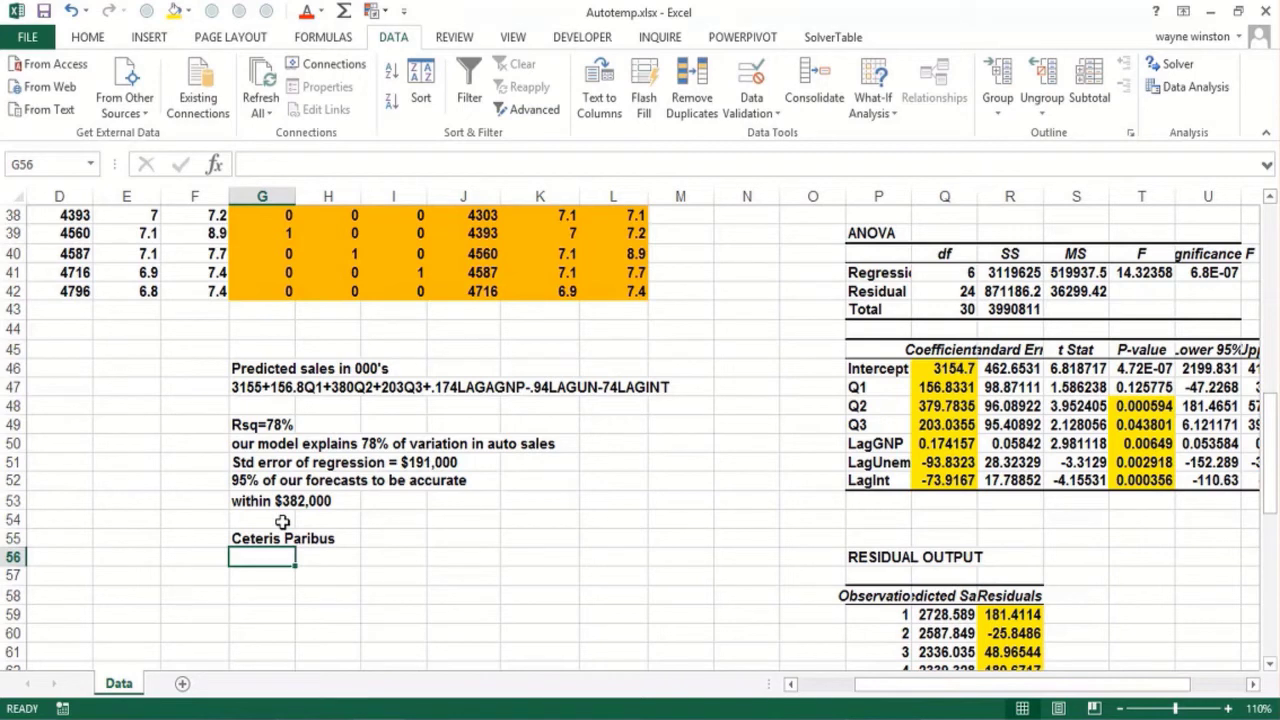
- Enter the interpretation "1 billion in GNP increases sales by 174 cars" in cell G56
text(1 bill)
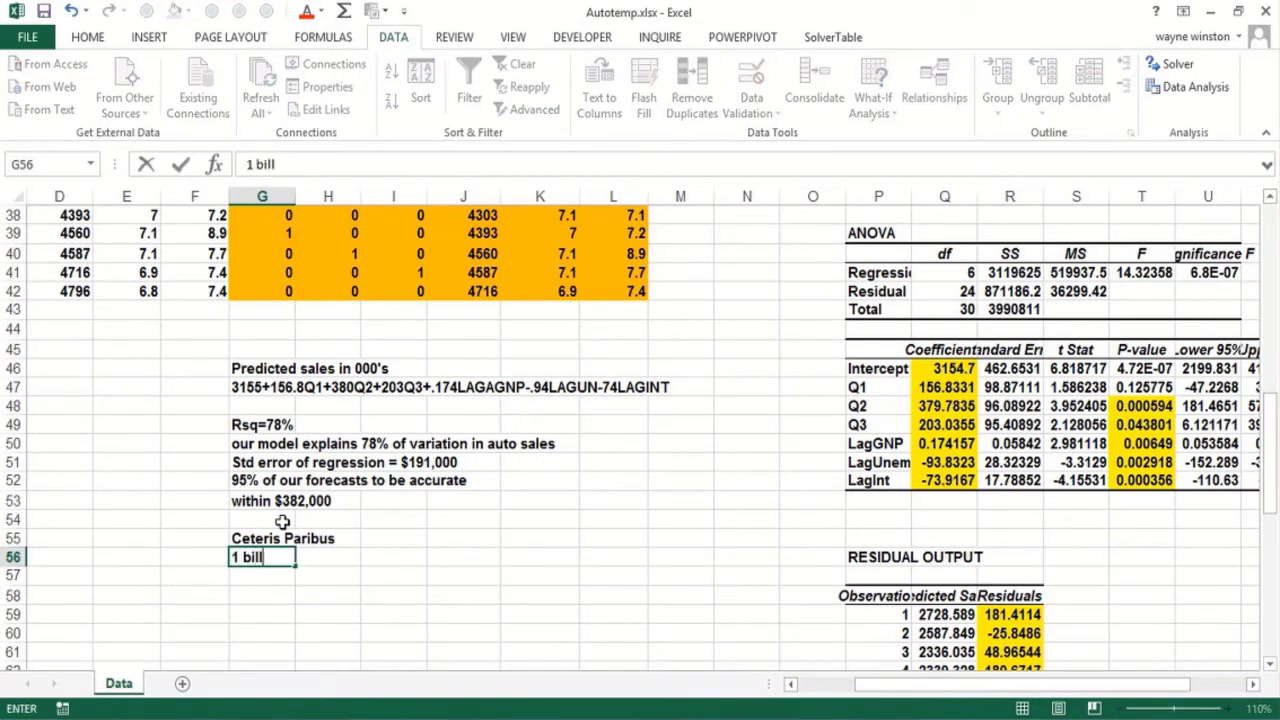
text(ion in GNP)
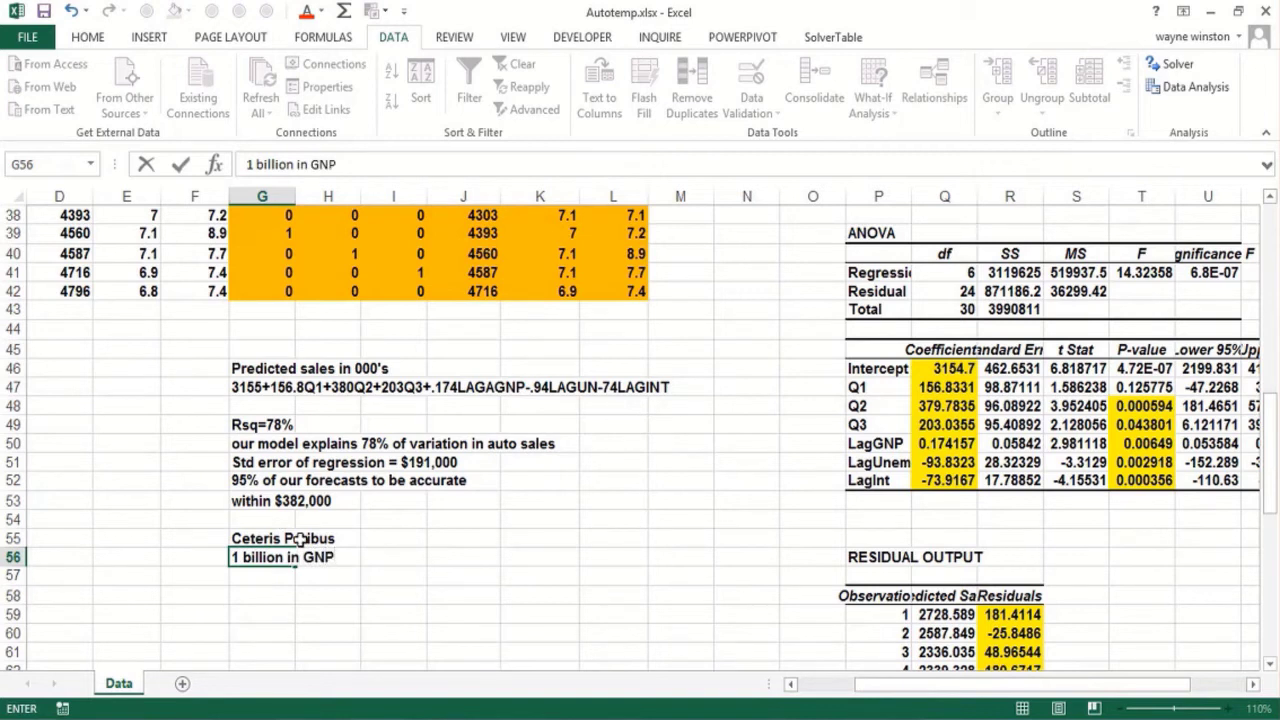
text( kincrease)
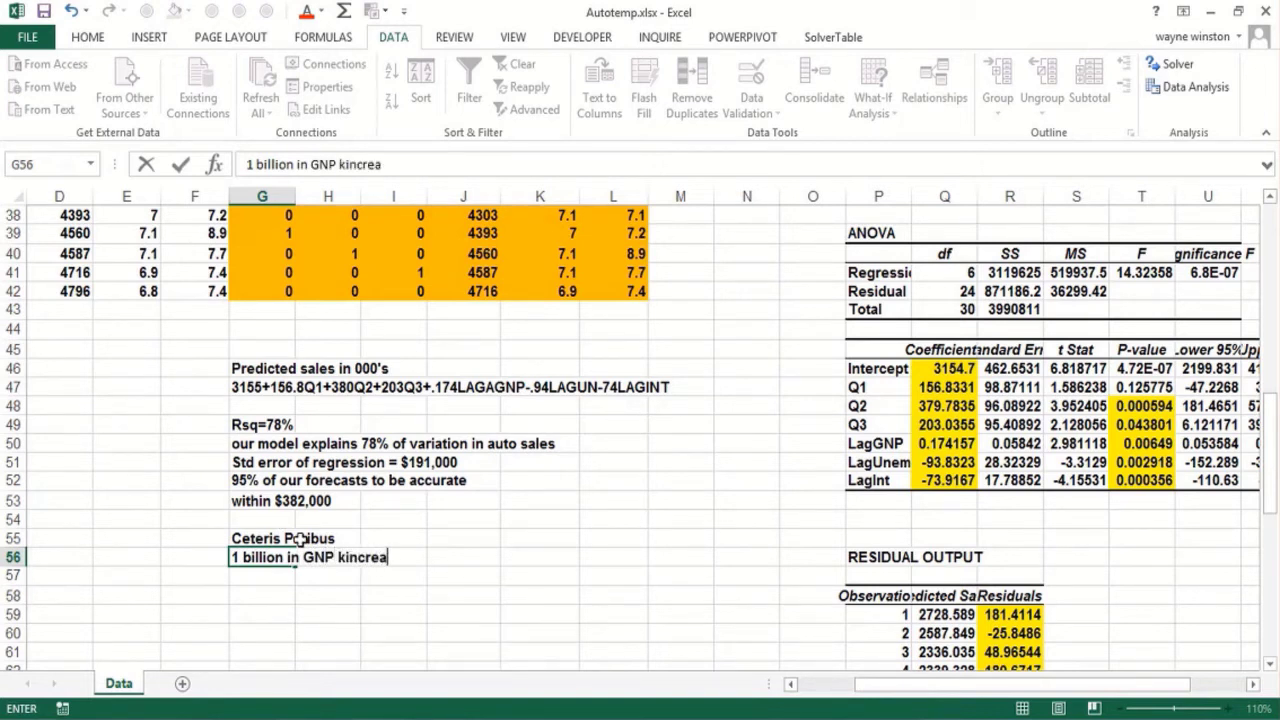
key(BackSpace)
key(BackSpace)
key(BackSpace)
key(BackSpace)
key(BackSpace)
key(BackSpace)
key(BackSpace)
key(BackSpace)
key(BackSpace)
key(BackSpace)
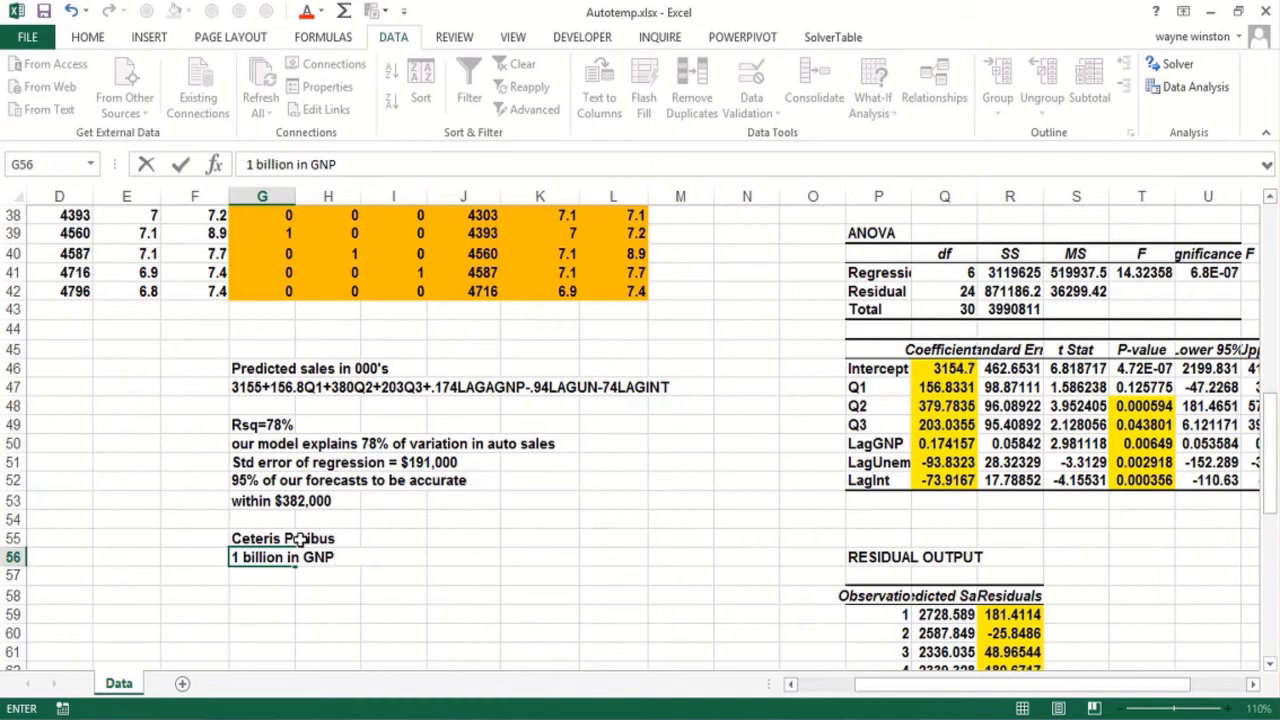
text(increases s)
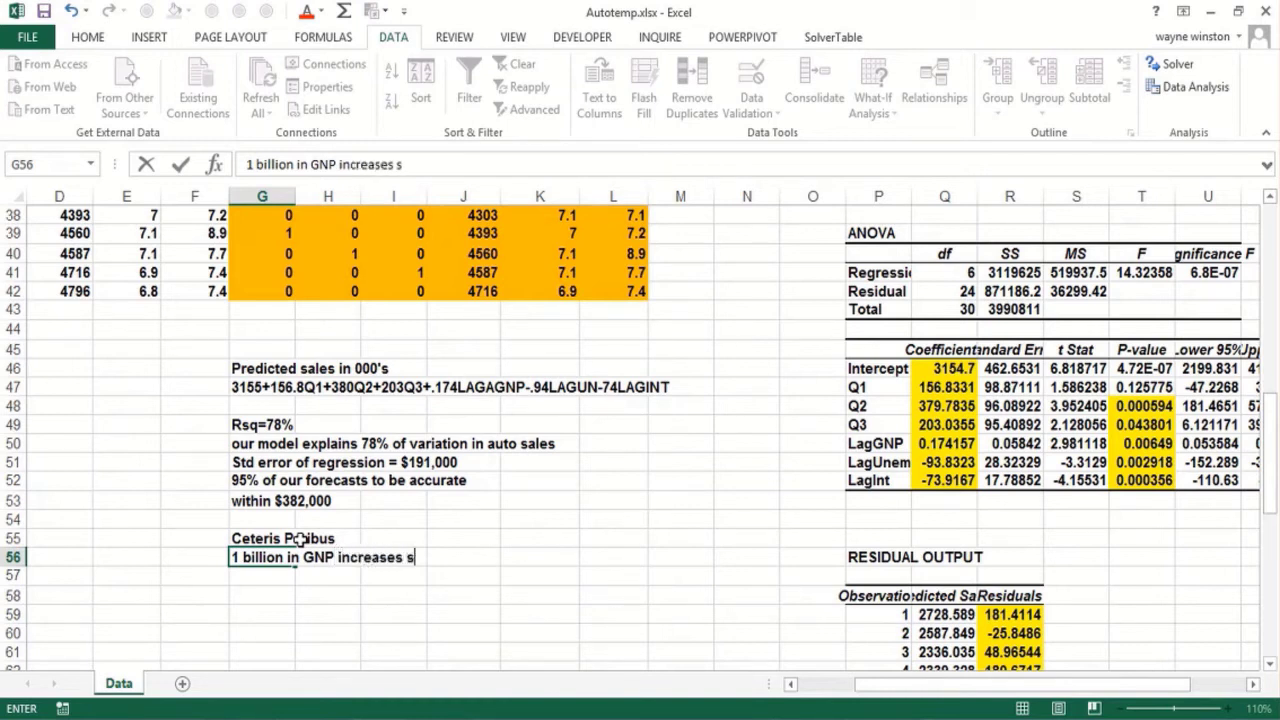
text(ales by )
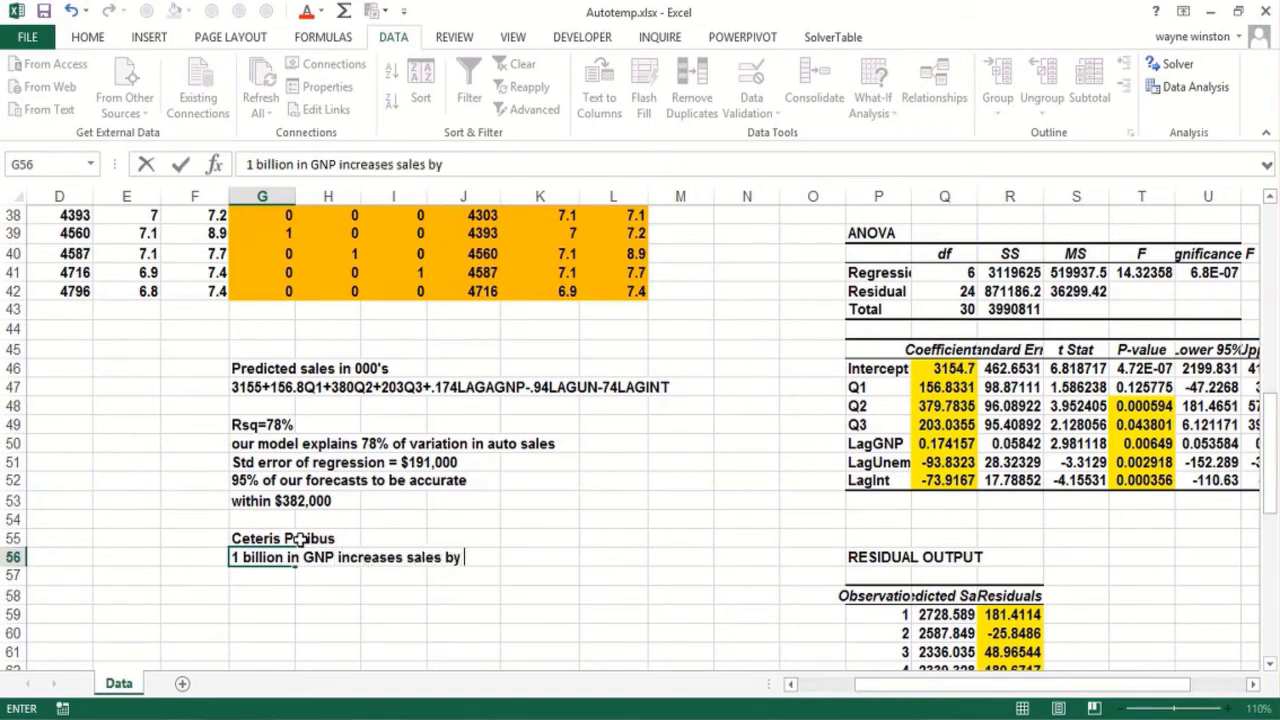
text(174 cars)
key(Return)
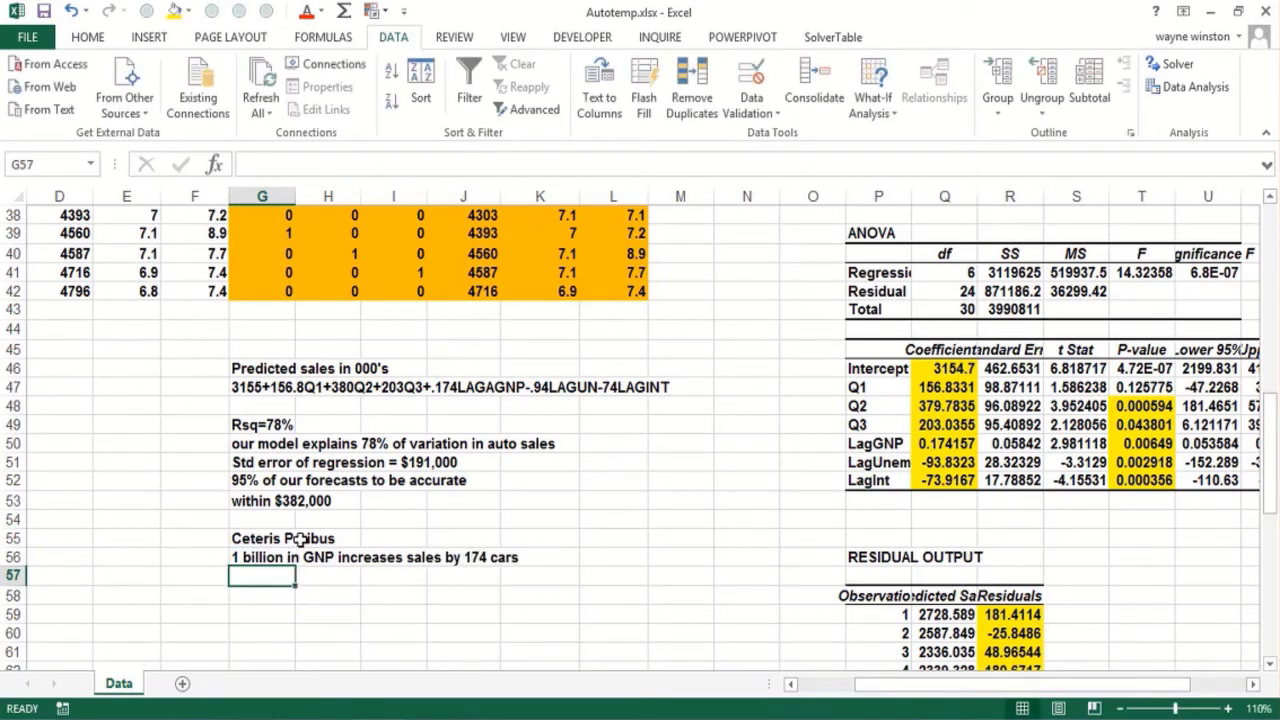
- Enter the interpretation "1% increase in unemployment rate reduces sales by 94,000 cars" in cell G57
text(1%)
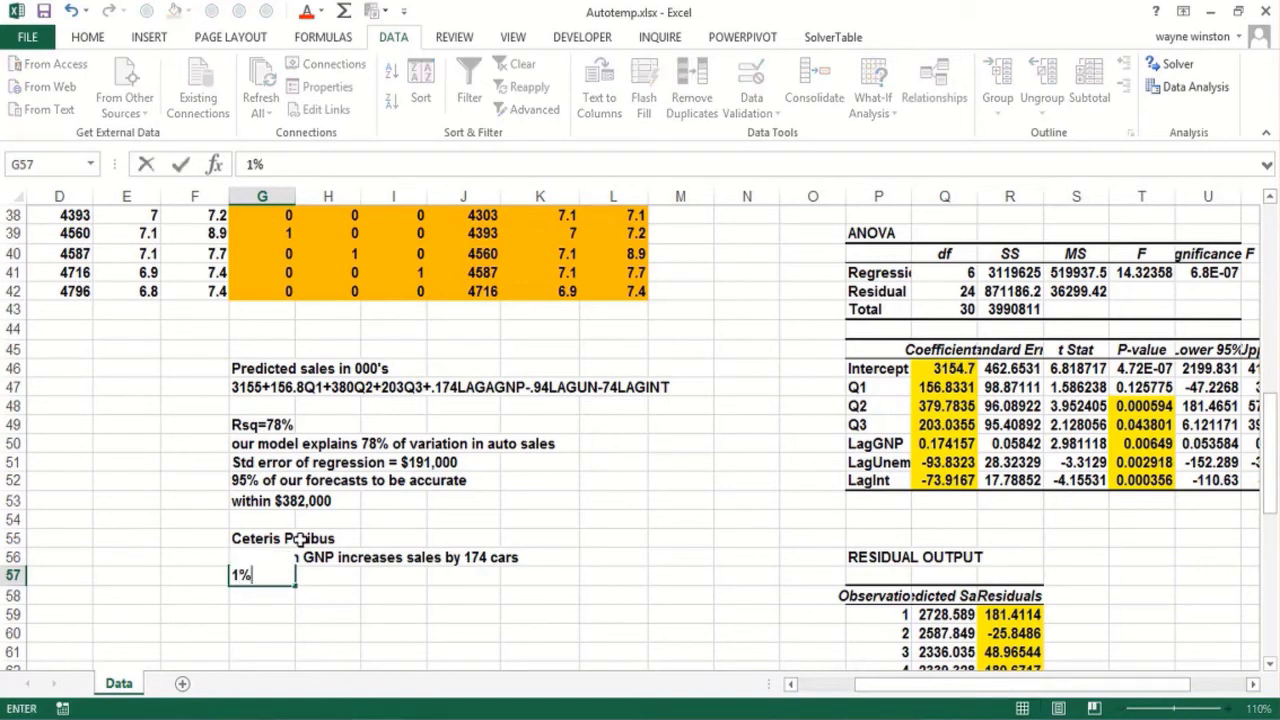
text( increase )
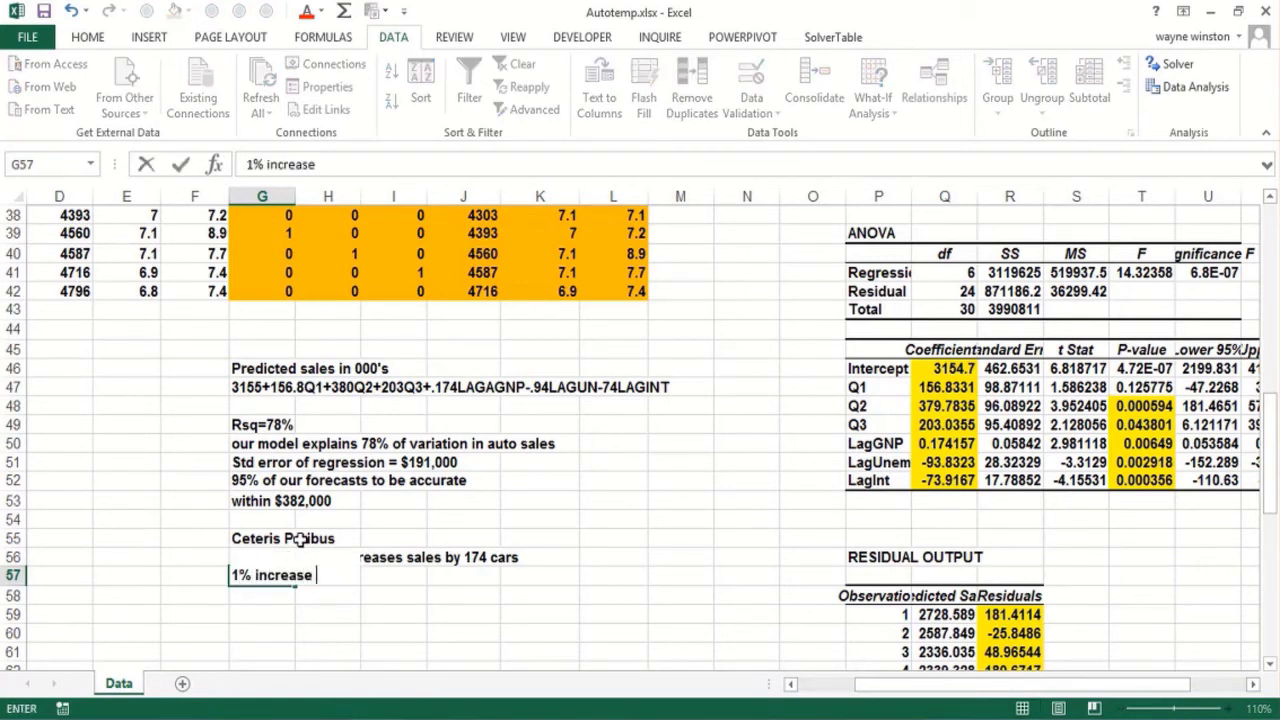
text(in unemplo)
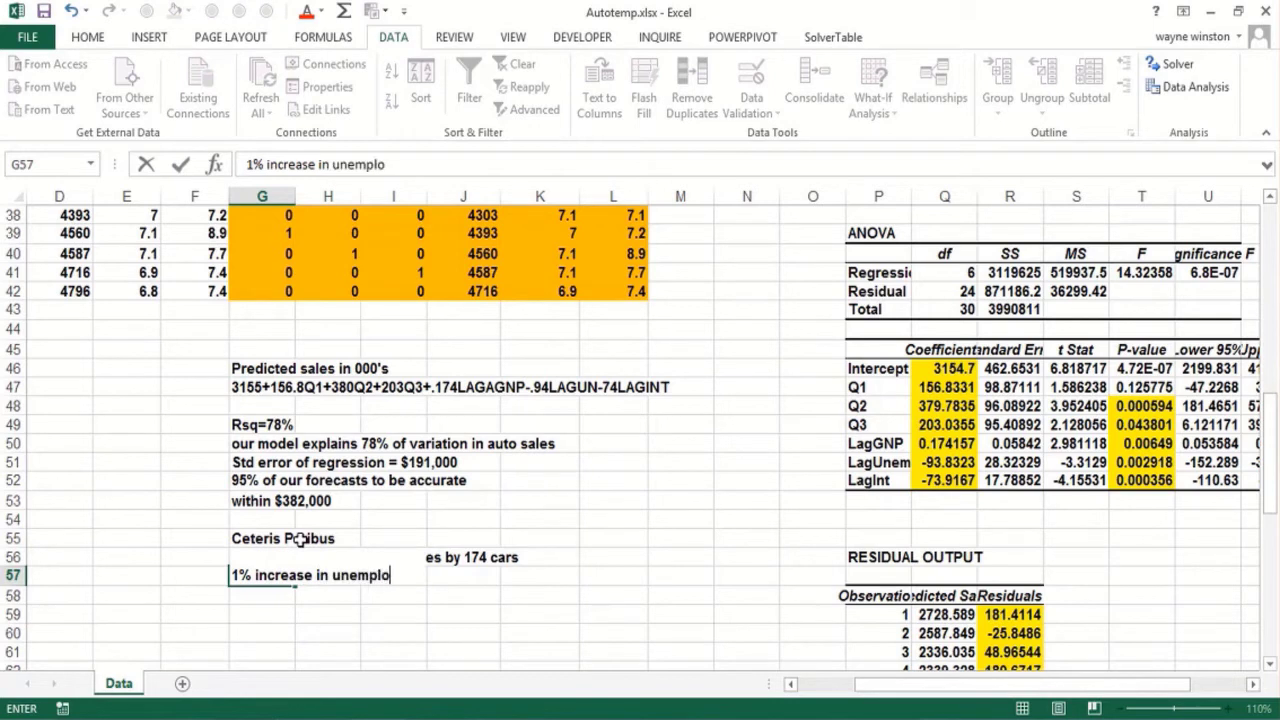
text(yment rat)
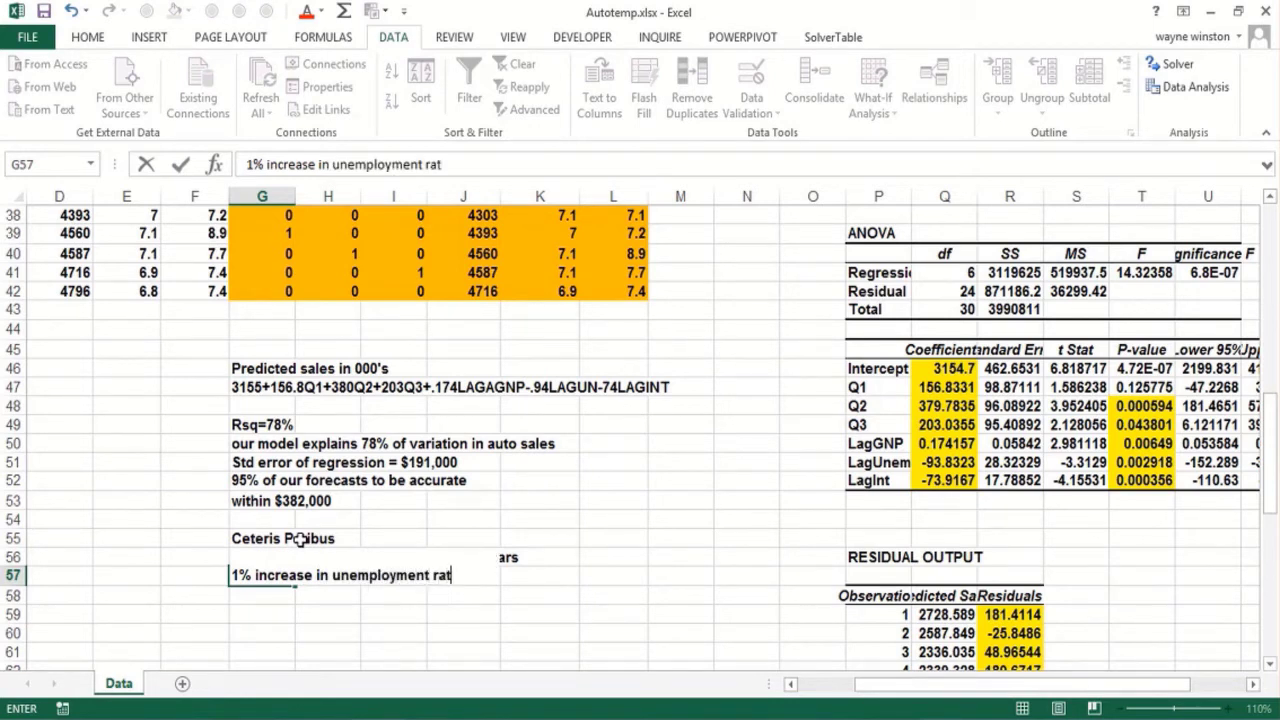
text(e reduces)
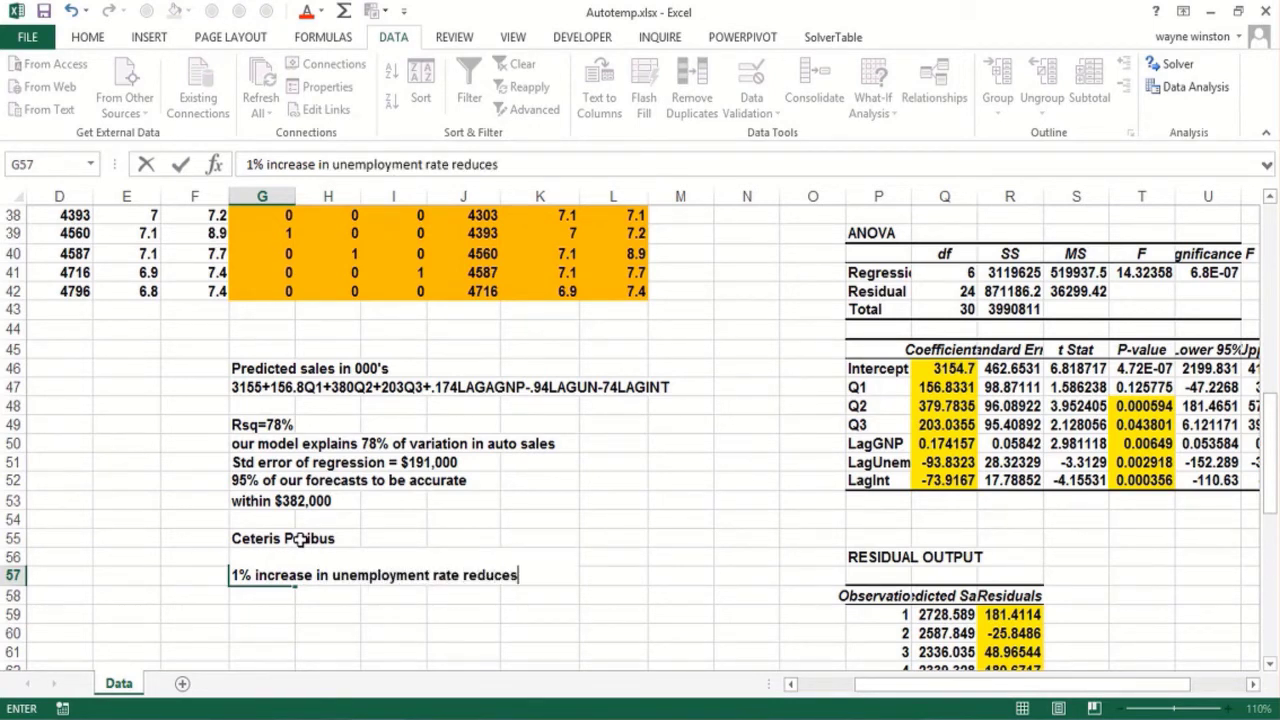
text( sales by )
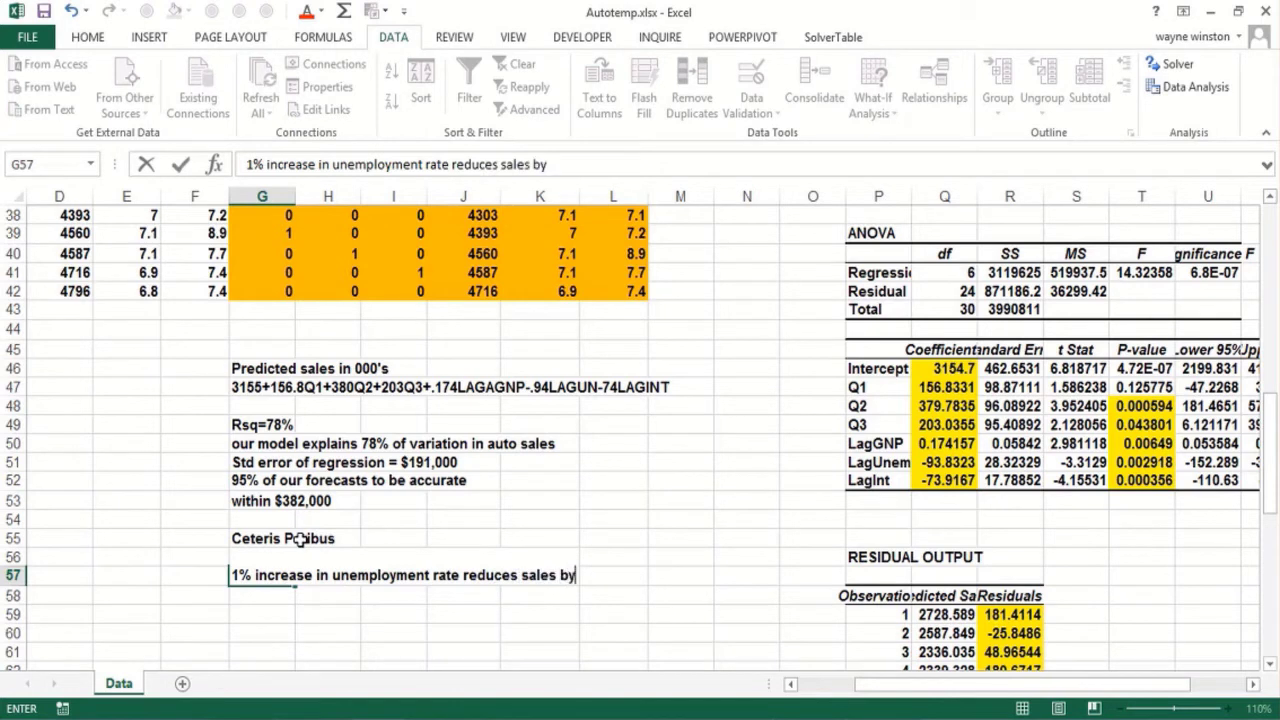
text(94,000 )
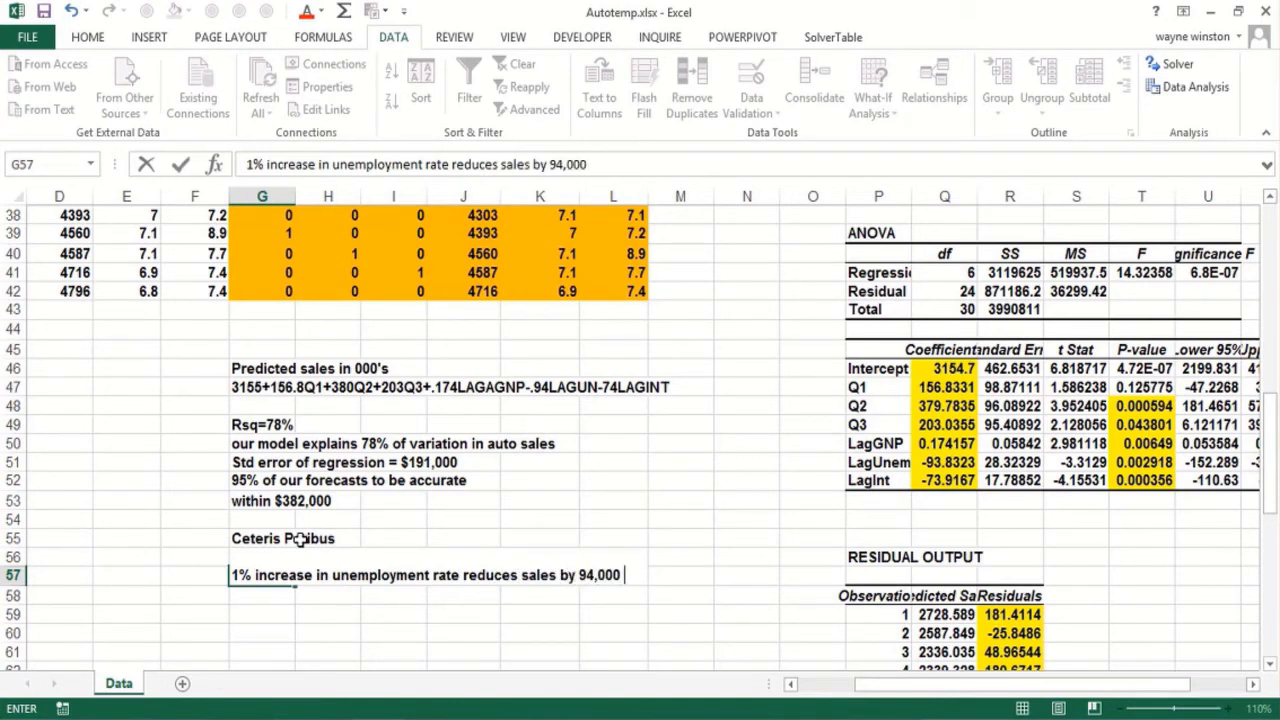
text(cars)
key(Return)
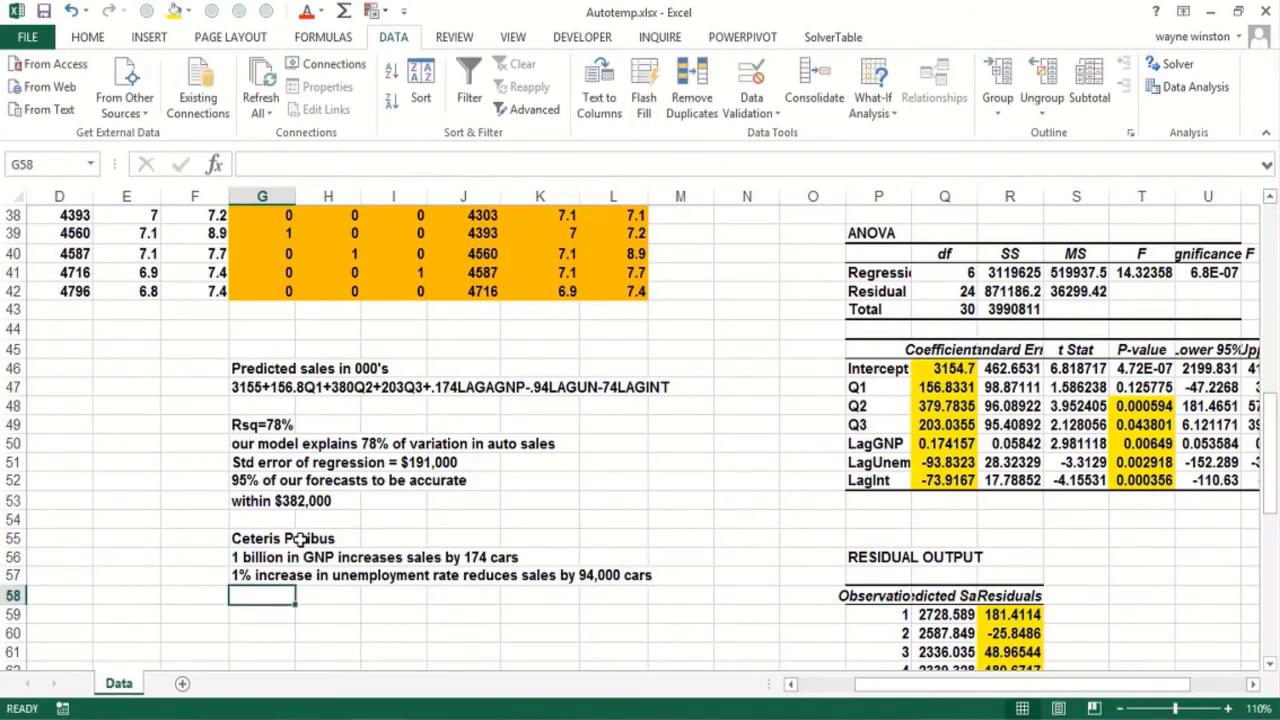
- Enter the interpretation "1% increase in interest rate decreases car sales by 74,000" in cell G58
text(1%)
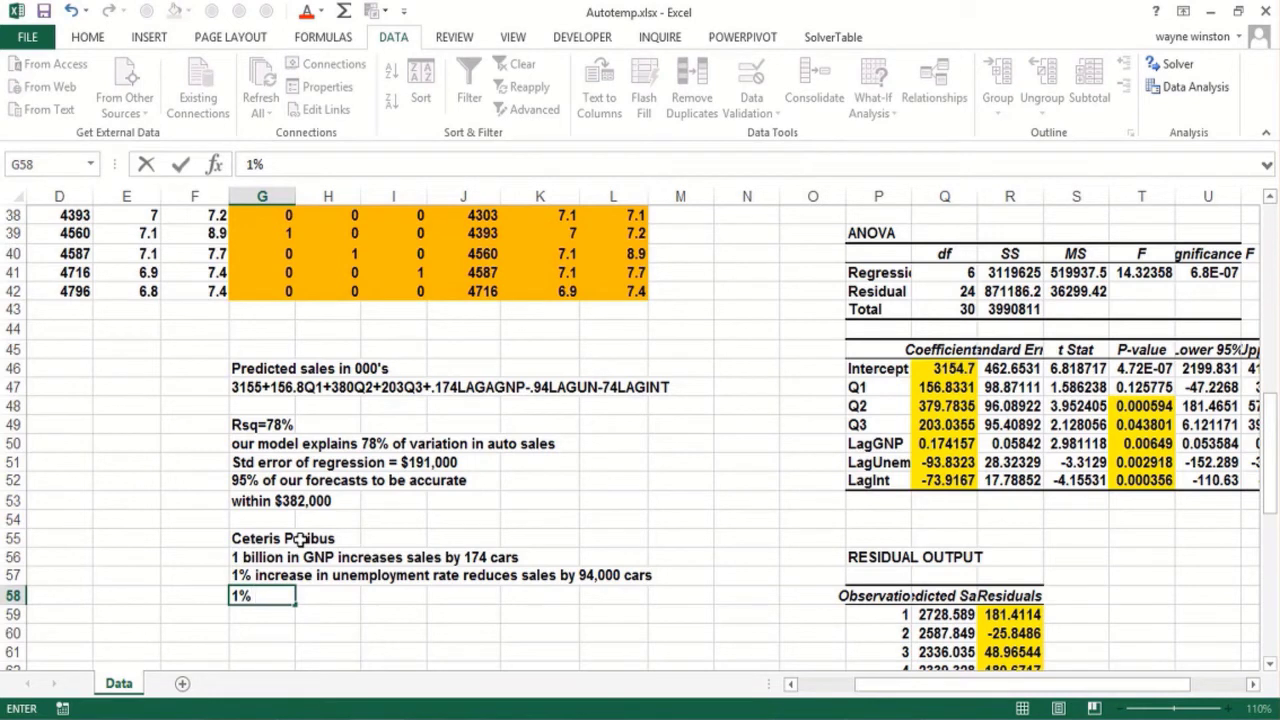
text( increase)
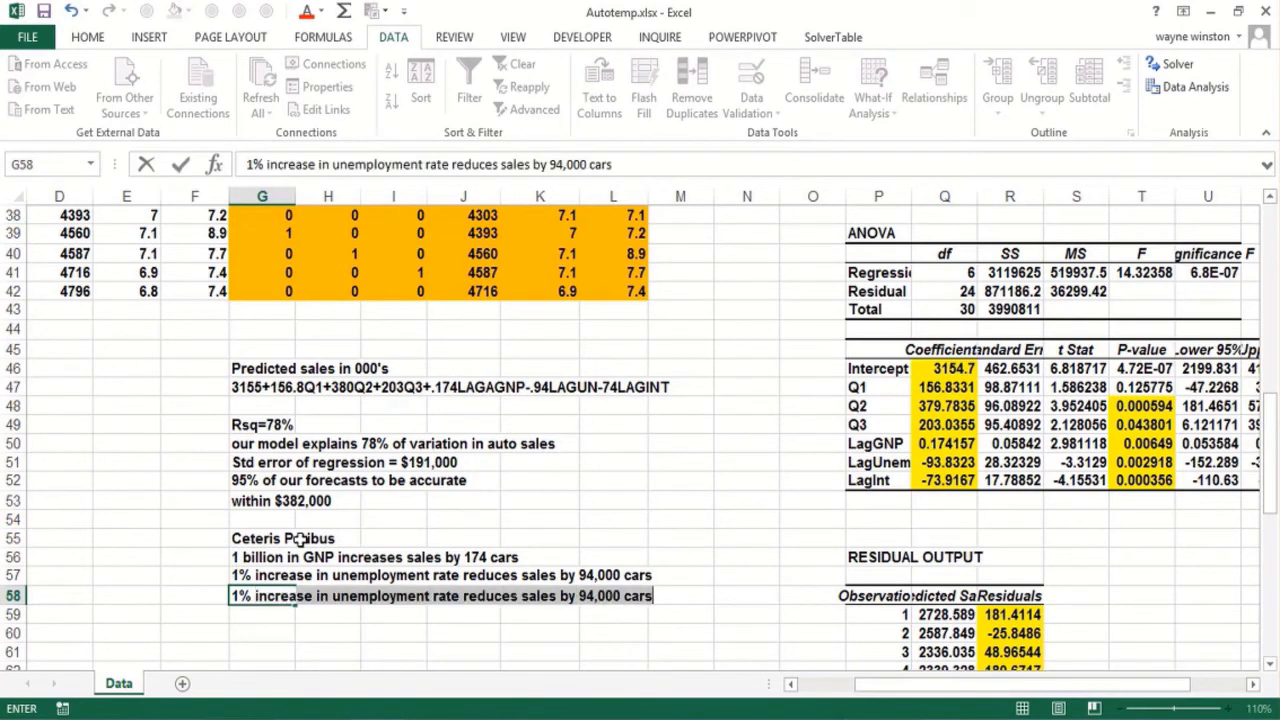
text( in interestr)
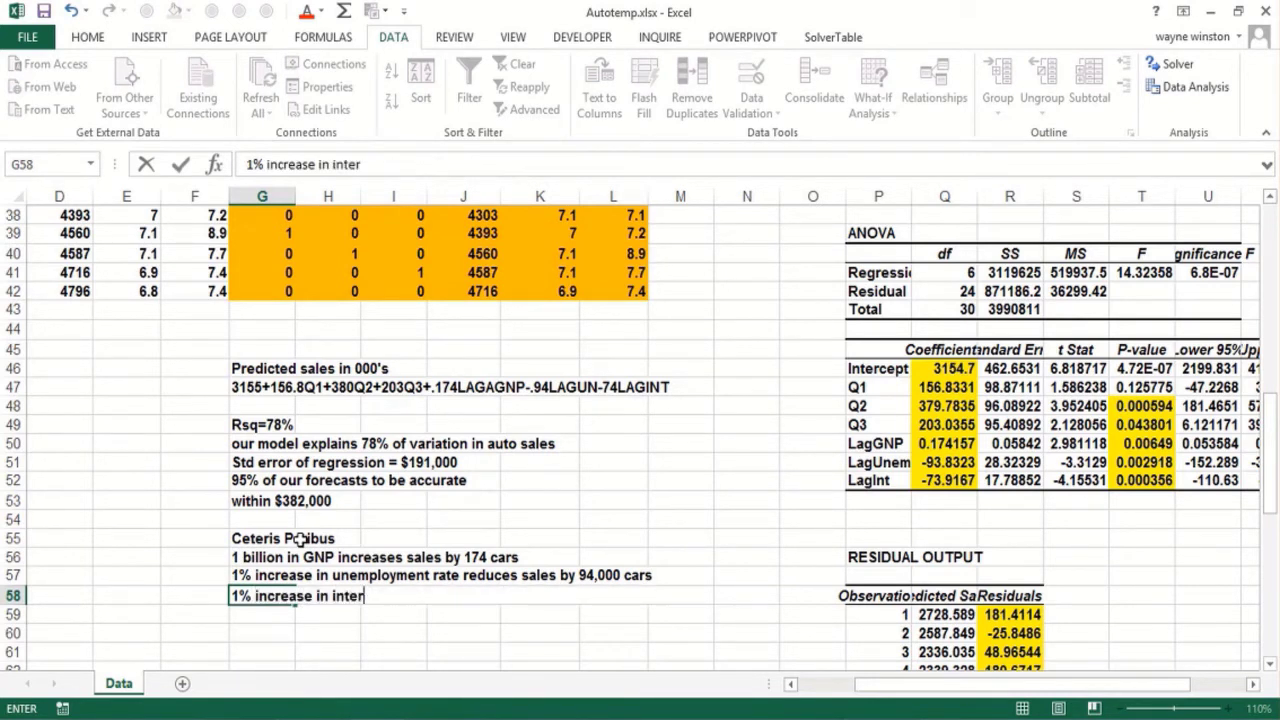
key(BackSpace)
key(BackSpace)
text(t rate increases)
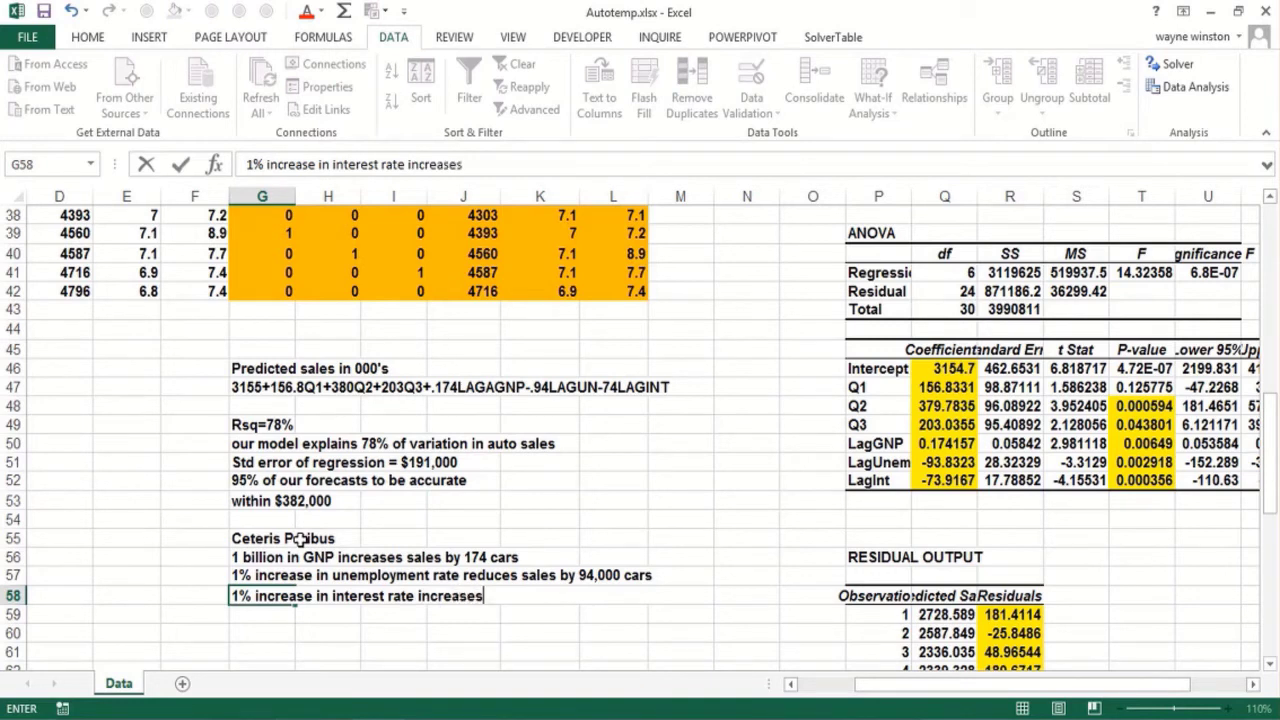
key(BackSpace)
key(BackSpace)
key(BackSpace)
key(BackSpace)
key(BackSpace)
key(BackSpace)
key(BackSpace)
key(BackSpace)
text(de)
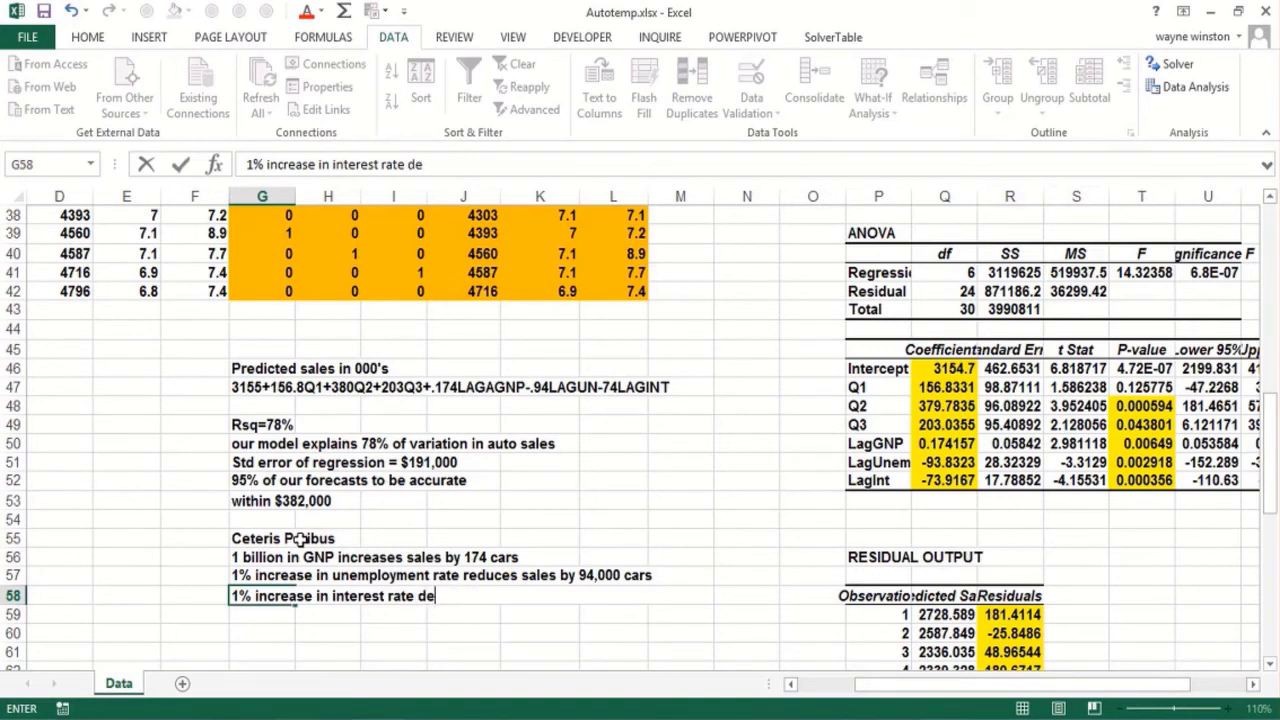
text(creases ca)
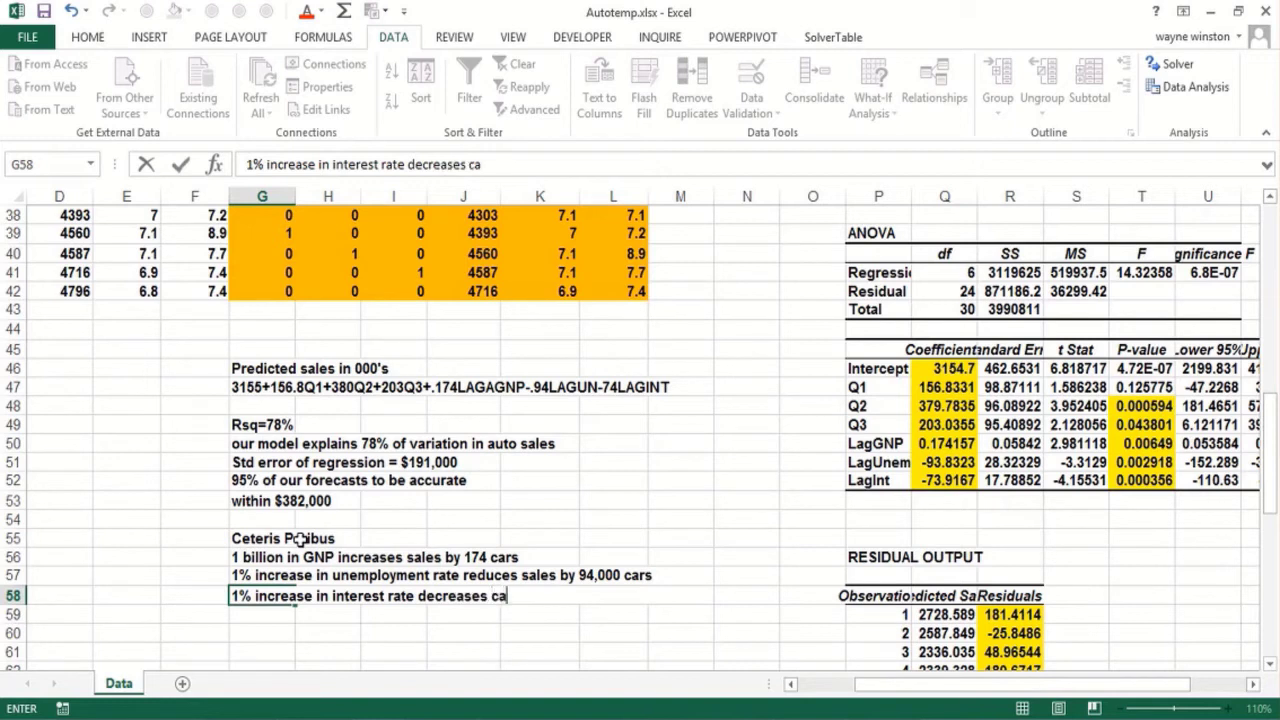
text(r sales by)
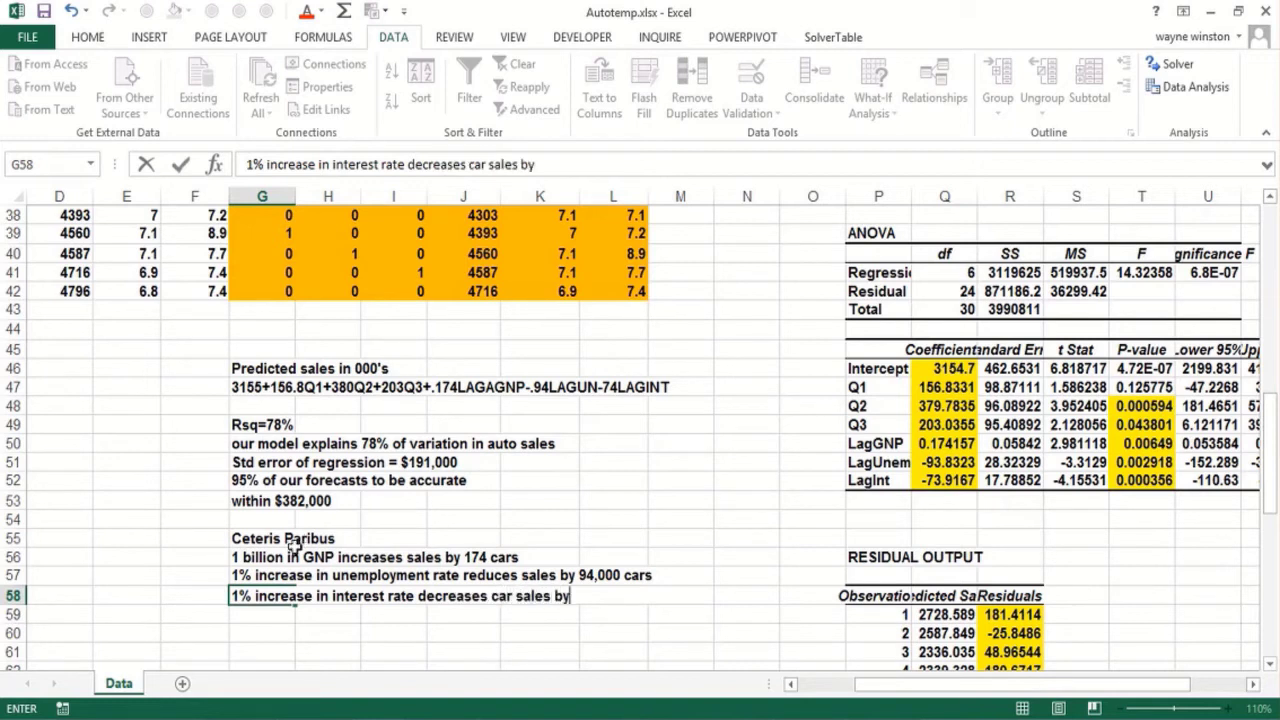
text( 74,000)
key(Return)
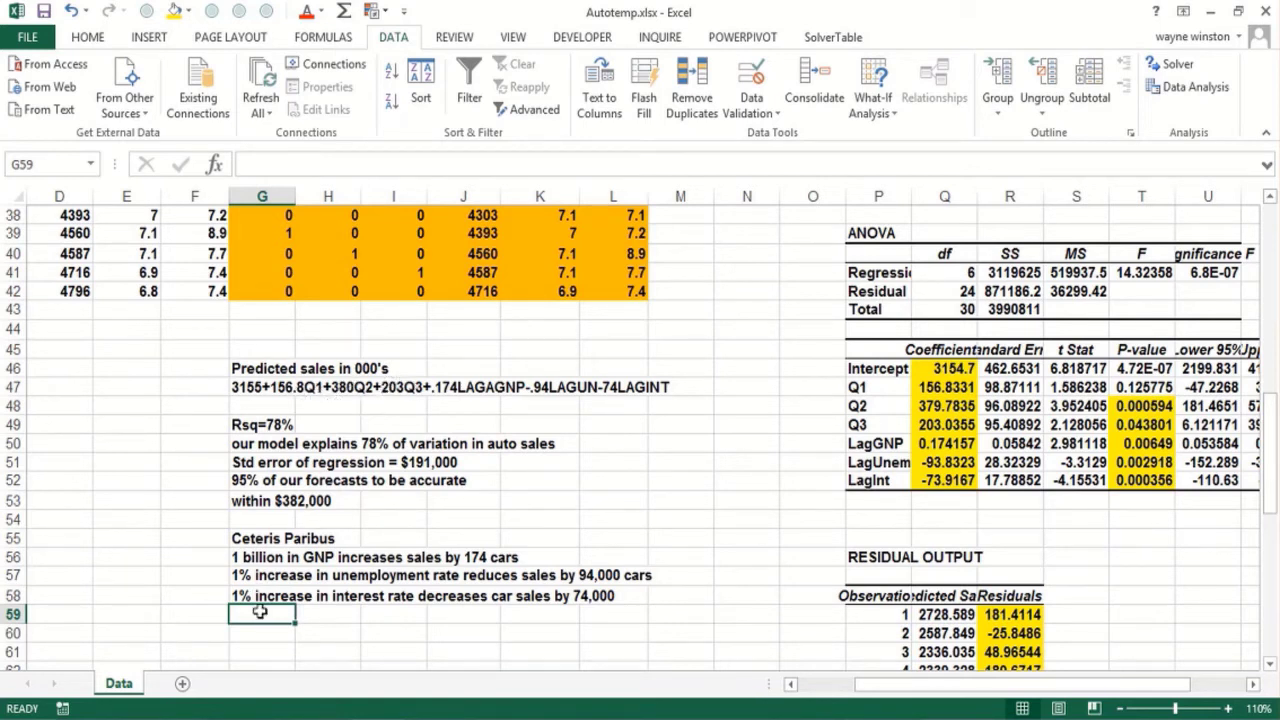
- Enter the seasonal comparison "Q1 is 157,000 more cars than Q4" in cell G59
text(Q1)
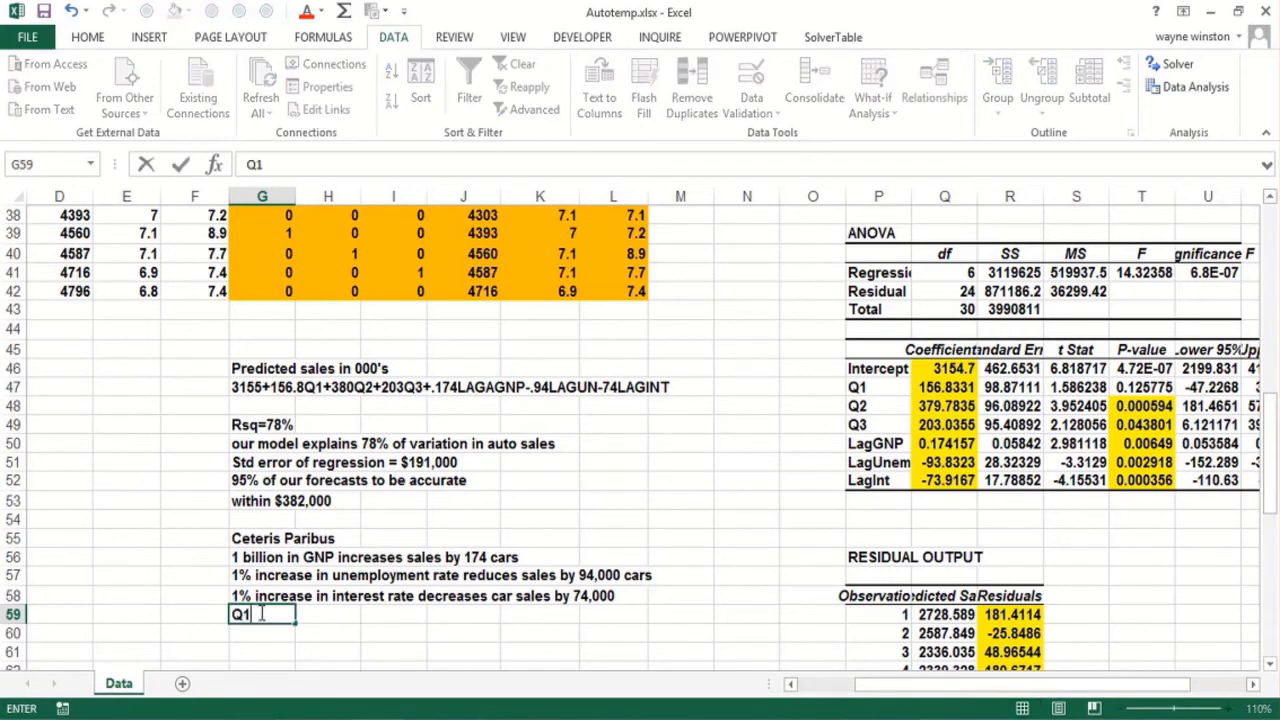
text( is 157,000)
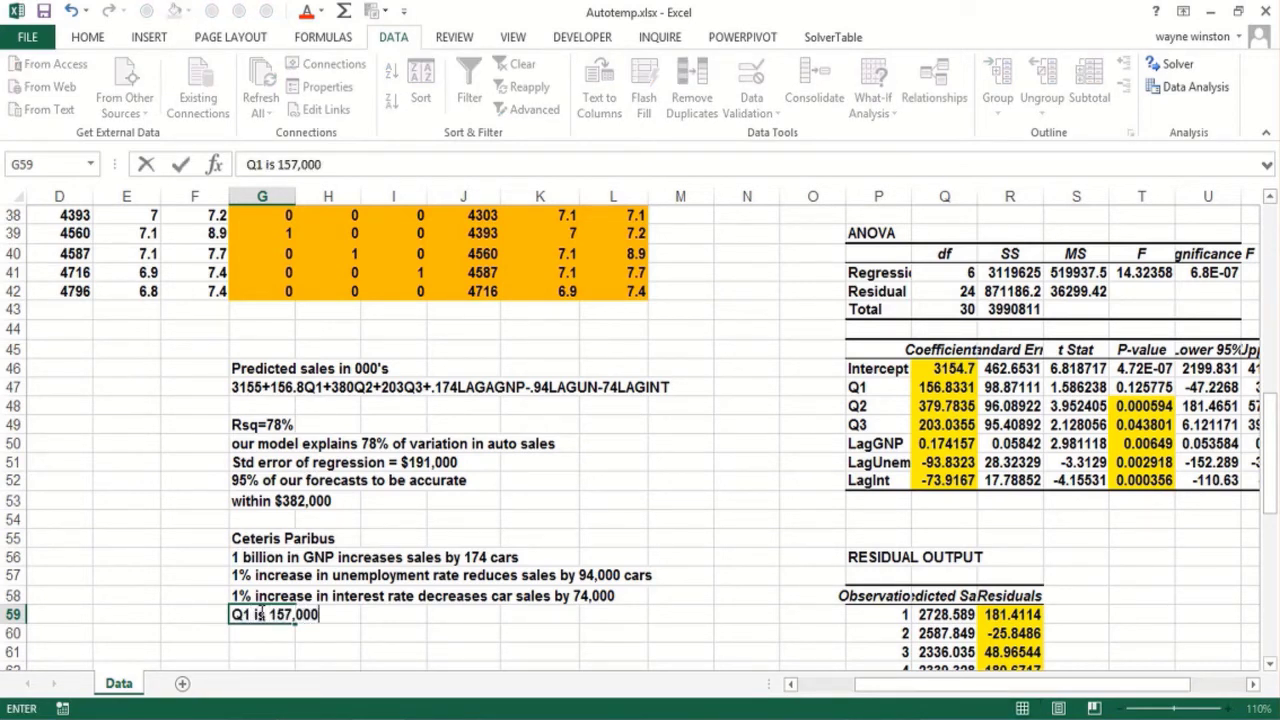
text( more ca)
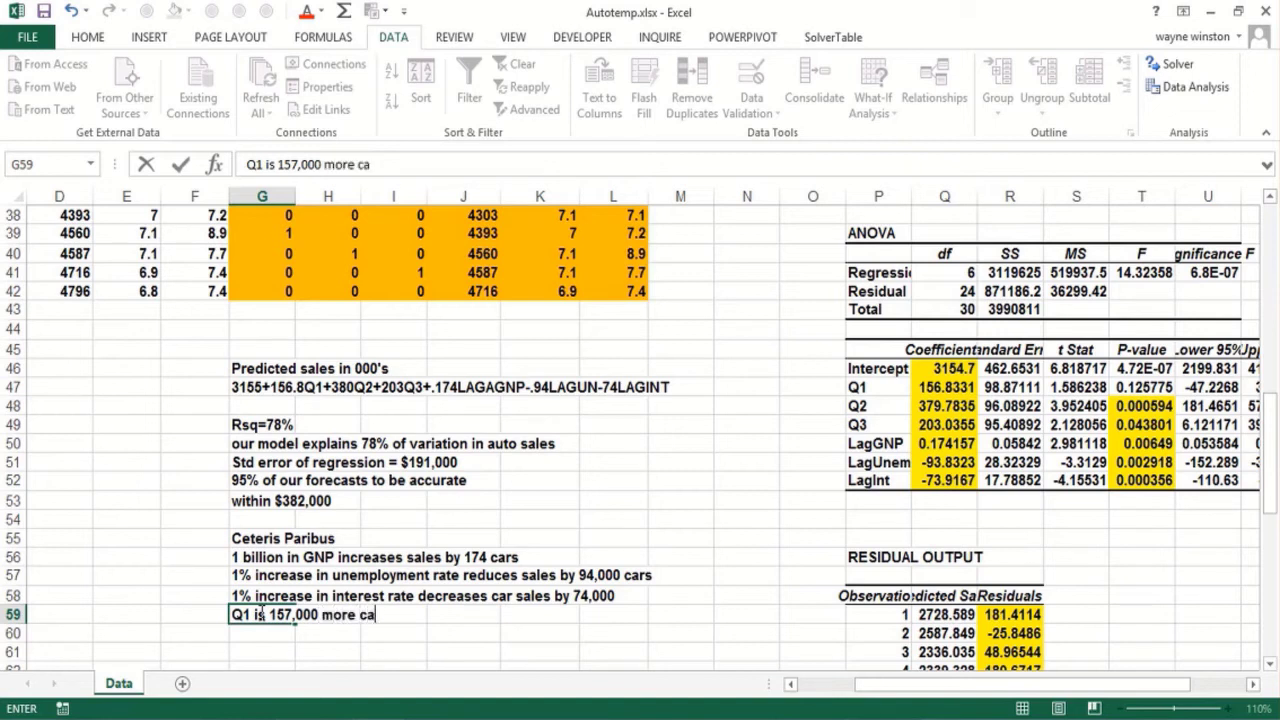
text(rs than Q4)
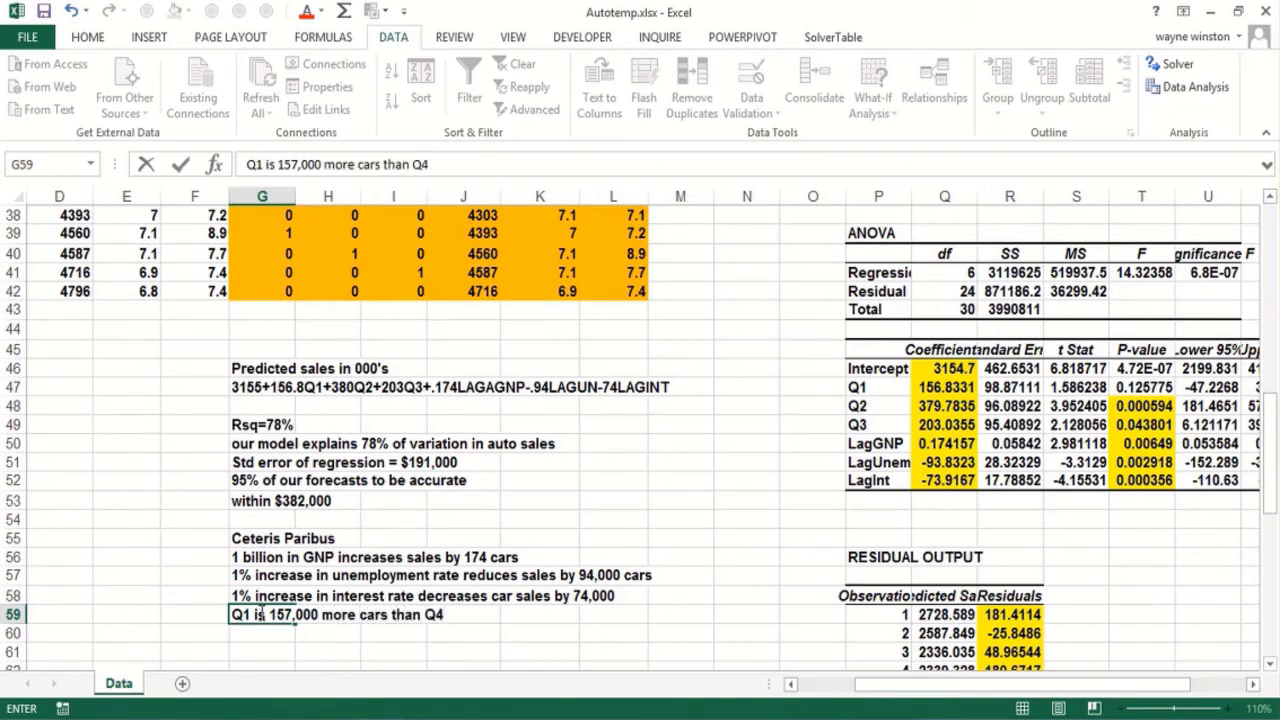
key(Return)
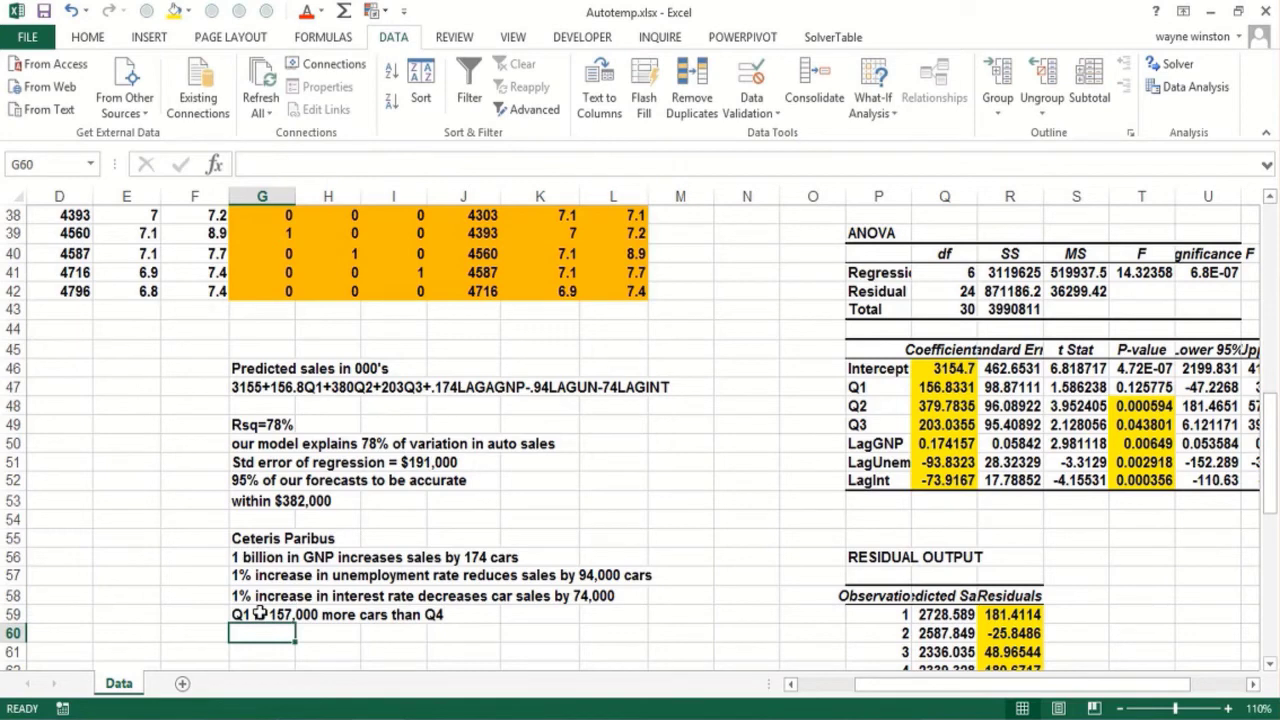
- Enter the seasonal comparison "Q2 is 380,000 more cars than Q4" in cell G60
text(Q2)
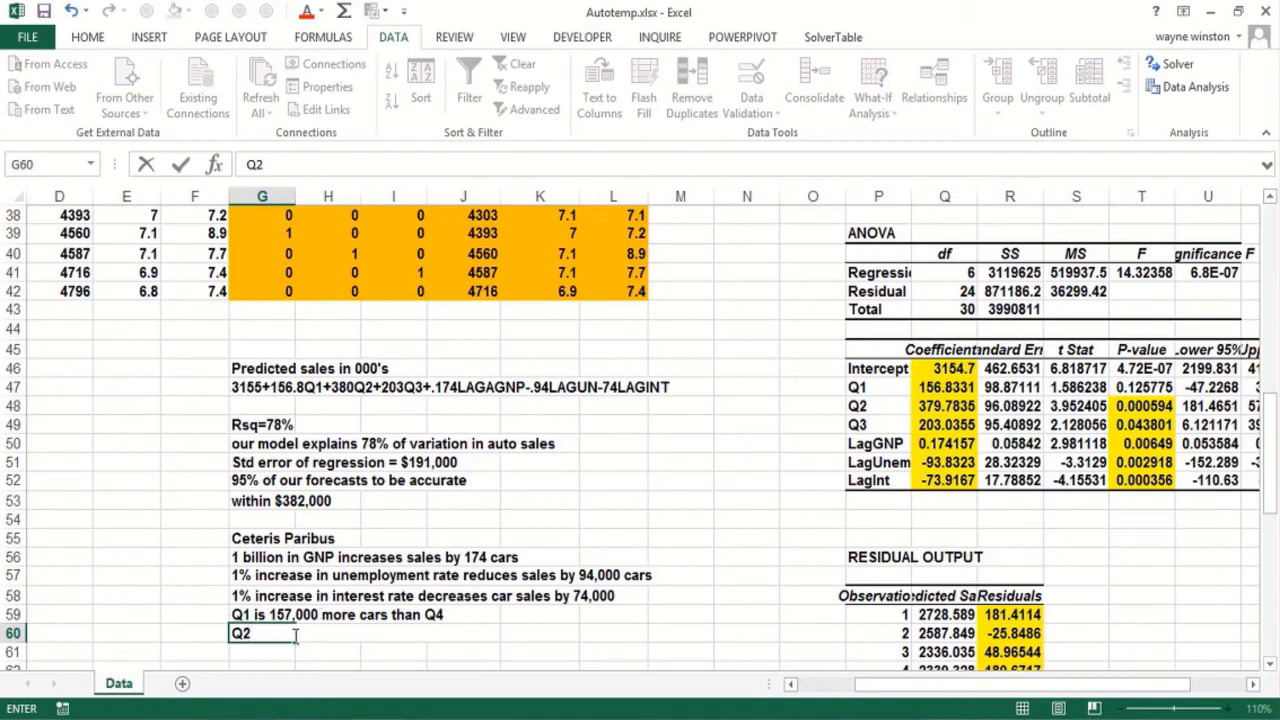
text(is 380,000 )
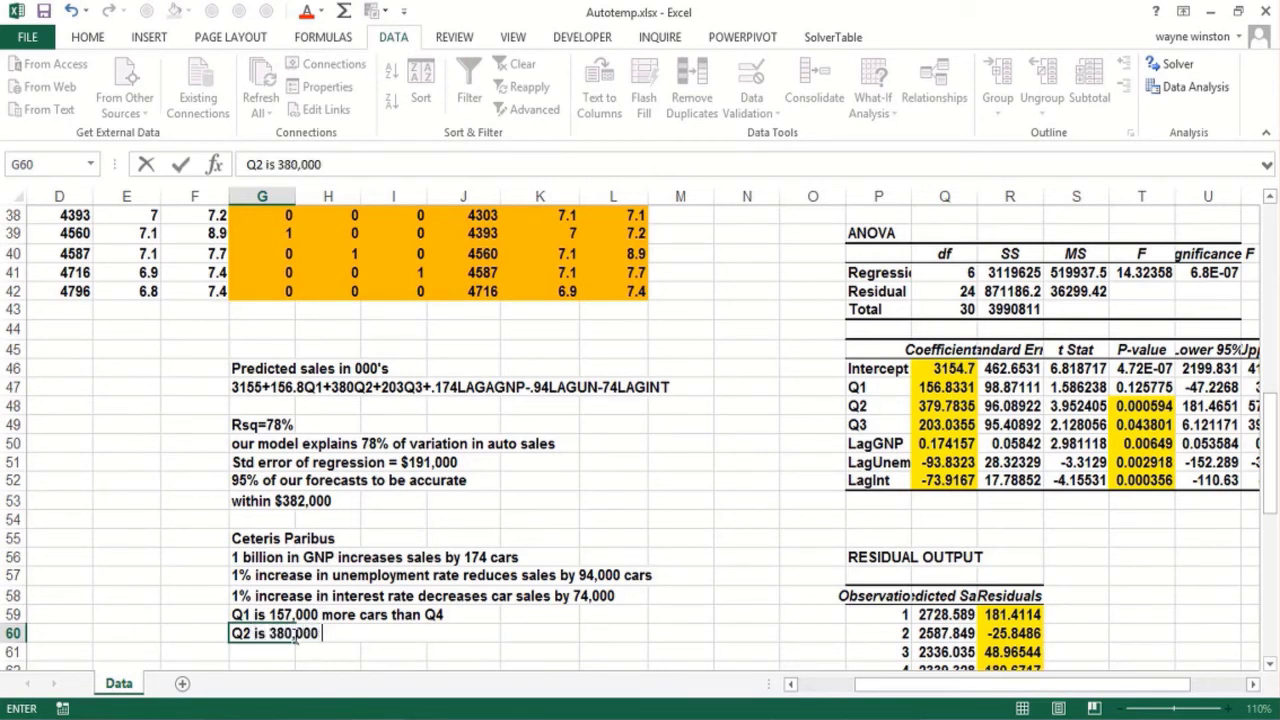
text(more cars t)
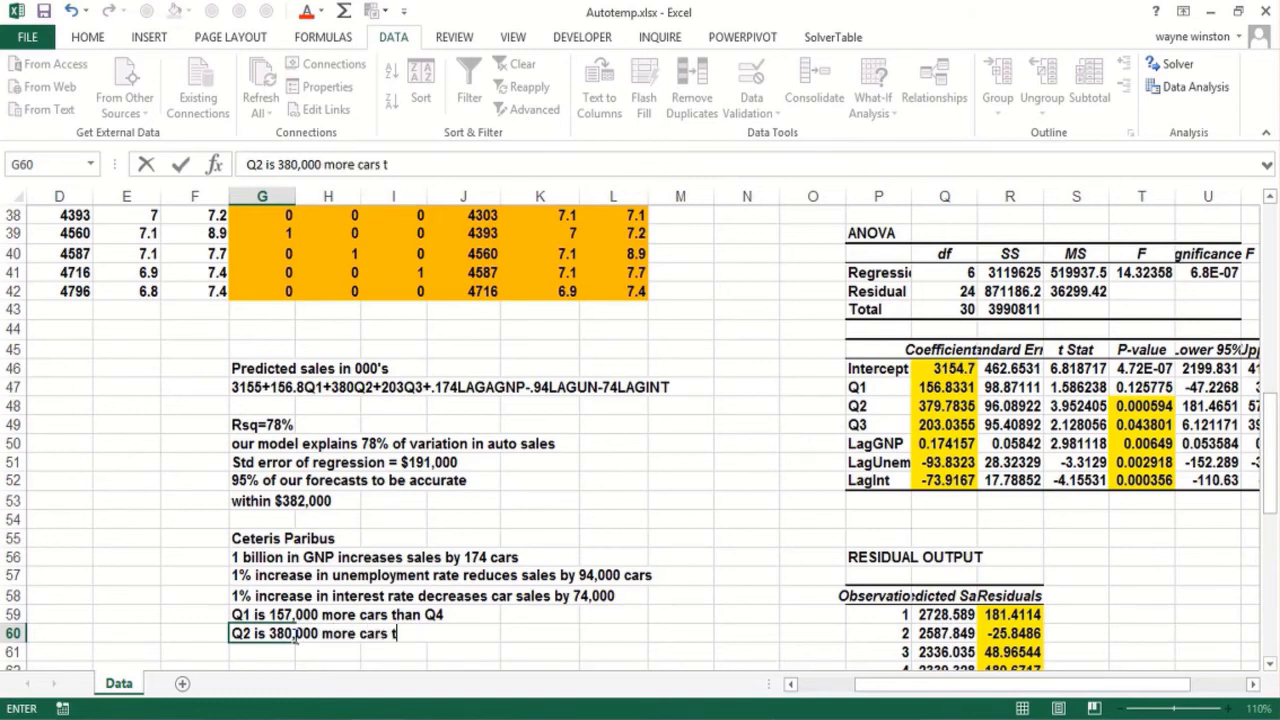
text(han A4)
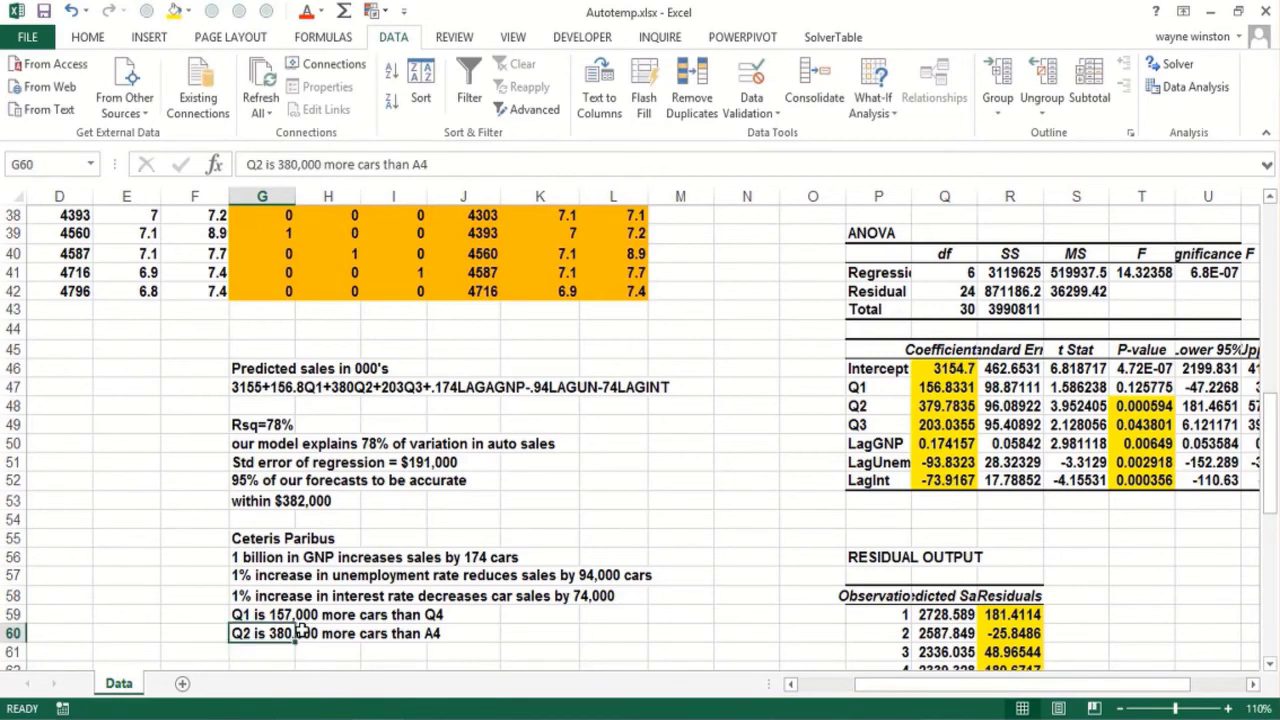
key(BackSpace)
key(BackSpace)
text(Q4)
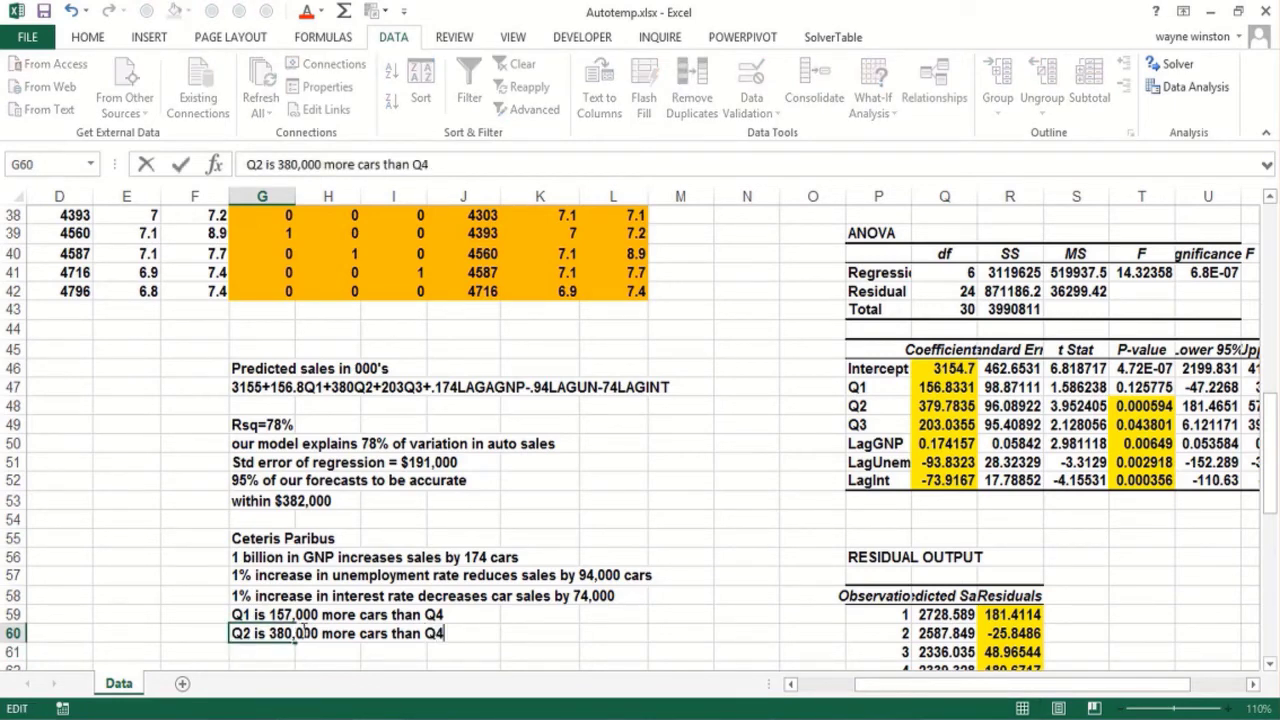
key(Return)
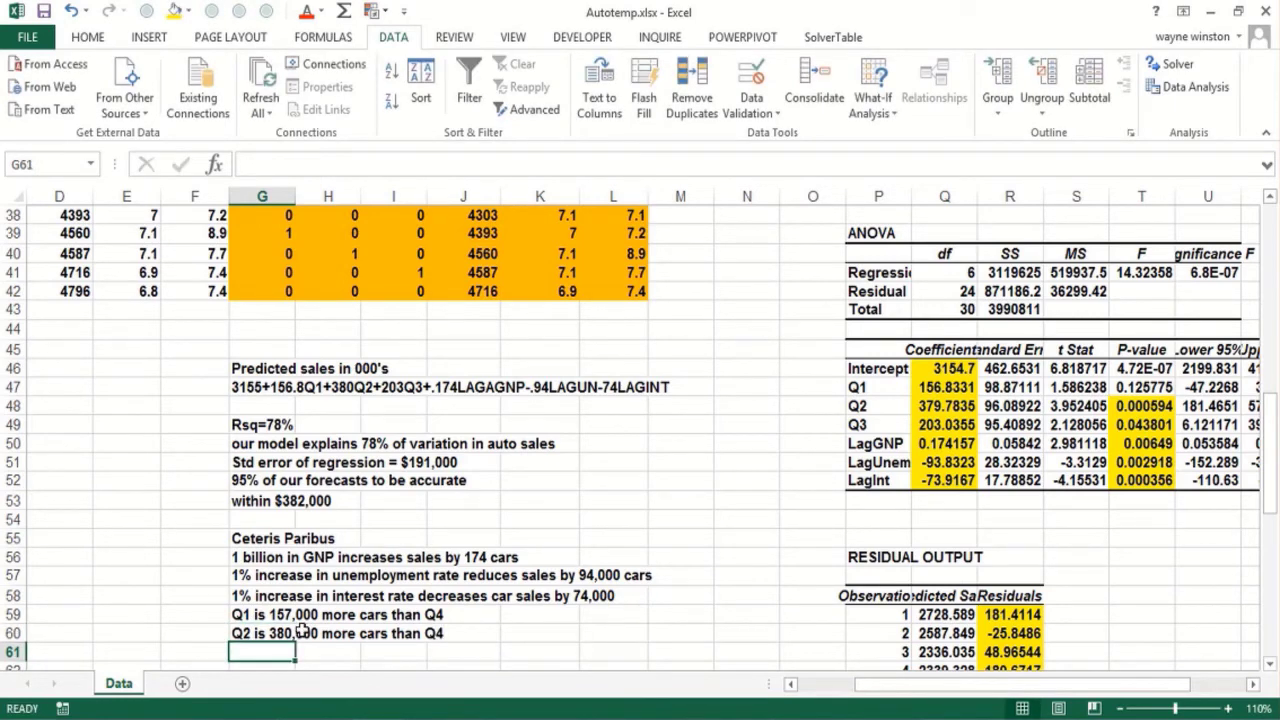
- Enter the seasonal comparison "Q3 is 203,000 more cars than Q4" in cell G61
text(Q3)
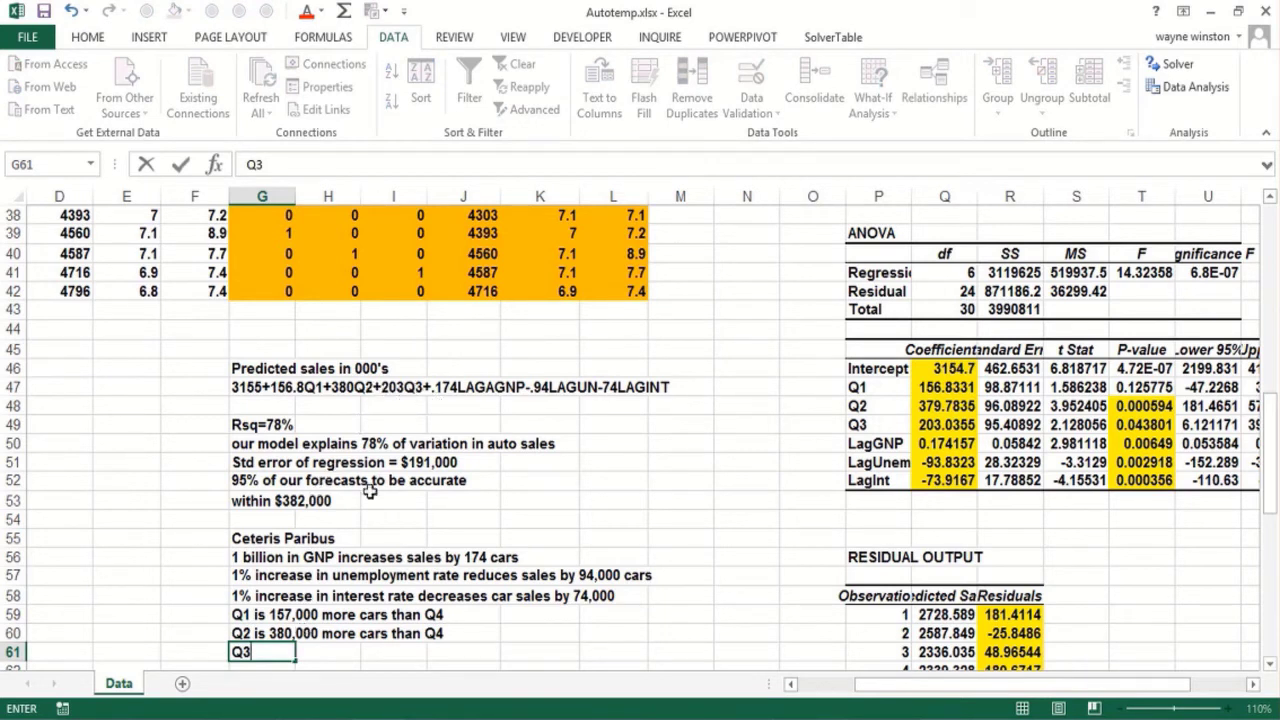
text( is 203,000)
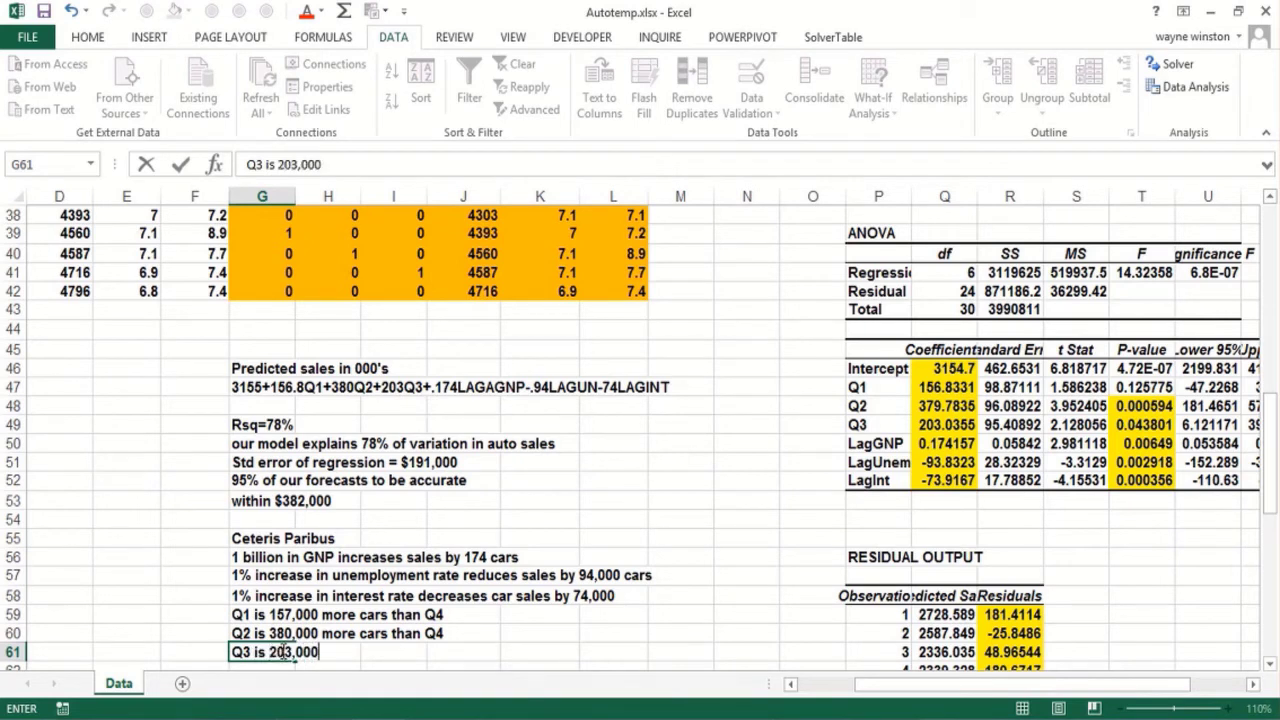
text( more cars than Q4)
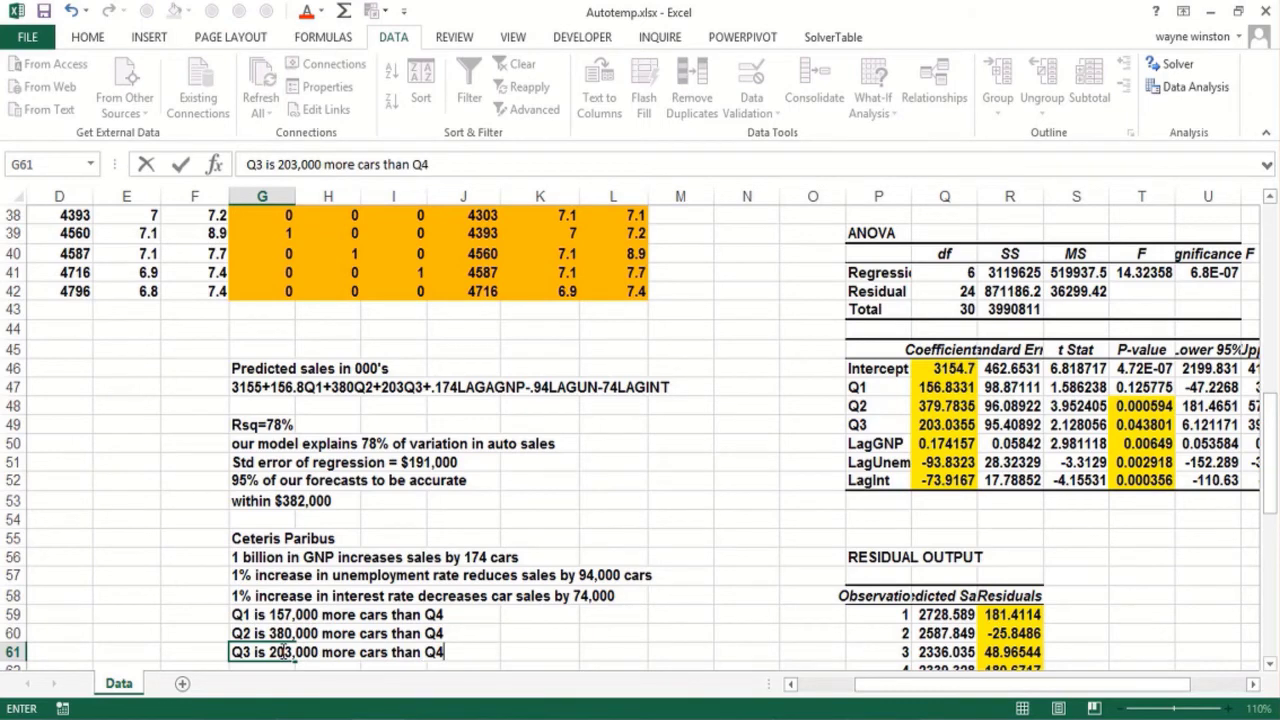
key(Return)
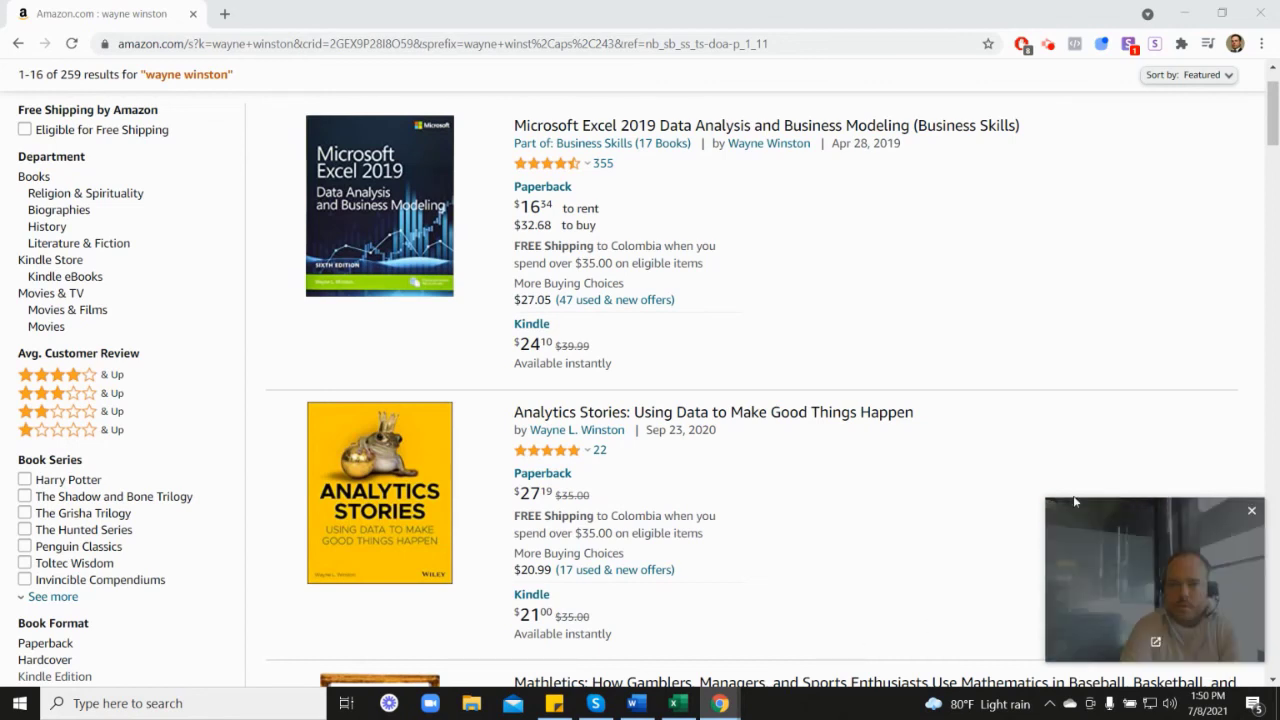
- Browse the author's books in the Amazon search results and check the customer ratings of Marketing Analytics
mouse_move(548, 172)
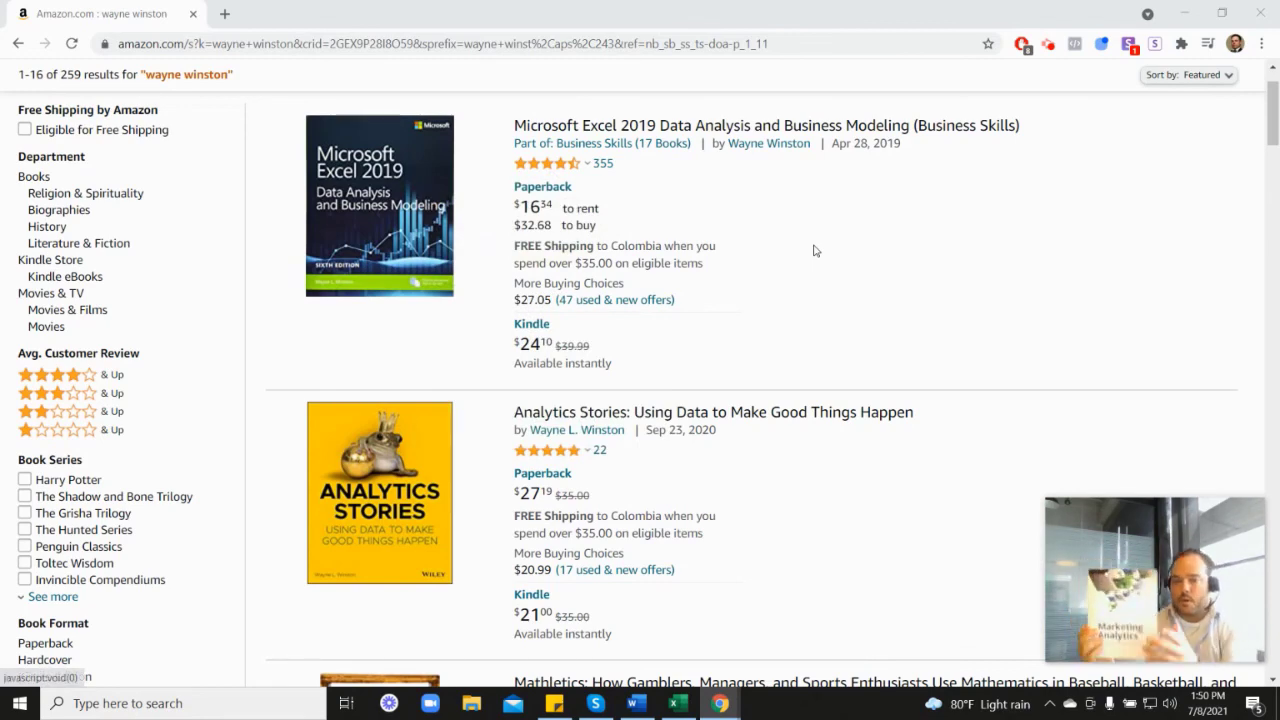
scroll(1180, 407, down, 7)
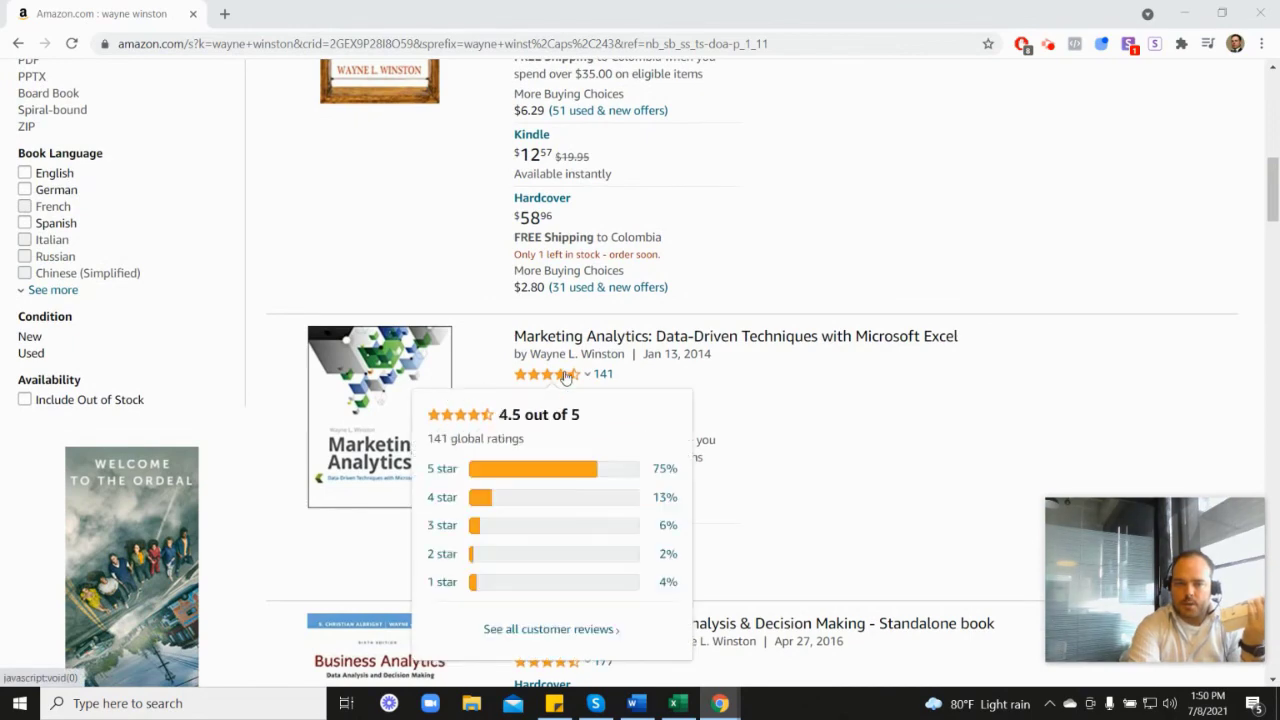
scroll(745, 380, up, 5)
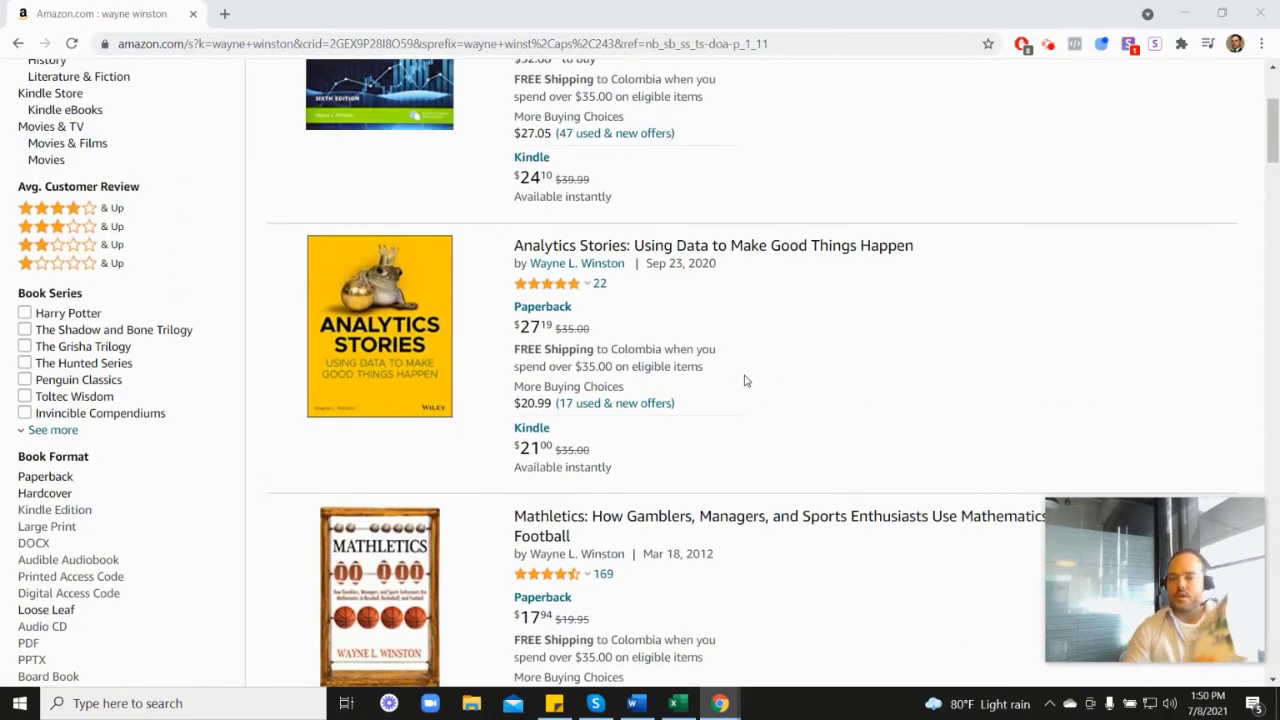